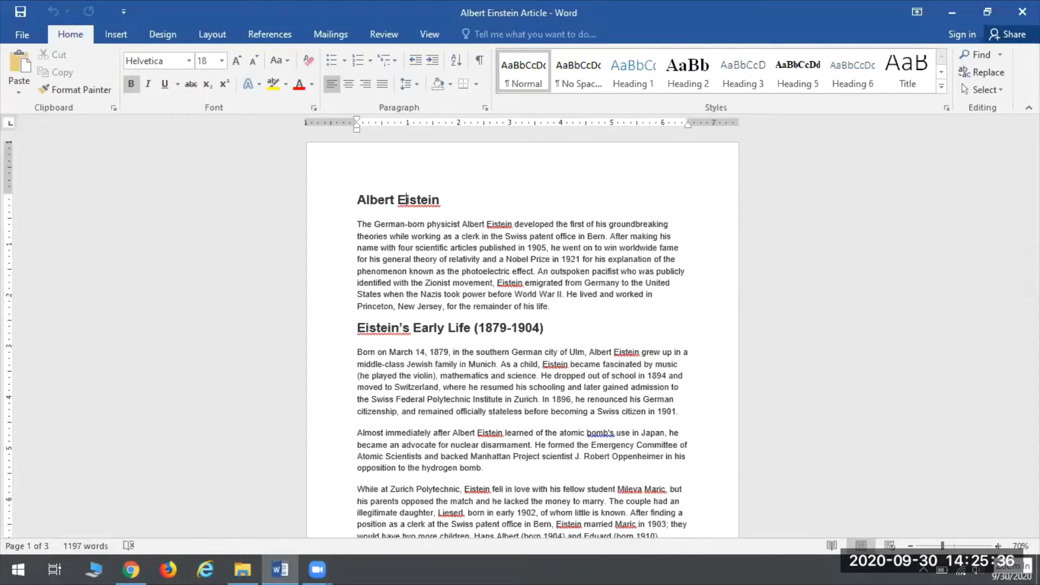
Search the article for the misspelled name "eistein"
click(997, 546)
click(998, 546)
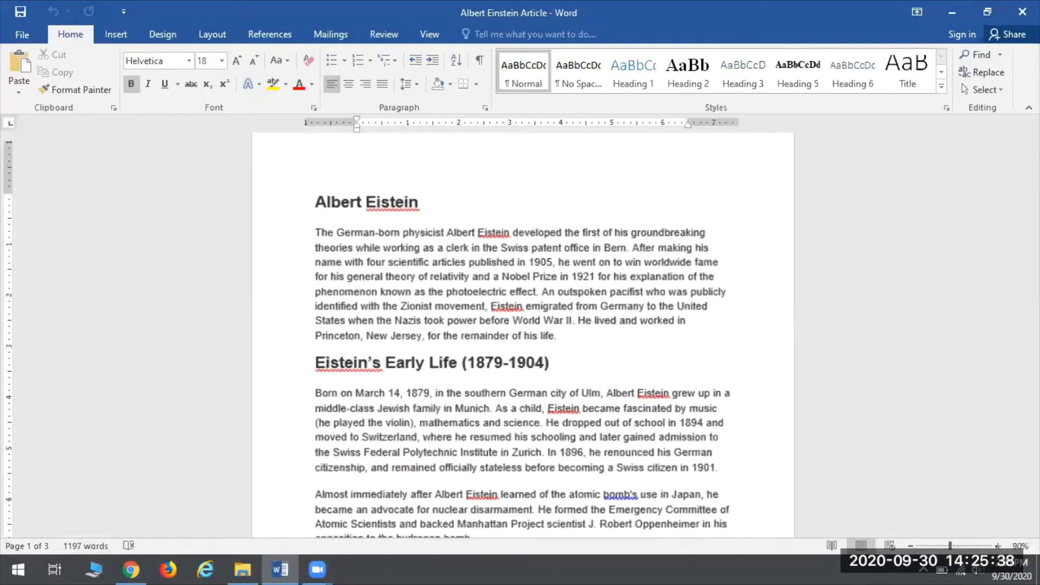
click(998, 546)
click(998, 546)
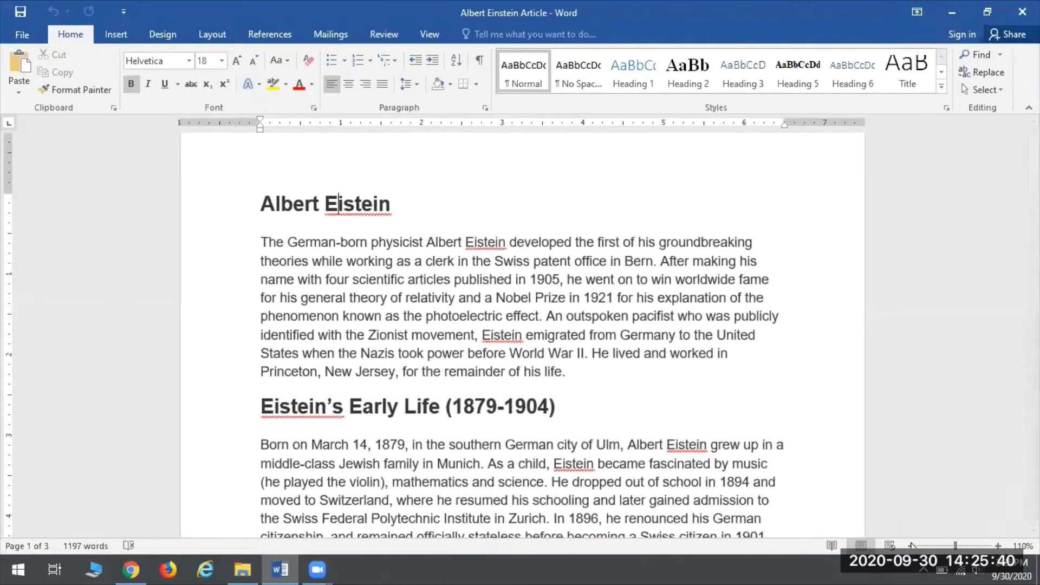
click(911, 546)
click(911, 546)
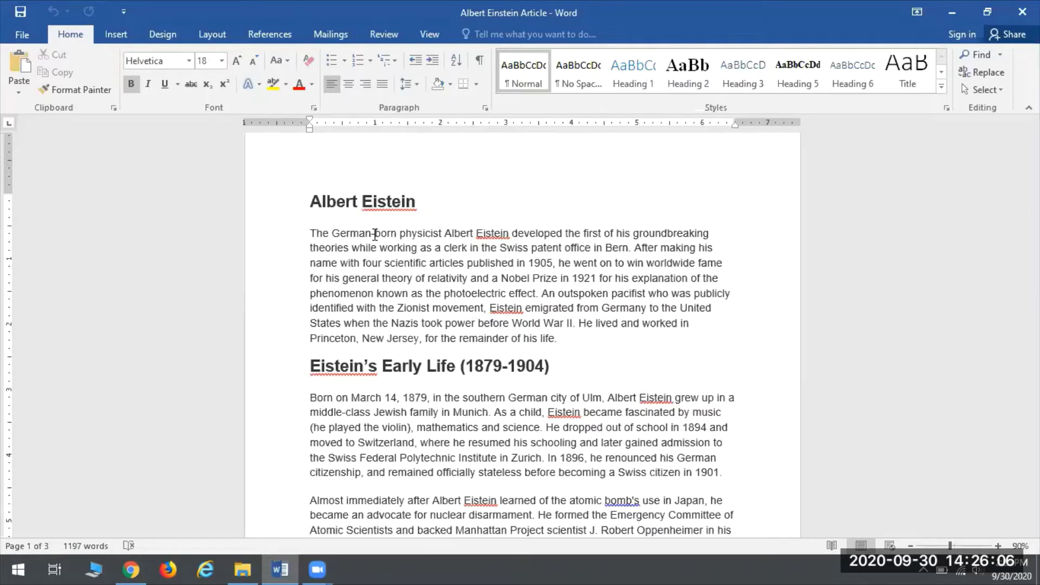
click(977, 56)
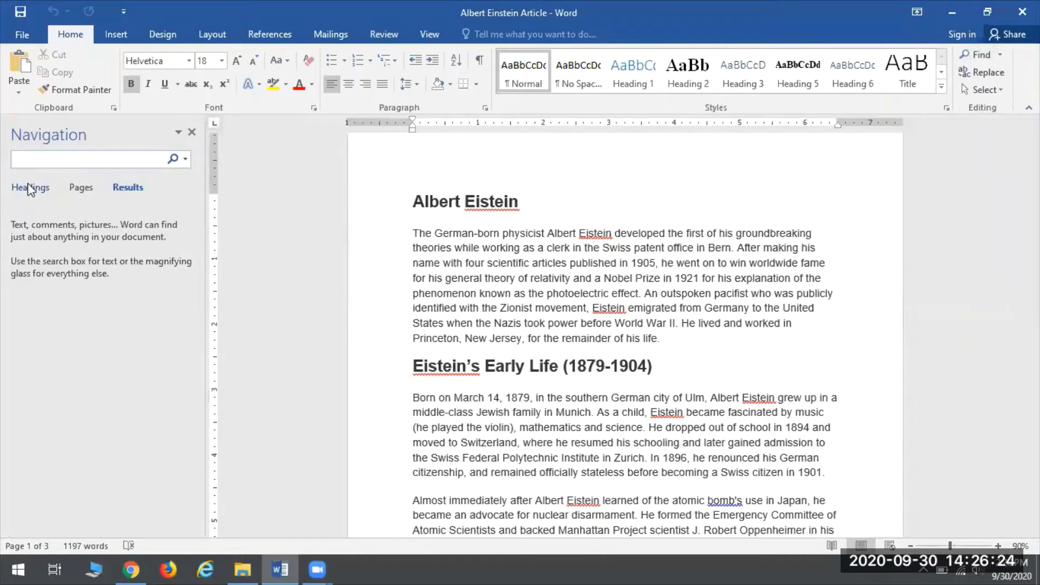
text(eistei)
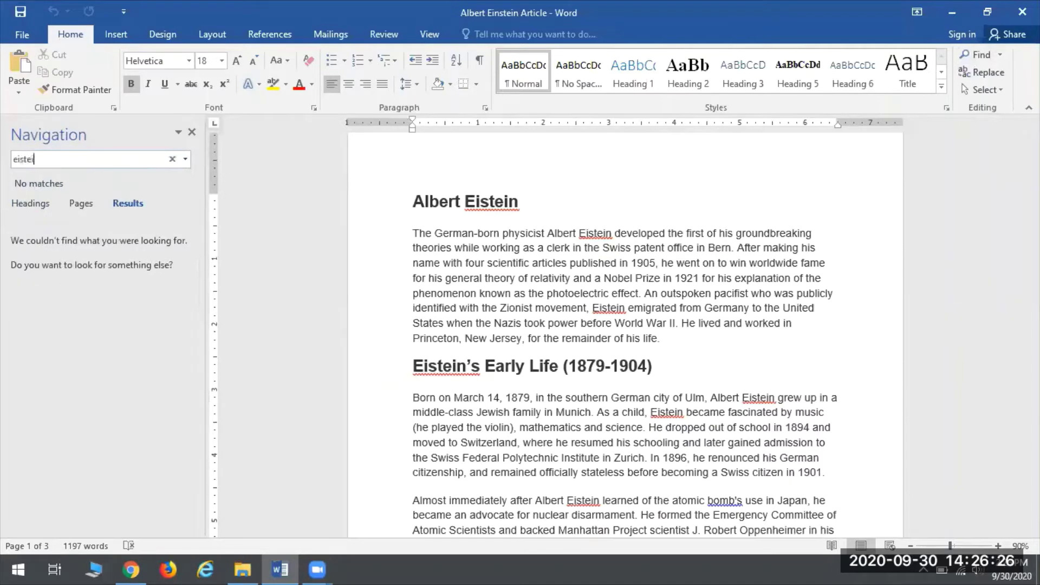
text(n)
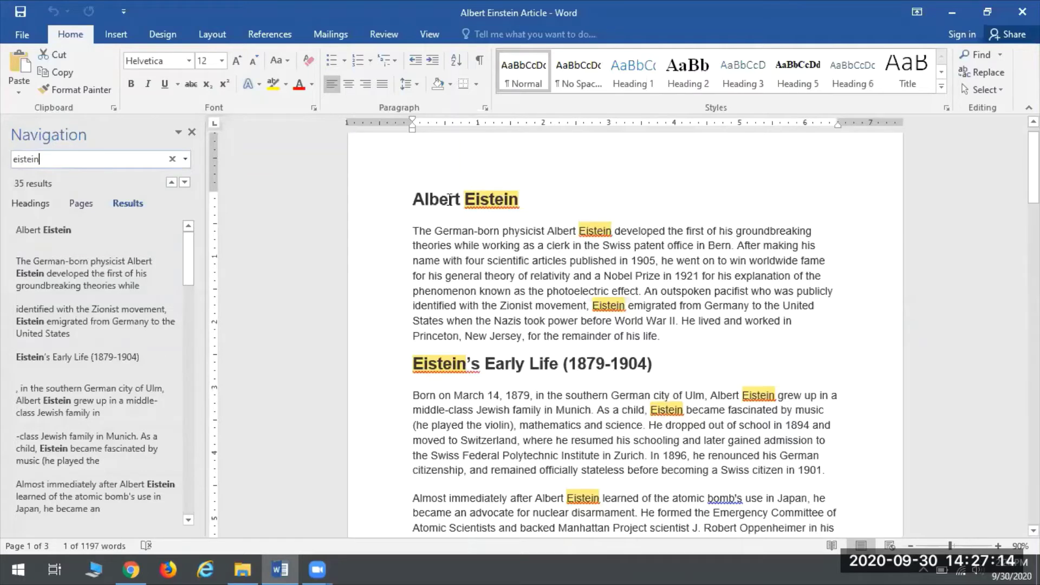
Replace every occurrence of "Eistein" with "Einstein" throughout the document, and close the replace dialog and the navigation pane
click(986, 72)
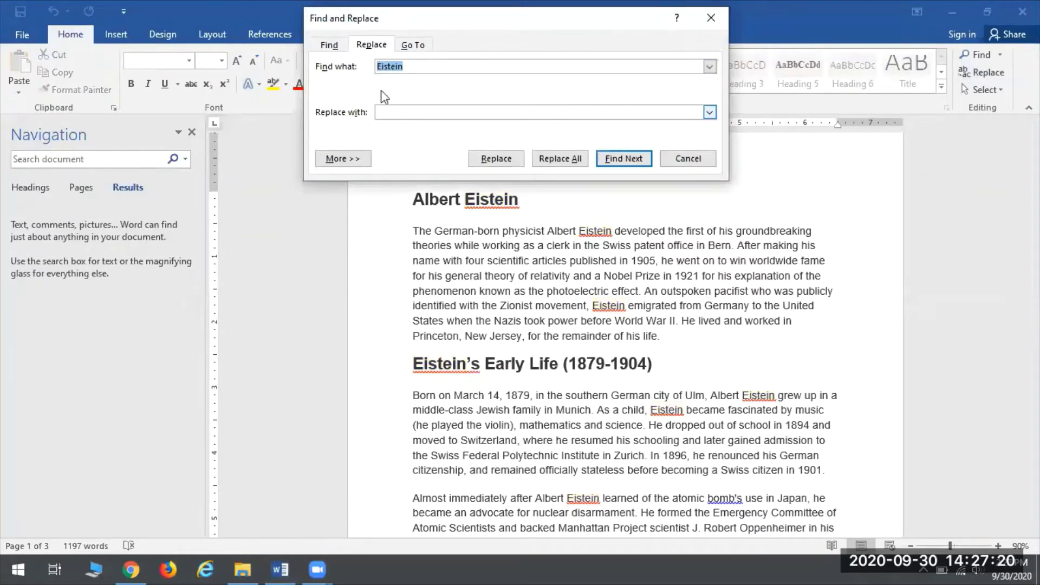
click(407, 111)
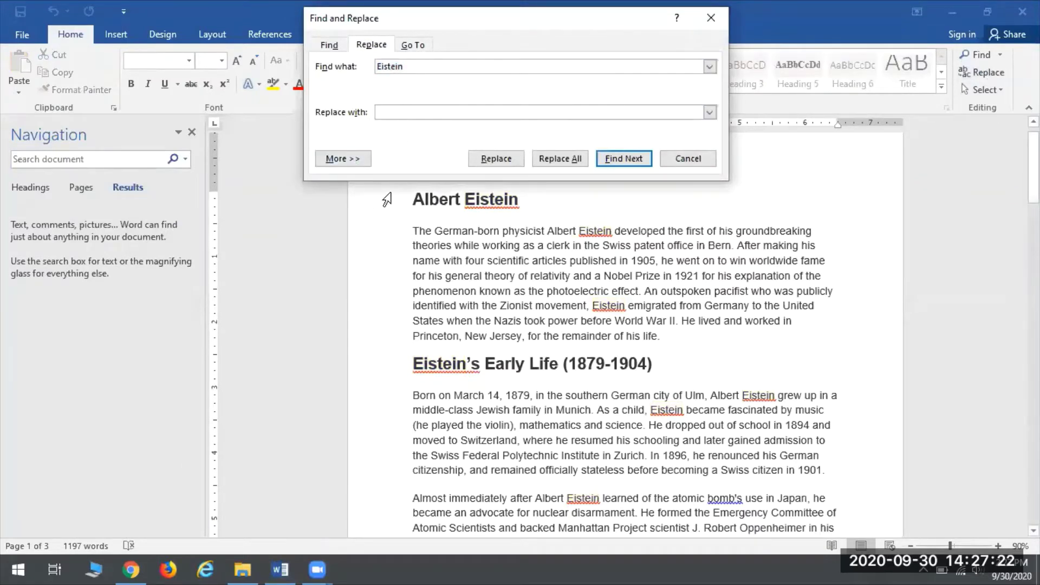
text(Einstein)
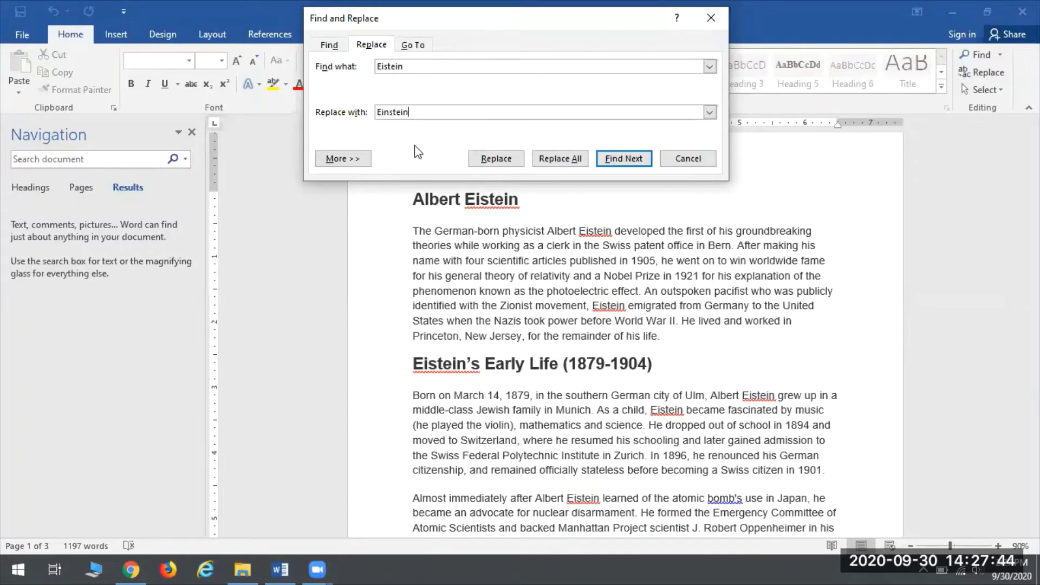
click(575, 159)
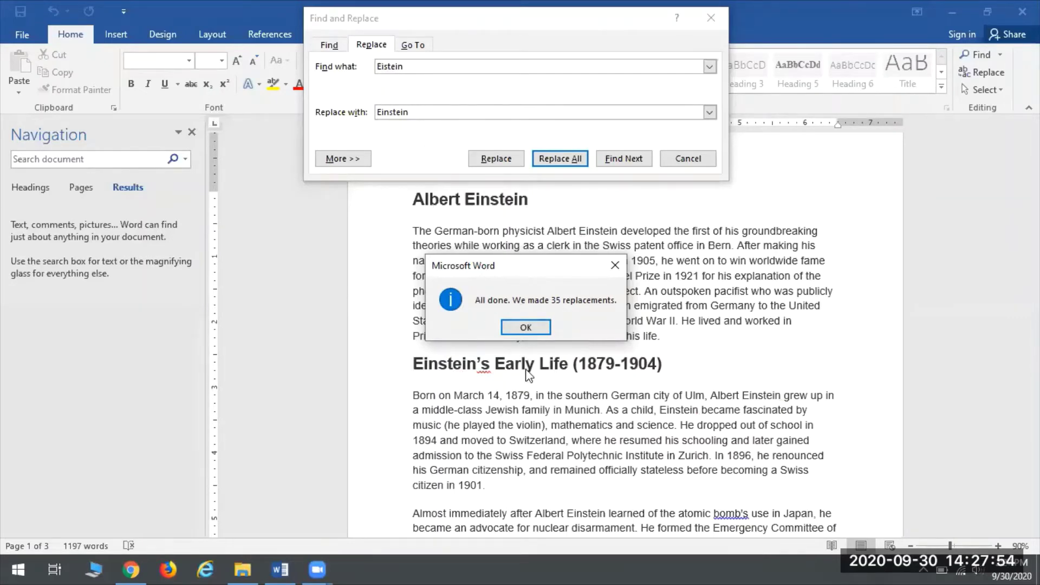
click(510, 331)
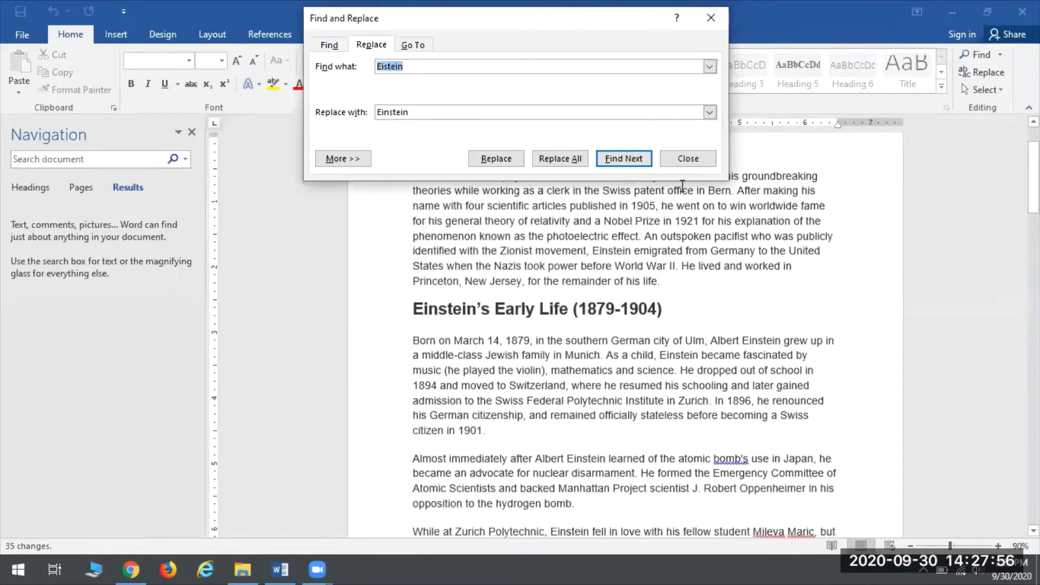
click(680, 155)
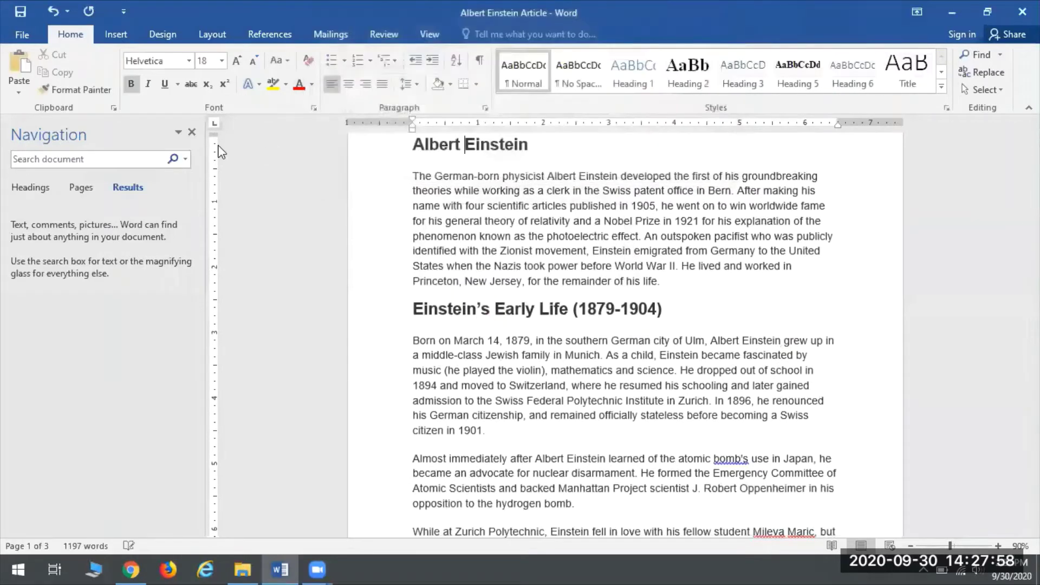
click(193, 133)
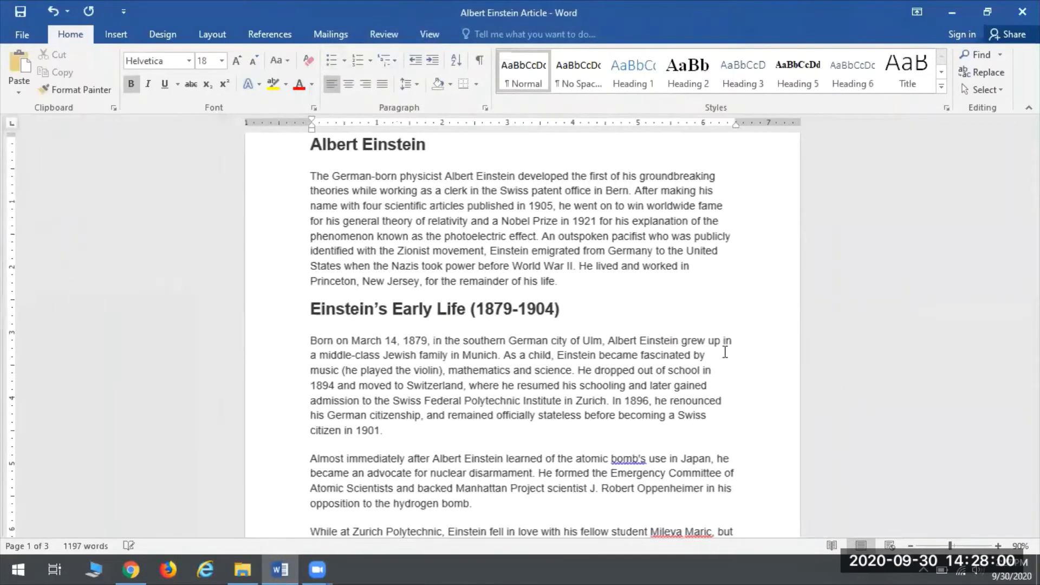
scroll(655, 348, up, 1)
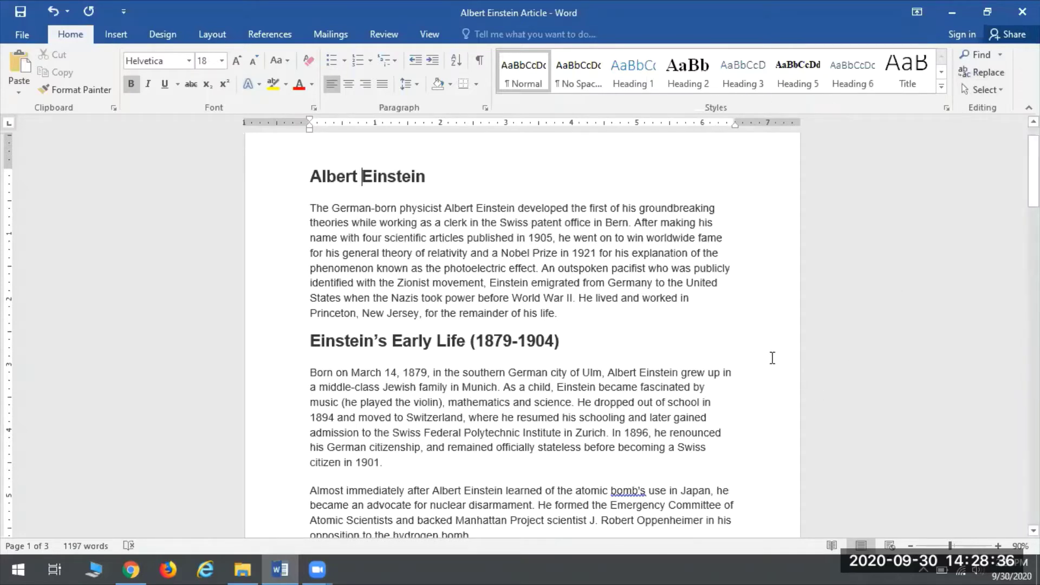
Search the document for the word "published"
double_click(785, 309)
key(ctrl+f)
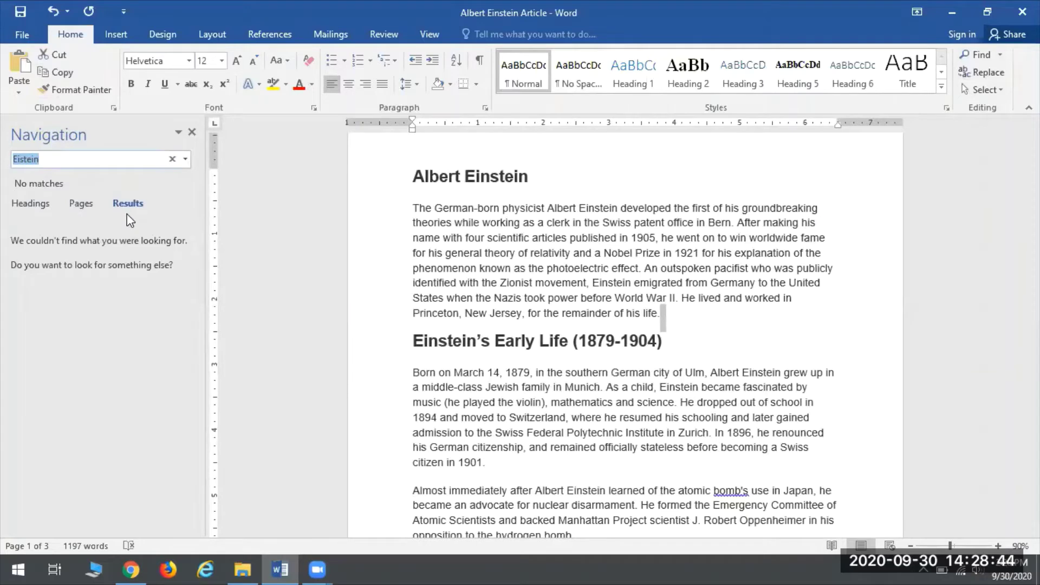
key(BackSpace)
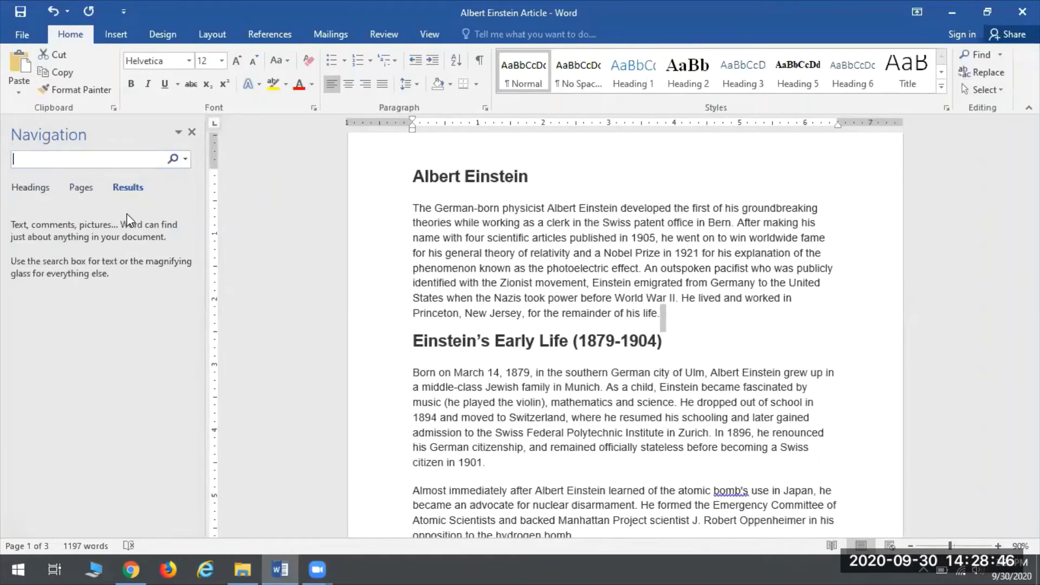
text(publish)
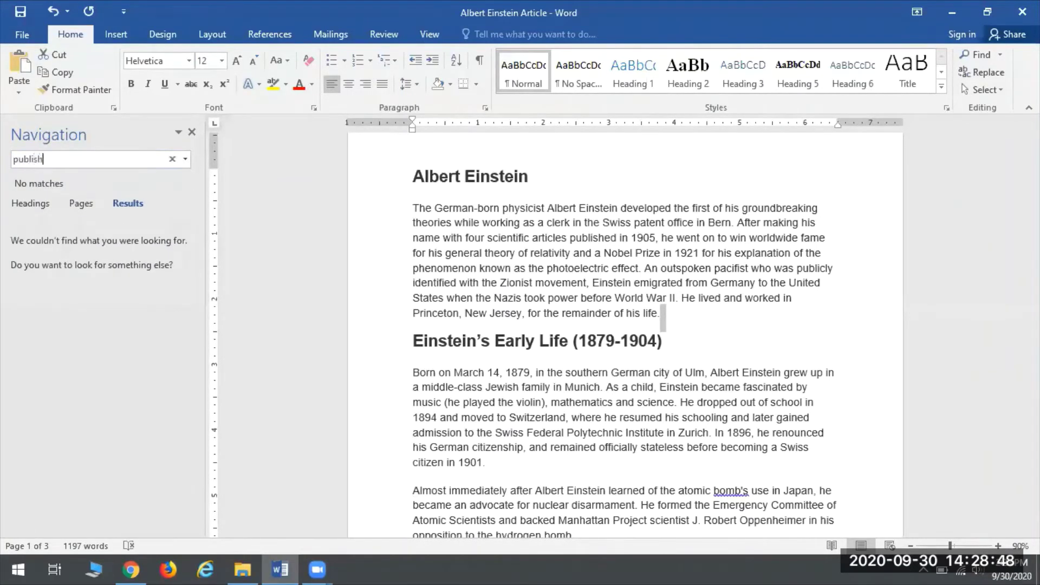
text(ed)
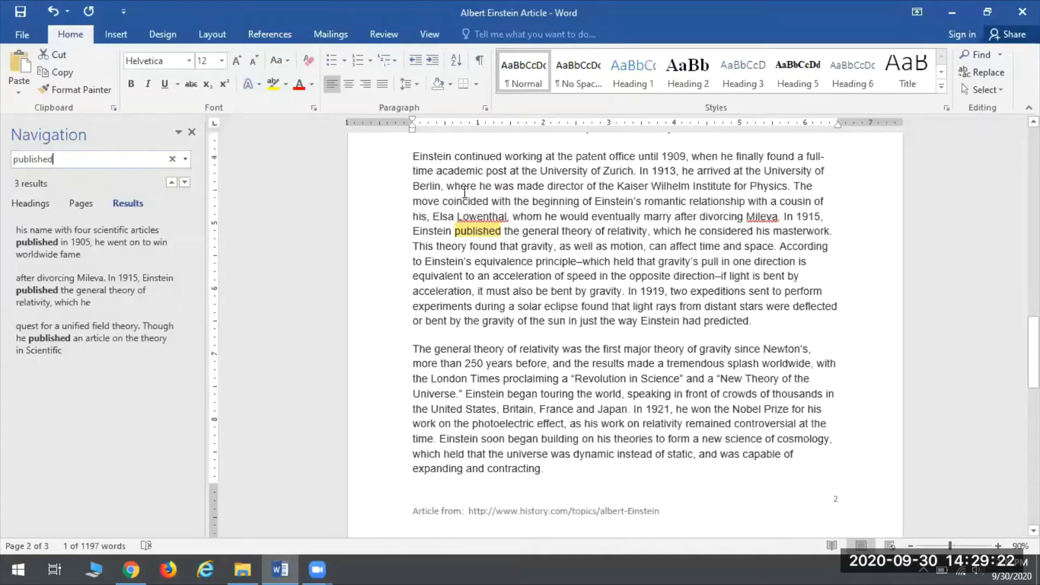
Open the Thesaurus for the word "published" in the 1915 sentence about the general theory of relativity
right_click(480, 236)
mouse_move(571, 380)
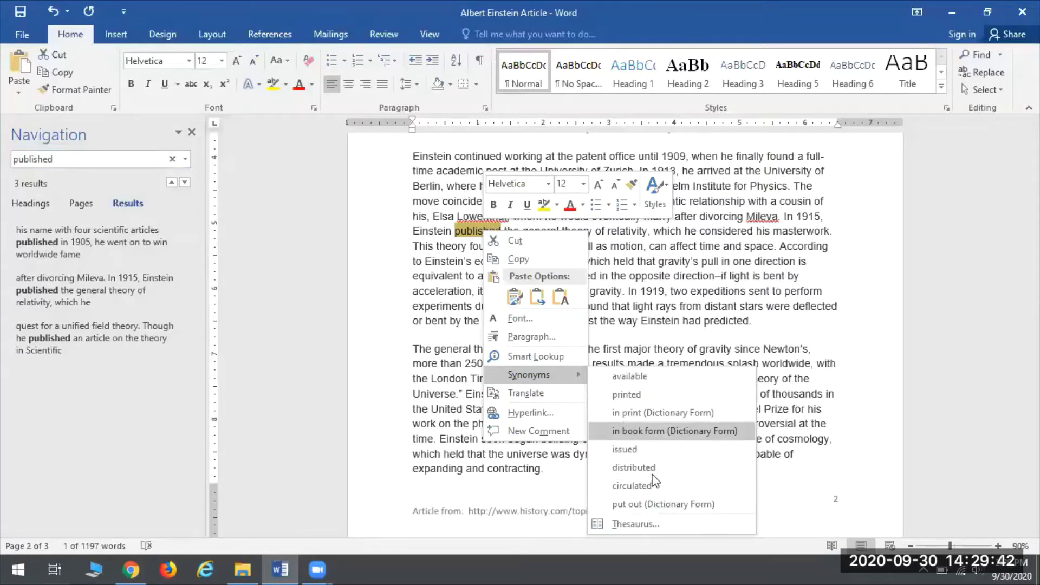
click(655, 529)
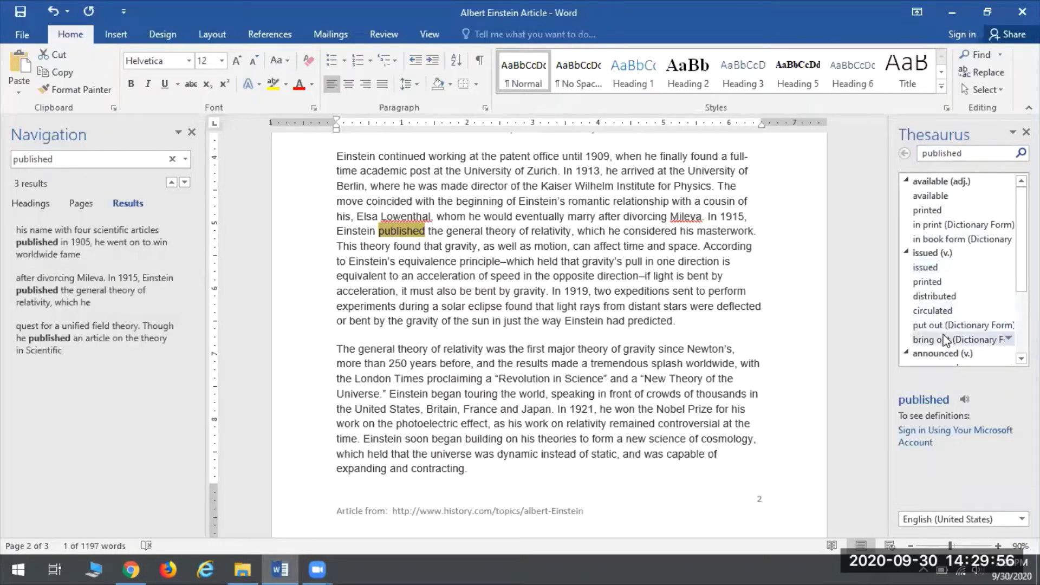
Look up the thesaurus entries for distributed, disseminated, circulated and scattered, and return to the synonyms of "published"
click(928, 296)
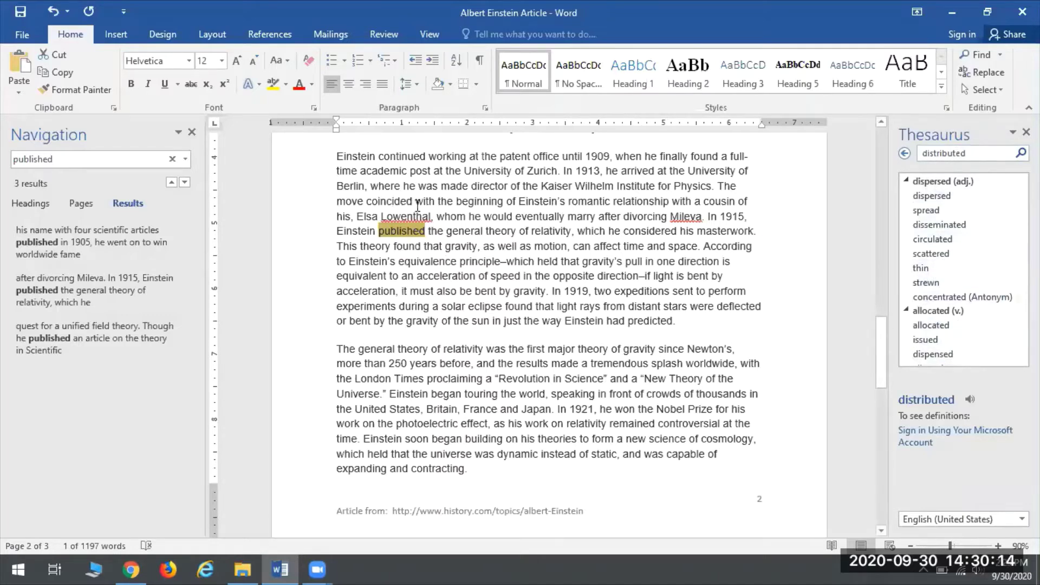
click(937, 226)
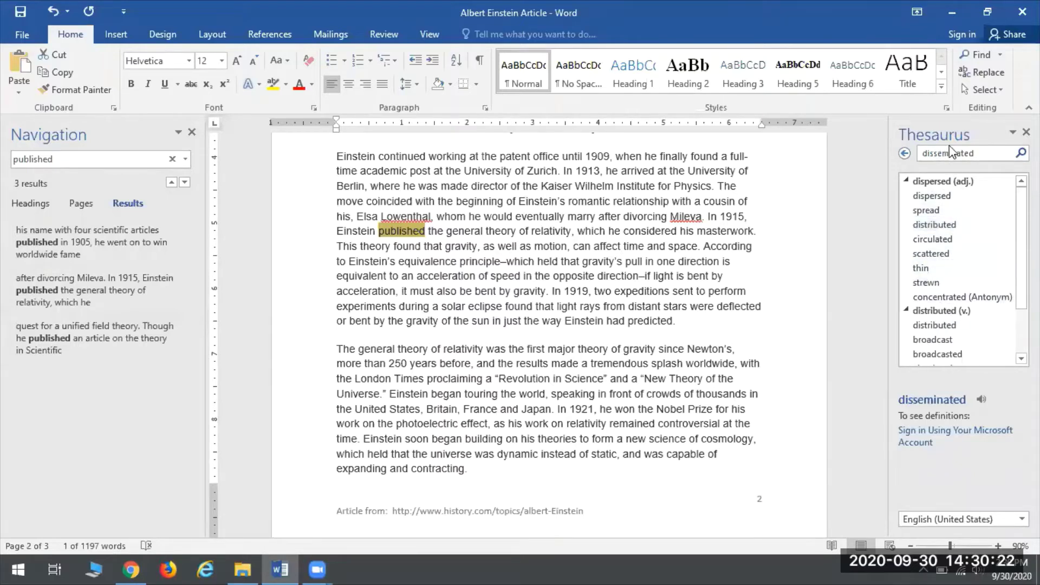
click(932, 238)
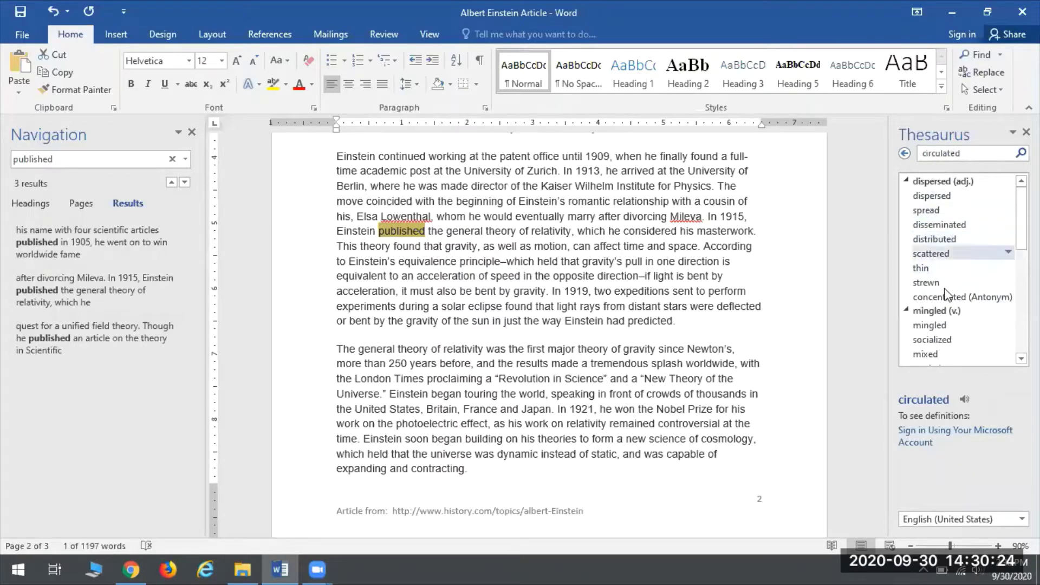
click(927, 255)
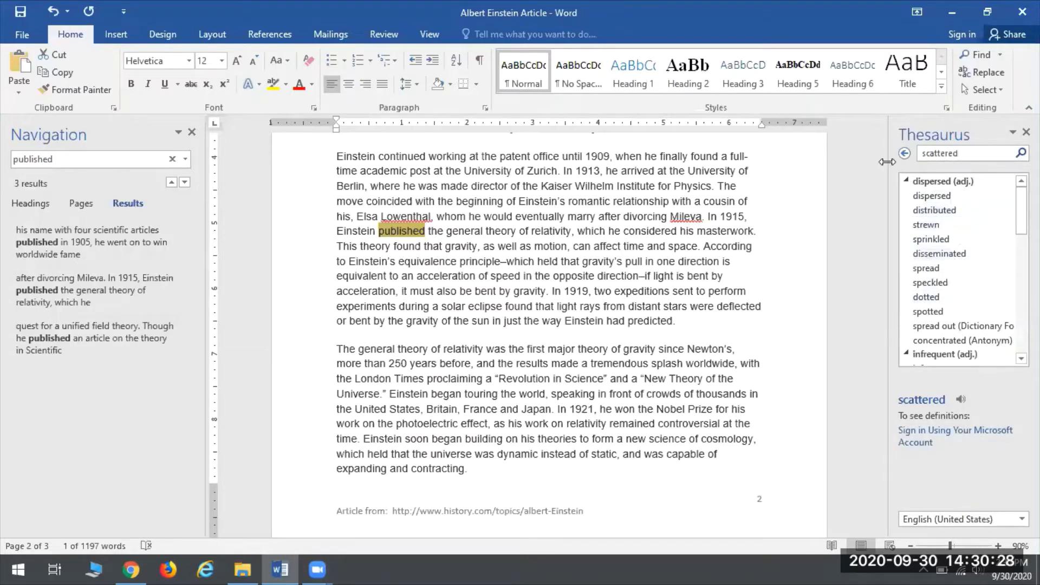
click(906, 152)
click(905, 152)
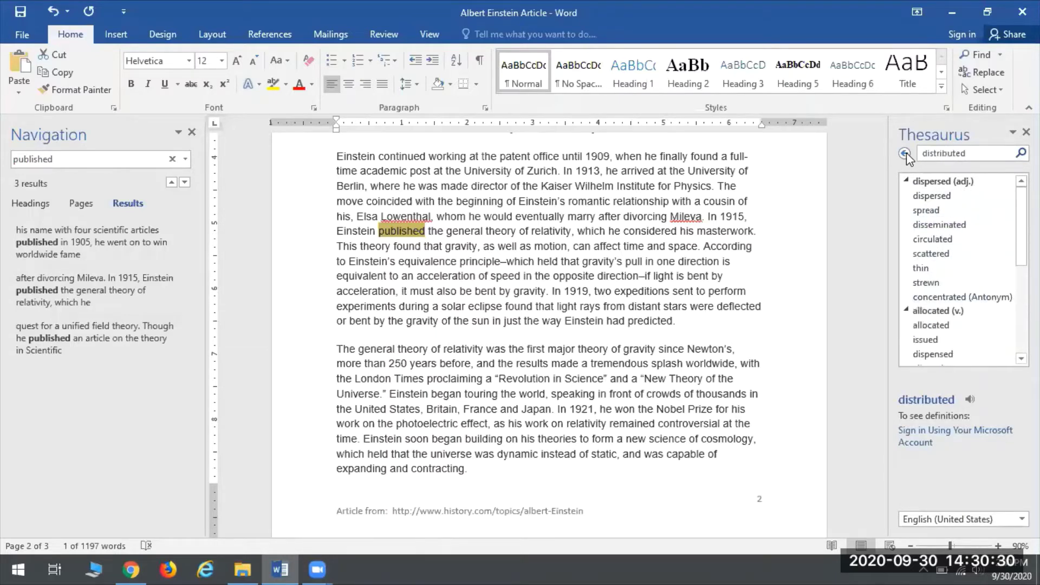
click(905, 152)
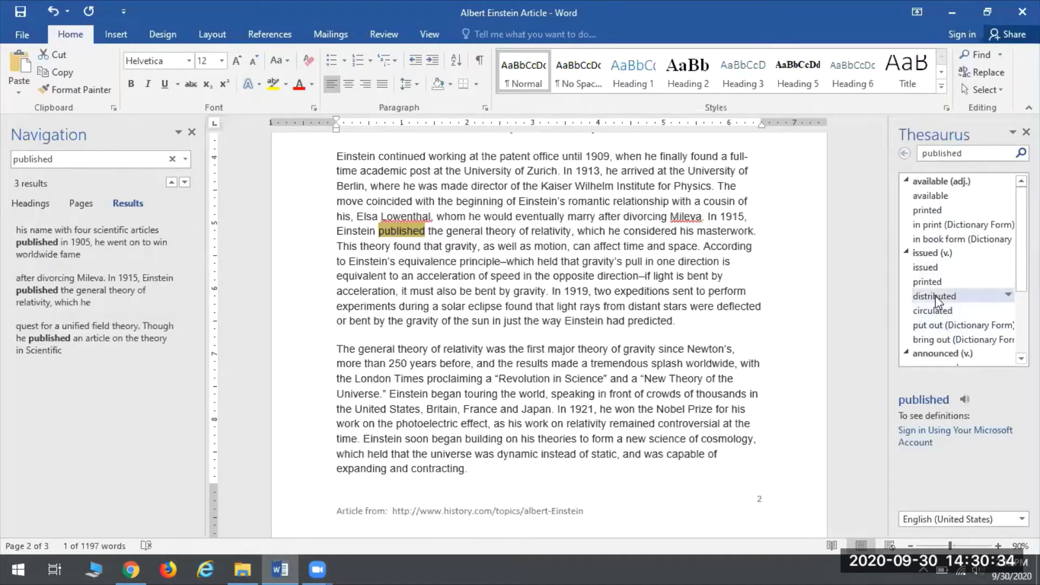
Replace "published" in the 1915 sentence with the synonym "distributed", and close the thesaurus and navigation panes
click(1008, 297)
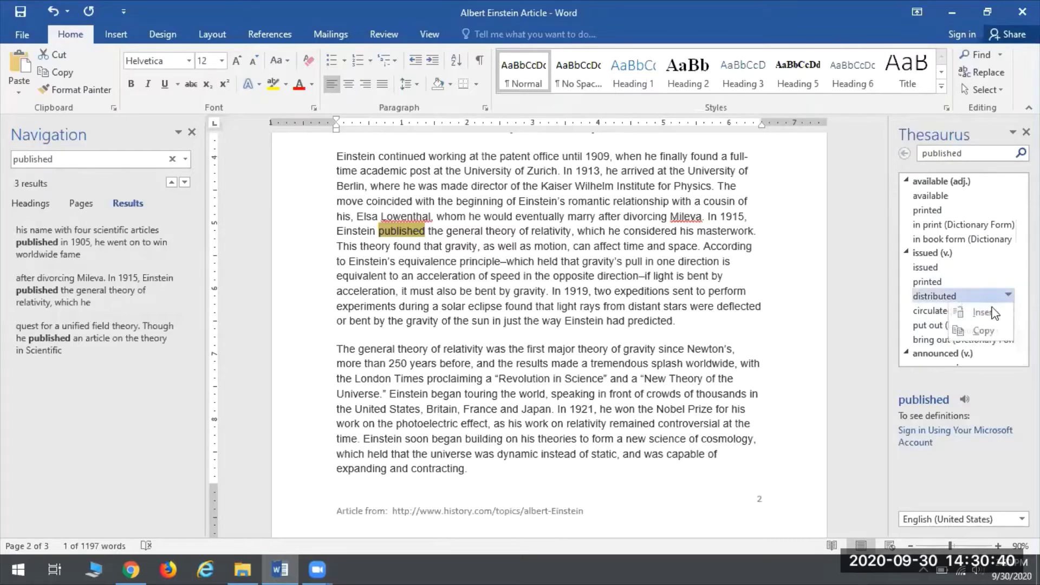
click(970, 312)
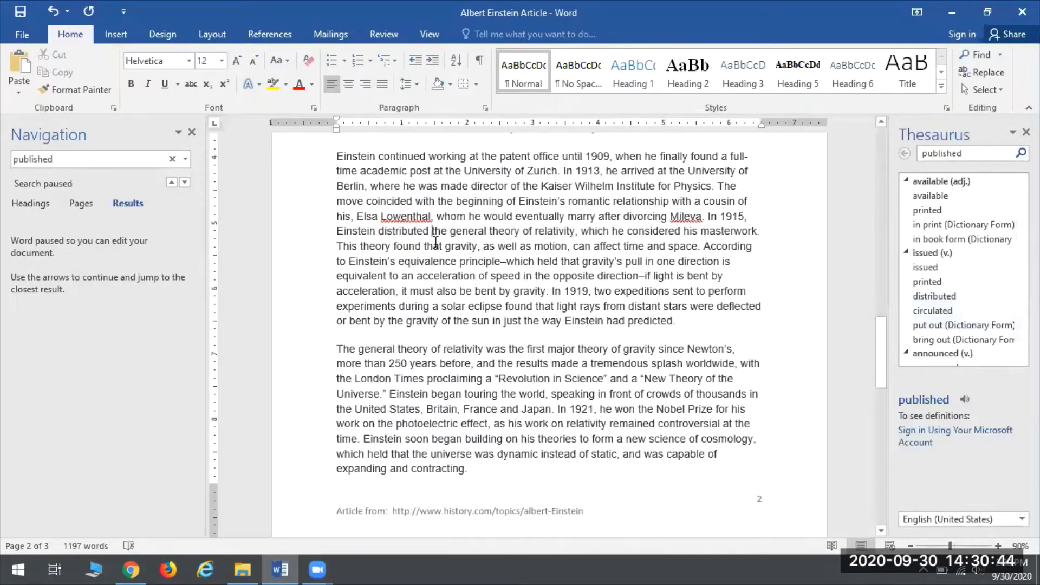
drag(450, 231, 337, 232)
click(411, 234)
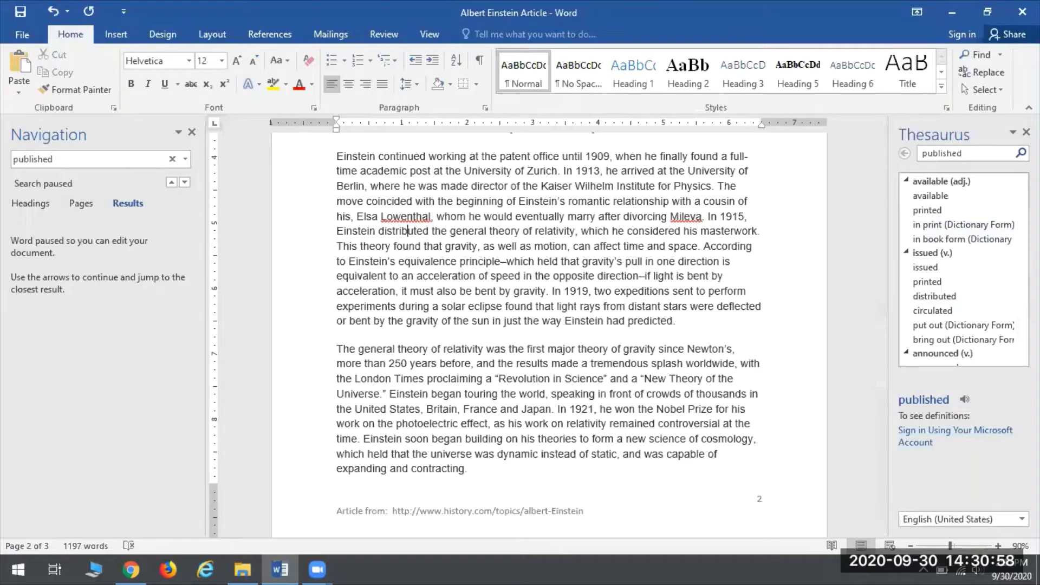
click(1026, 132)
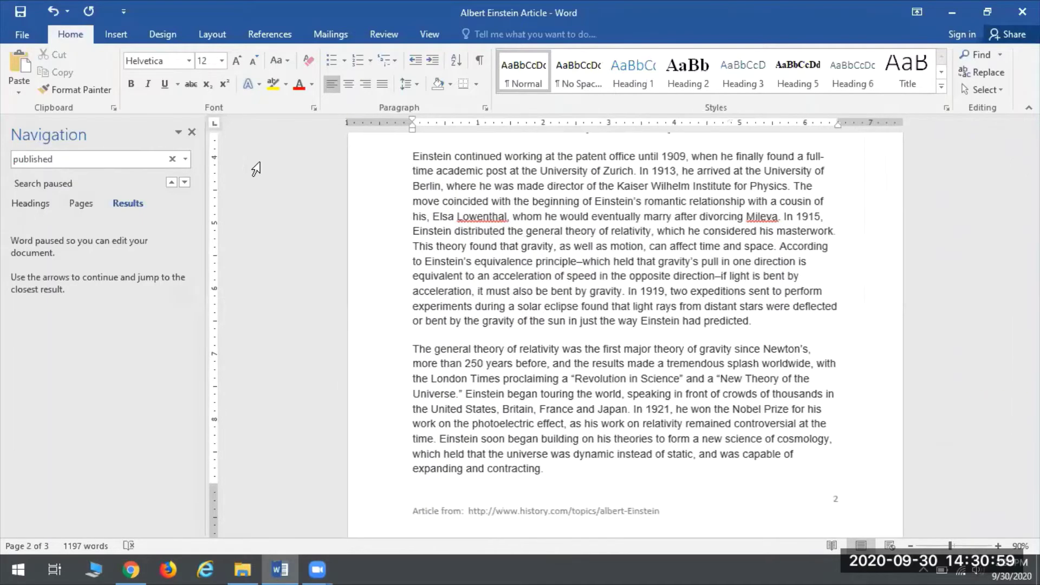
click(191, 132)
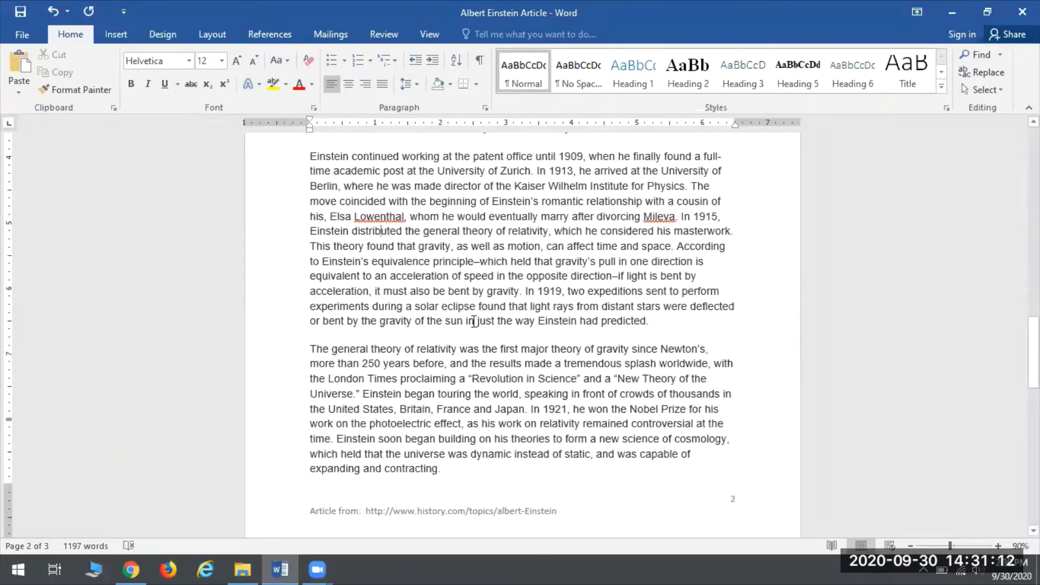
Examine the section headings on the last page, from the move to the United States through Einstein's later life
scroll(474, 321, down, 8)
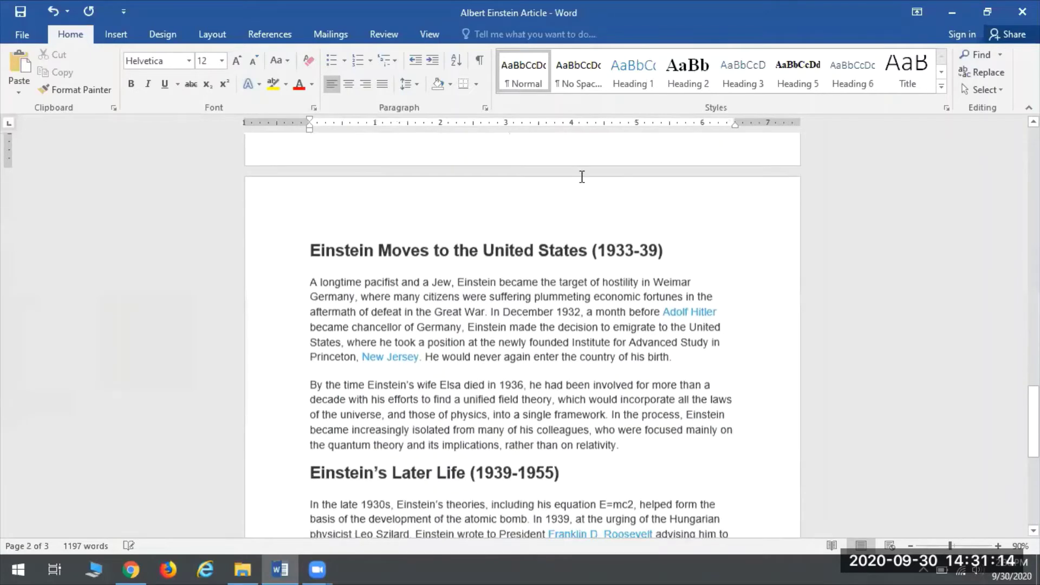
drag(330, 249, 642, 247)
scroll(354, 445, down, 2)
drag(317, 377, 428, 381)
scroll(538, 428, down, 1)
scroll(538, 428, down, 3)
scroll(585, 376, up, 20)
scroll(424, 494, up, 12)
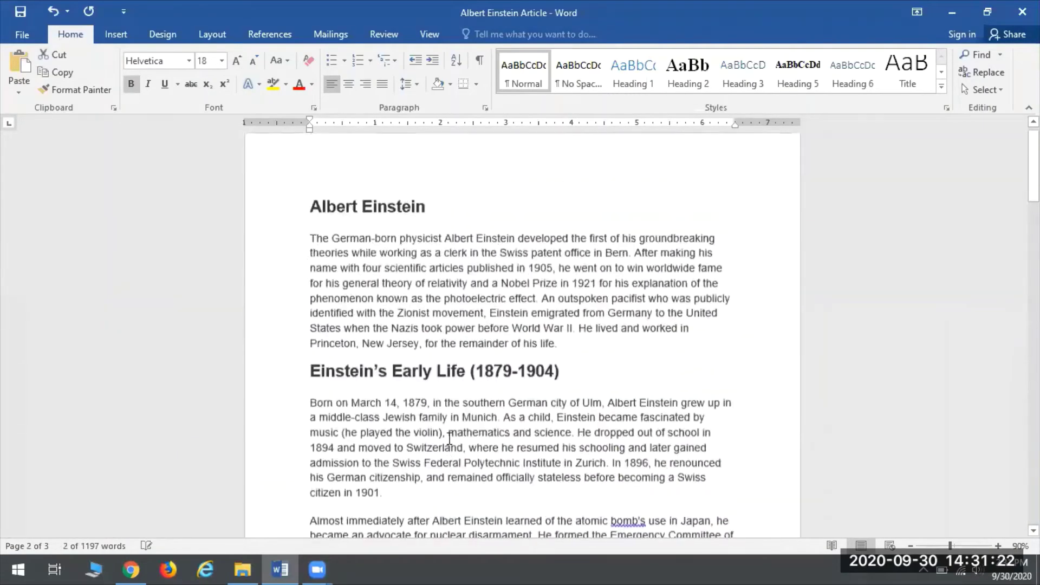
Examine the article's title and the headings about Einstein's early life and miracle year
click(452, 217)
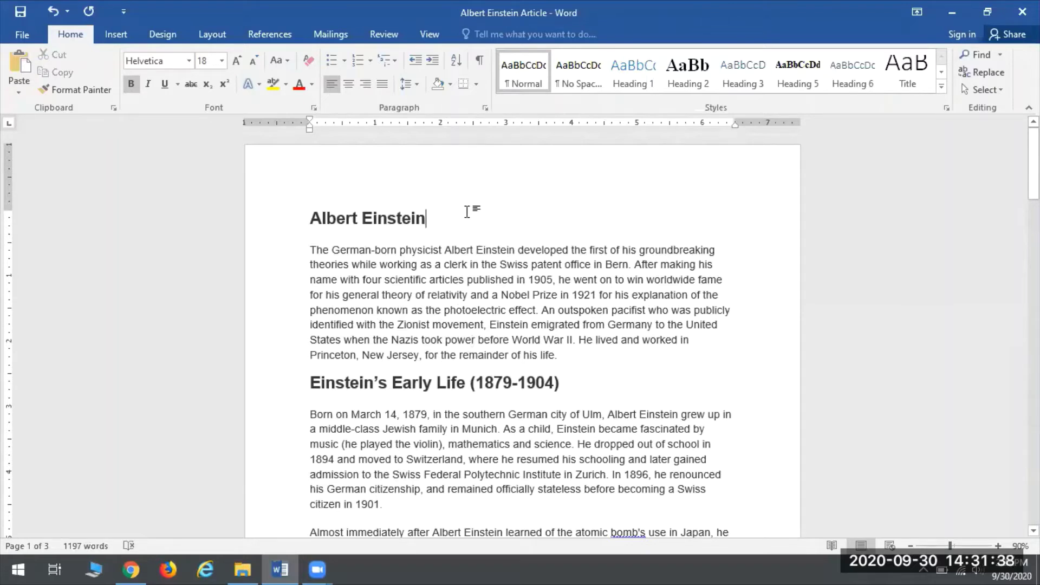
drag(434, 220, 311, 217)
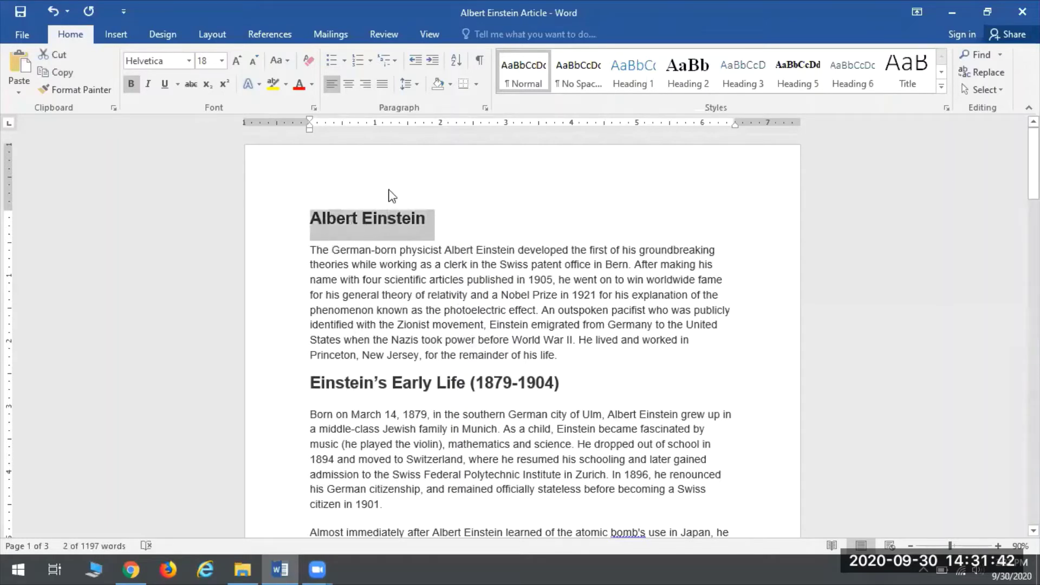
drag(563, 385, 306, 394)
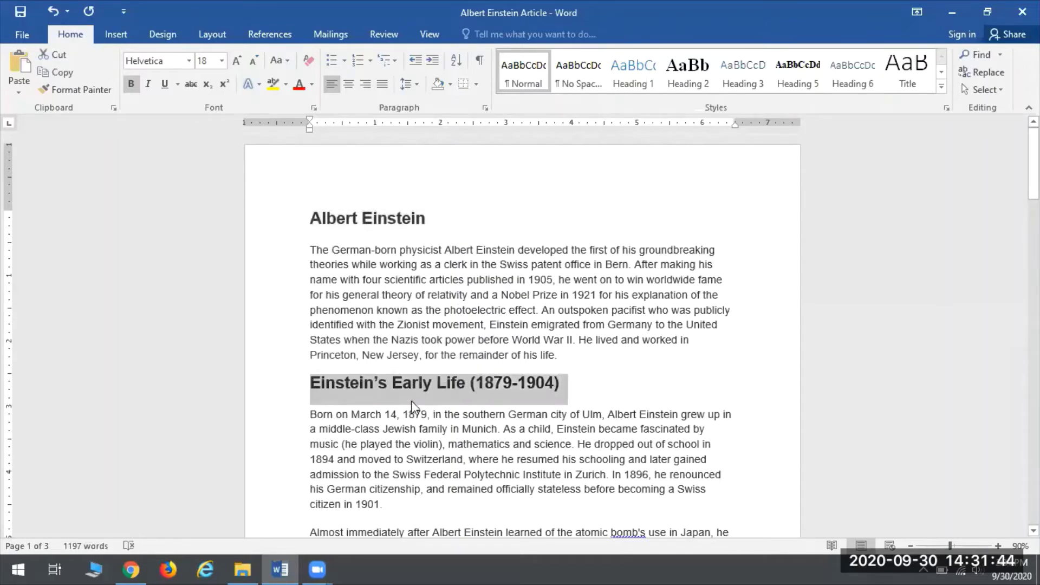
scroll(458, 388, down, 9)
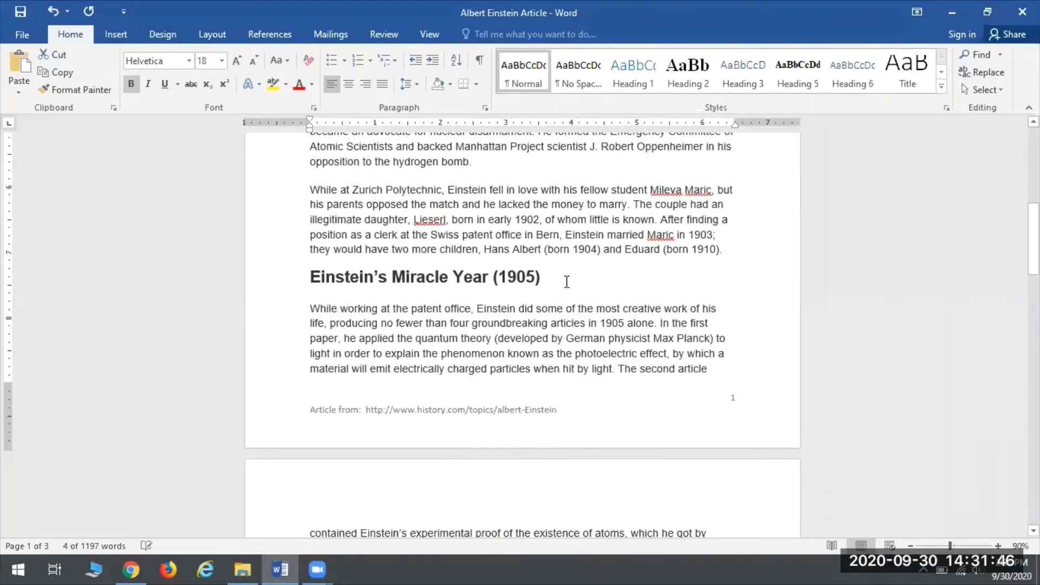
drag(566, 281, 309, 277)
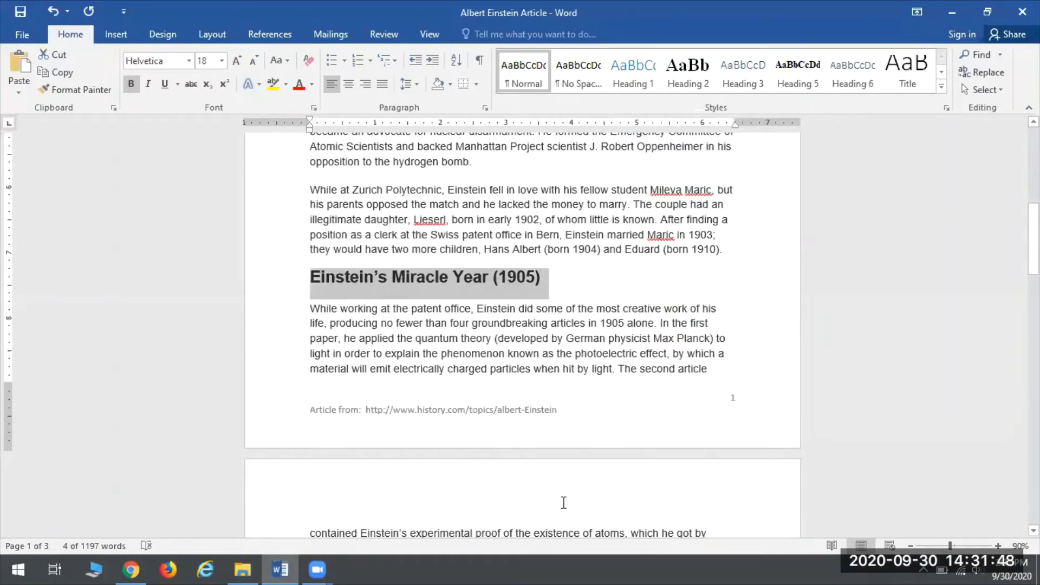
scroll(564, 503, up, 10)
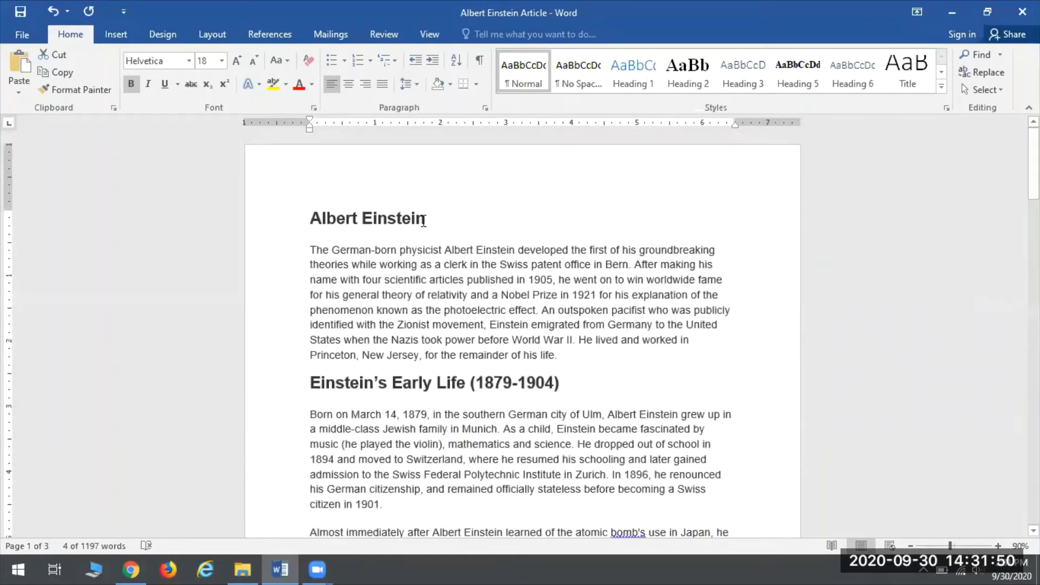
click(399, 217)
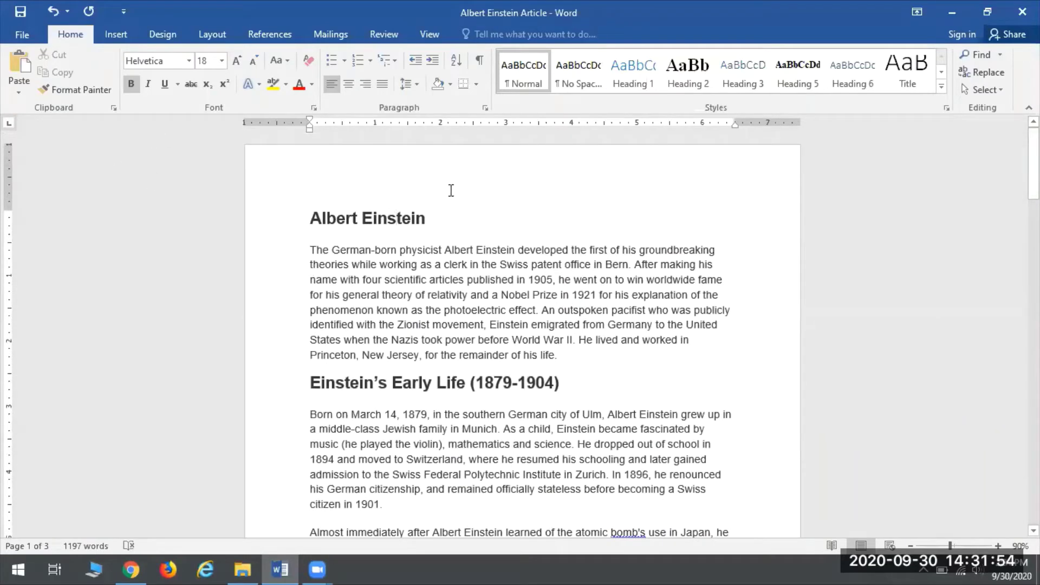
Format the article title "Albert Einstein" as 16 pt, underlined, green text
drag(431, 220, 333, 219)
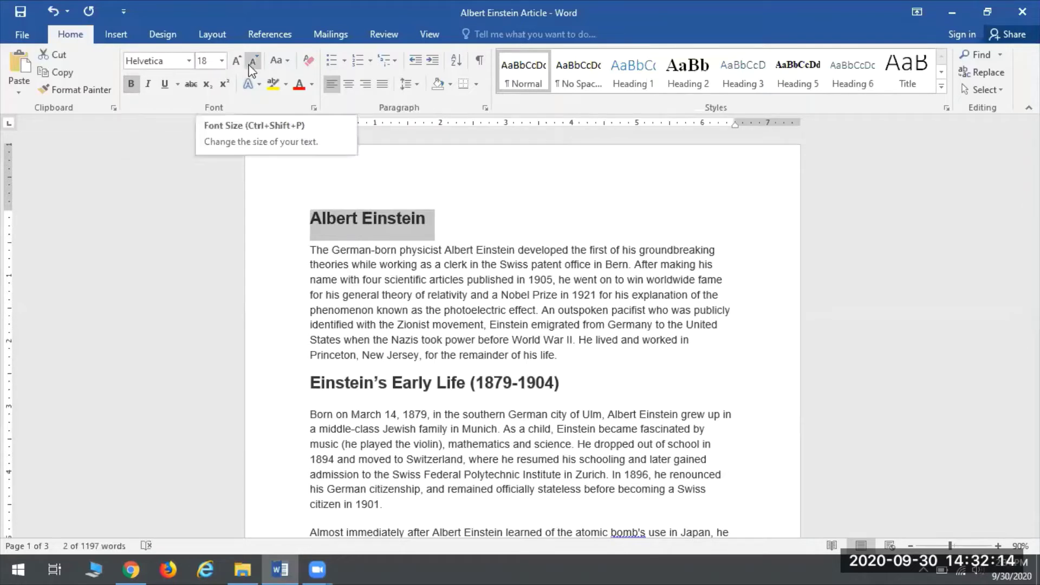
click(222, 61)
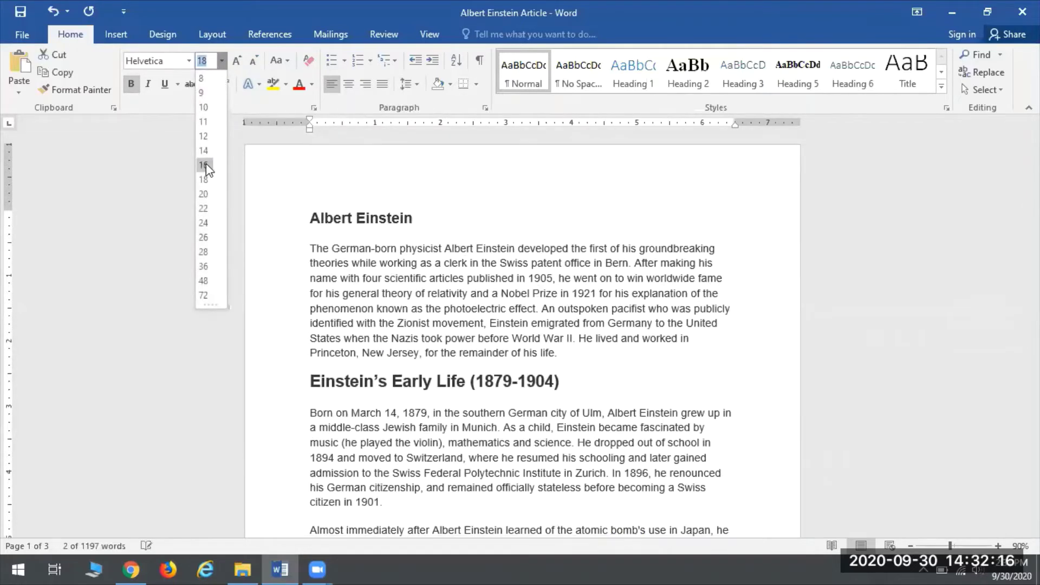
click(204, 163)
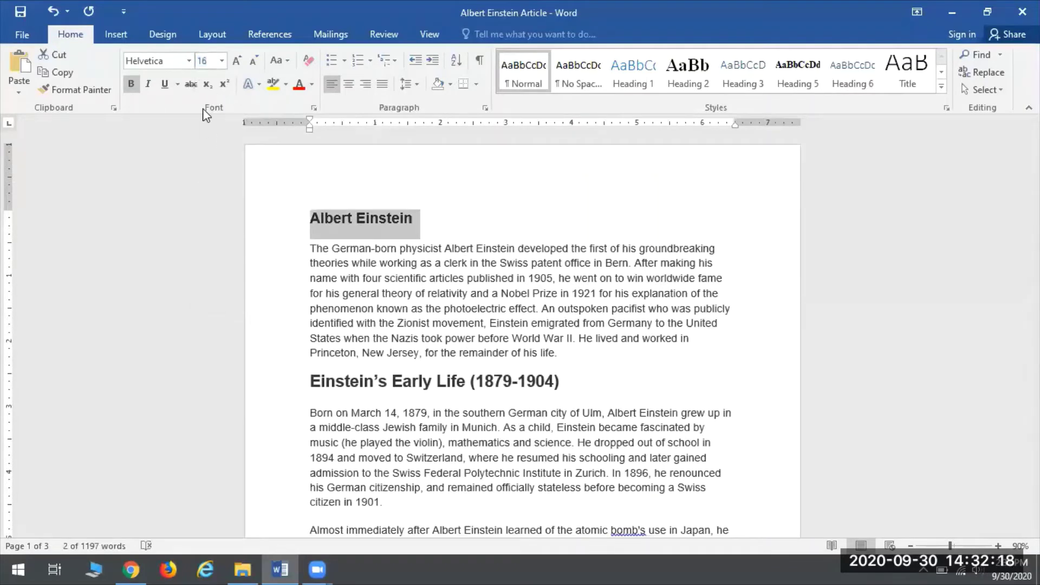
click(164, 85)
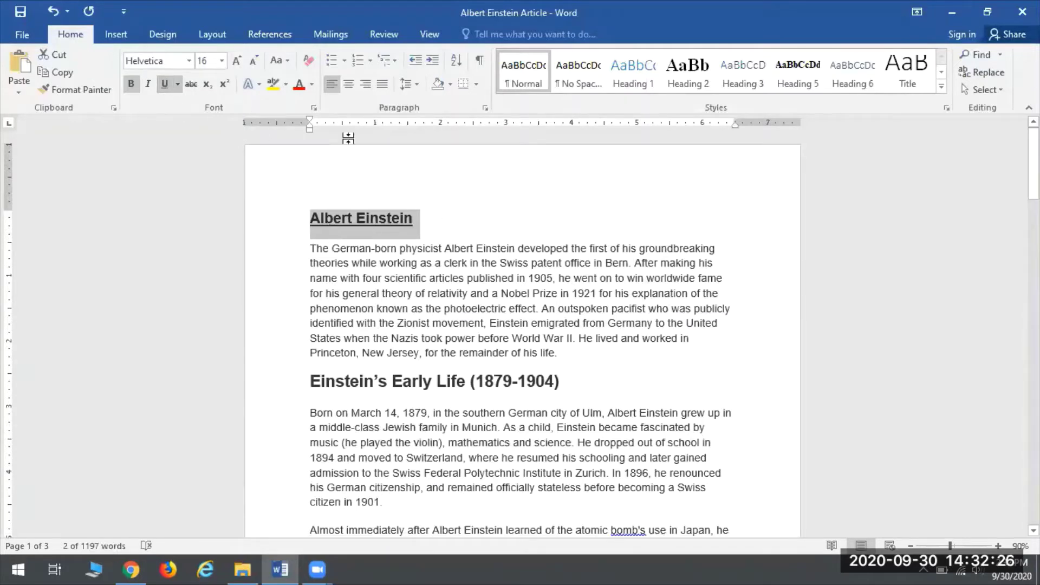
click(312, 84)
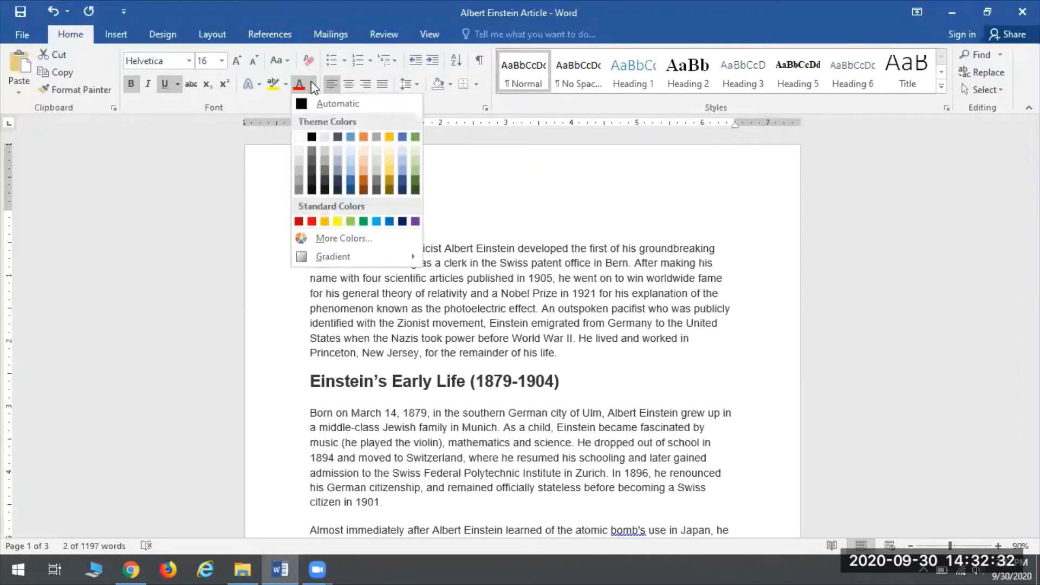
click(363, 221)
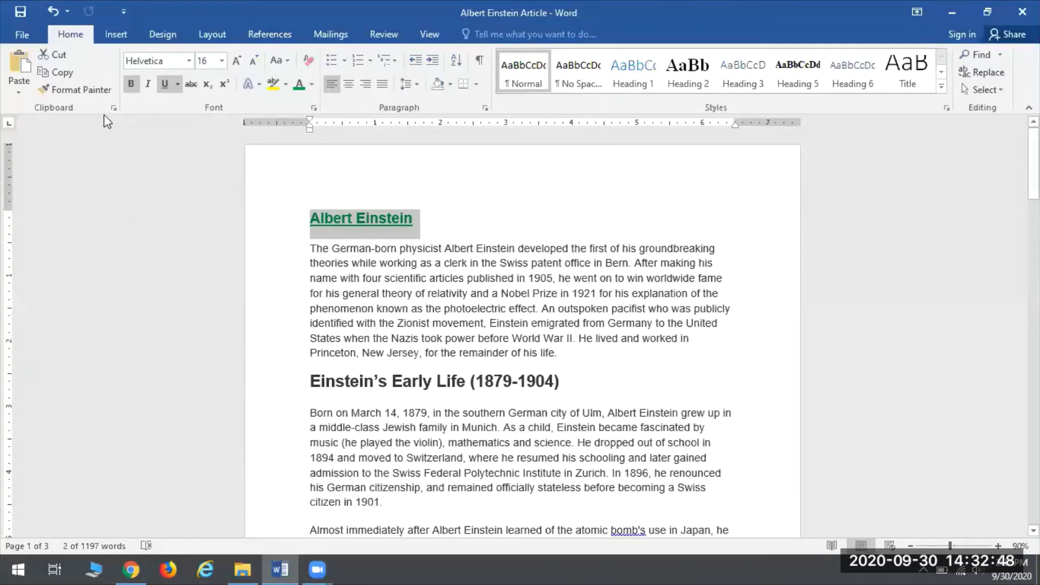
Copy the title's formatting with Format Painter to the headings "Einstein's Early Life (1879-1904)" and "Einstein's Miracle Year (1905)"
click(61, 89)
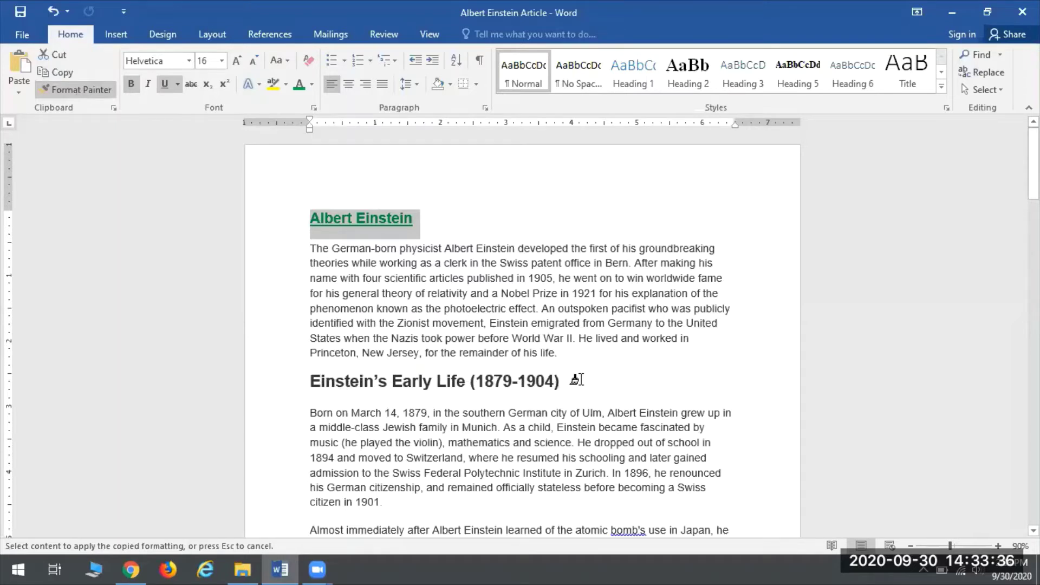
drag(576, 379, 331, 381)
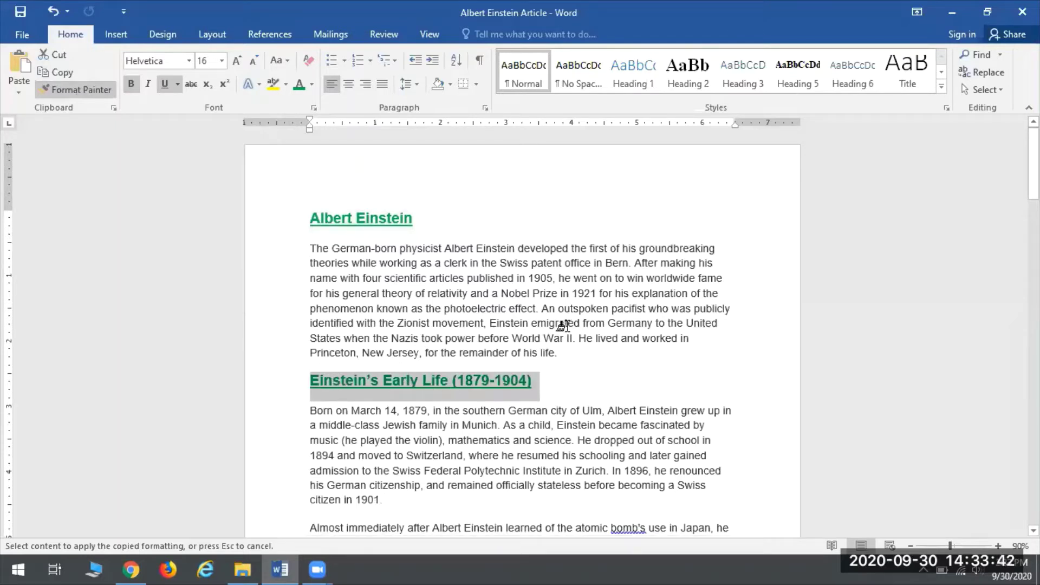
scroll(561, 320, down, 3)
scroll(550, 321, down, 8)
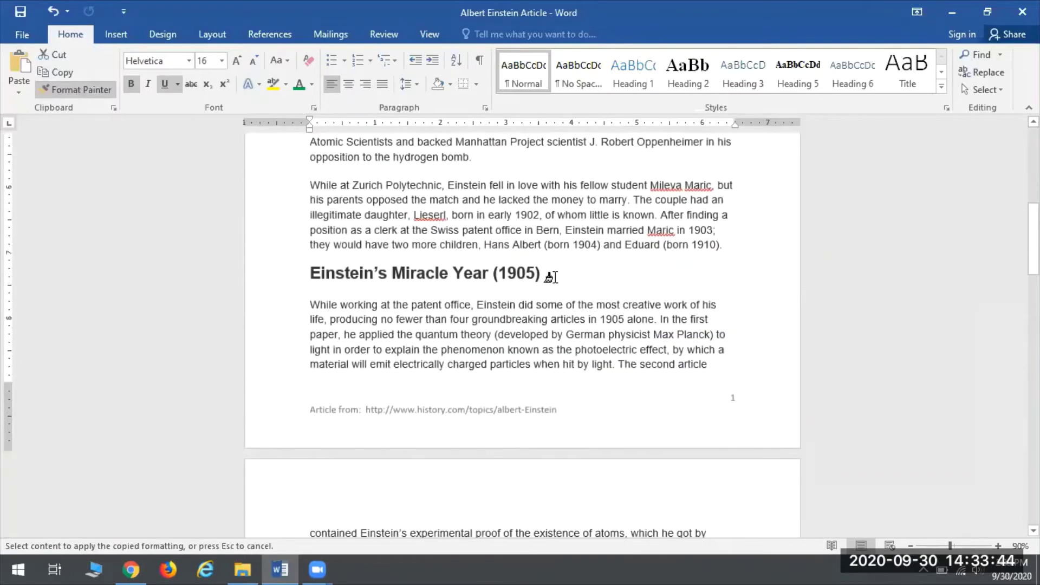
drag(544, 272, 312, 272)
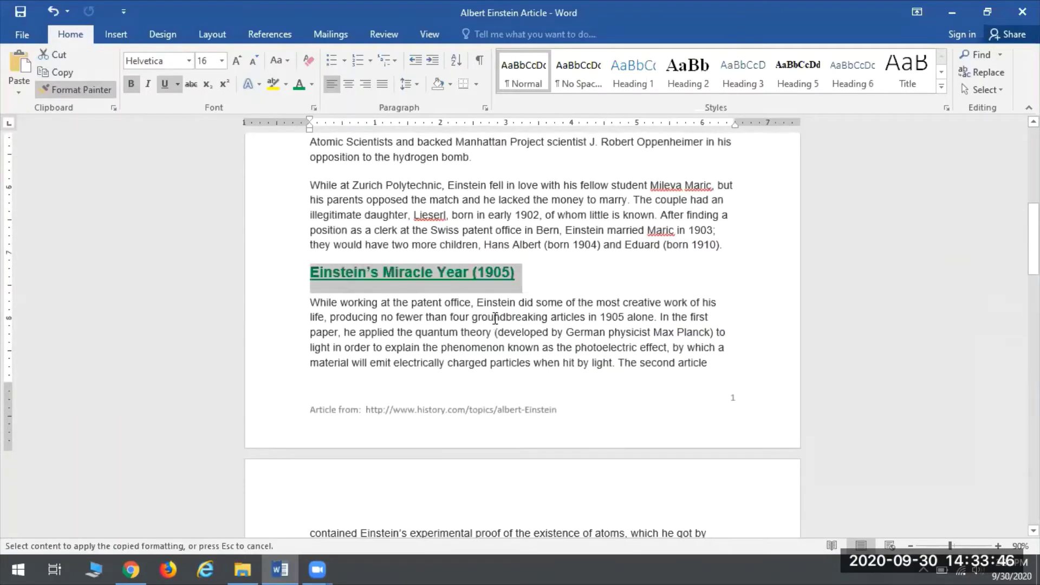
Apply the copied formatting to the page 2 section heading, "Einstein Moves to the United States (1933-39)" and "Einstein's Later Life (1939-1955)"
scroll(488, 319, down, 11)
drag(582, 339, 312, 338)
scroll(502, 346, down, 3)
scroll(504, 358, down, 15)
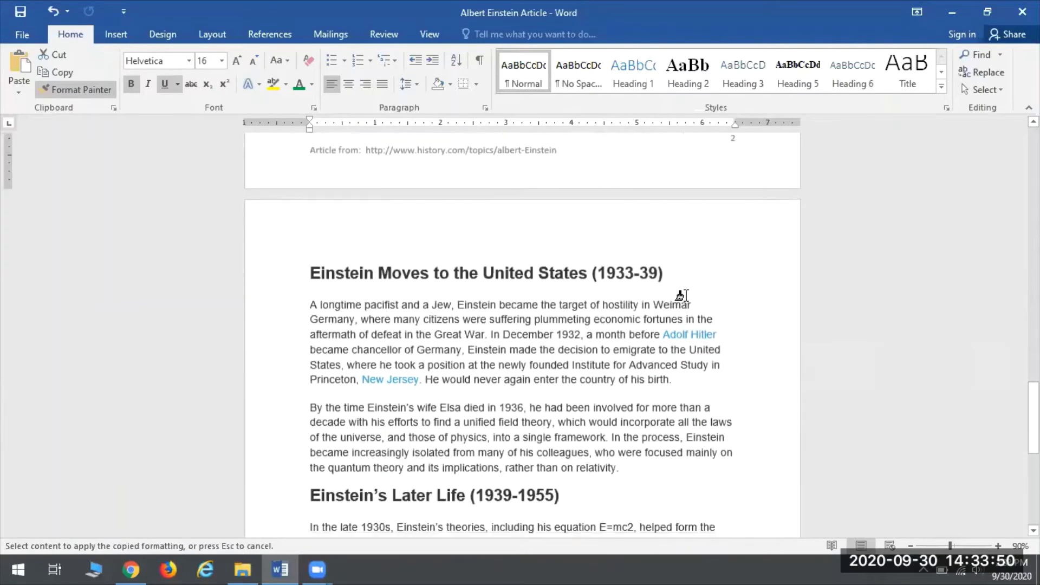
drag(680, 270, 310, 272)
scroll(587, 407, down, 3)
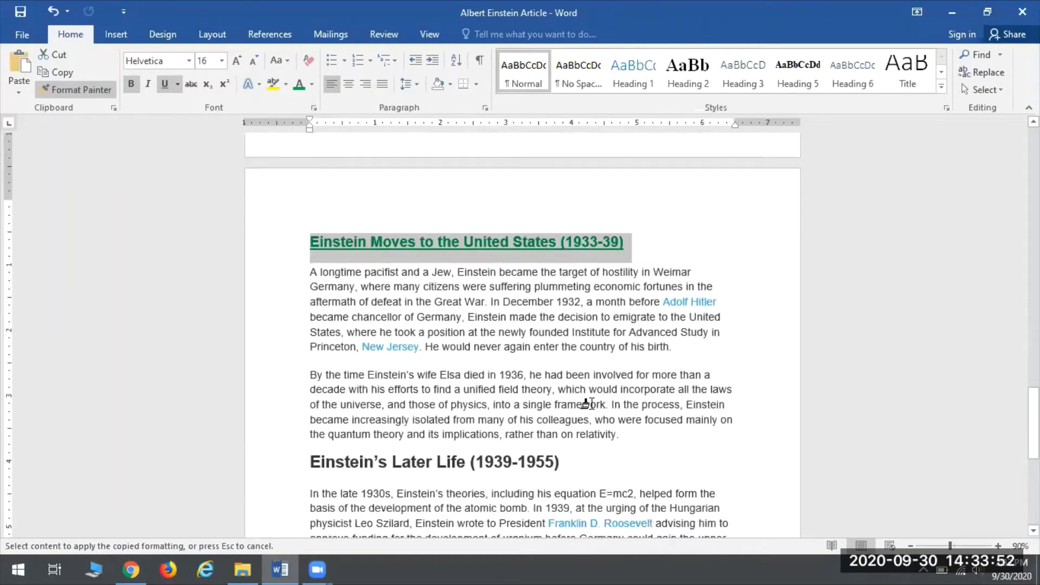
drag(597, 359, 312, 363)
scroll(538, 361, down, 5)
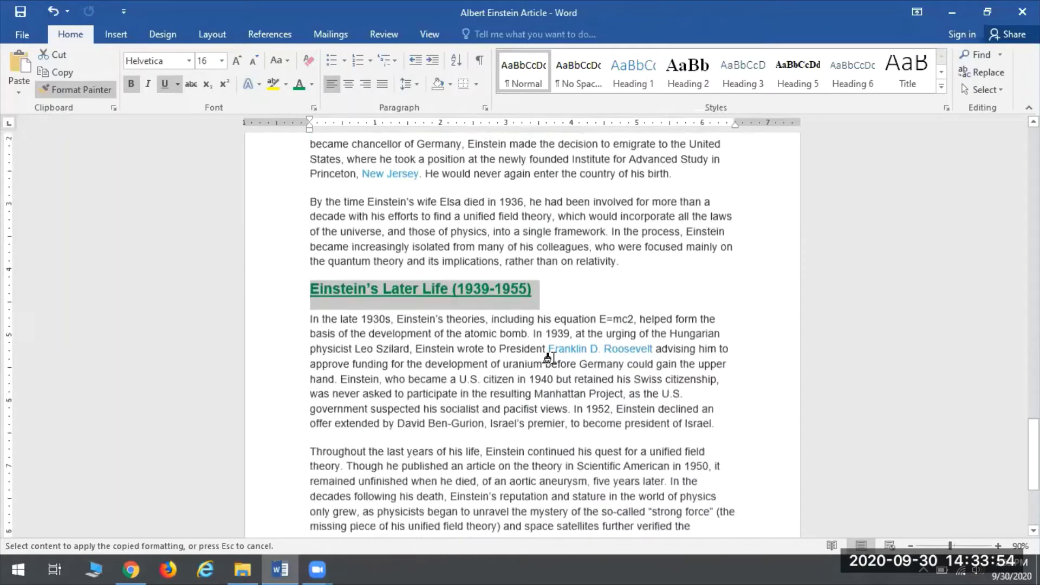
Try the copied heading formatting on most of the first paragraph under "Einstein's Later Life", and undo it
scroll(538, 360, up, 3)
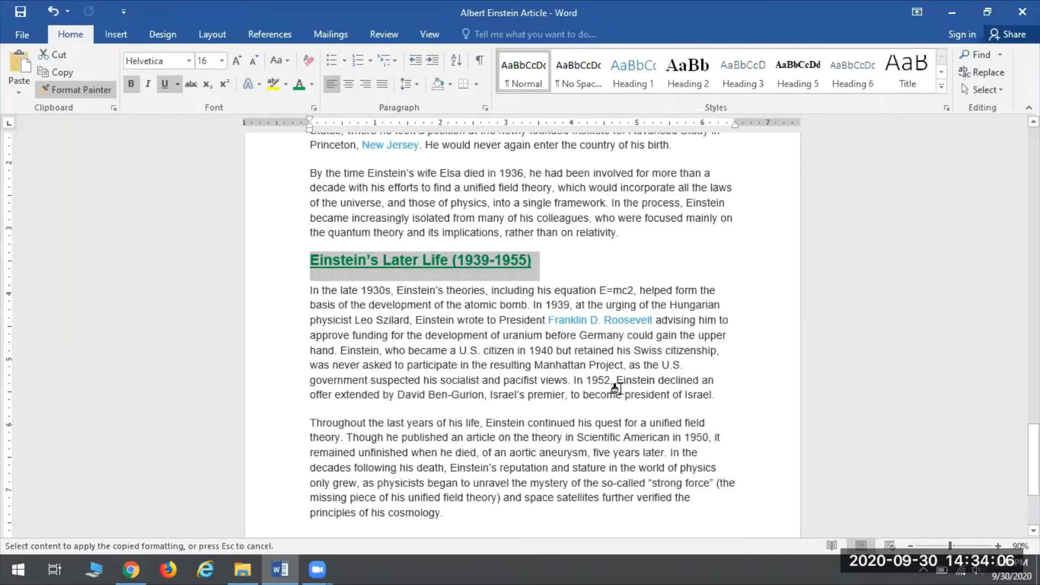
drag(678, 401, 436, 306)
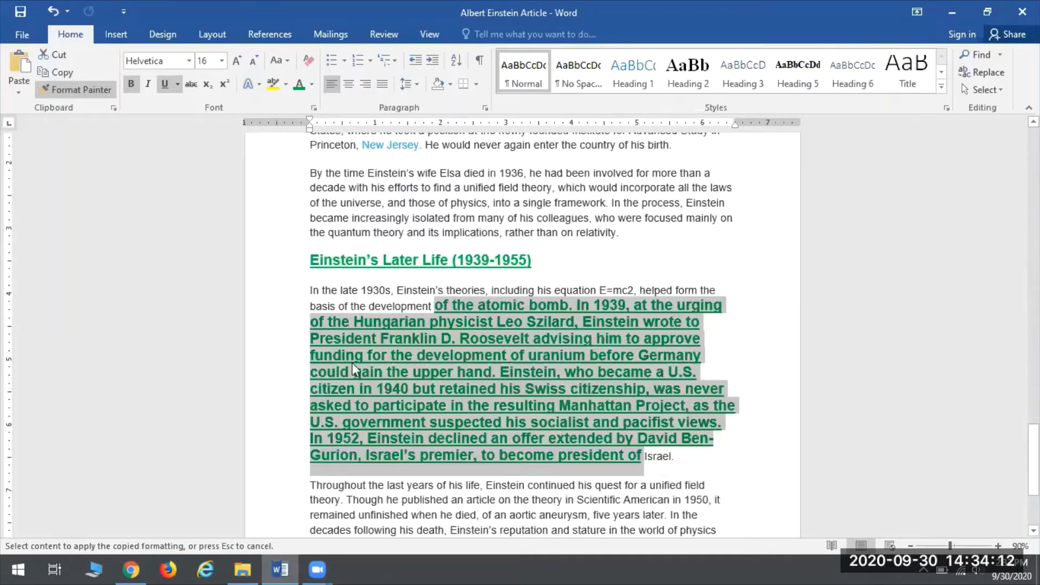
click(52, 11)
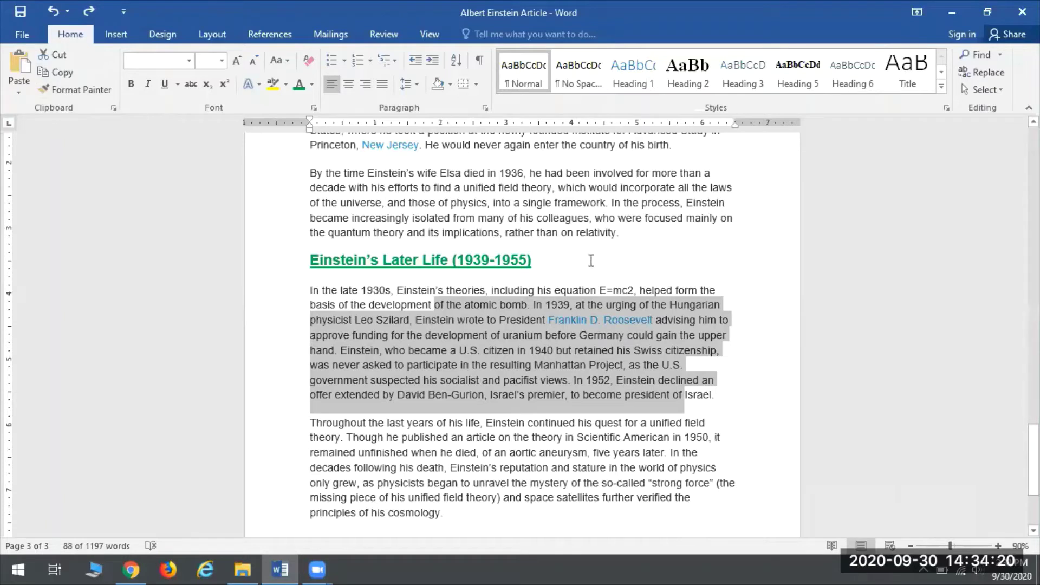
click(534, 260)
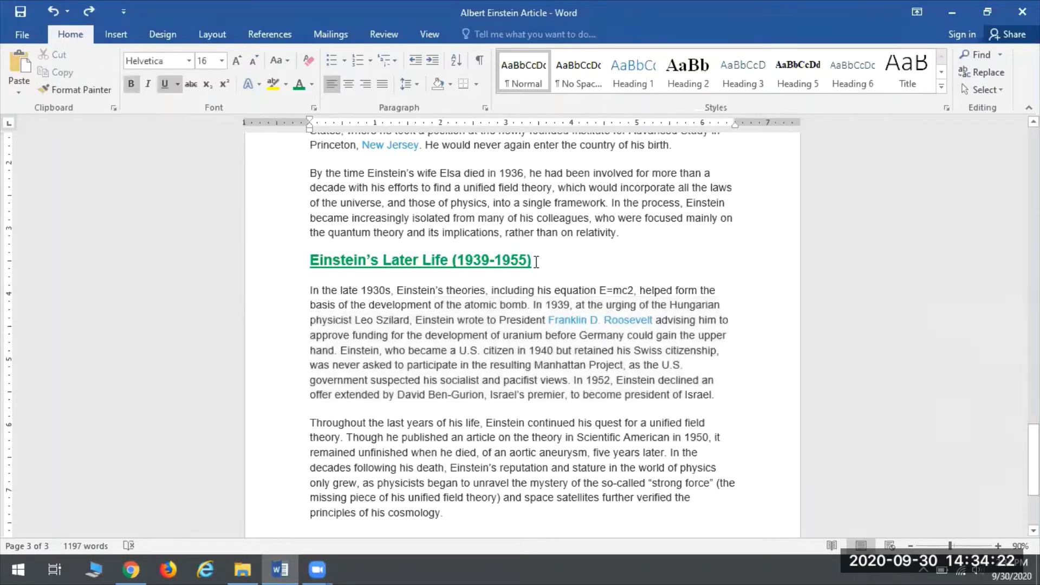
drag(532, 261, 359, 258)
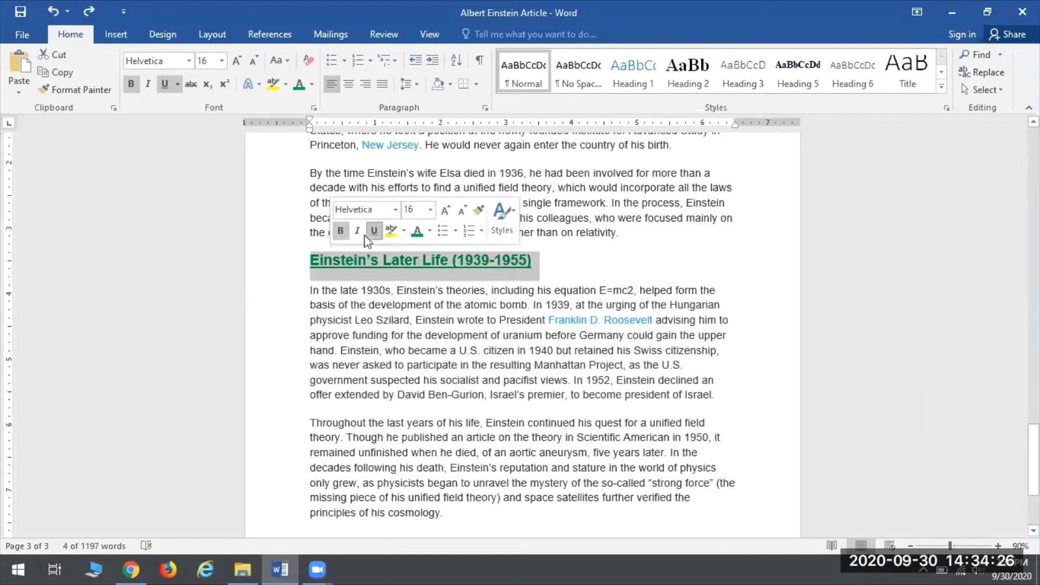
click(80, 90)
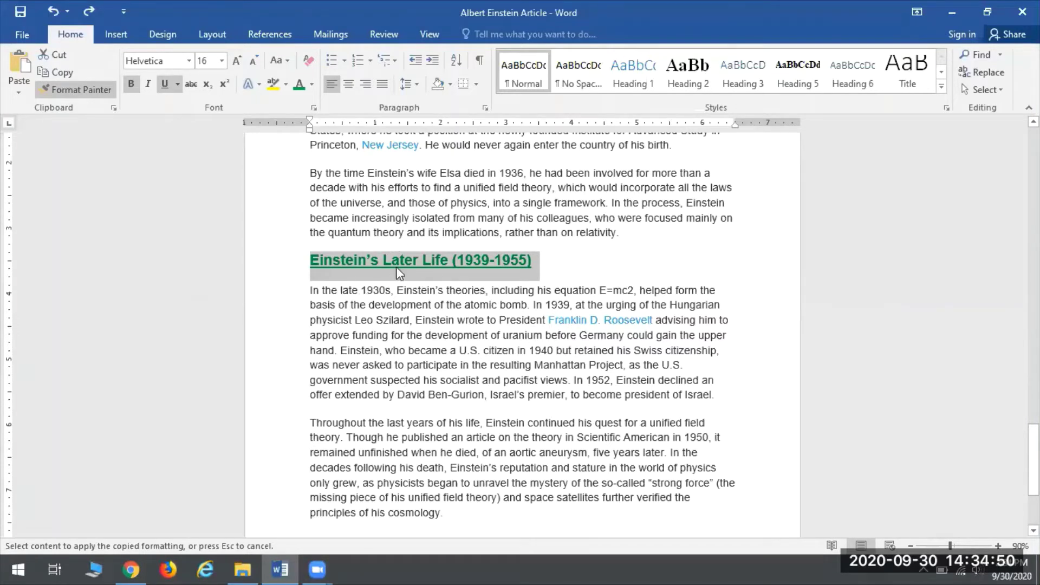
click(66, 88)
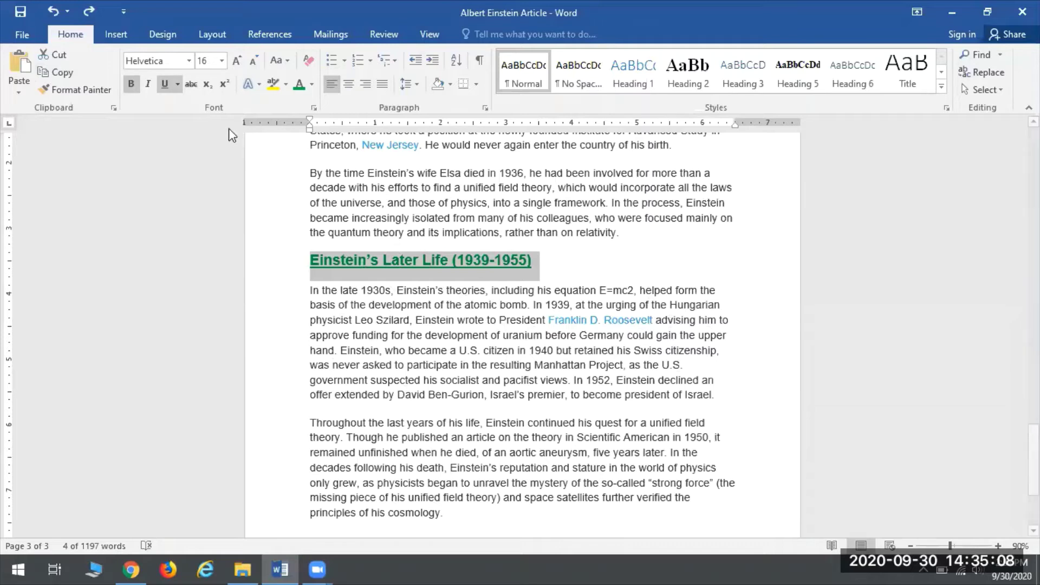
Preview other font colors on the "Einstein's Later Life (1939-1955)" heading, keep it green, and deselect it
click(301, 87)
click(311, 83)
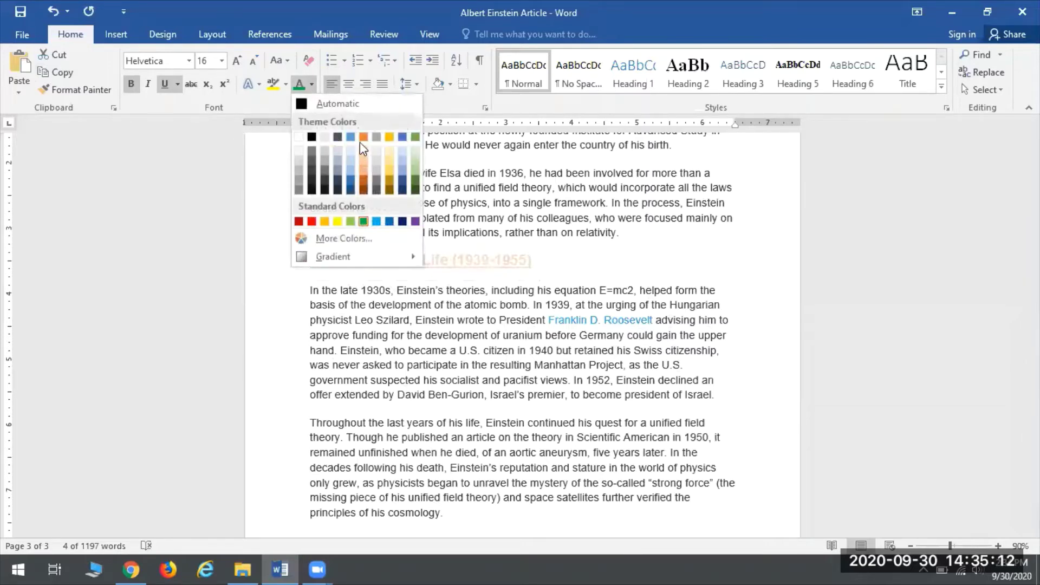
click(593, 247)
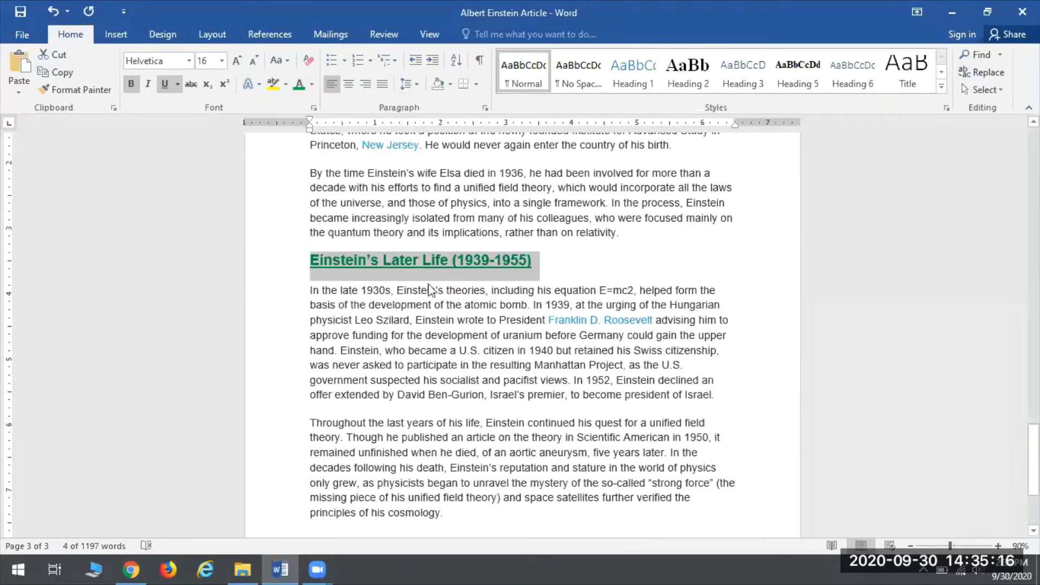
click(313, 85)
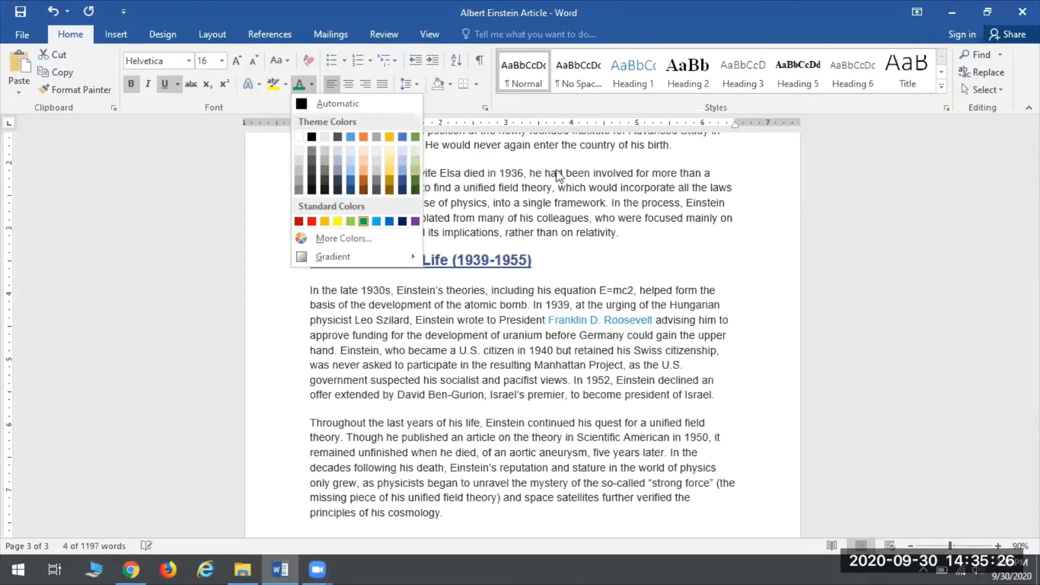
click(613, 237)
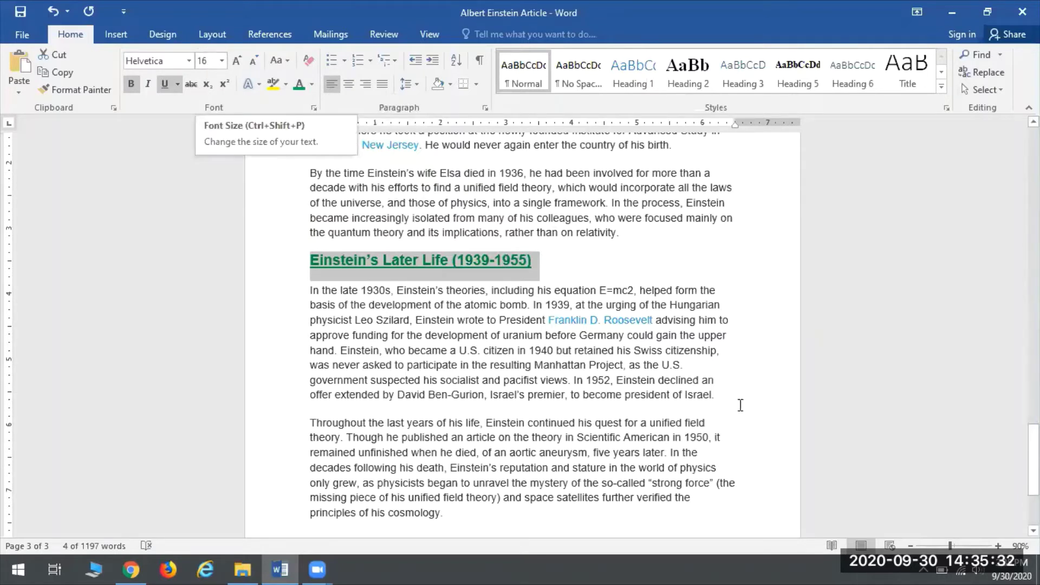
click(422, 340)
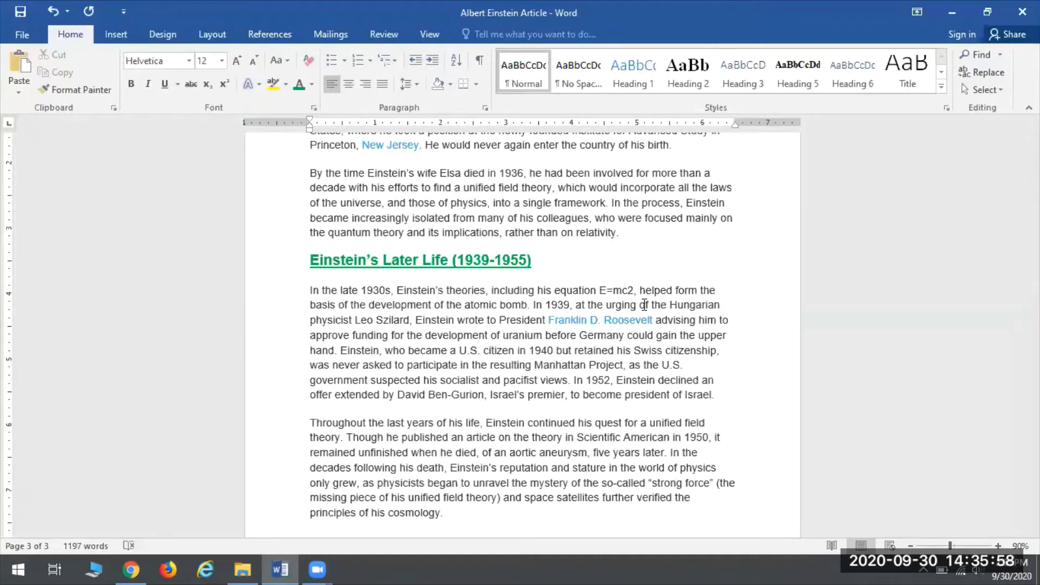
Create a new blank document and insert gold-filled WordArt reading "Church Bake Sale"
key(ctrl+n)
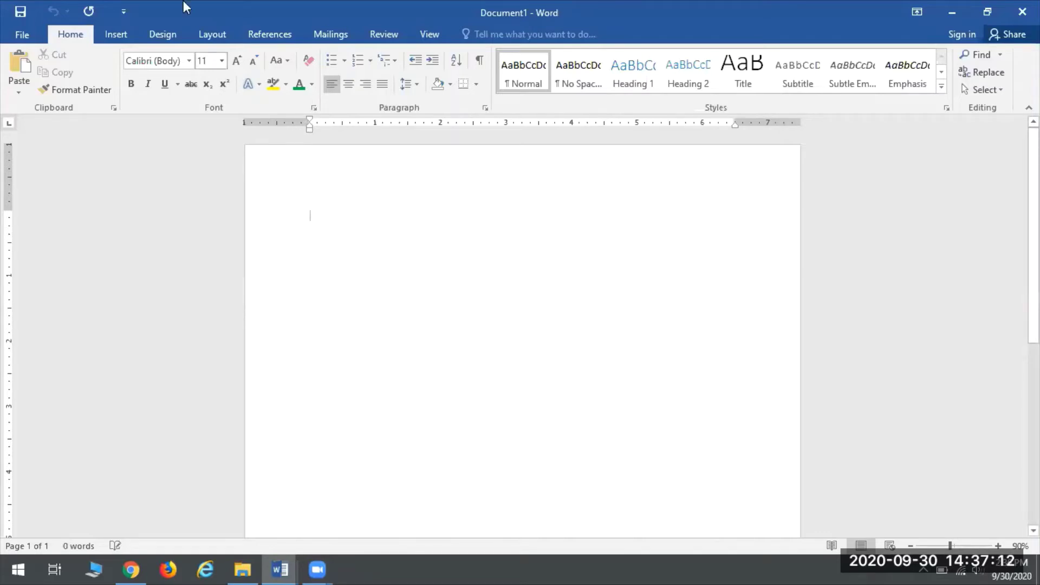
click(118, 34)
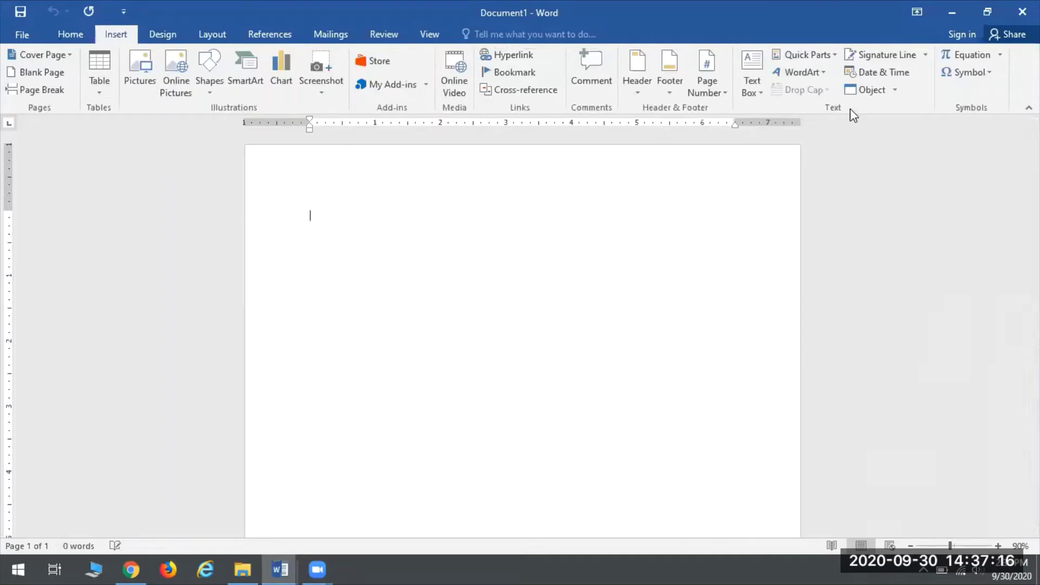
click(803, 72)
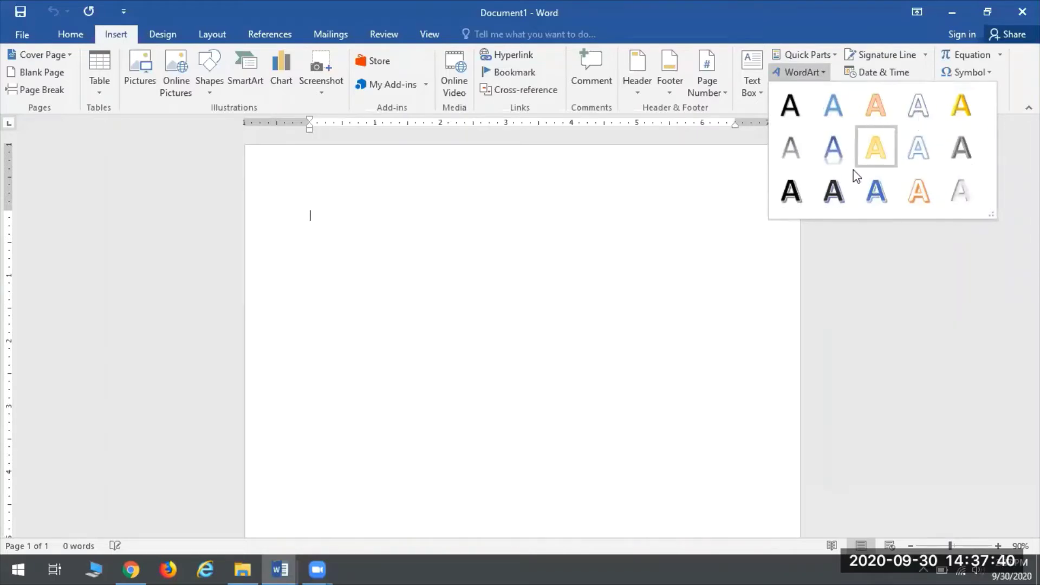
click(965, 99)
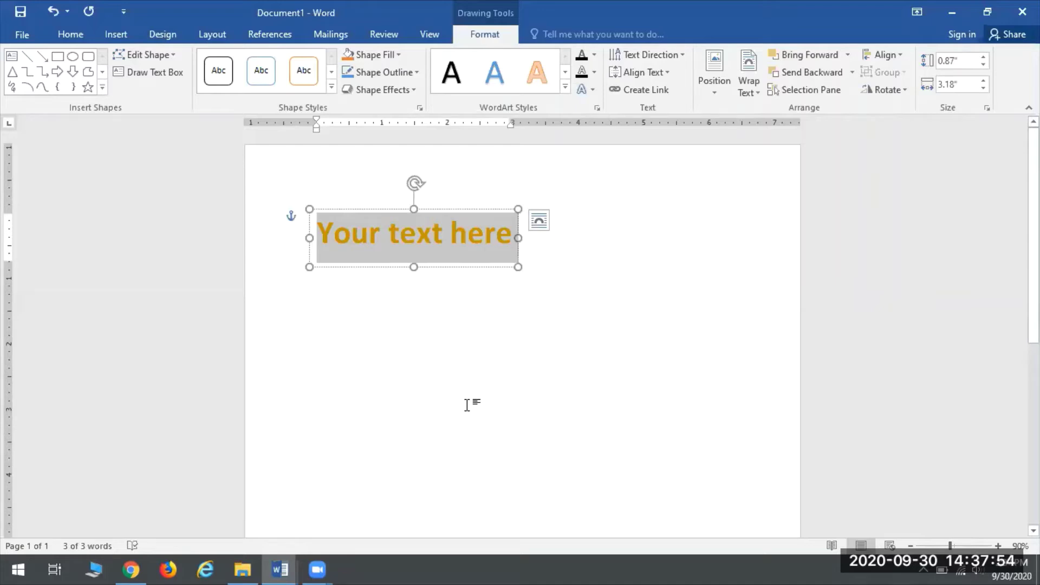
text(Church Ba)
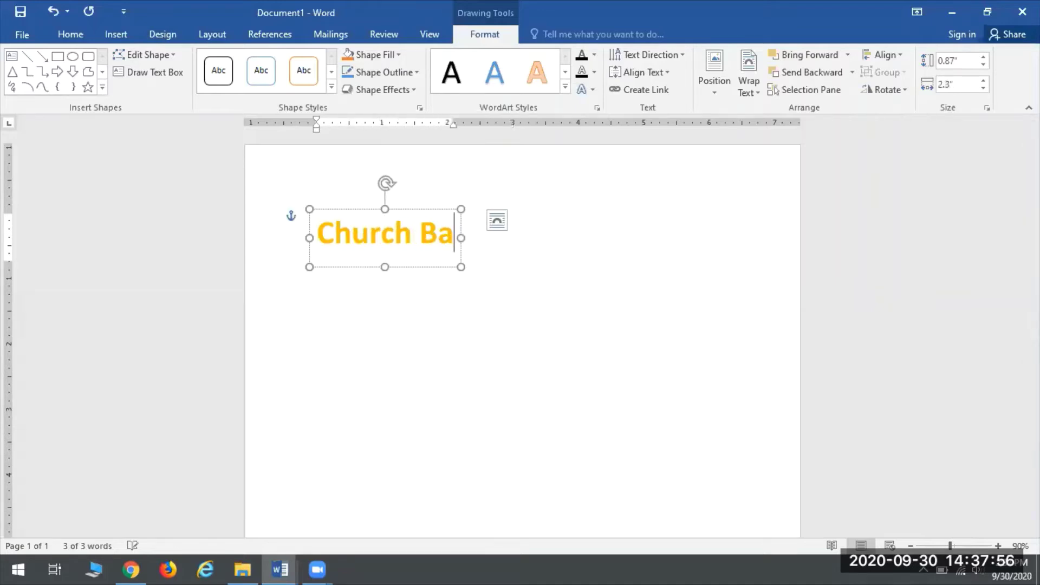
text(ke Sale)
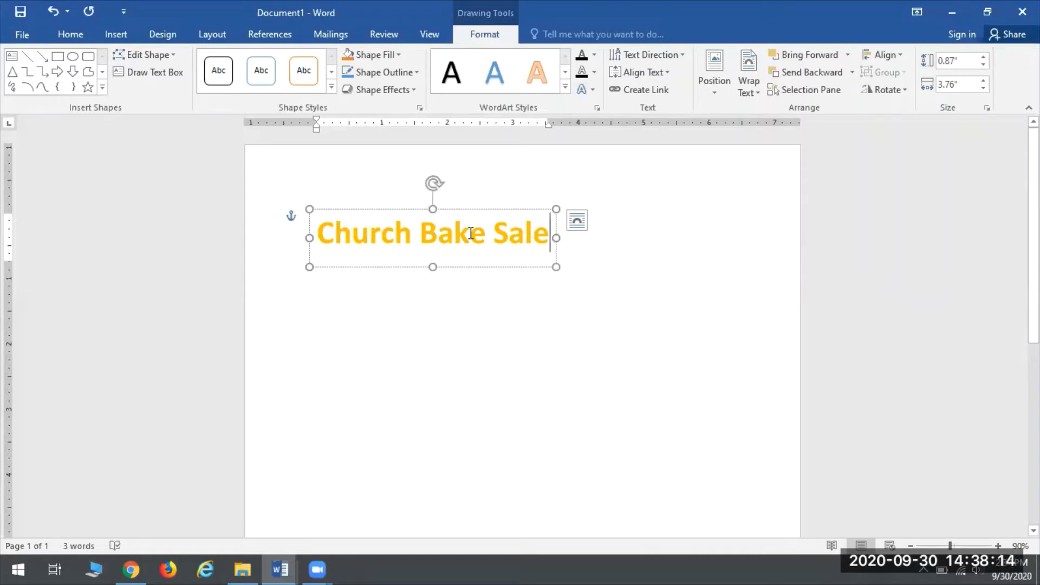
Give the "Church Bake Sale" WordArt text a black outline with a weight of 1 pt
triple_click(437, 228)
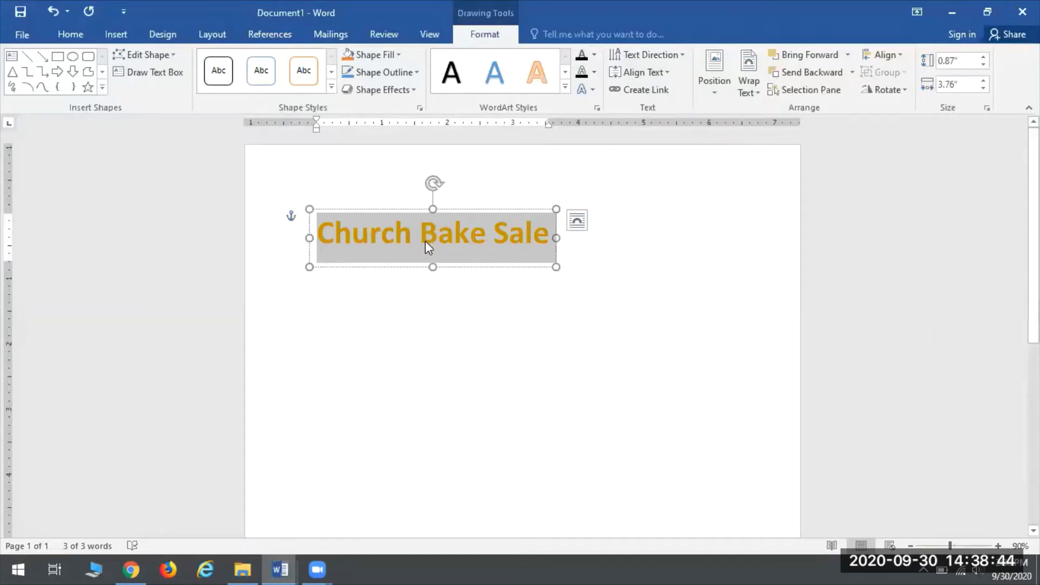
click(595, 72)
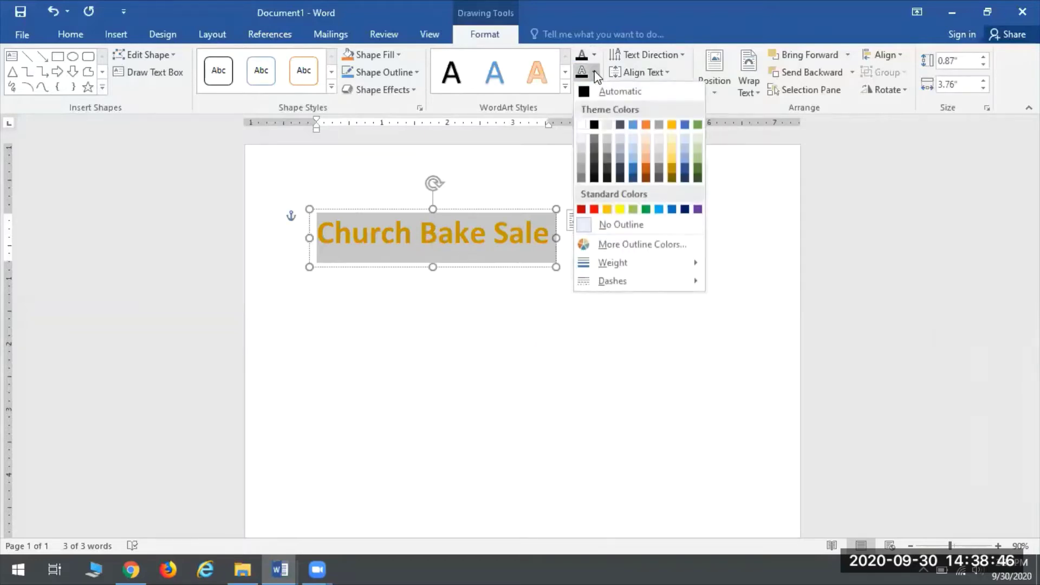
click(594, 126)
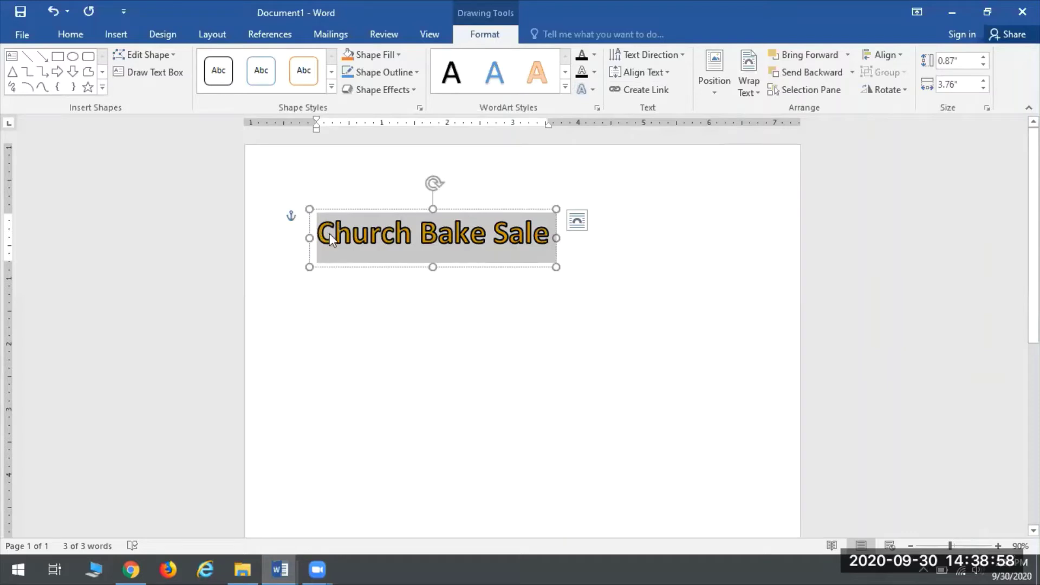
click(594, 72)
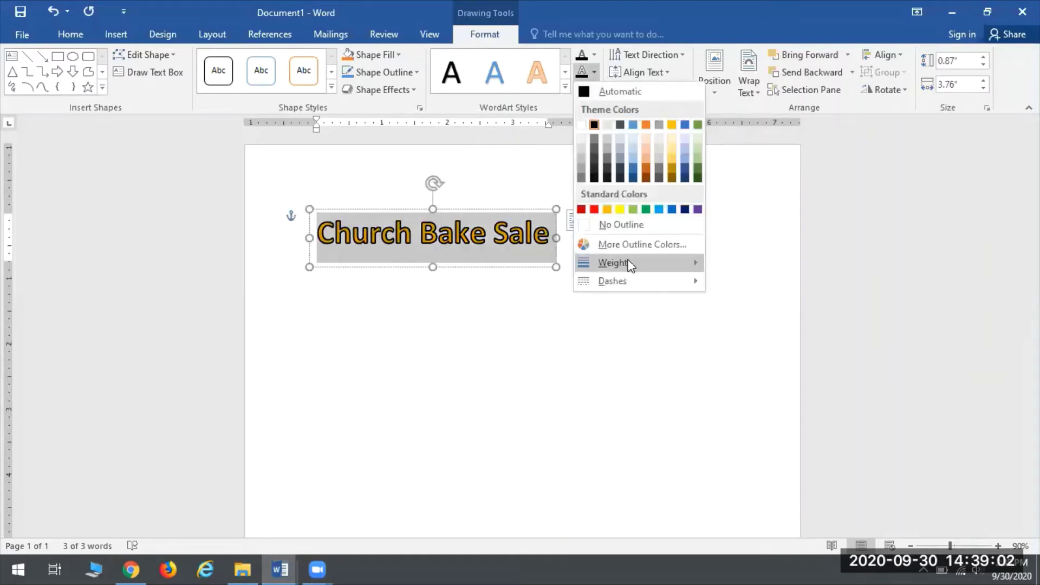
mouse_move(627, 263)
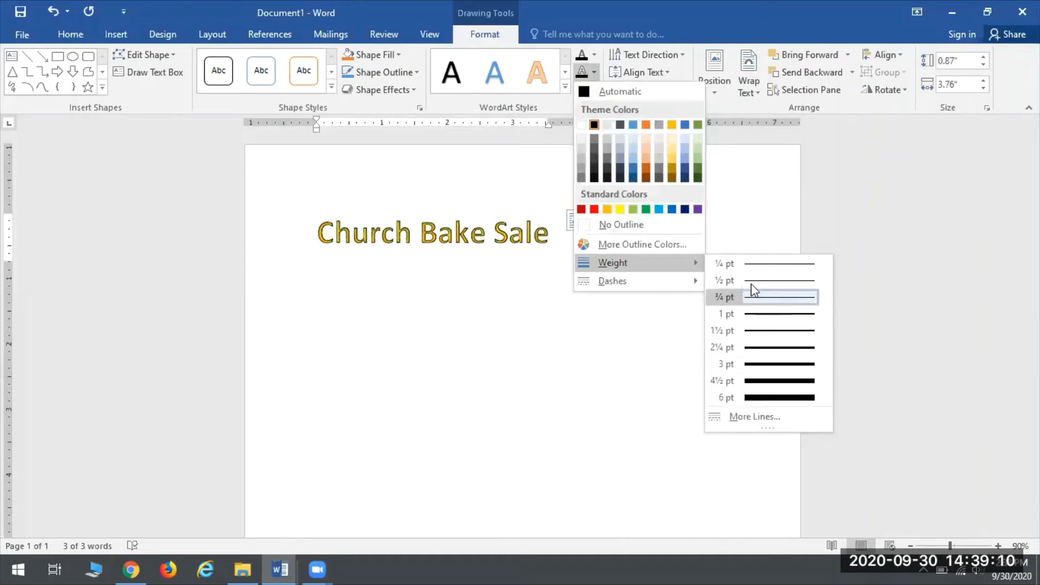
click(757, 315)
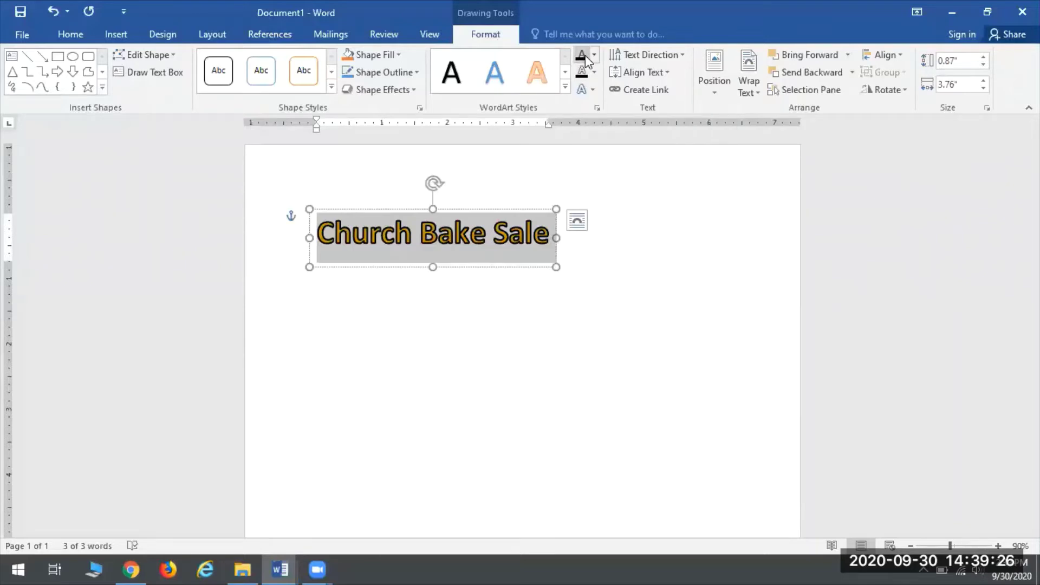
Apply a Warp transform to the "Church Bake Sale" WordArt that makes the letters bulge taller toward the middle
click(591, 89)
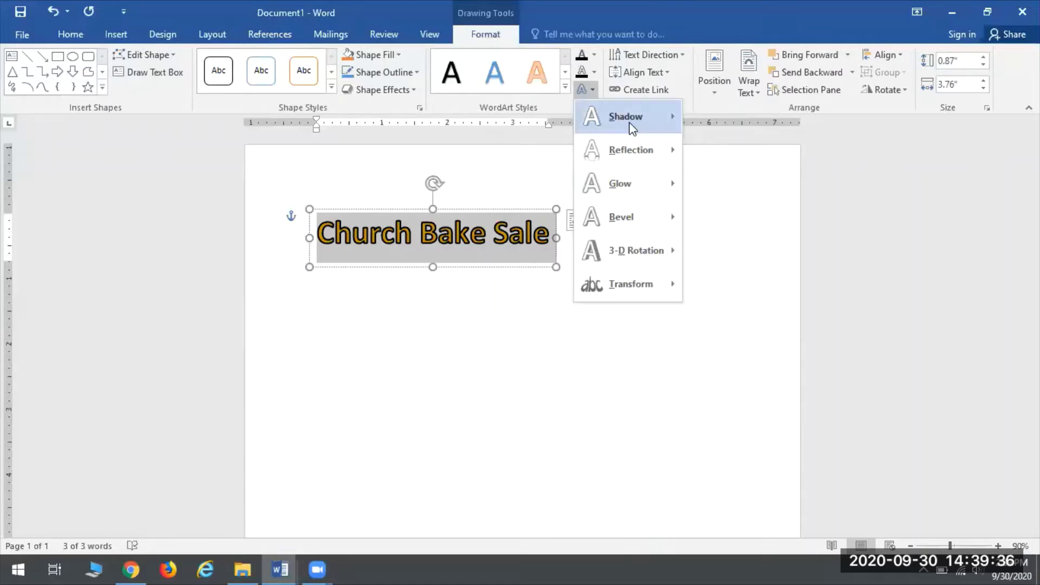
mouse_move(628, 170)
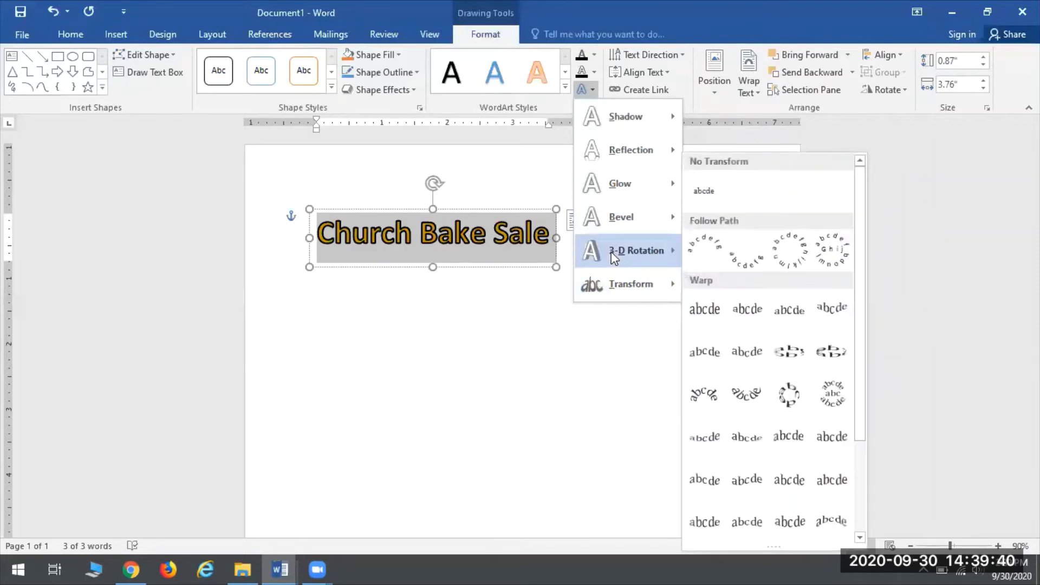
mouse_move(622, 284)
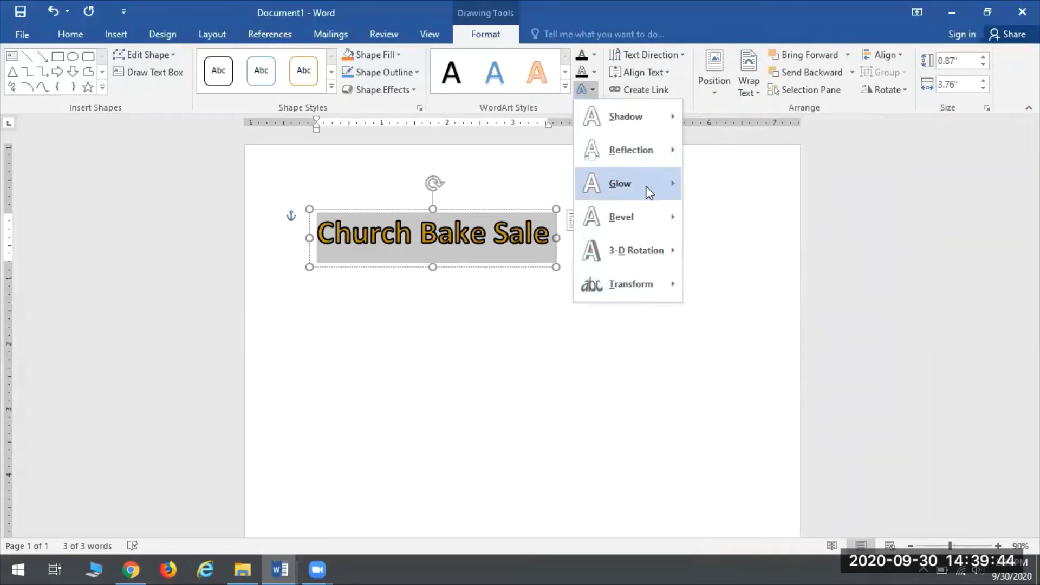
mouse_move(631, 301)
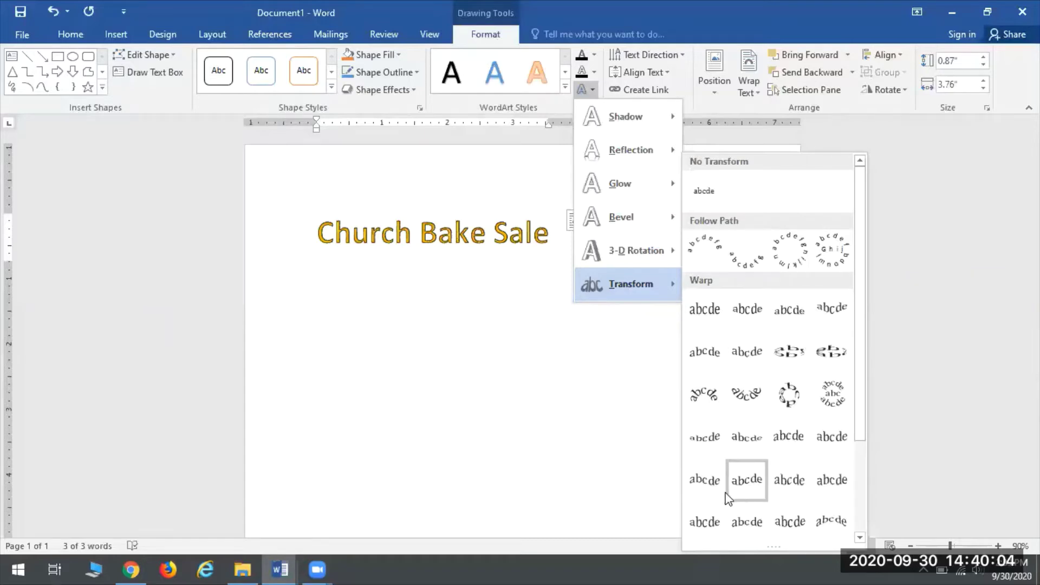
click(705, 523)
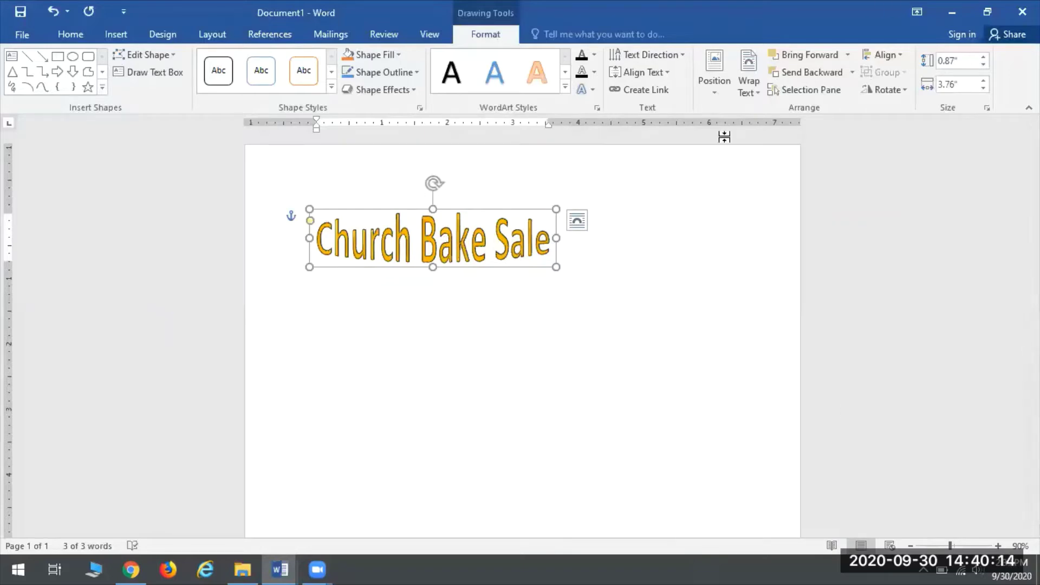
Add an outer shadow cast up and to the right to the WordArt, and position it top center with text wrapping
click(582, 93)
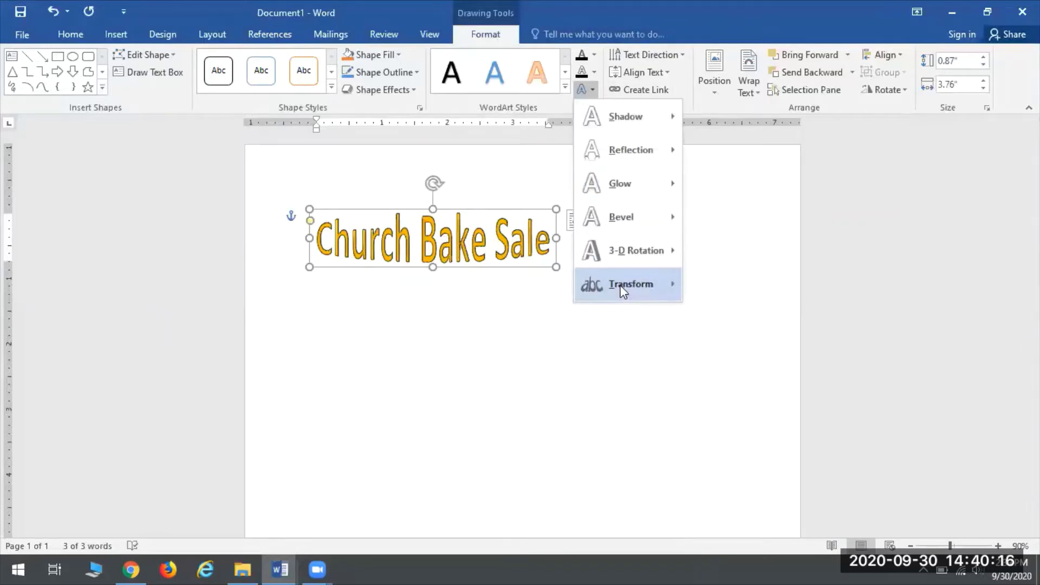
click(595, 353)
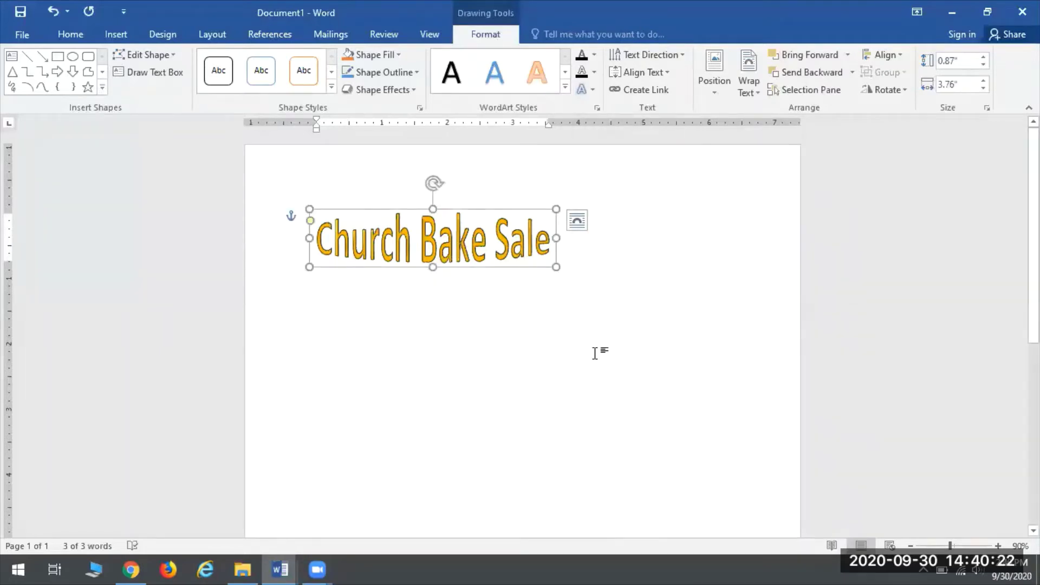
click(596, 91)
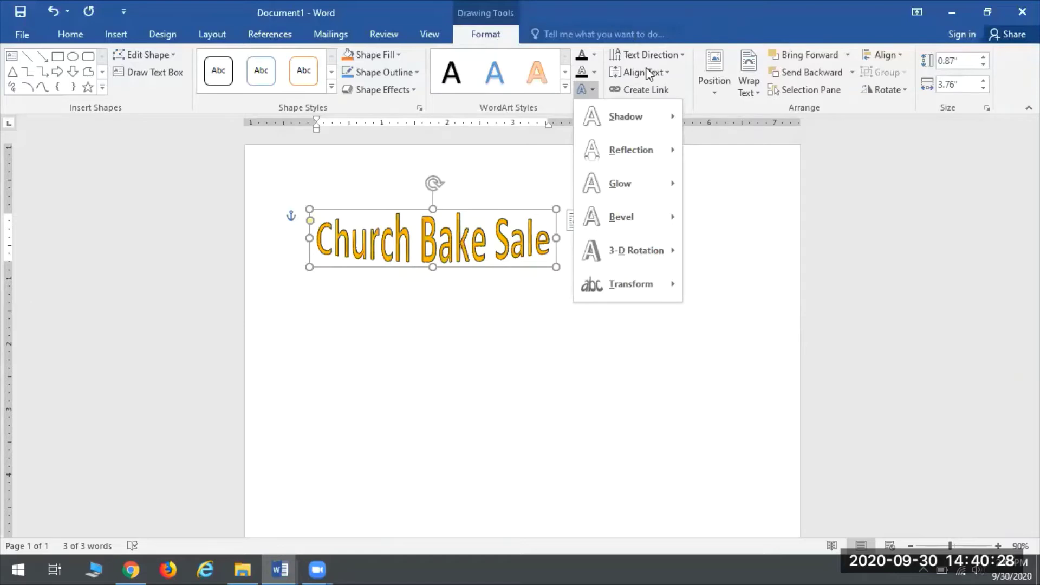
mouse_move(646, 120)
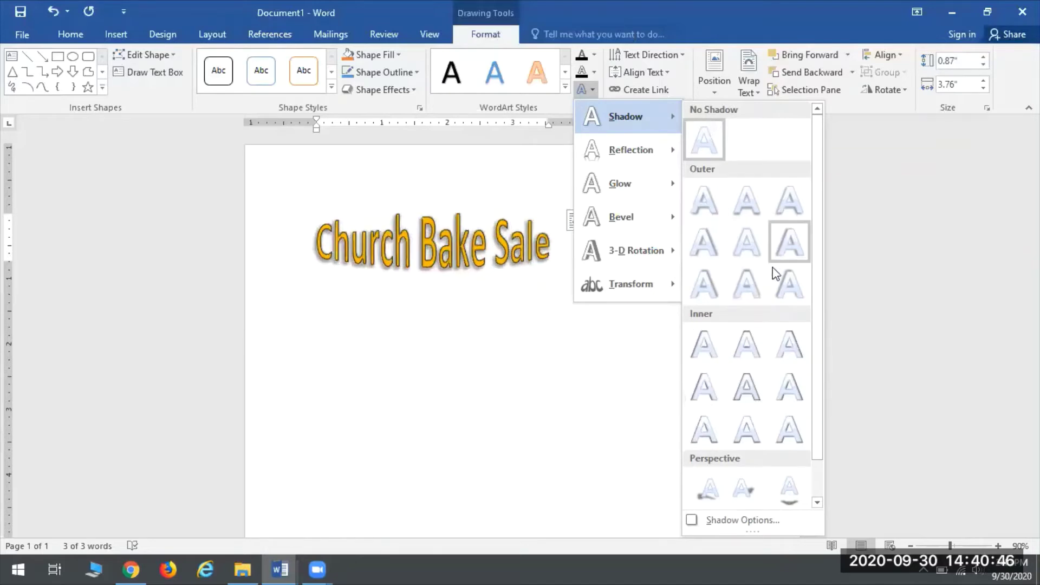
click(706, 281)
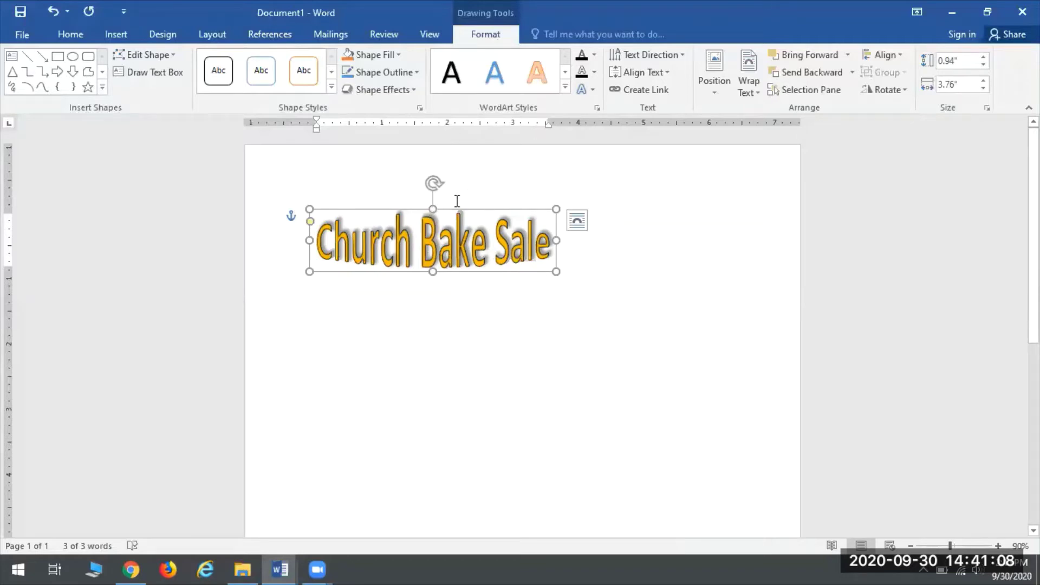
click(723, 79)
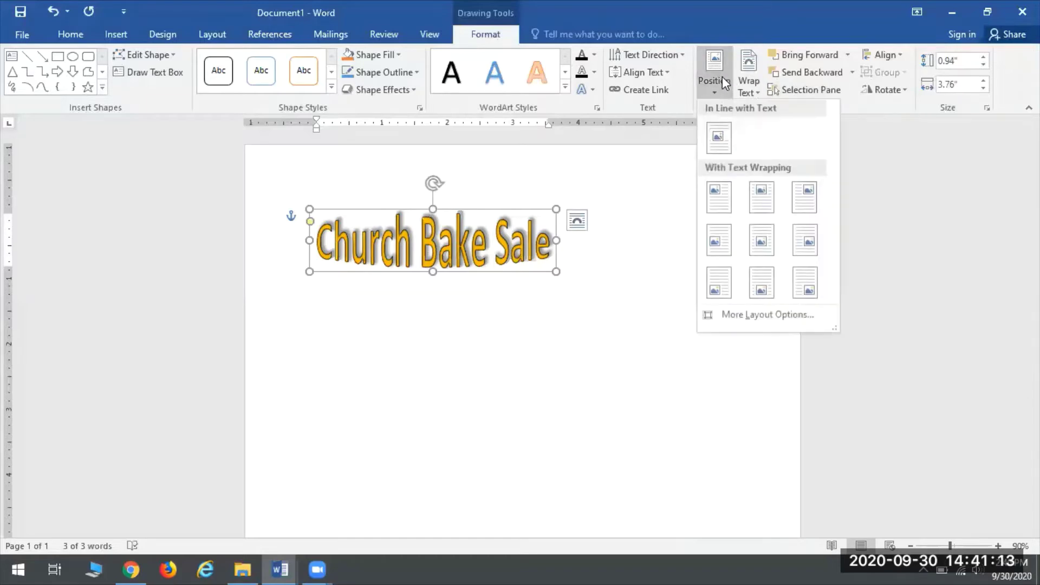
click(760, 198)
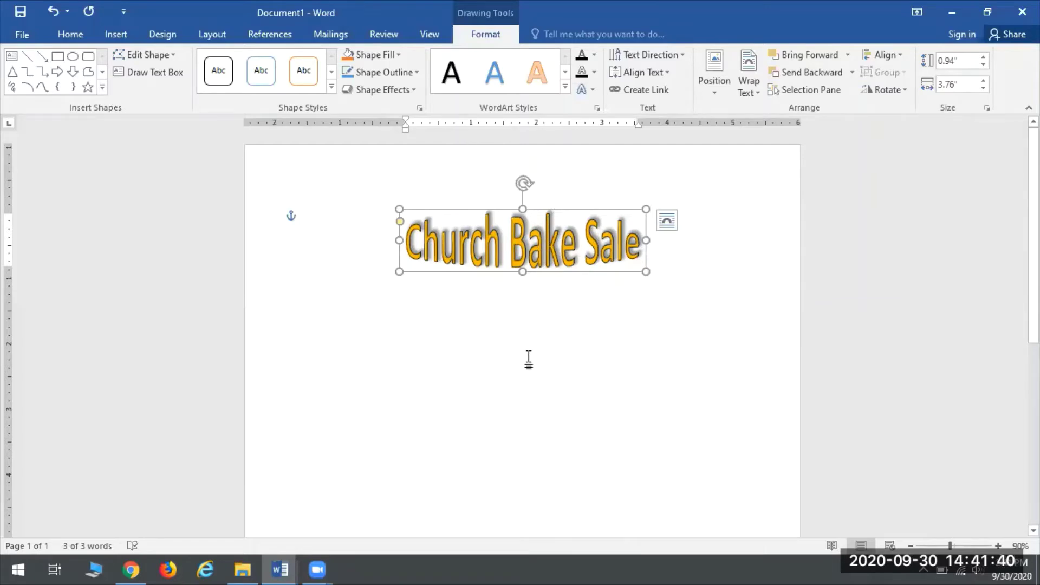
Draw a text box about 6.94" wide and 5.24" high below the "Church Bake Sale" WordArt
scroll(512, 360, down, 1)
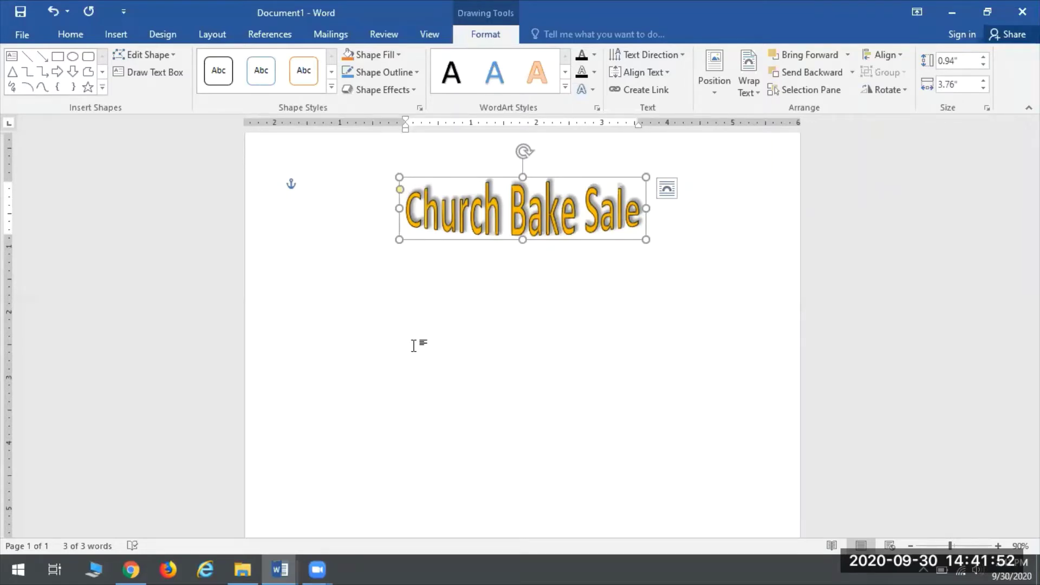
click(124, 11)
click(116, 34)
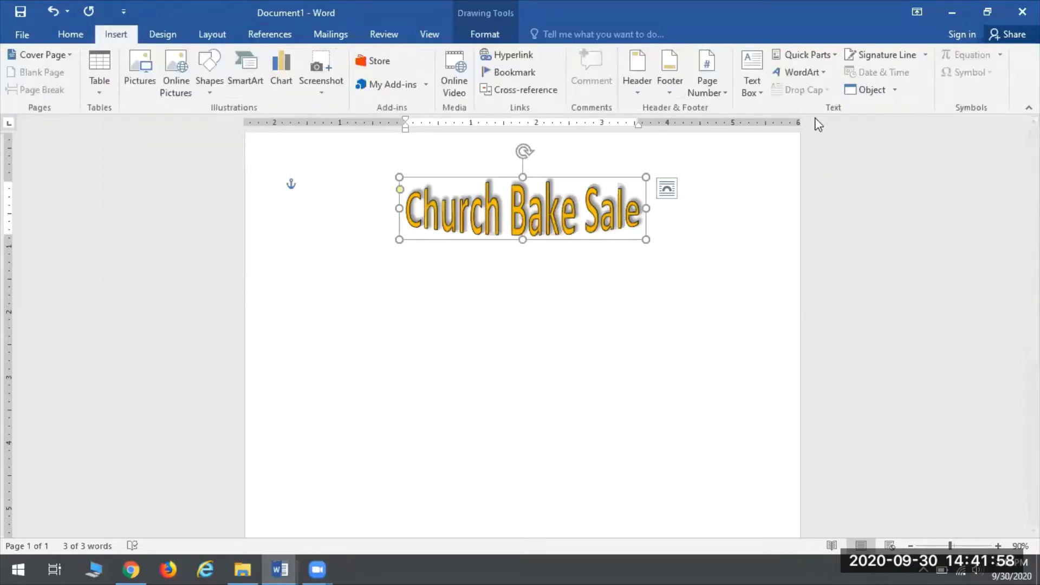
click(750, 81)
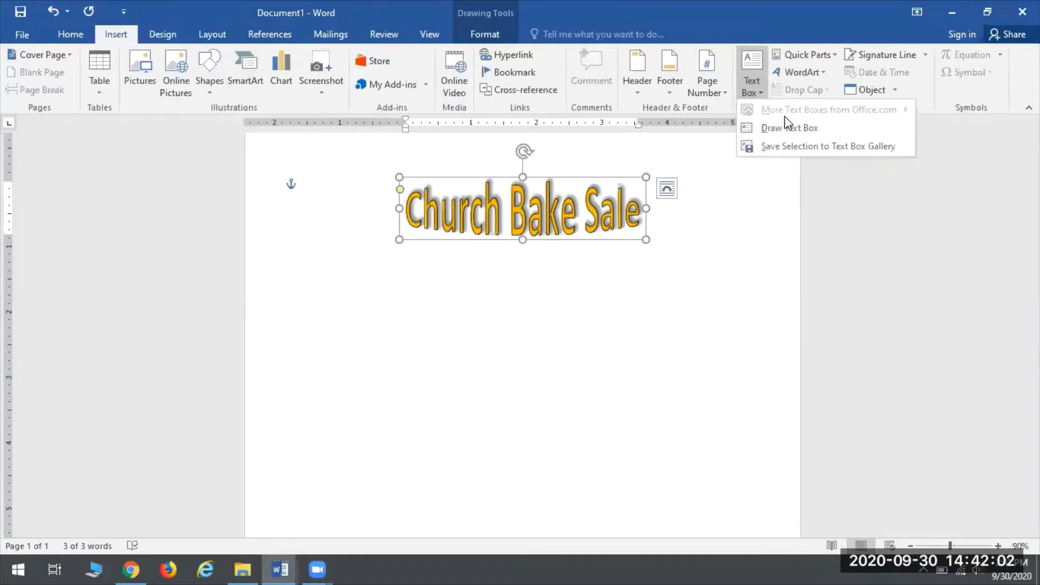
click(782, 132)
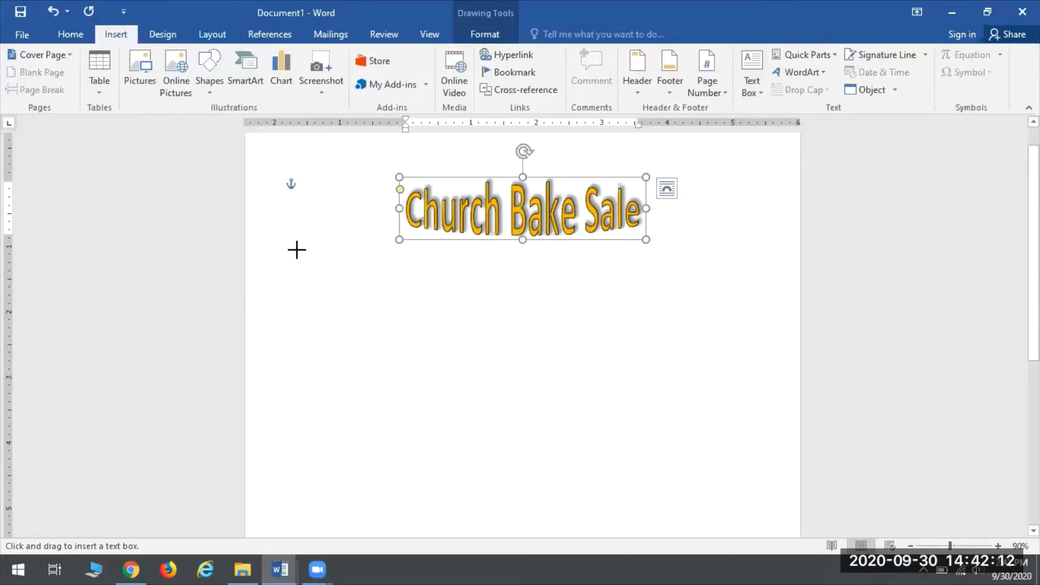
drag(297, 255, 751, 330)
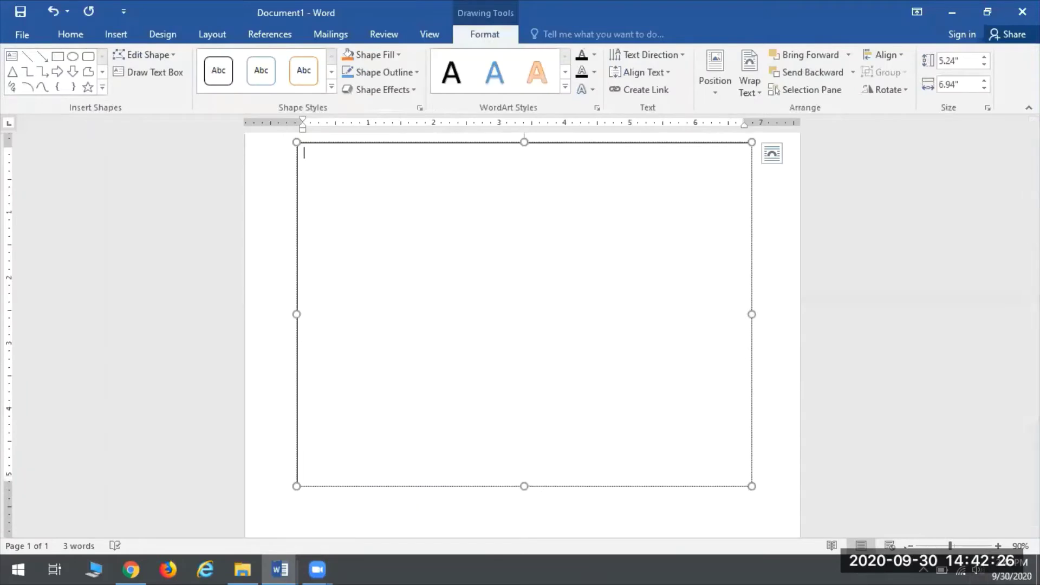
click(911, 546)
click(911, 546)
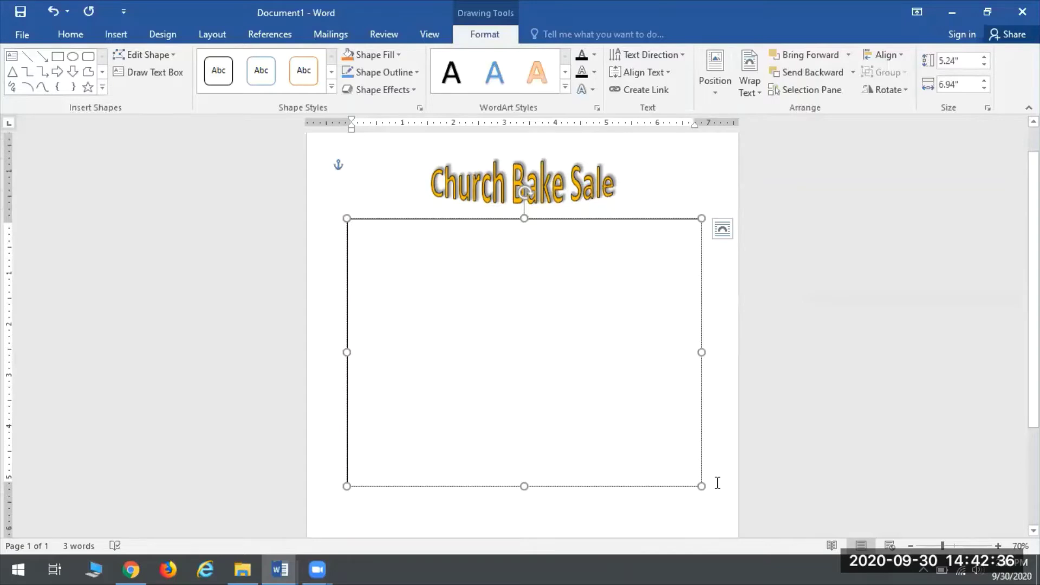
Enter "August 29, 2021 (Sunday) 2-7 p.m." as the first line of the text box
click(401, 250)
triple_click(315, 282)
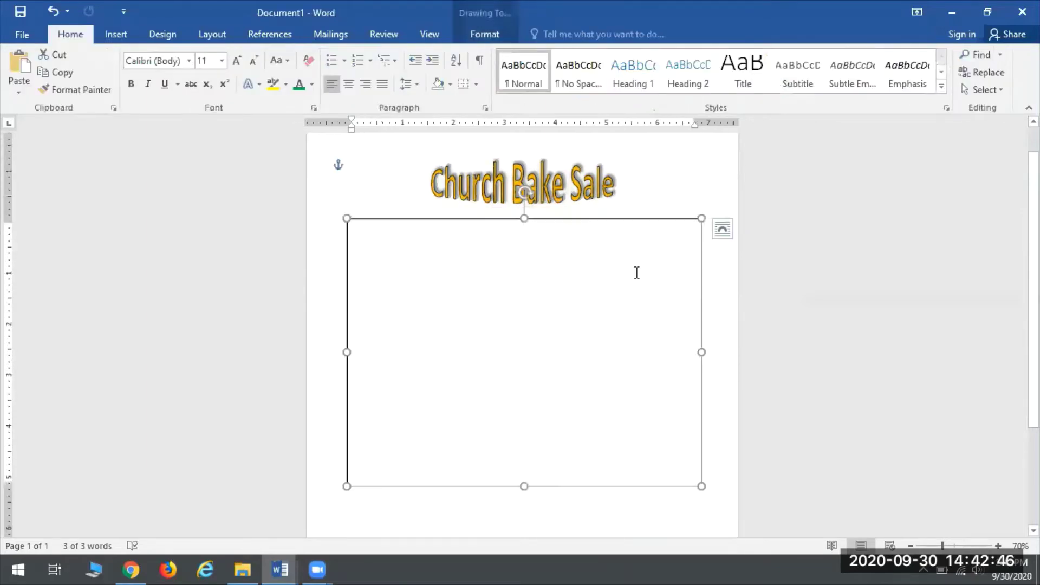
click(636, 273)
text(A)
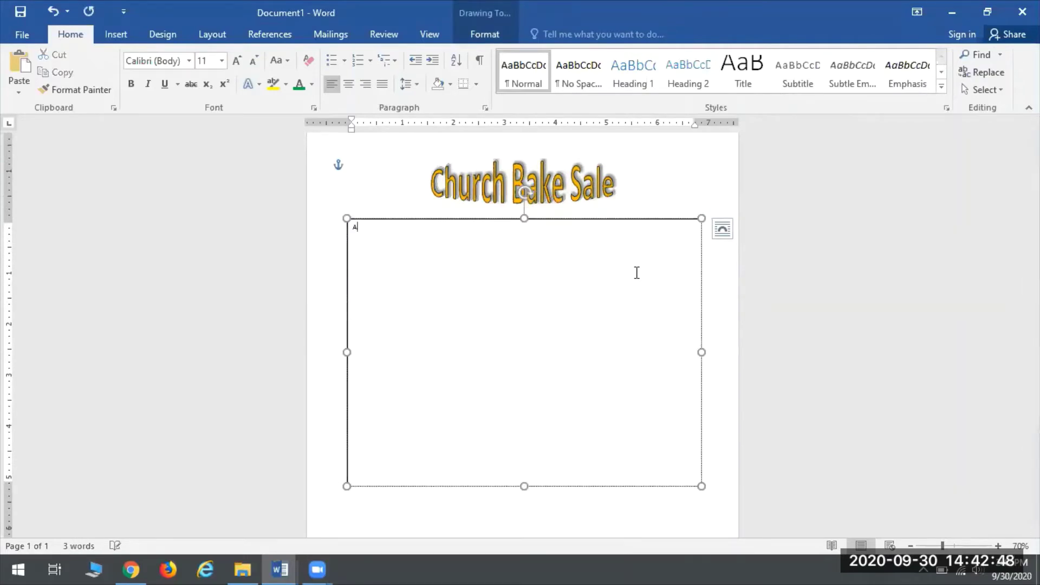
text(ugust 29, 2021 (Sunday))
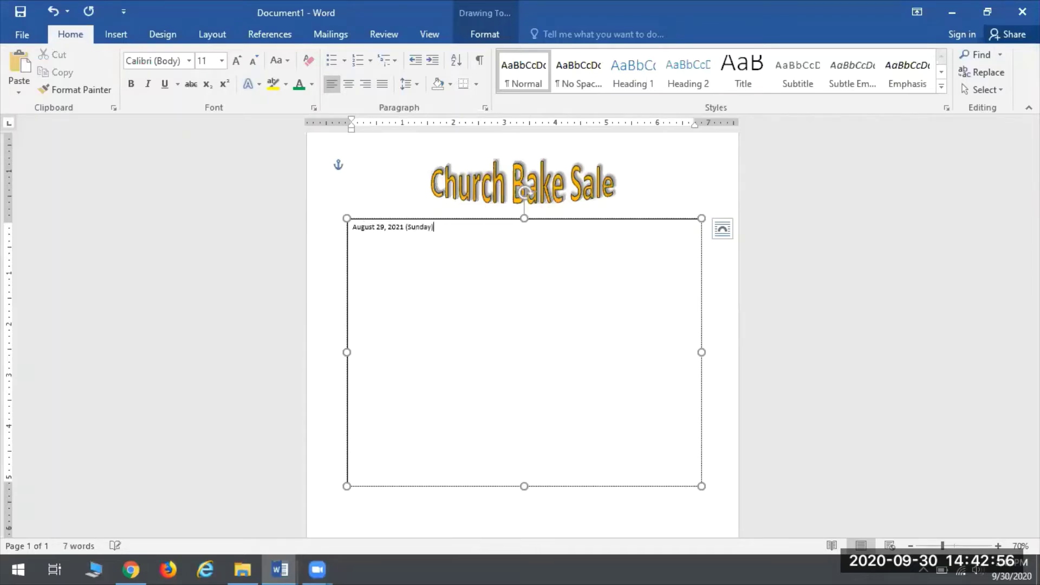
text( 2-7 p.m. )
Add a second line "St. Joseph's Church basement" and a third line with the church's street address to the text box
text(St. )
text(Joseph's Church )
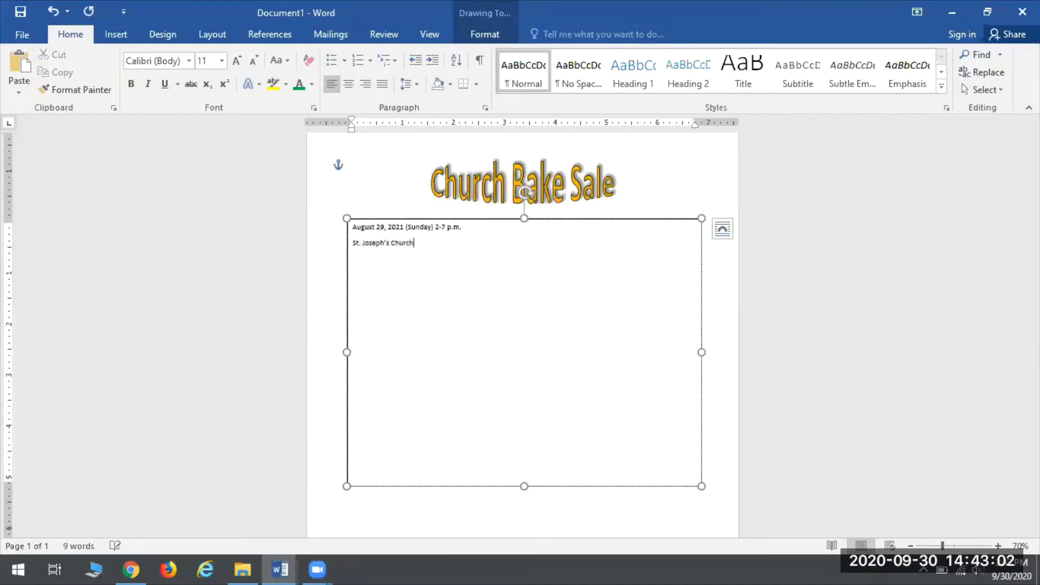
text(basement)
key(Return)
text(789)
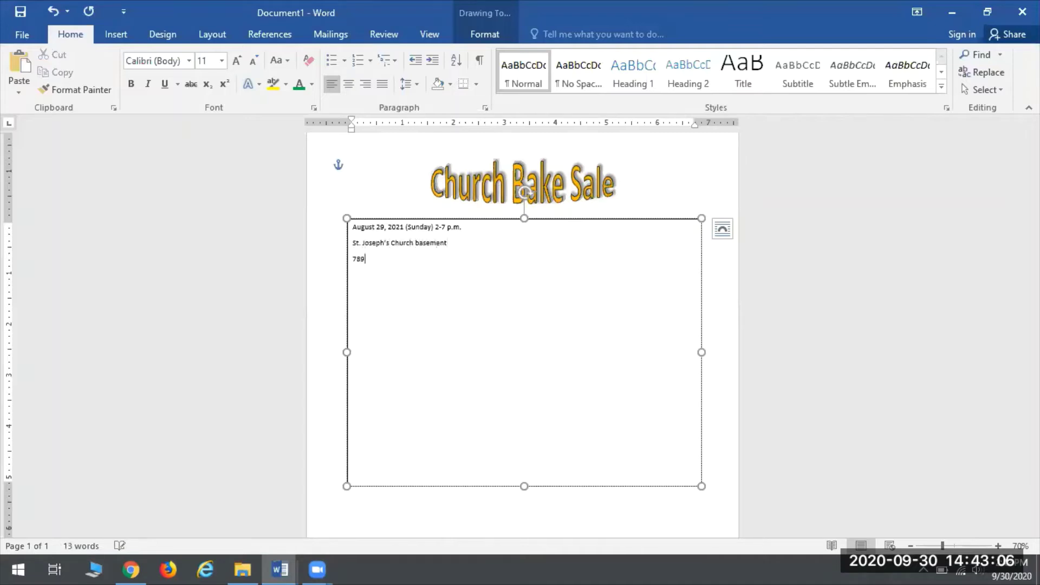
text( N. Holy Lane, Oak Creek, WI)
key(Return)
Add the lines "We will be selling cookies, brownies, cupcakes, pies and much more!!" and "Bring your friends!" to the text box
text(We)
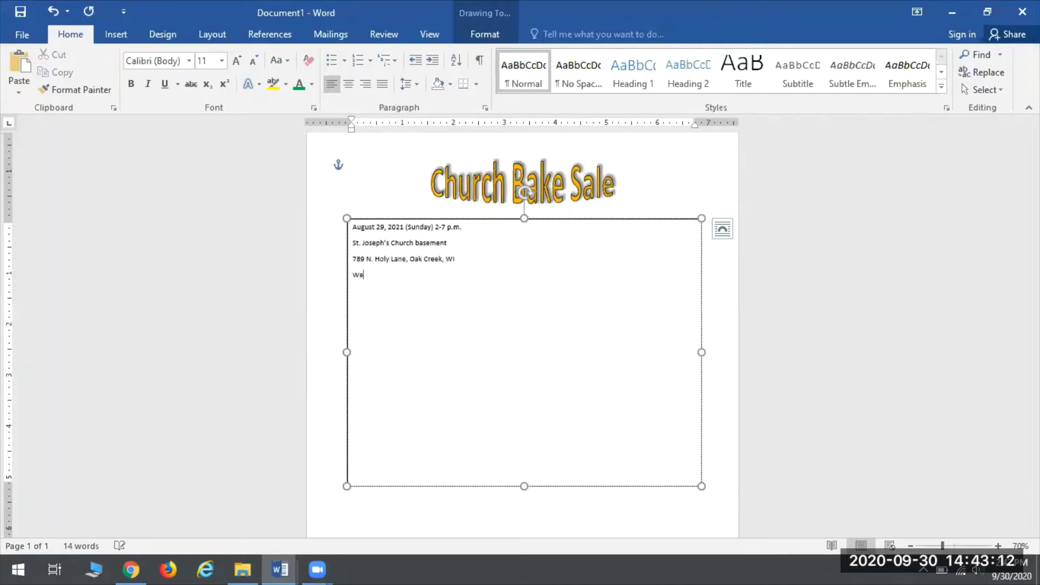
text( will be selling cookies, brownie)
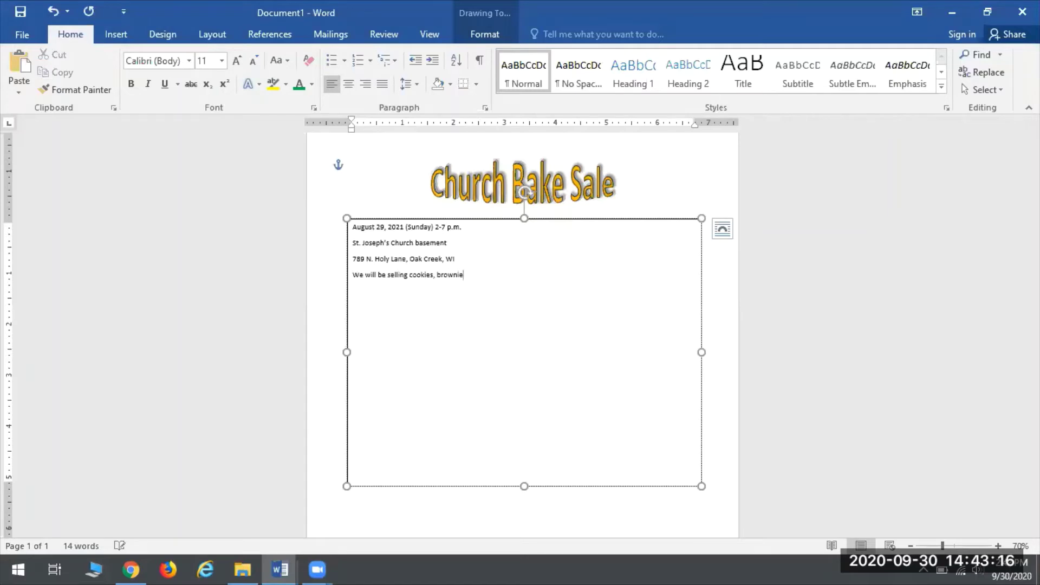
text(s, cupcakes, piesa)
key(BackSpace)
text(and much more)
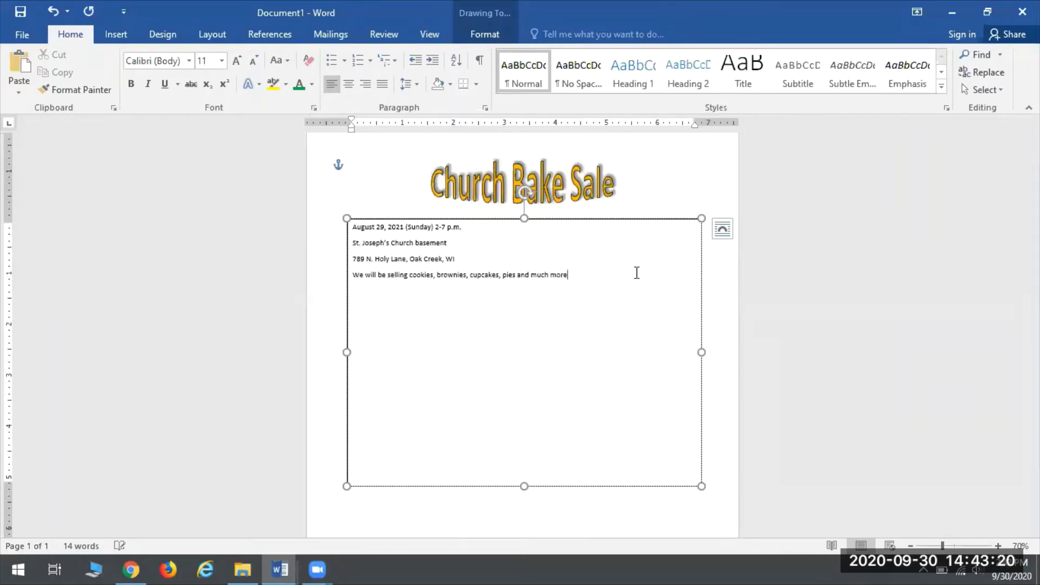
text(!! Bring your friends!)
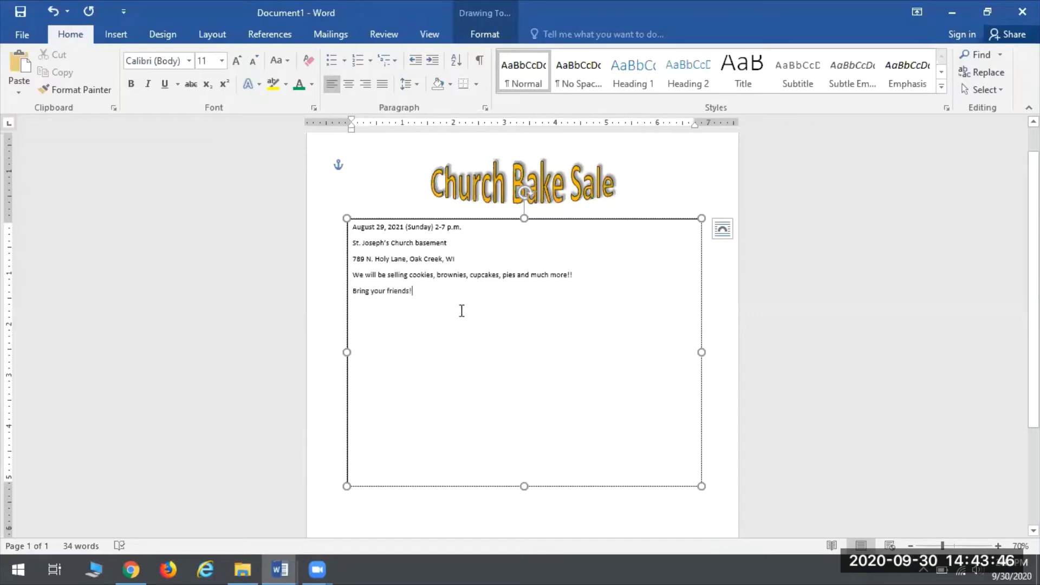
Set all the text in the text box to size 28 and italic
click(427, 245)
key(ctrl+a)
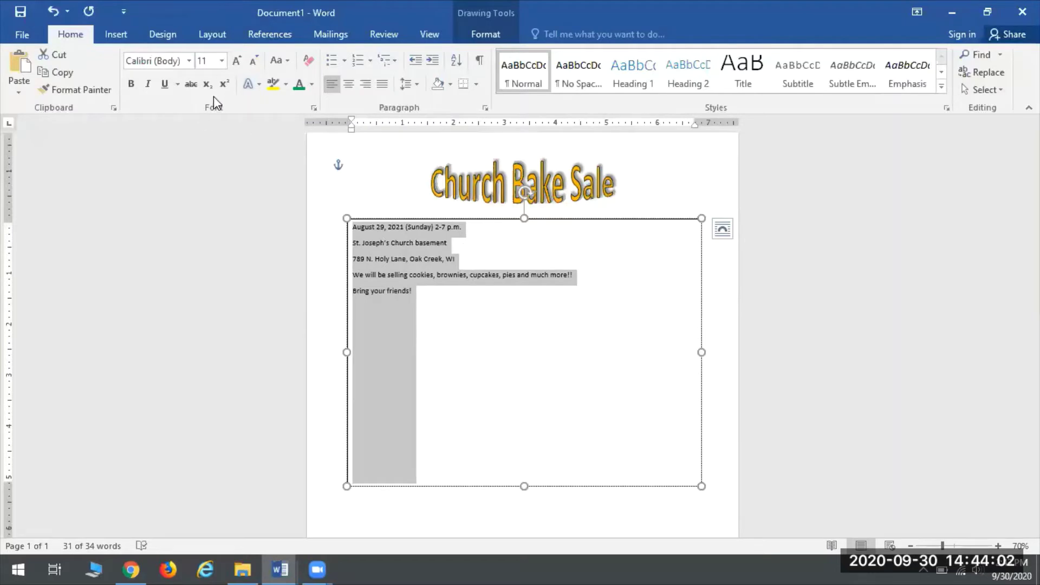
click(222, 60)
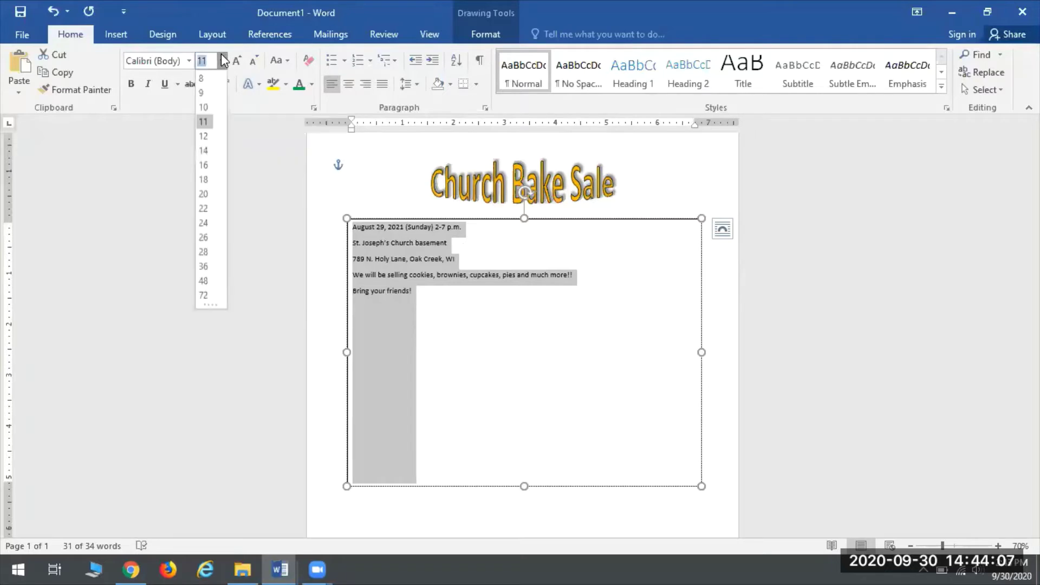
click(205, 252)
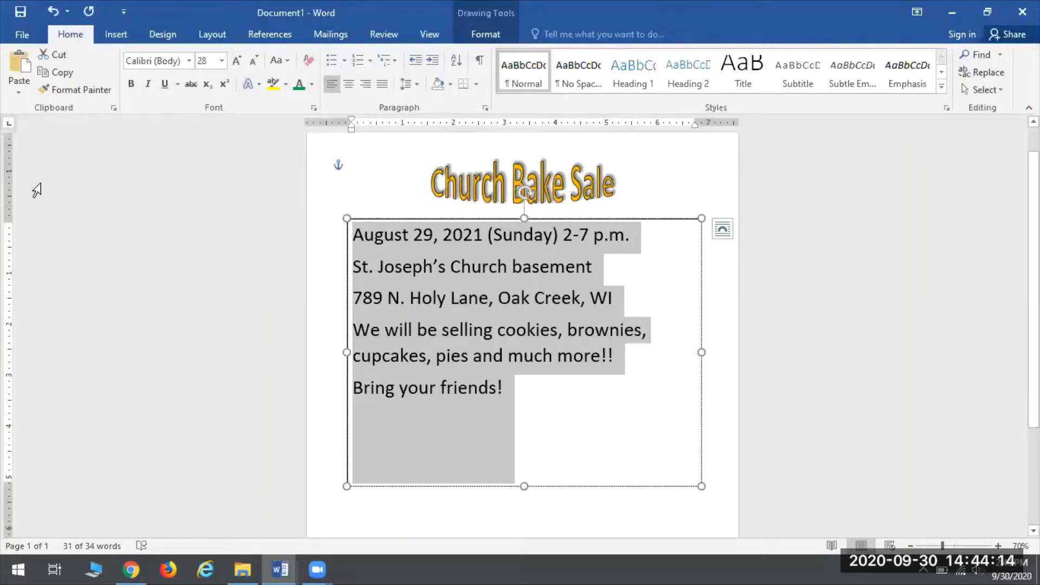
click(148, 85)
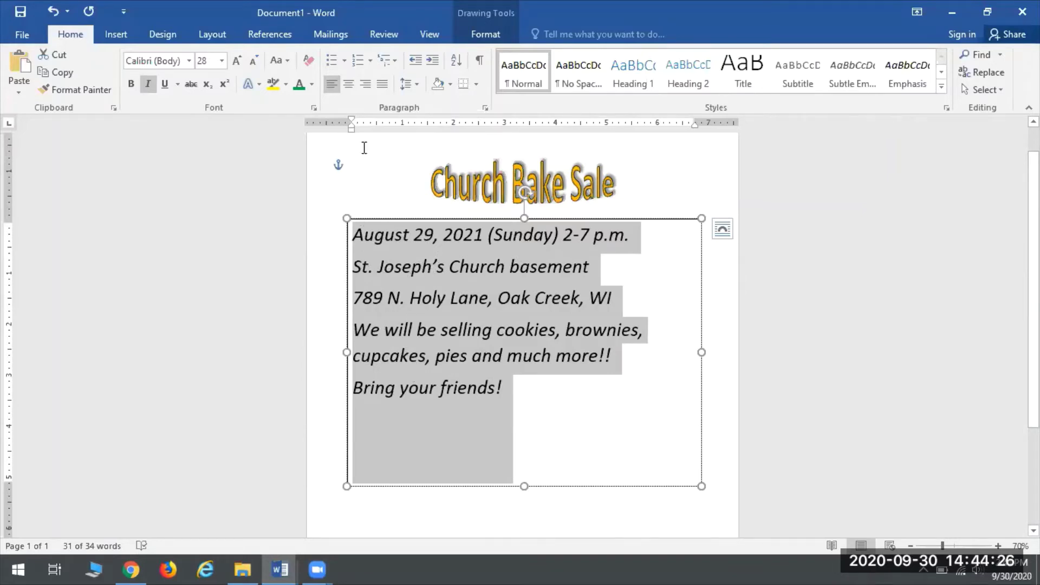
Set the line spacing of the text box's paragraphs to 1.5 and center them
click(410, 84)
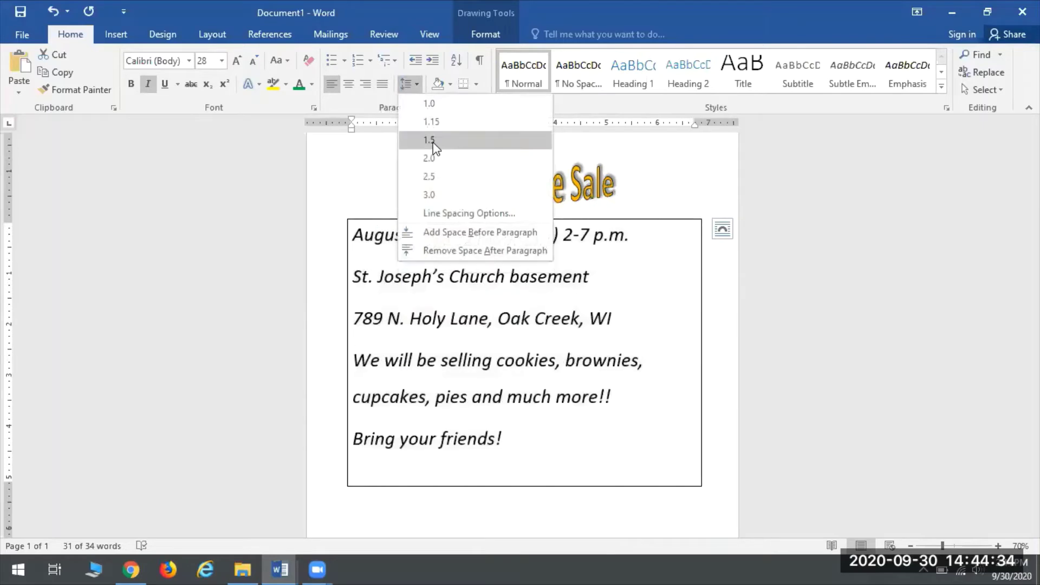
click(433, 140)
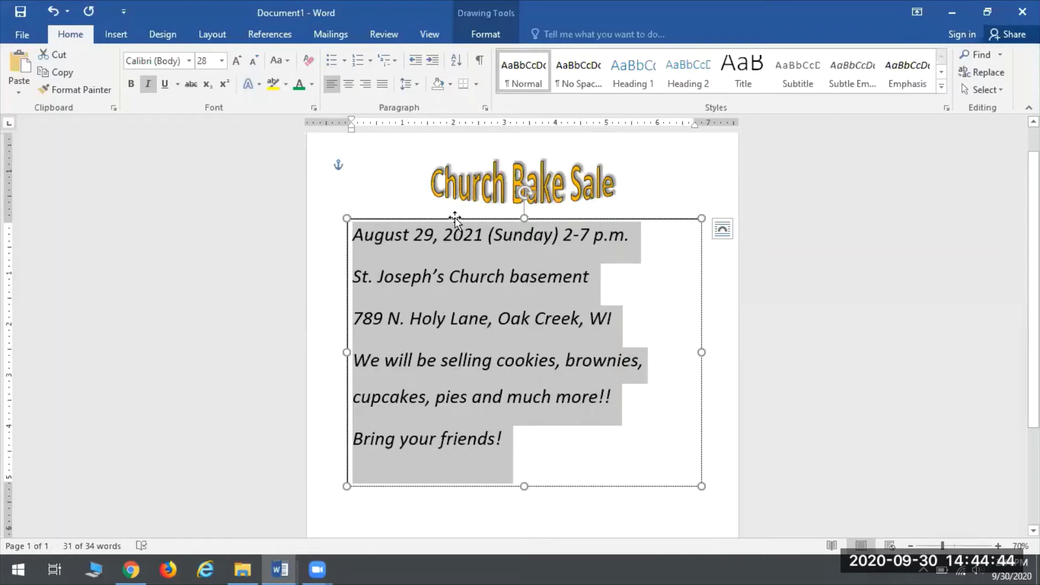
click(349, 85)
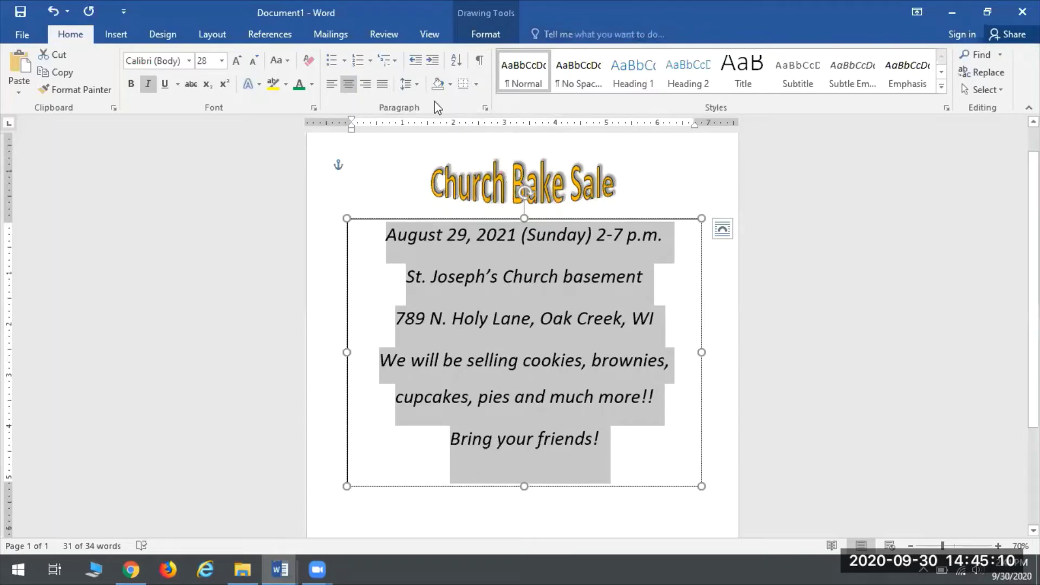
Give the text box's outline the triple-line compound type
click(482, 36)
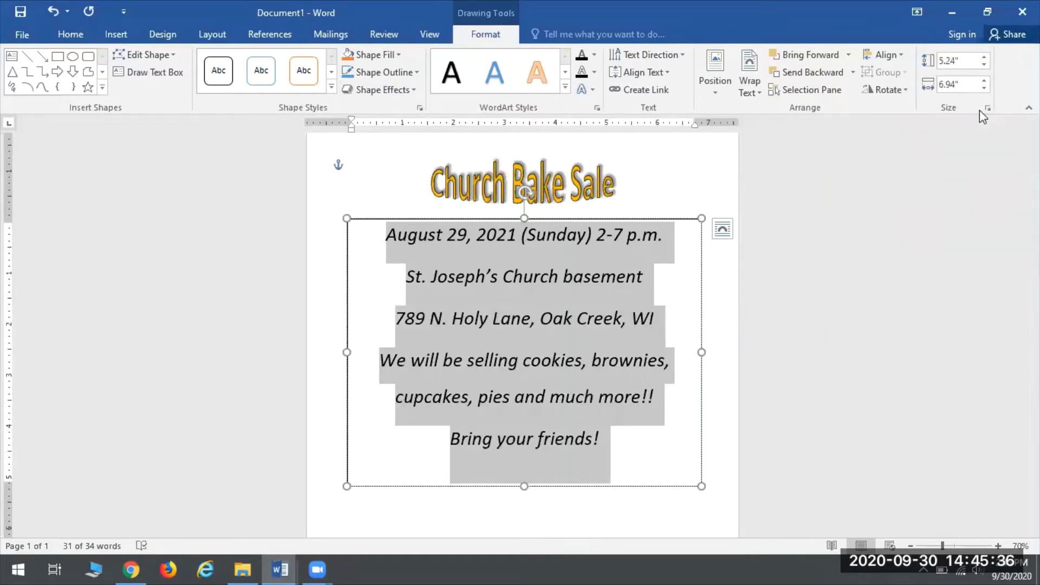
click(421, 108)
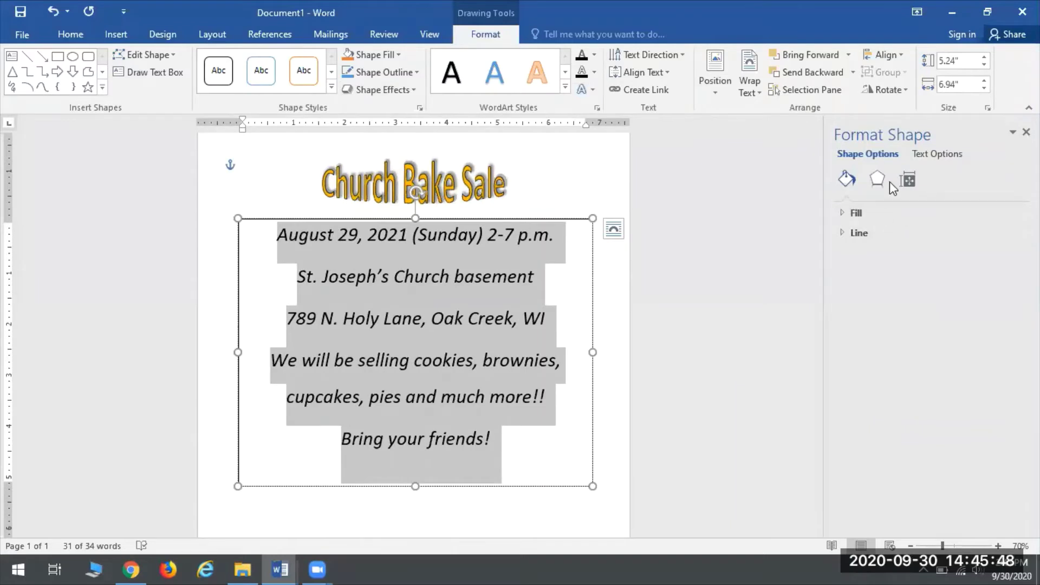
click(840, 234)
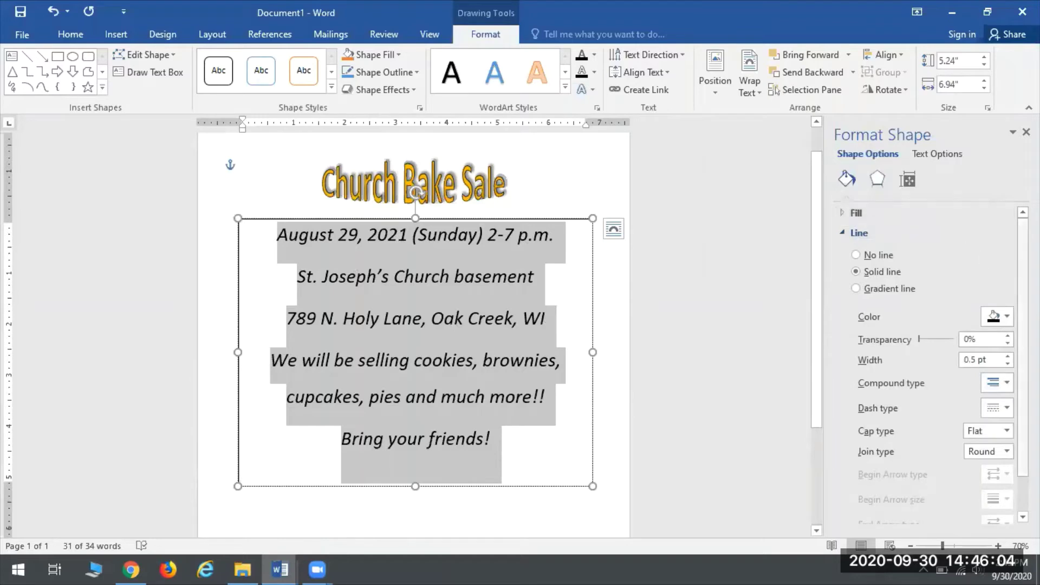
click(992, 387)
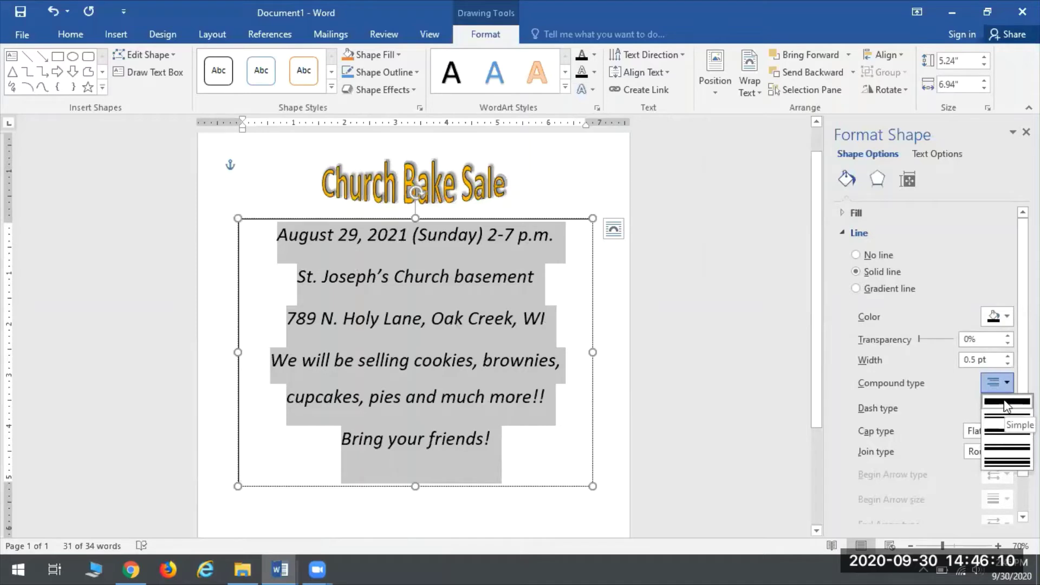
click(994, 462)
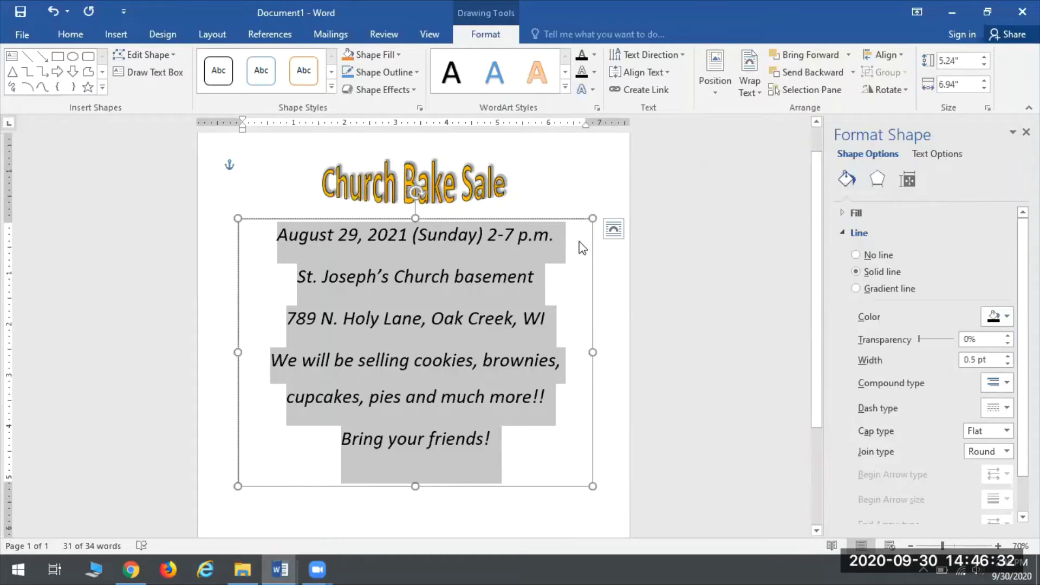
Set the width of the text box's outline to 5.5 pt
click(1007, 357)
click(1007, 357)
click(1007, 357)
click(1007, 357)
click(1007, 357)
click(1007, 357)
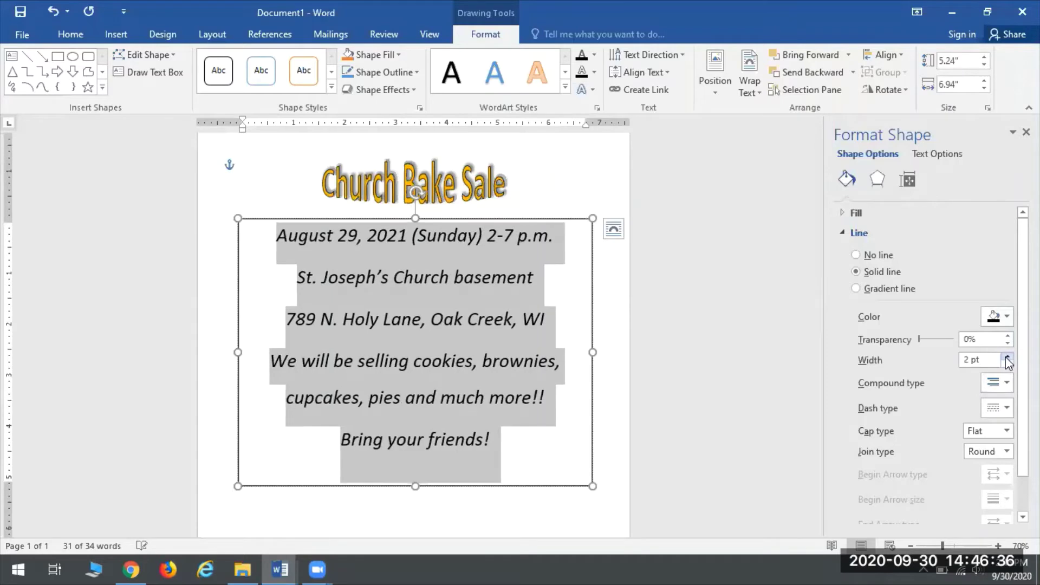
click(1007, 357)
click(1007, 357)
click(1007, 357)
click(1007, 357)
click(1007, 357)
click(1007, 357)
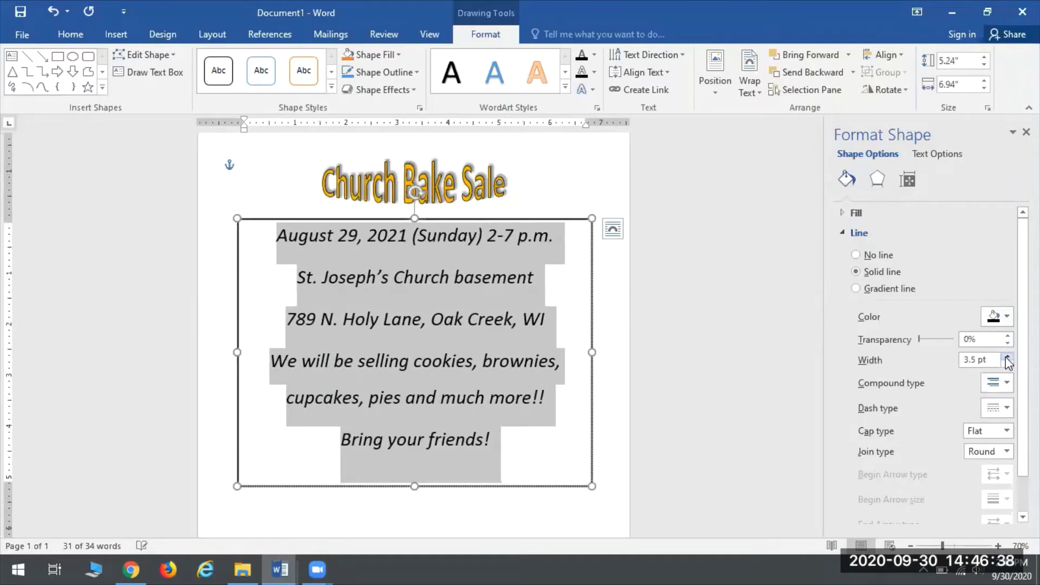
click(1007, 357)
click(1007, 357)
click(1007, 357)
click(1007, 357)
click(1007, 356)
click(1007, 357)
click(1007, 357)
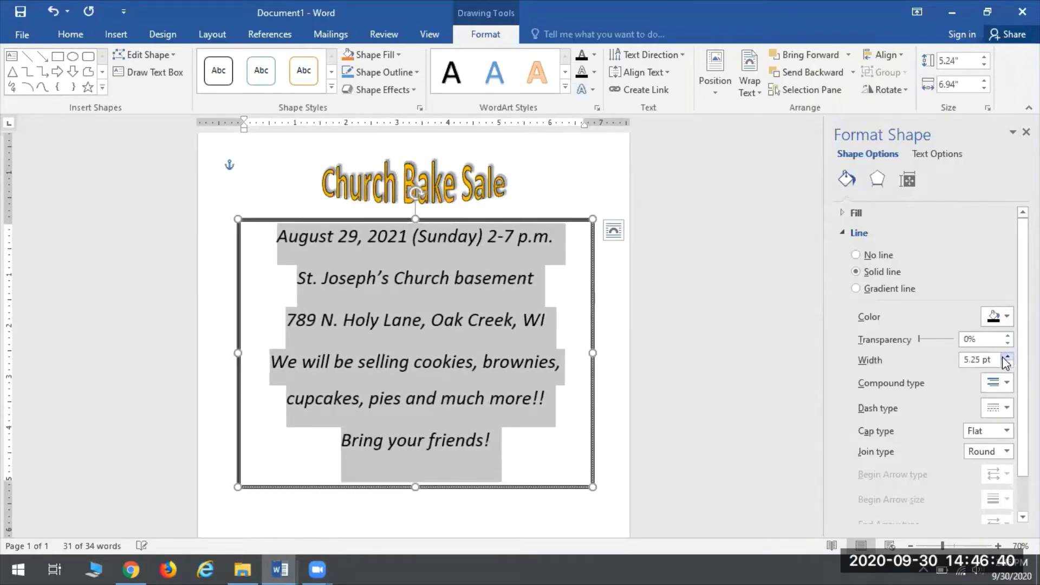
click(1007, 357)
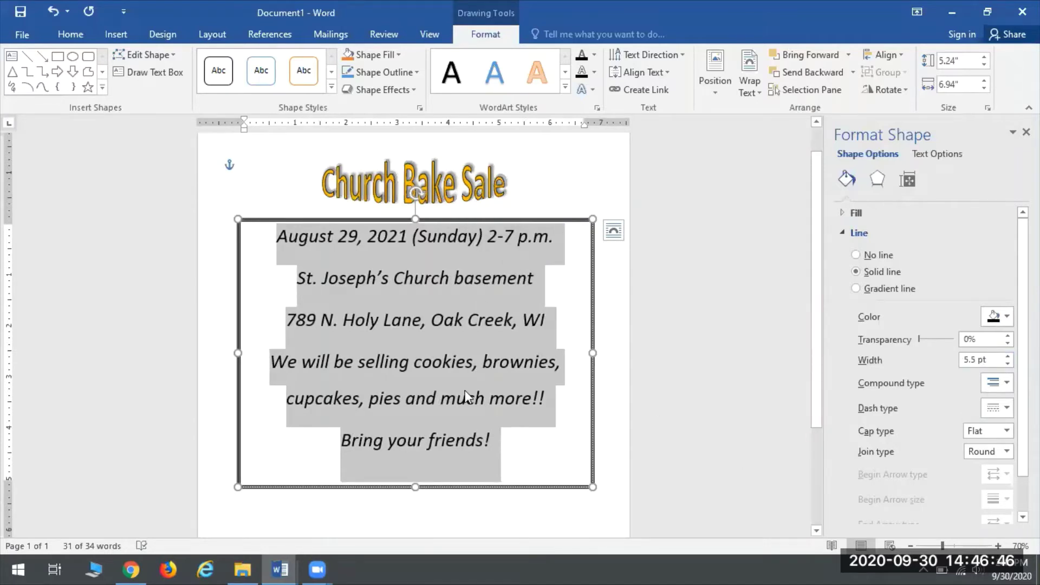
Try a heavier text box outline of about 8 pt, and return its width to 5.5 pt
click(1007, 357)
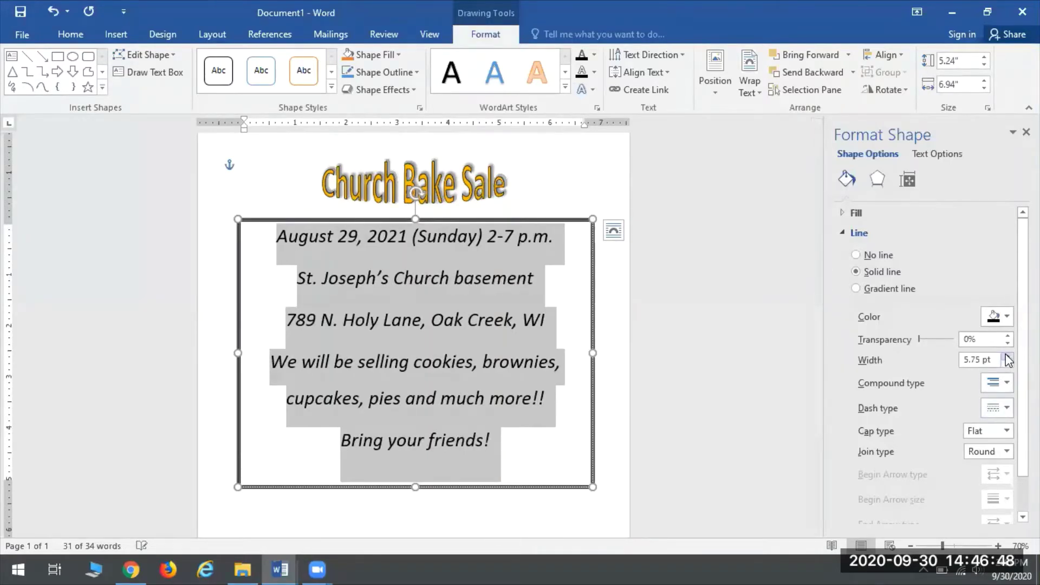
click(1008, 357)
click(1008, 357)
click(1007, 356)
click(1008, 357)
click(1007, 357)
click(1008, 357)
click(1007, 356)
click(1007, 356)
click(1008, 356)
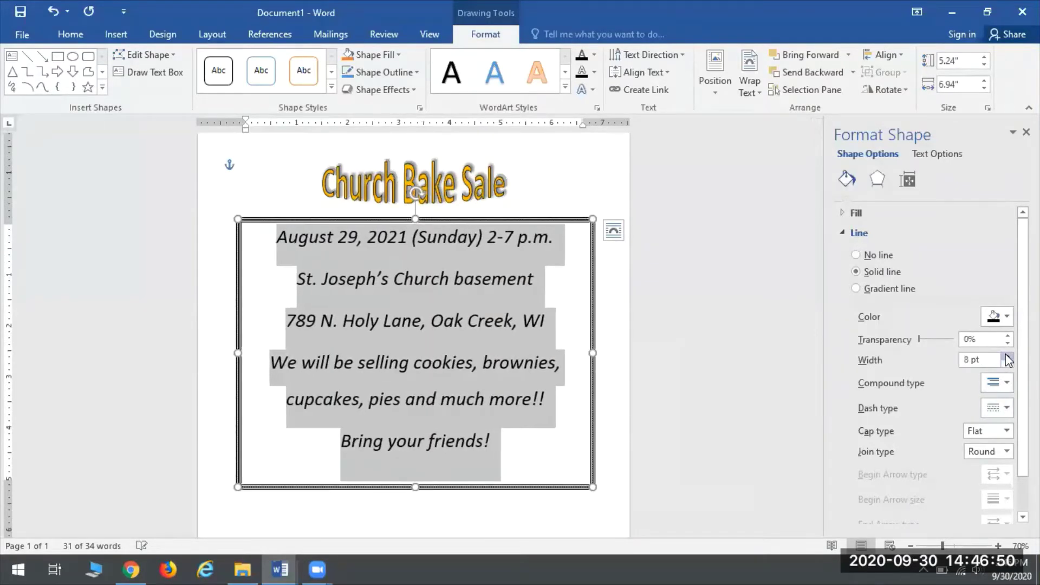
click(1008, 357)
click(1007, 364)
click(1007, 364)
click(1006, 364)
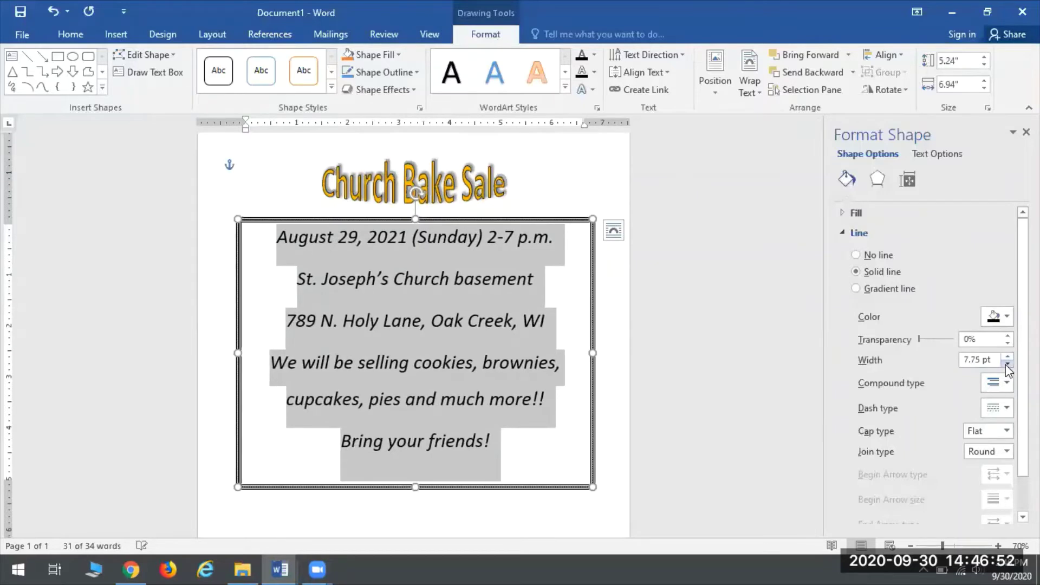
click(1006, 363)
click(1006, 363)
click(1006, 363)
click(1006, 363)
click(1006, 364)
click(1007, 364)
click(1007, 364)
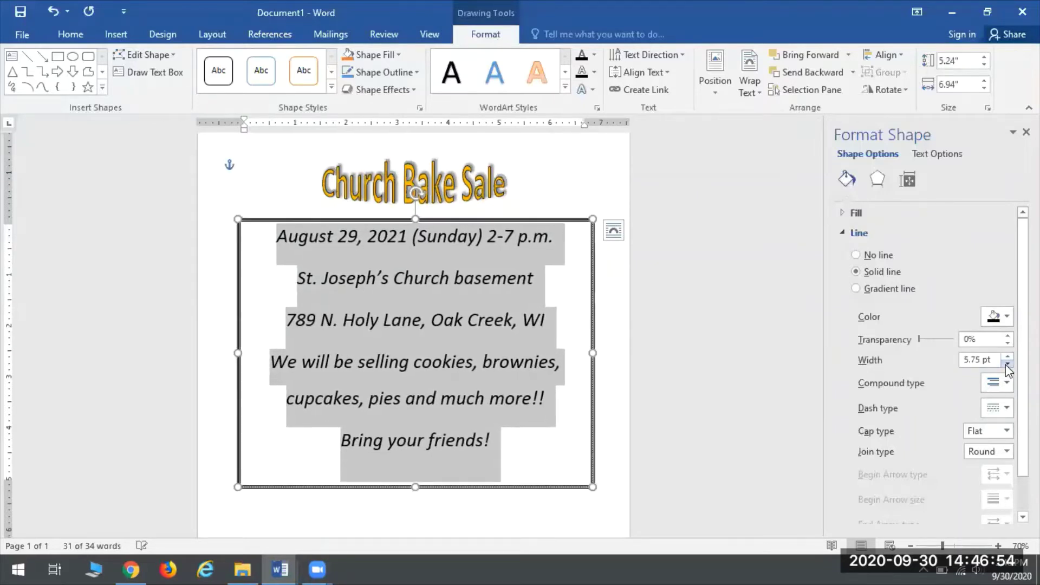
click(1006, 363)
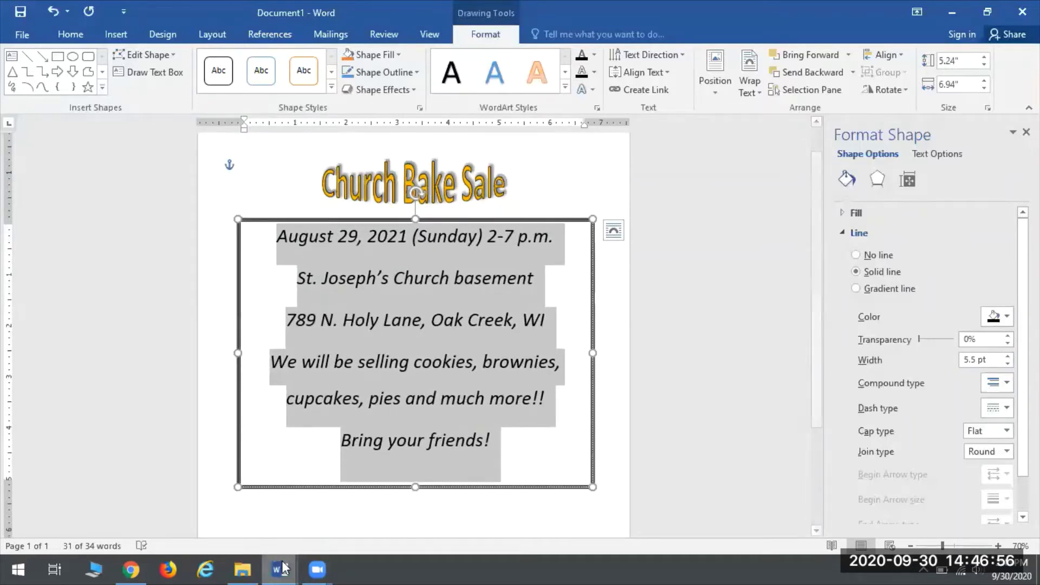
Close the shape formatting options and shorten the text box to about 4.81" high, ending just below "Bring your friends!"
mouse_move(280, 569)
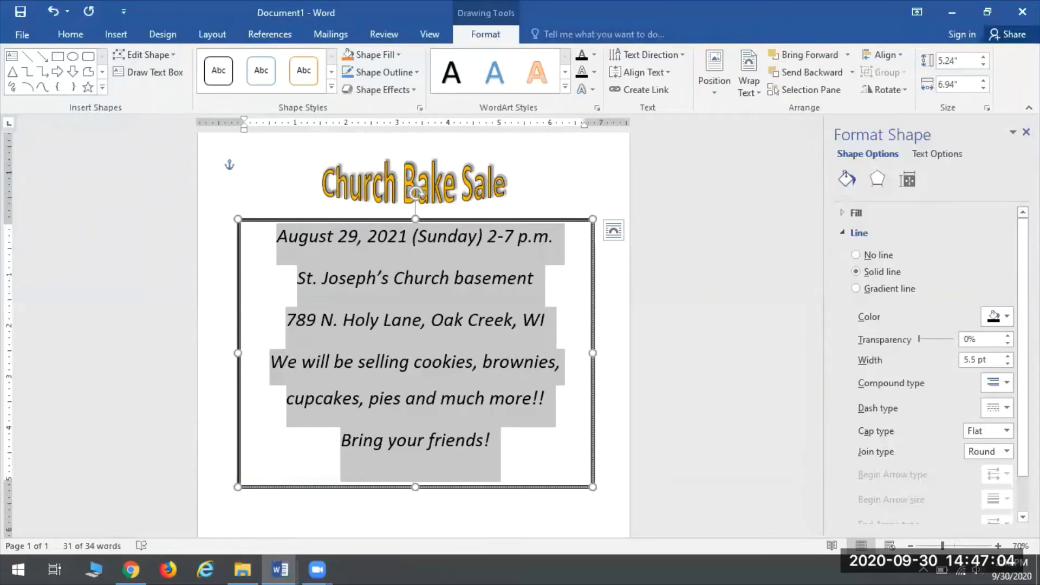
click(1026, 132)
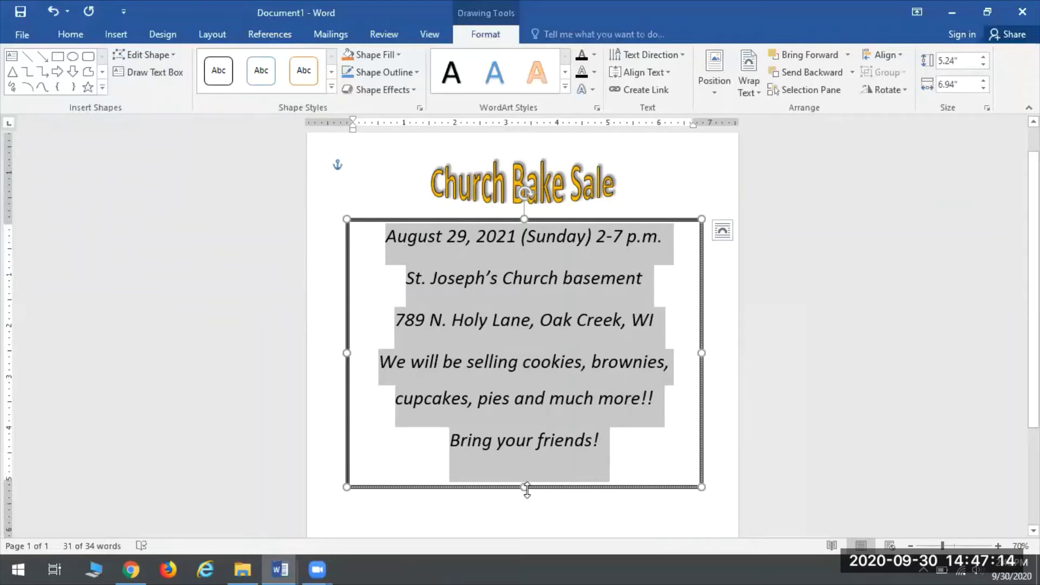
drag(523, 488, 529, 464)
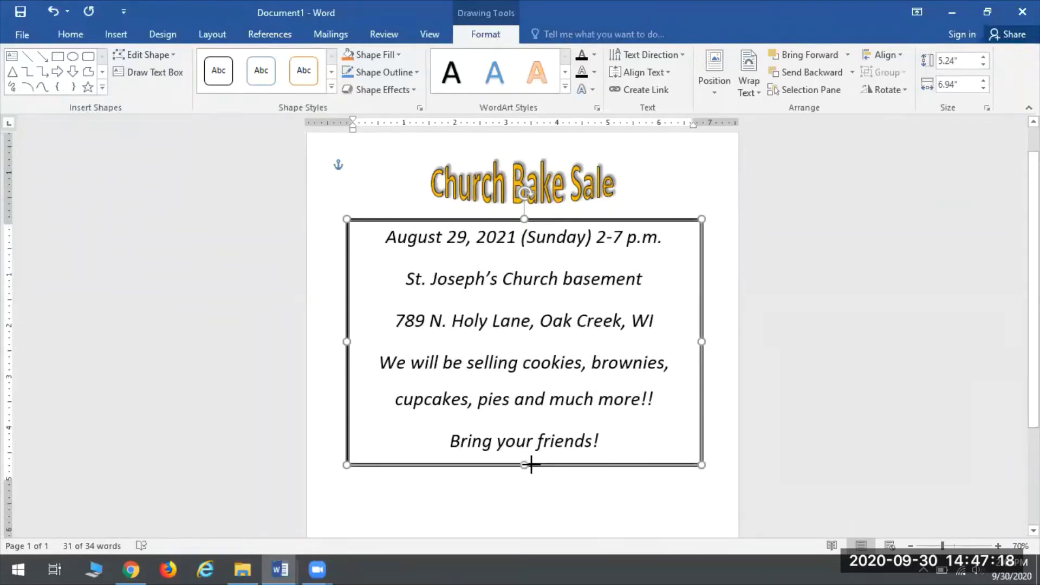
click(536, 509)
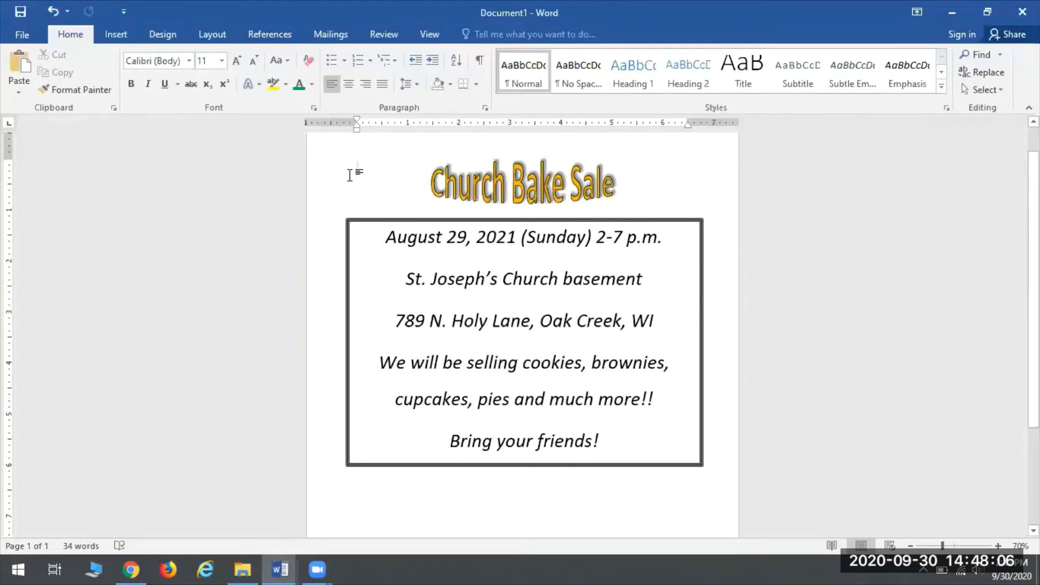
click(665, 453)
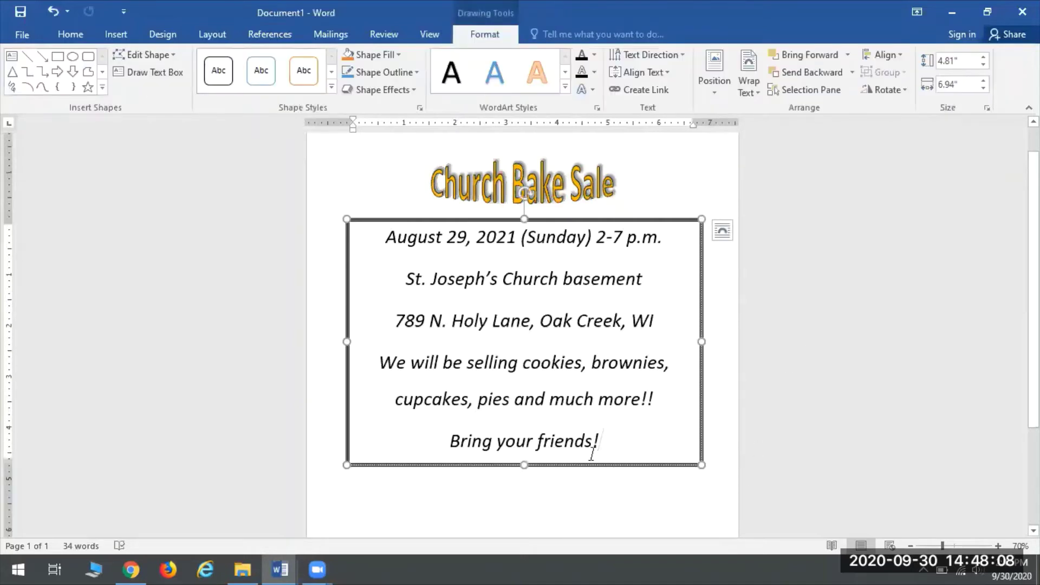
drag(593, 443, 607, 428)
click(609, 431)
Place the insertion point outside the text box and search Bing online pictures for "church"
click(362, 167)
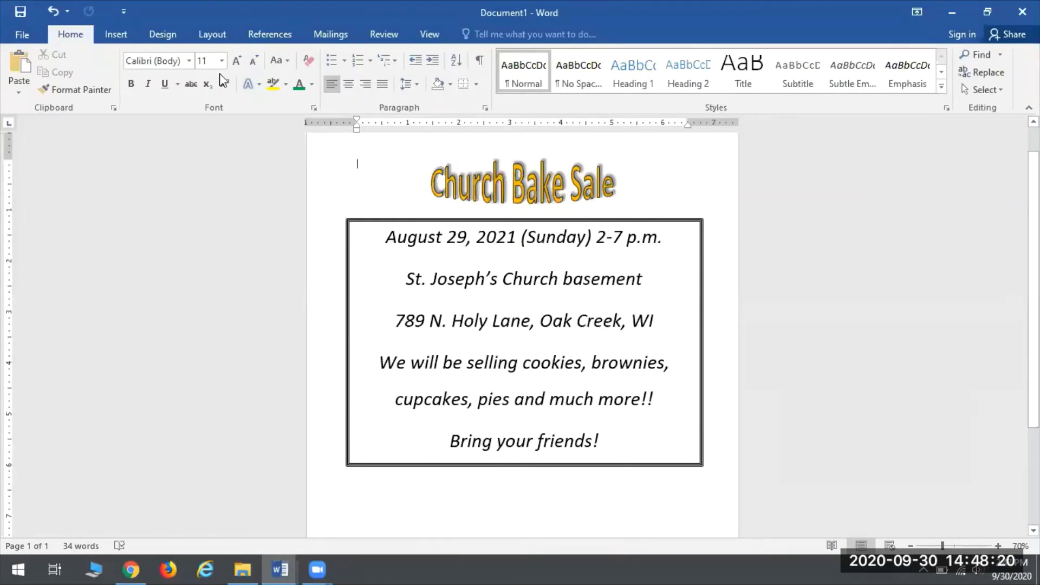
click(124, 34)
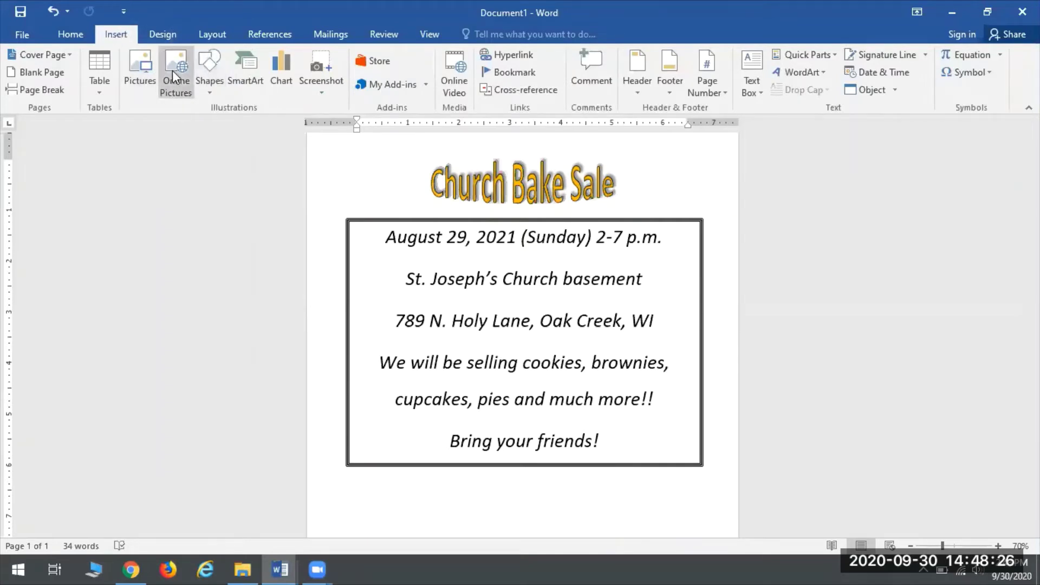
click(161, 81)
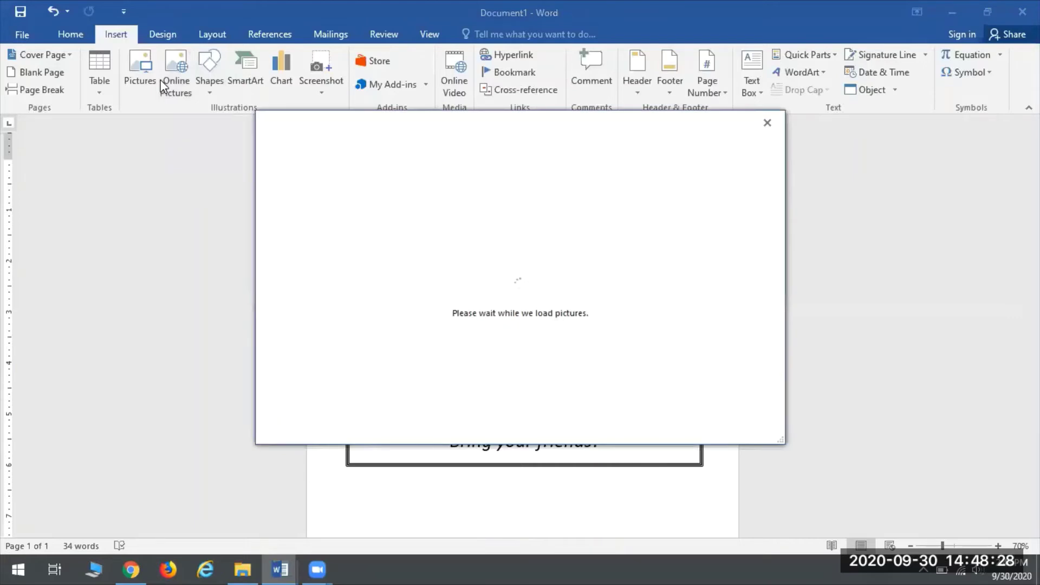
click(667, 199)
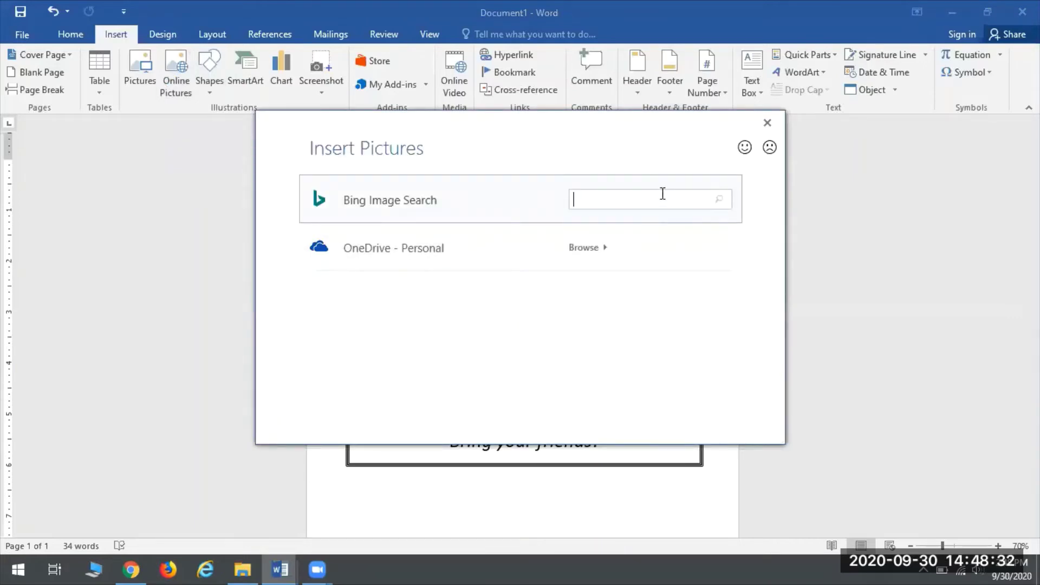
text(church)
key(Return)
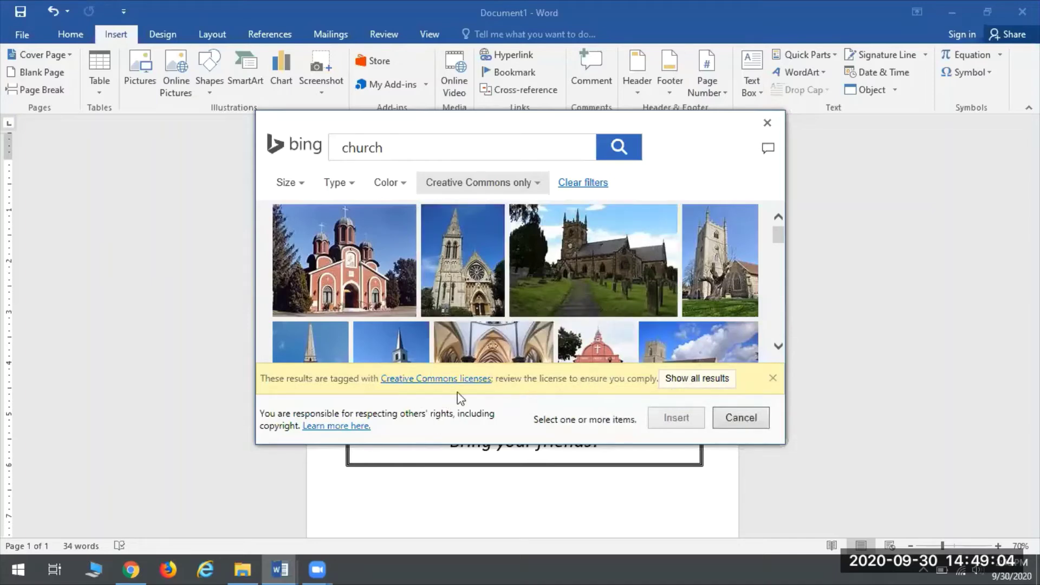
Insert the picture of the long stone church with a tower under a blue, cloudy sky from the search results
mouse_move(571, 358)
mouse_move(494, 273)
scroll(487, 279, down, 5)
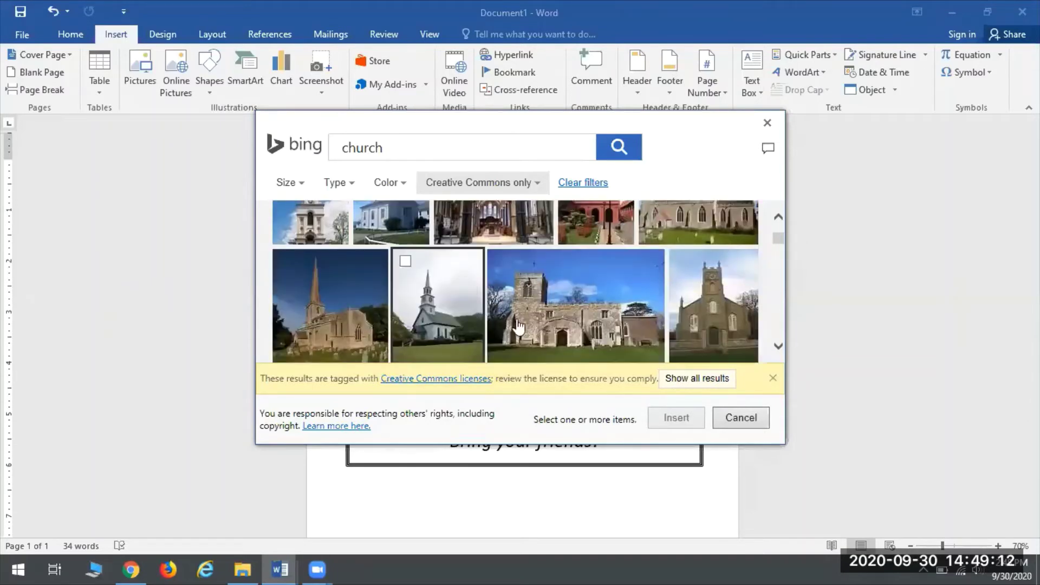
scroll(704, 341, up, 3)
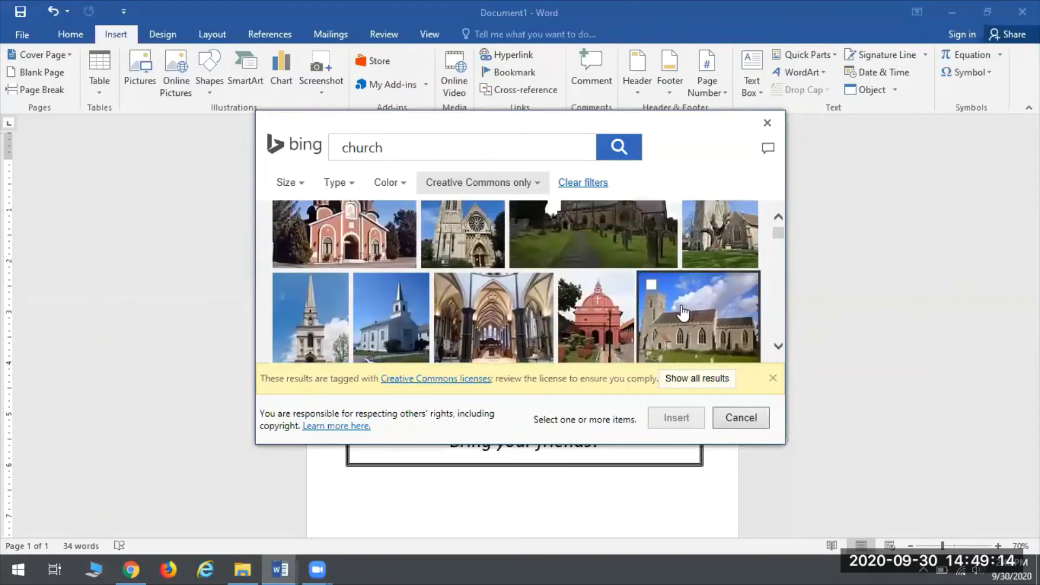
click(673, 277)
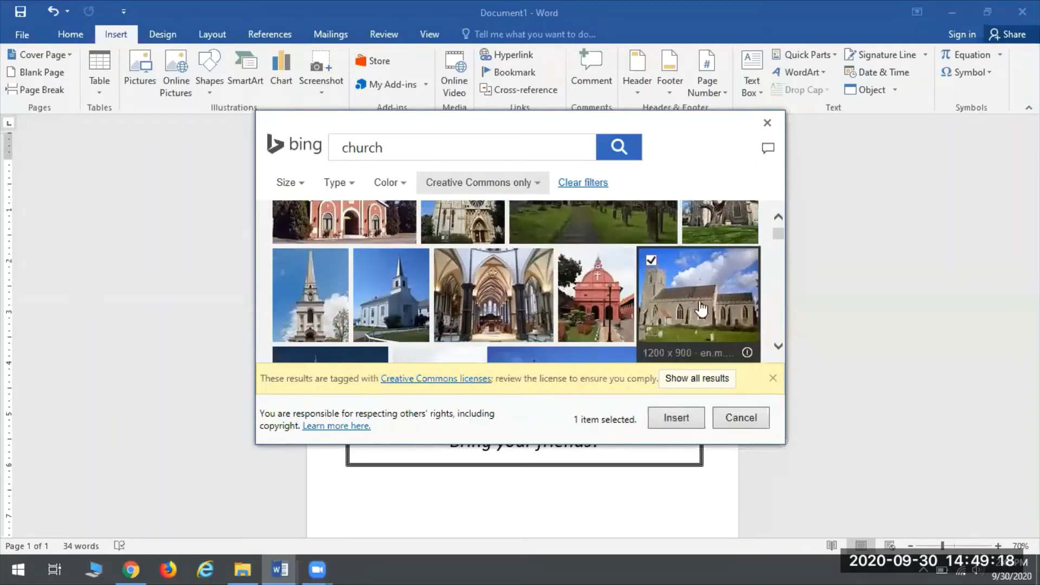
click(672, 419)
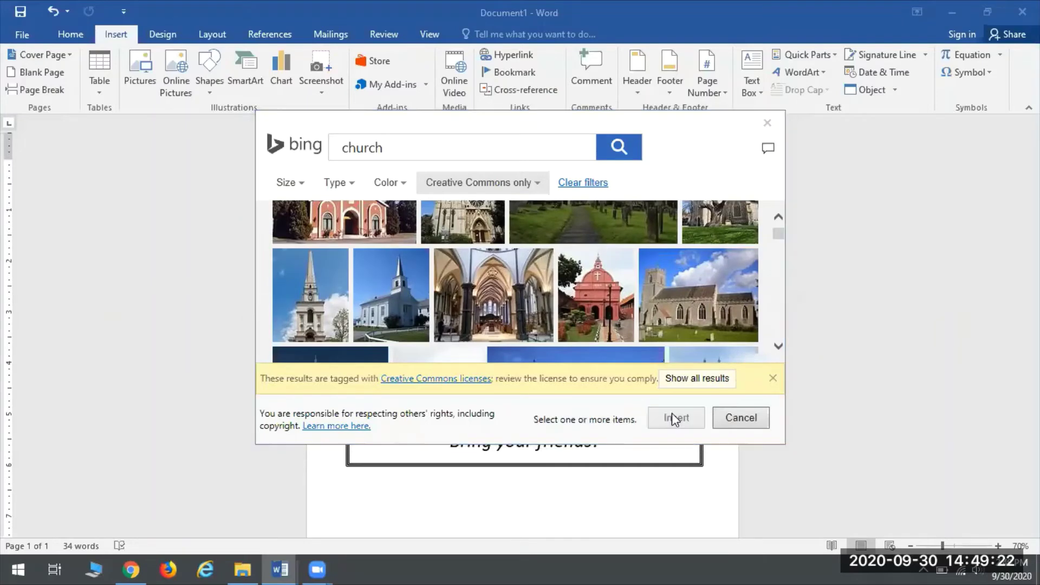
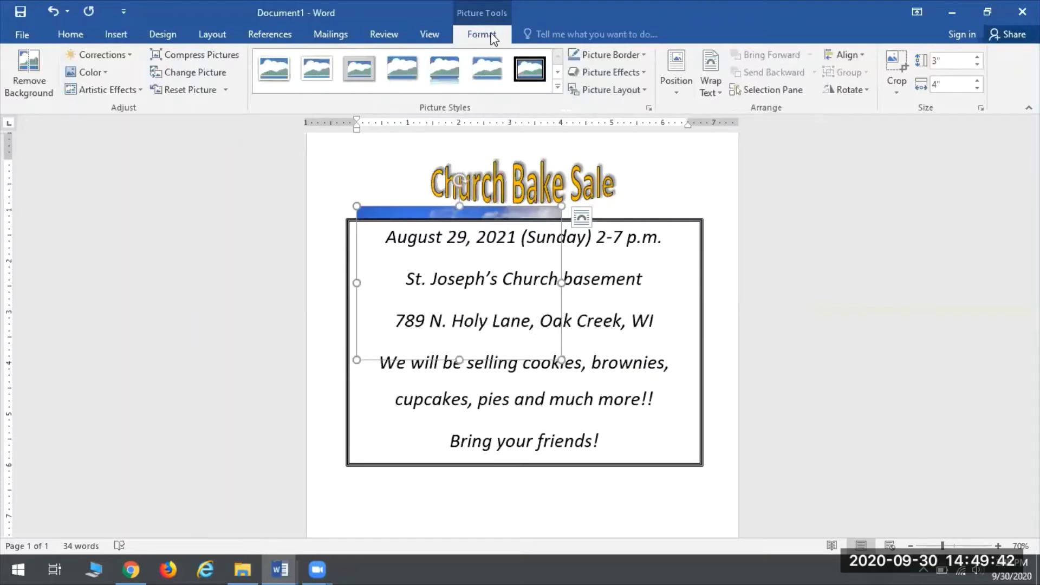
Reduce the church picture proportionally to 2" high and 2.67" wide
click(977, 69)
click(977, 70)
click(976, 69)
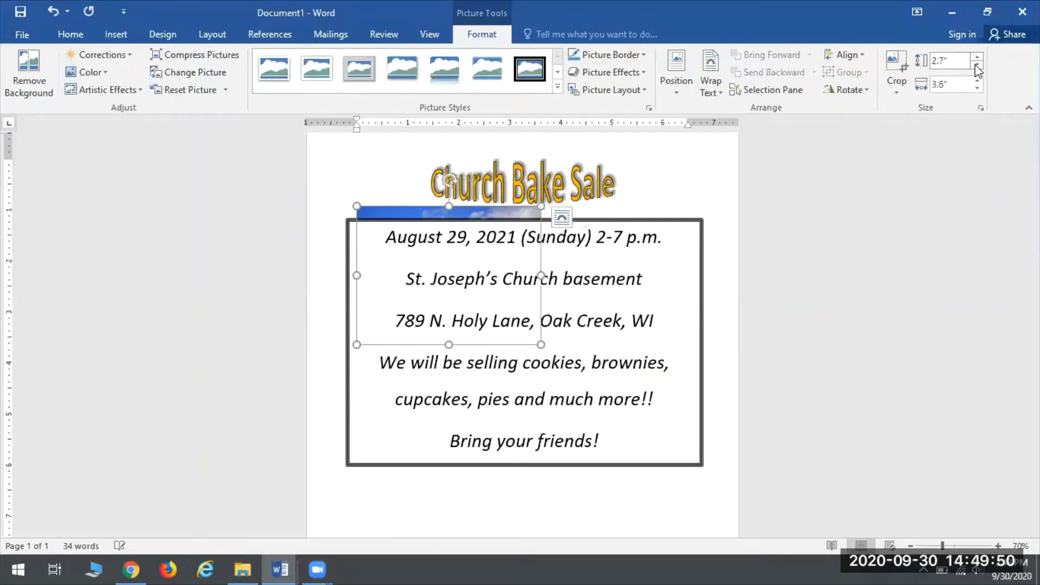
click(977, 69)
click(977, 69)
click(977, 69)
click(977, 69)
click(977, 69)
click(977, 69)
click(976, 70)
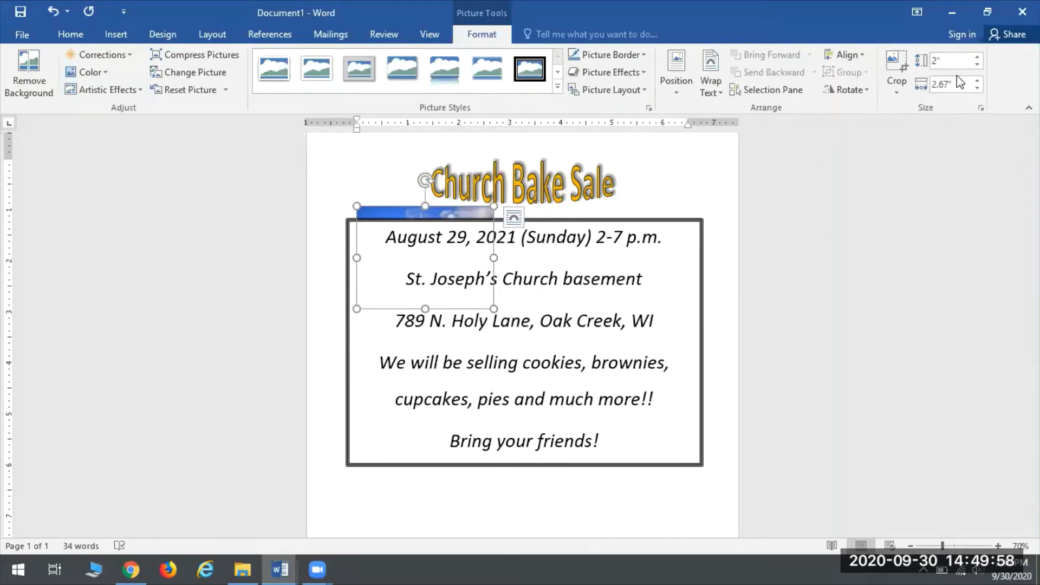
click(981, 109)
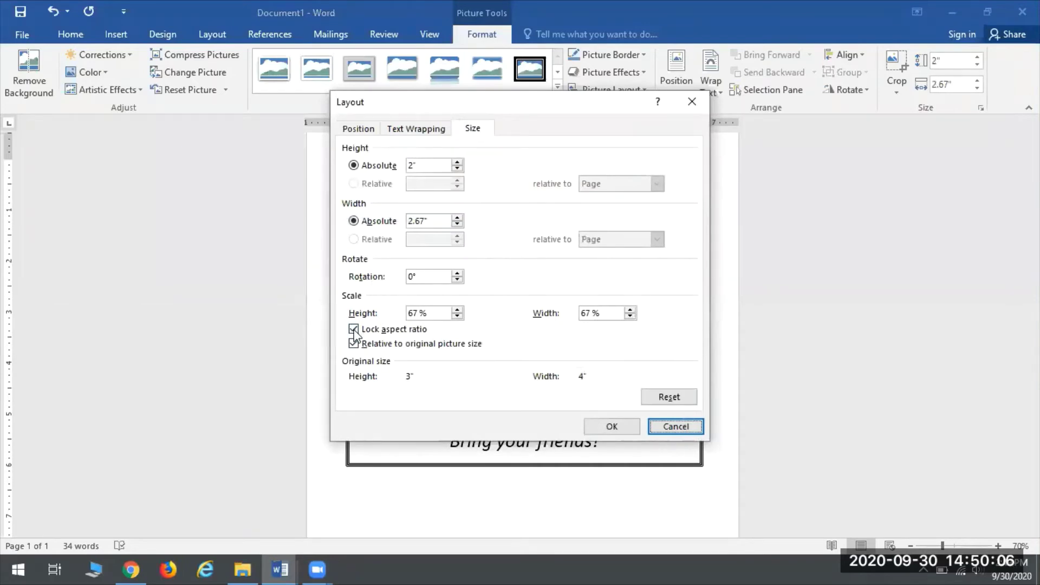
click(354, 329)
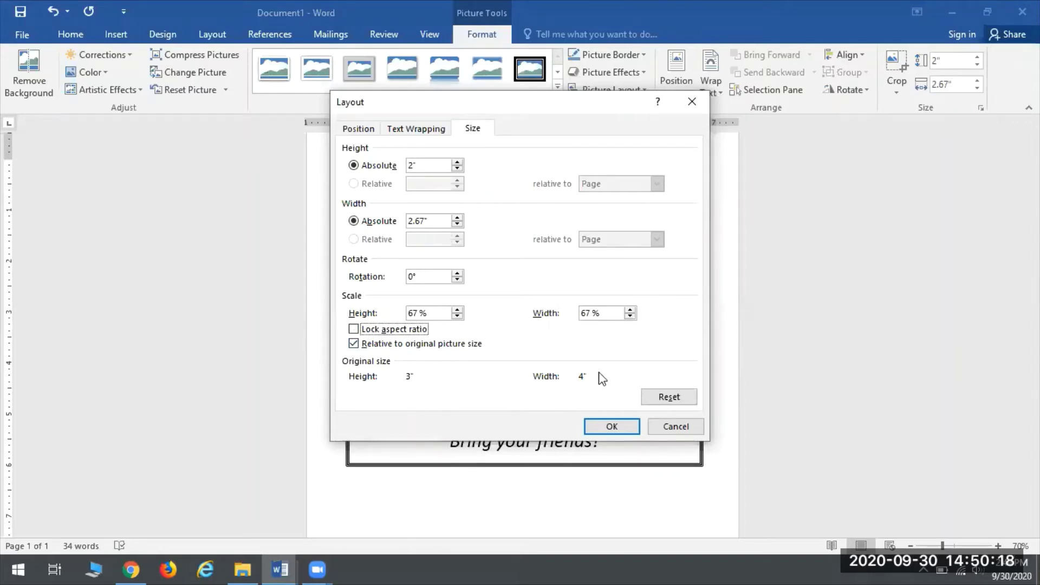
click(674, 427)
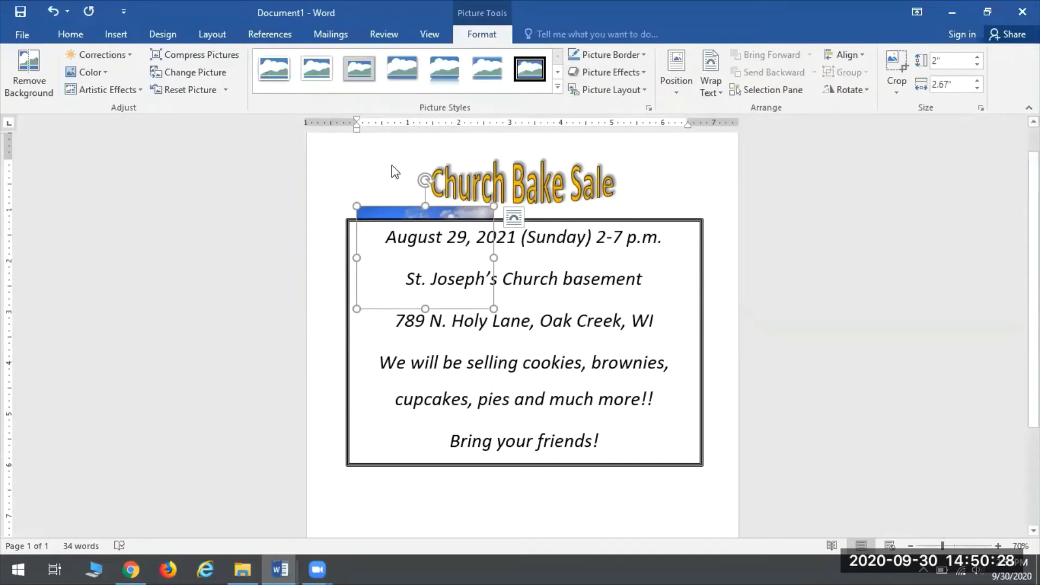
Try to move the church picture out from behind the text box while it is still in line with text
scroll(417, 250, down, 1)
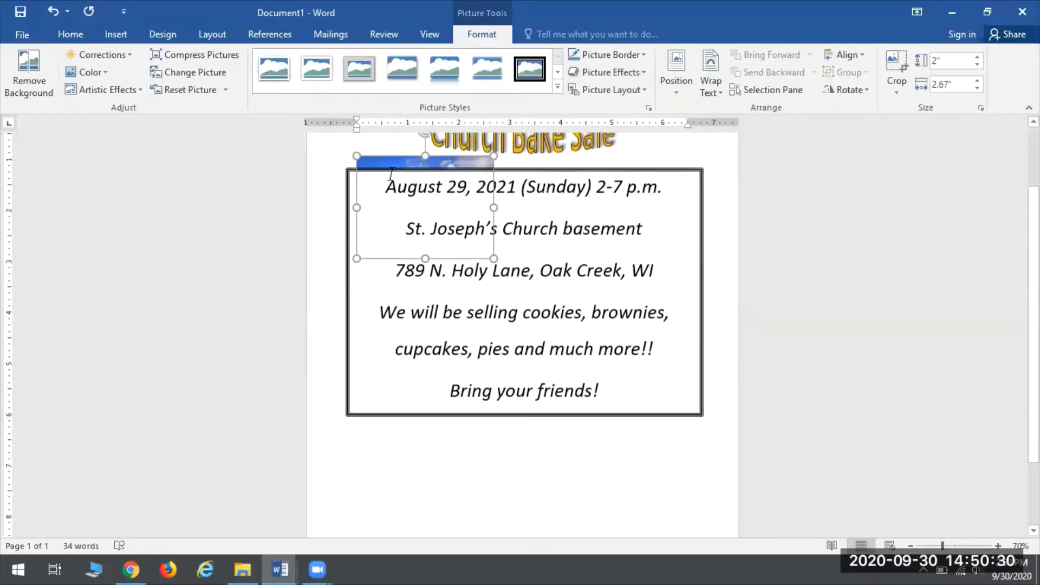
scroll(409, 228, up, 1)
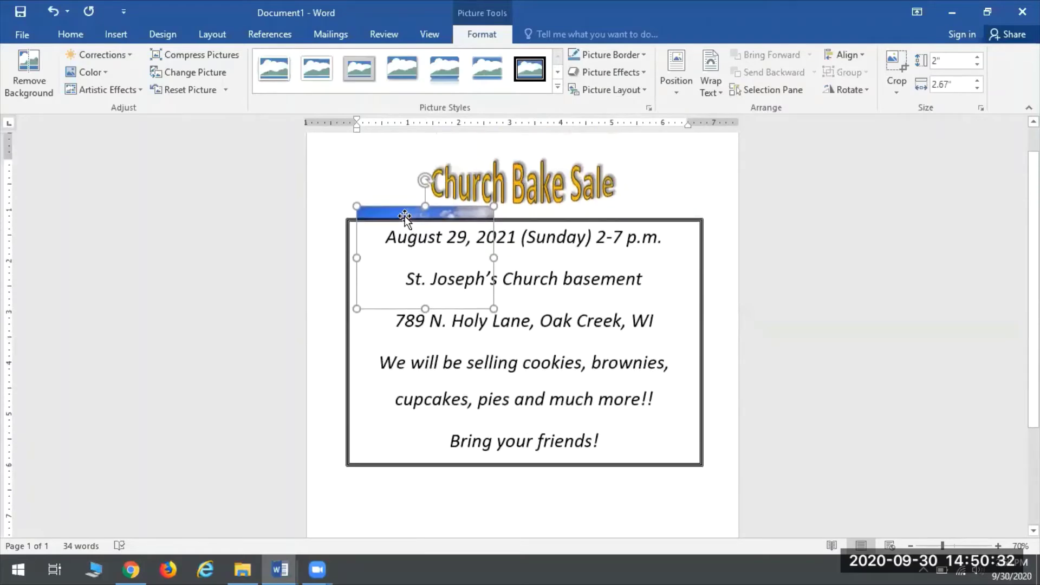
scroll(417, 271, down, 2)
scroll(433, 244, up, 2)
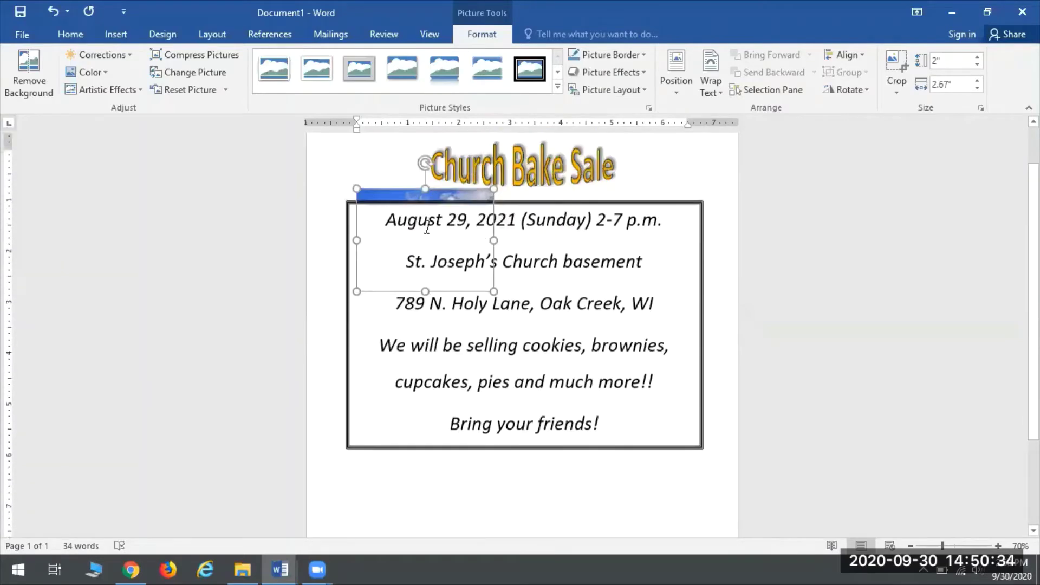
drag(431, 201, 623, 165)
drag(455, 216, 641, 369)
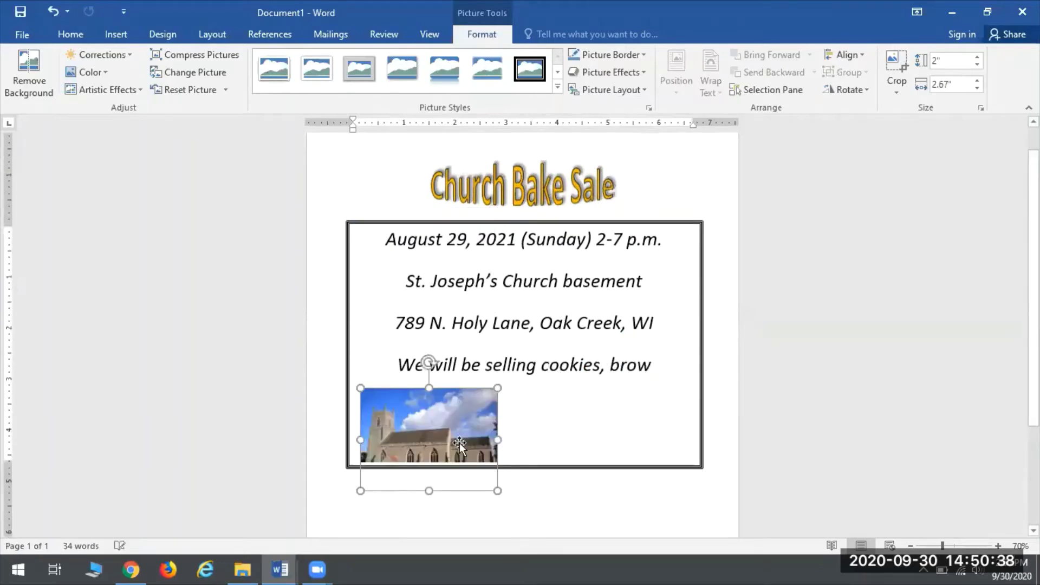
drag(460, 444, 408, 182)
drag(417, 296, 478, 246)
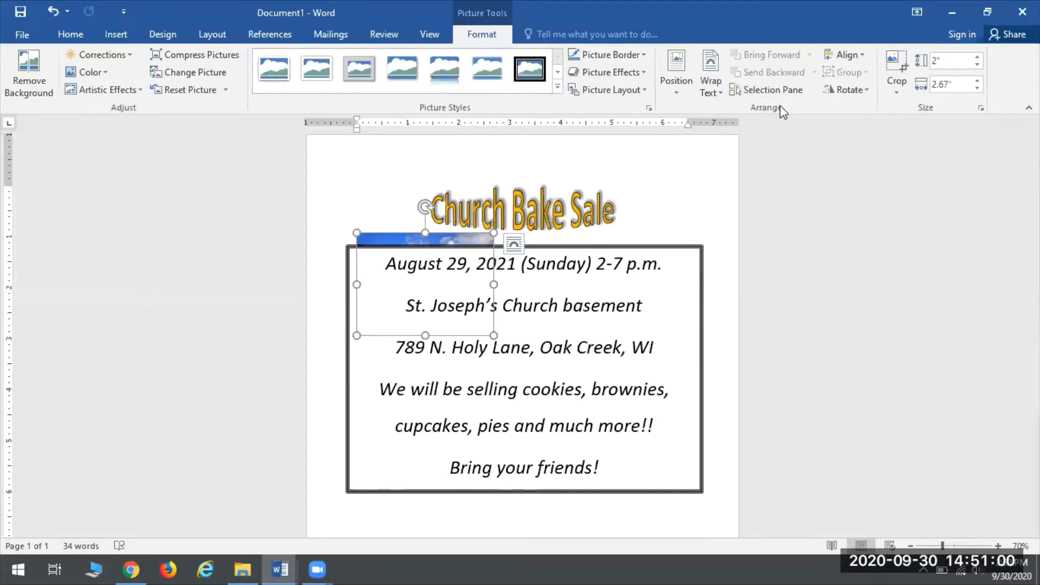
Set the church picture's text wrapping to Square and move it below the text box, near the page's horizontal center
click(715, 65)
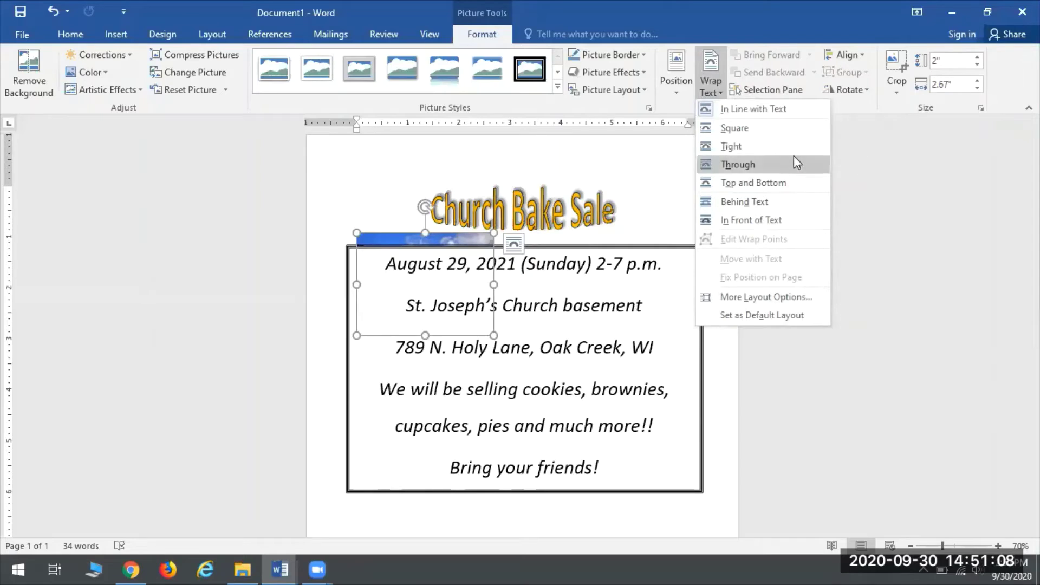
click(734, 130)
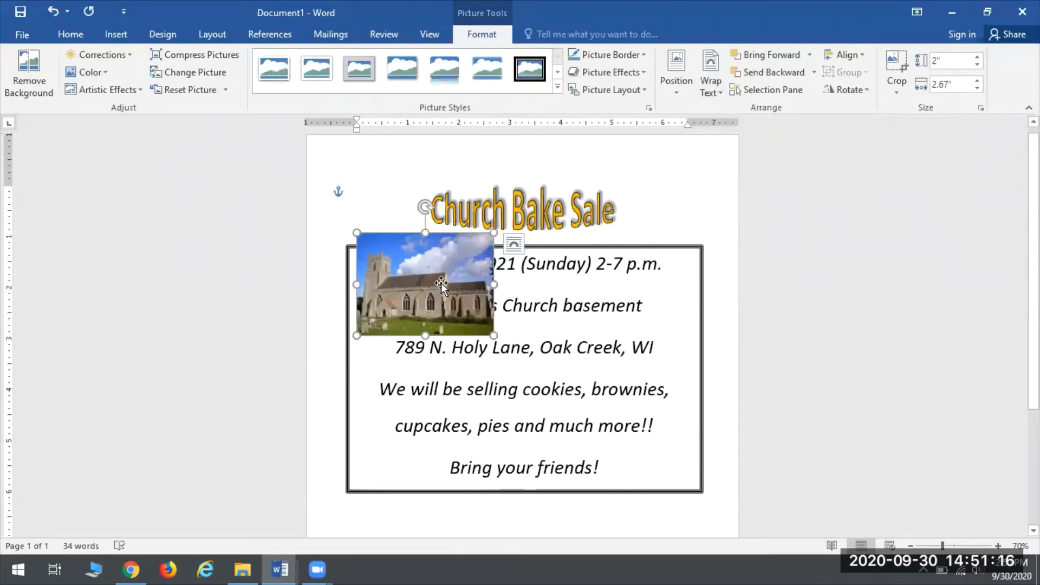
drag(441, 283, 492, 379)
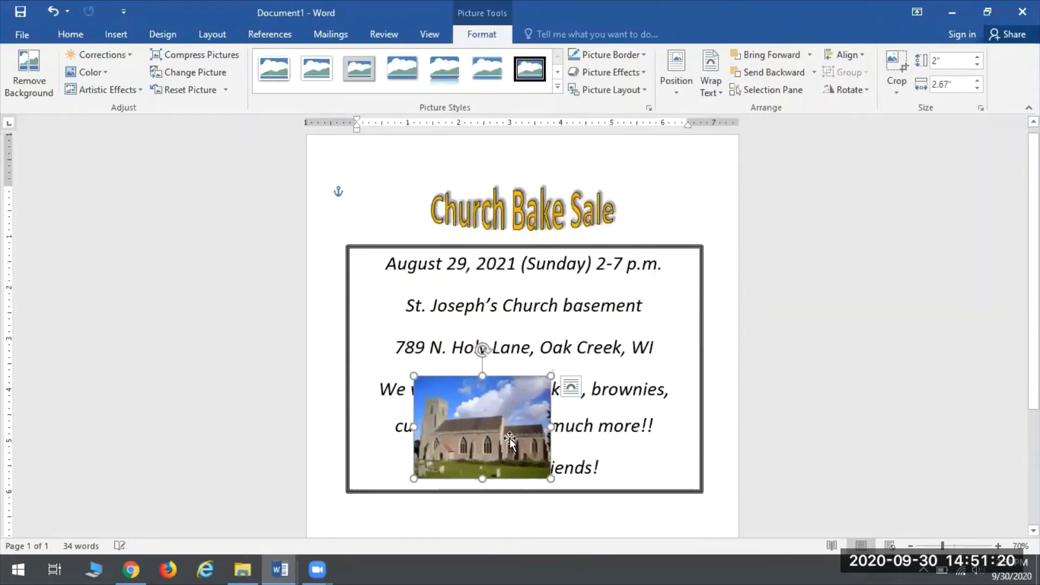
drag(591, 339, 387, 223)
drag(460, 160, 483, 279)
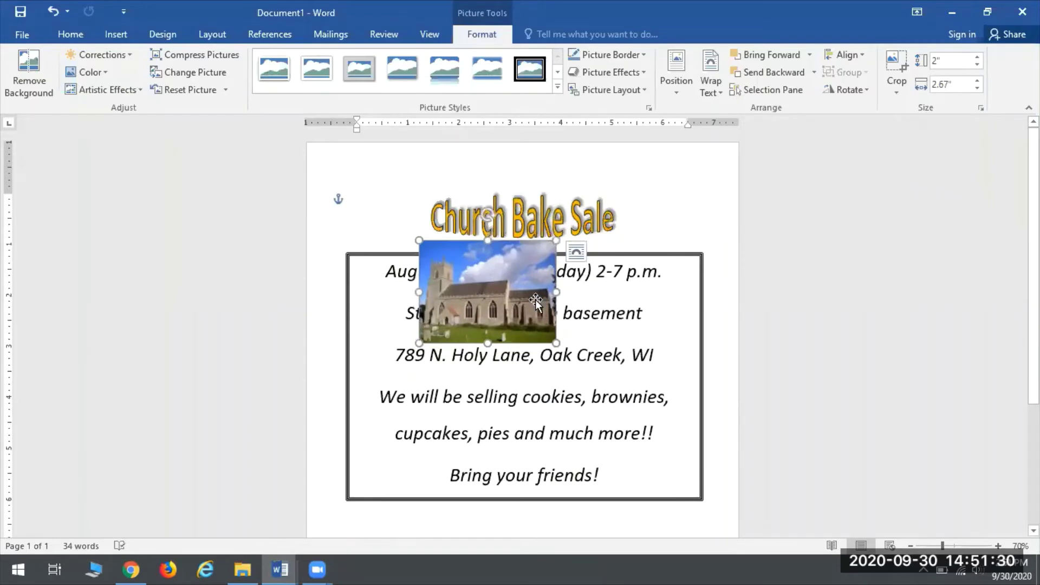
scroll(535, 300, down, 1)
scroll(489, 184, down, 2)
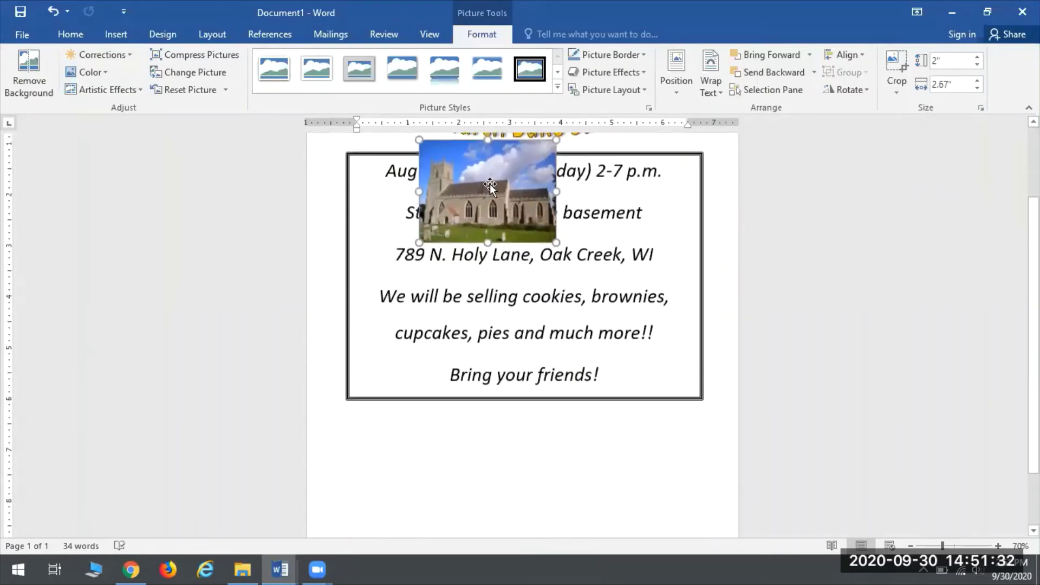
drag(490, 186, 527, 464)
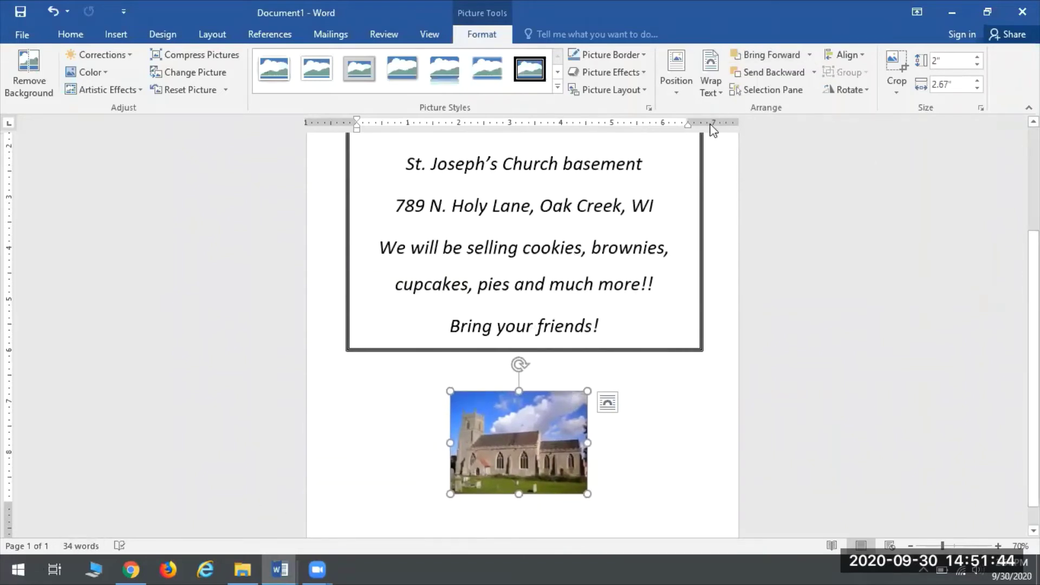
click(711, 81)
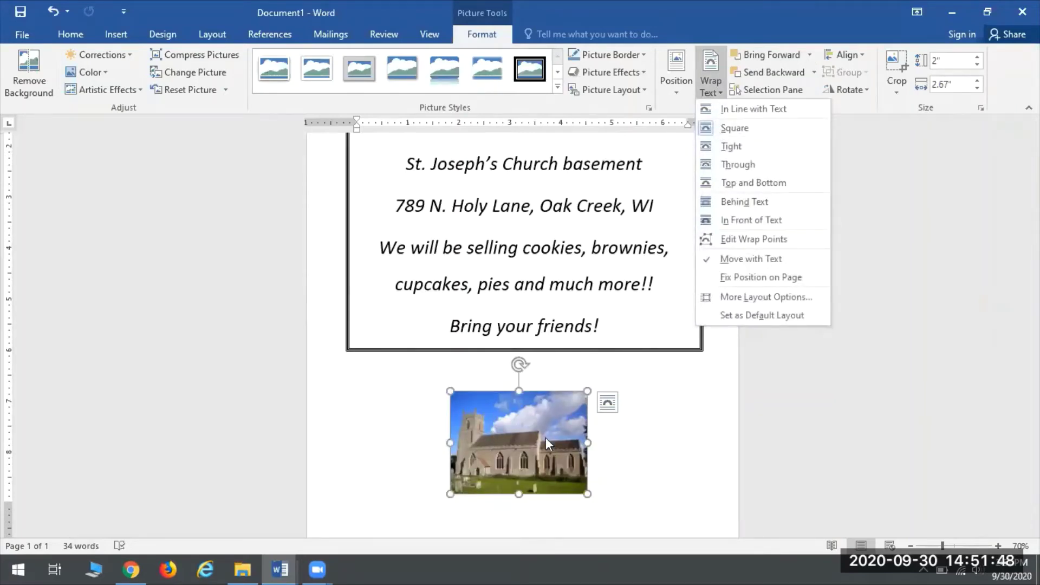
click(408, 440)
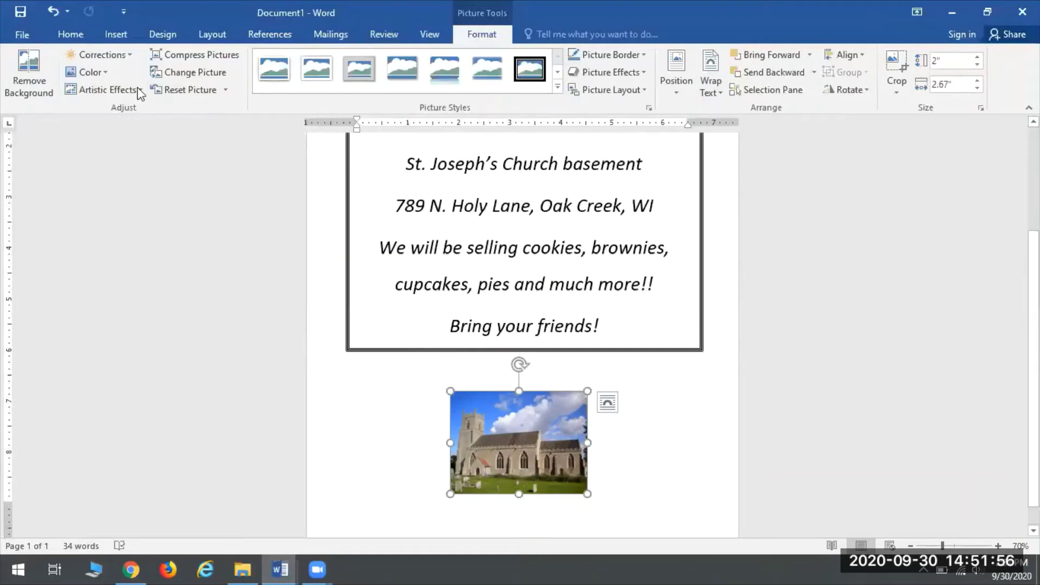
Apply the strongest color saturation preset to the church picture
click(93, 73)
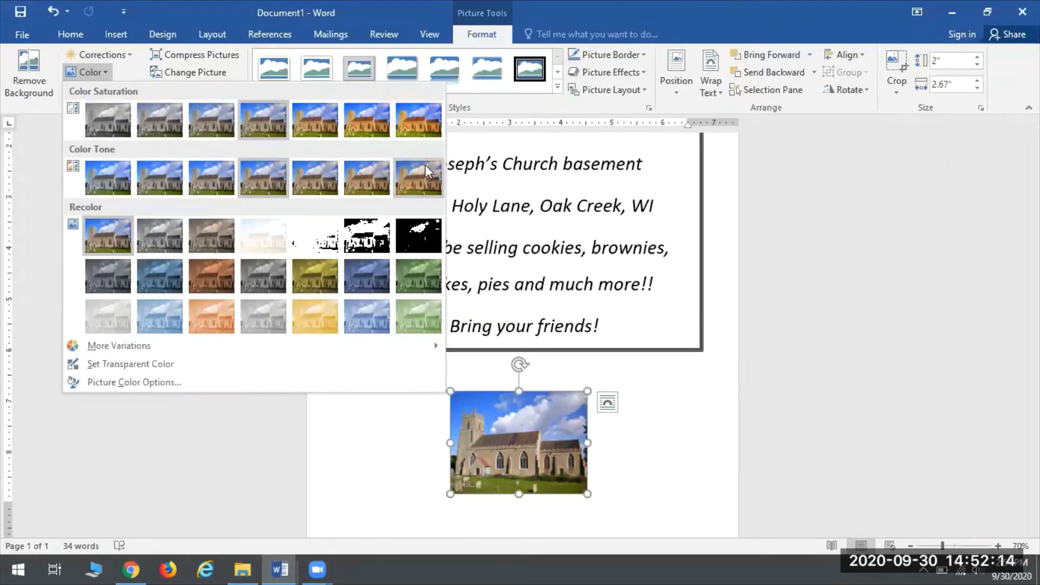
click(411, 118)
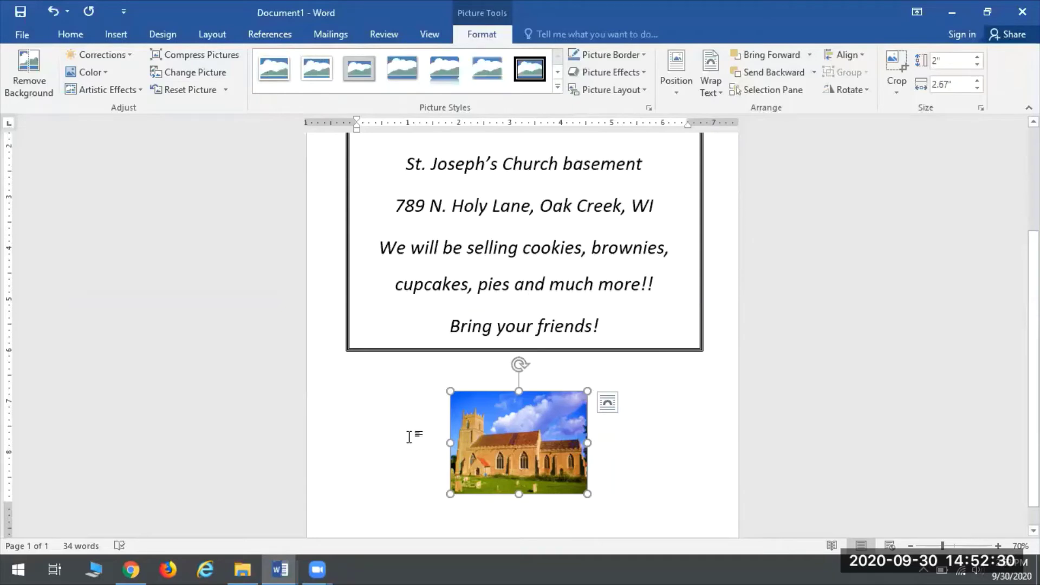
Draw a five-point star 2" high and 2.13" wide just left of the church picture, below the text box
key(ctrl+Home)
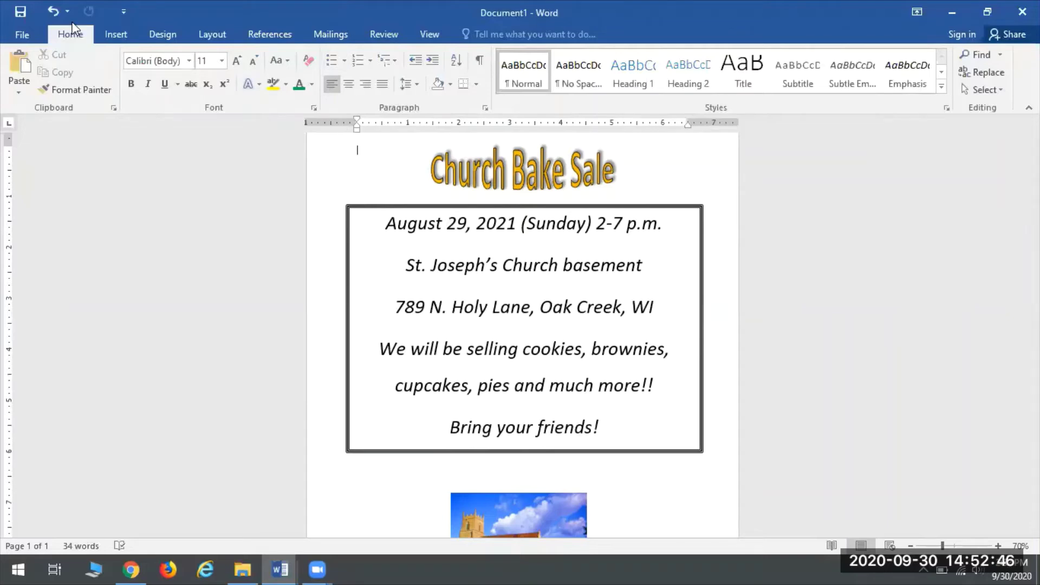
click(114, 34)
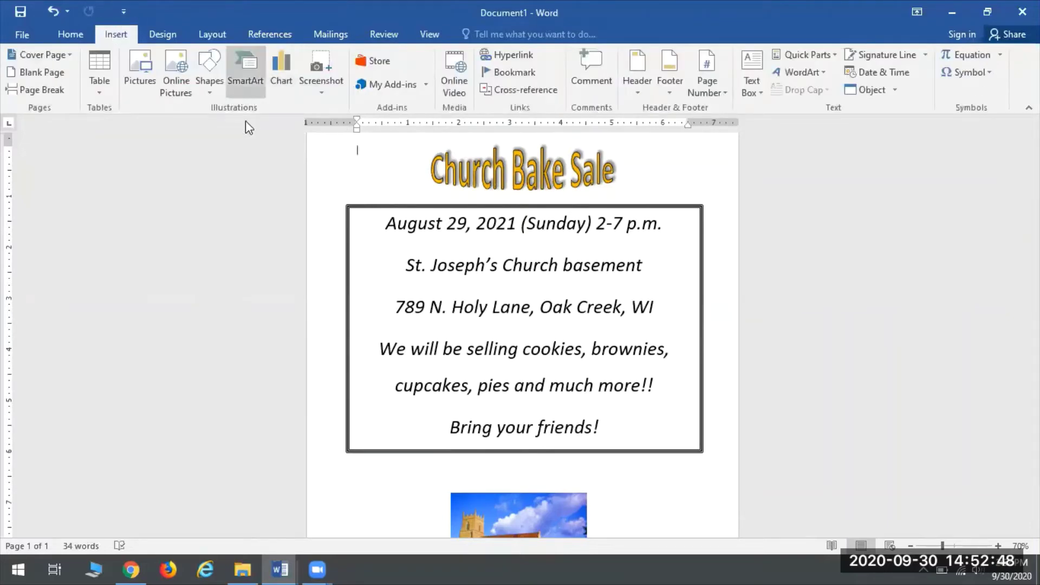
click(209, 80)
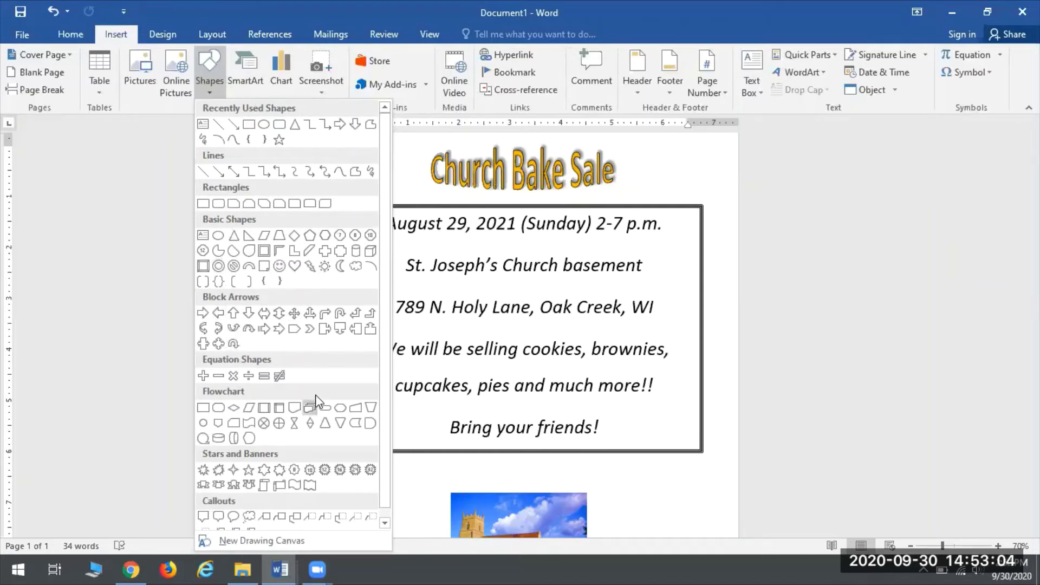
scroll(311, 400, down, 1)
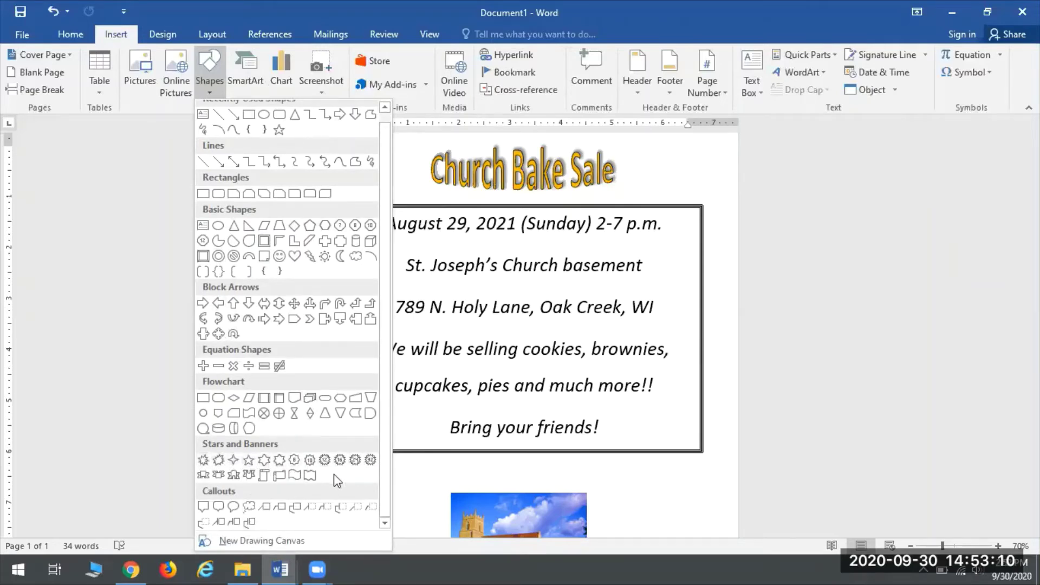
click(249, 461)
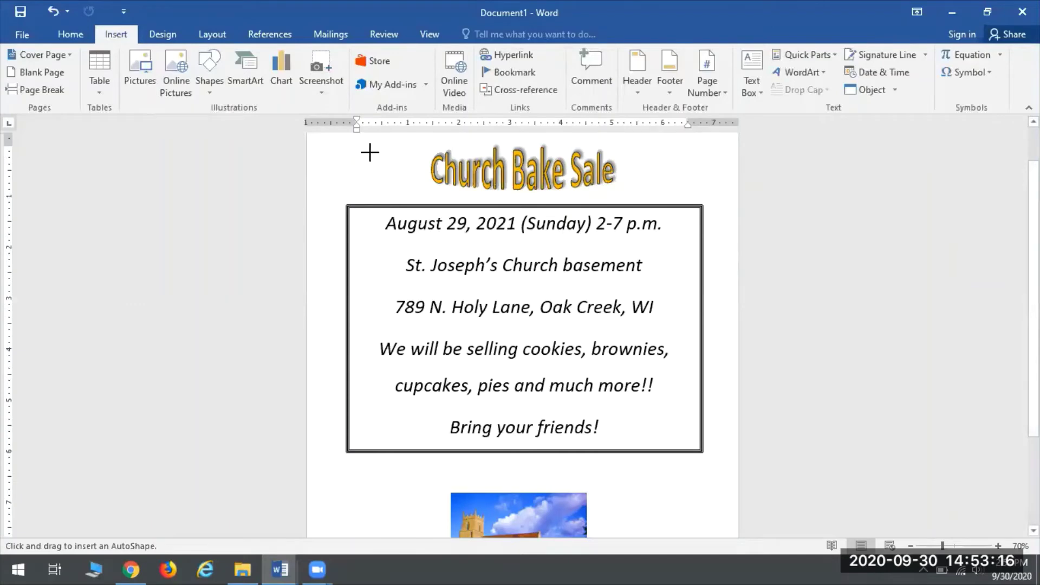
scroll(379, 390, down, 3)
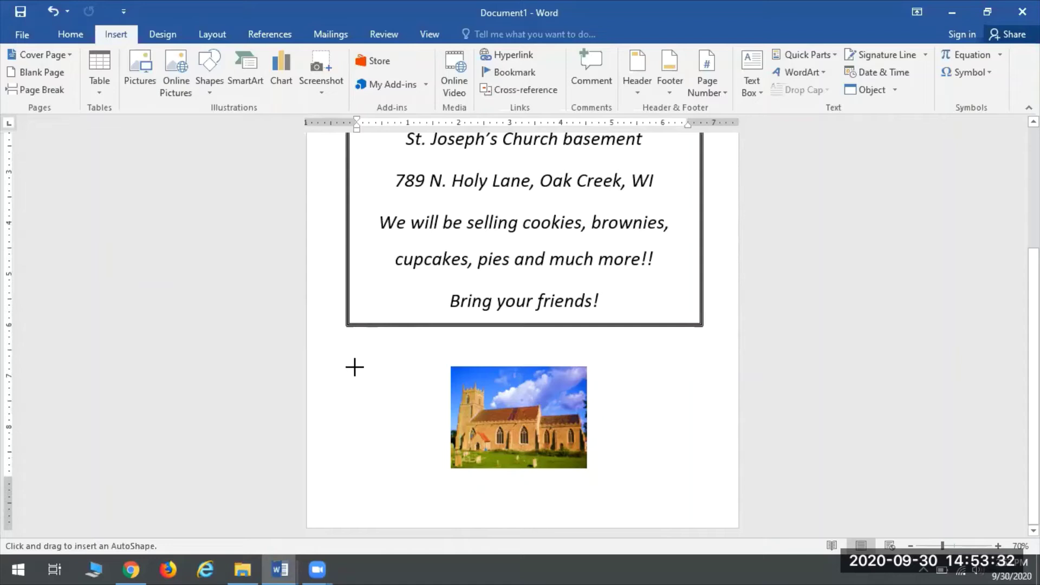
mouse_move(355, 367)
mouse_down()
mouse_move(376, 417)
mouse_move(444, 431)
mouse_move(434, 457)
mouse_move(456, 460)
mouse_up()
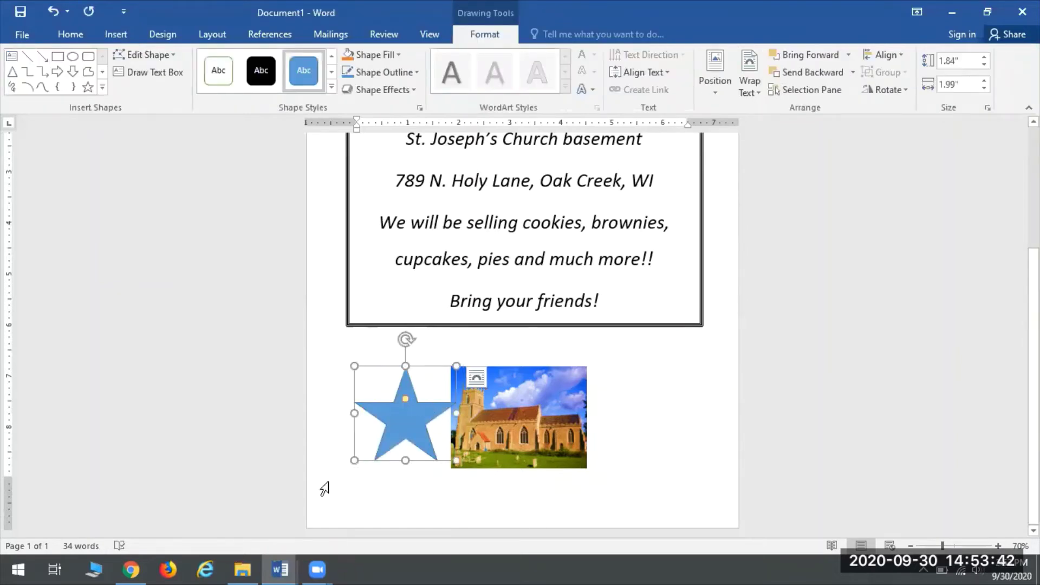
mouse_move(350, 464)
mouse_down()
mouse_move(290, 513)
mouse_move(360, 457)
mouse_move(332, 488)
mouse_move(327, 434)
mouse_move(339, 480)
mouse_move(345, 471)
mouse_up()
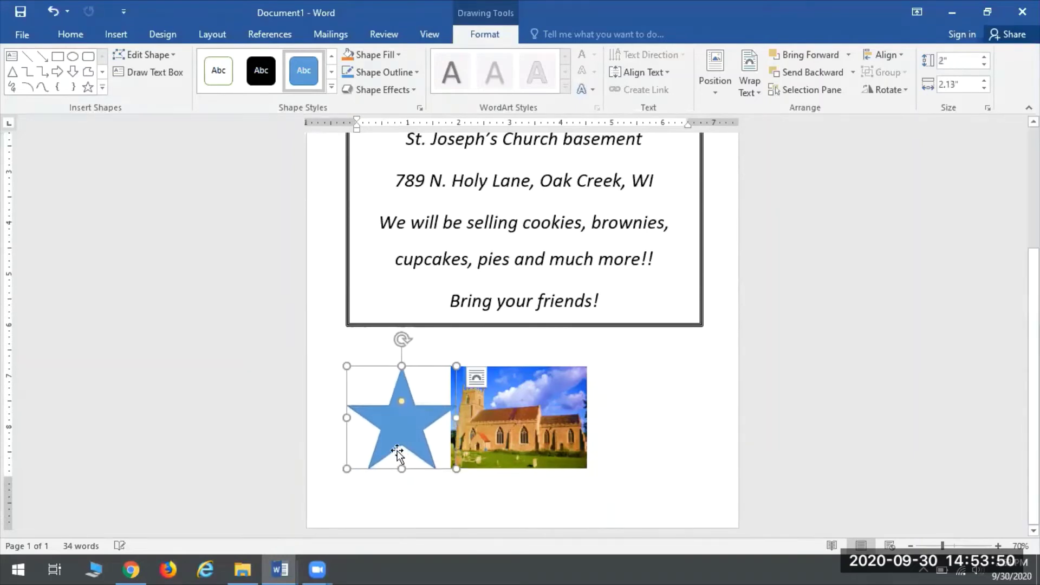
mouse_move(401, 425)
mouse_down()
mouse_move(381, 424)
mouse_move(389, 421)
mouse_up()
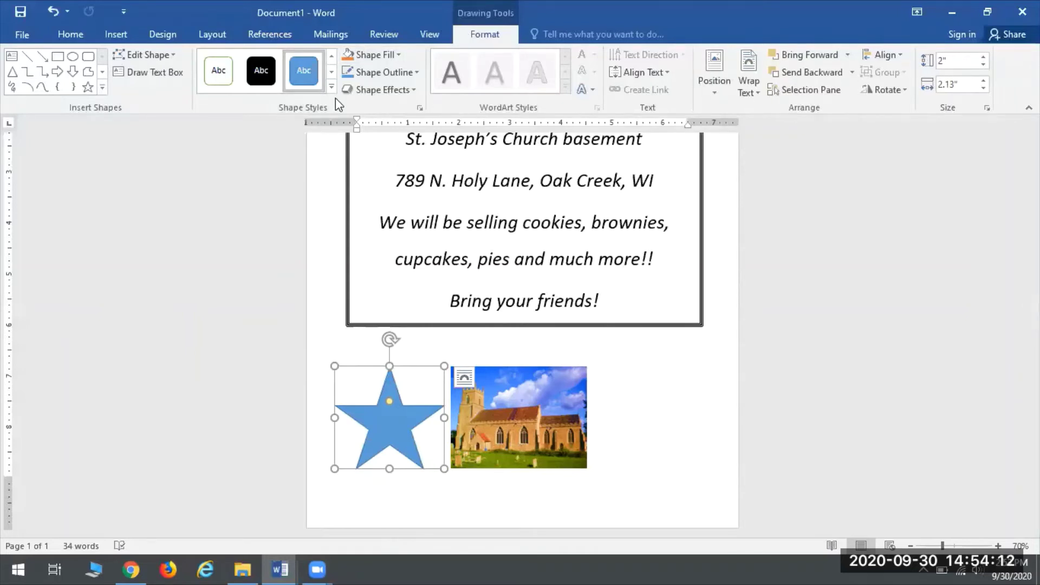
Give the star a solid black outline 5.5 pt wide with a multi-line compound type
click(420, 109)
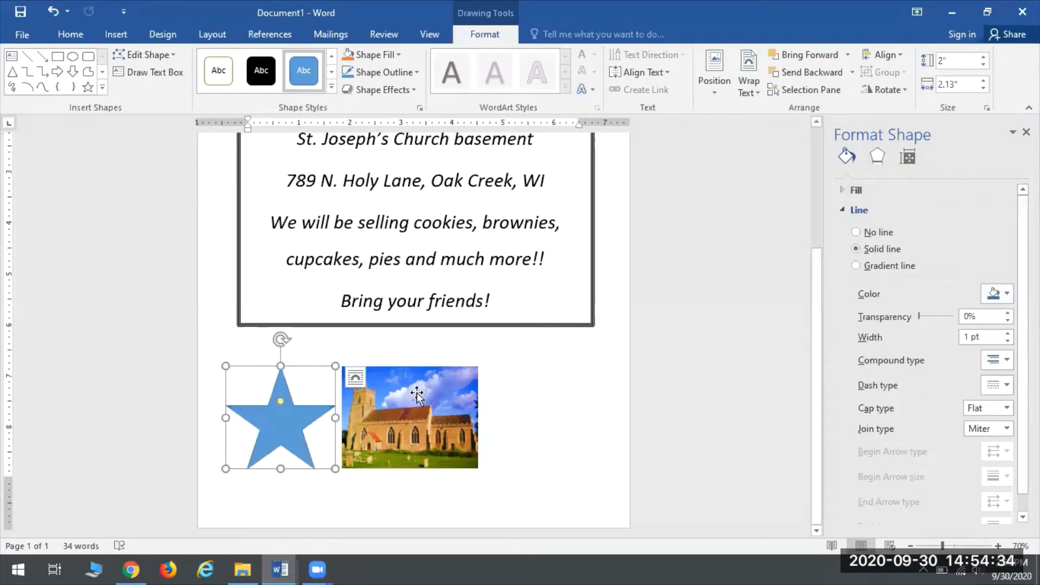
click(1003, 294)
click(928, 329)
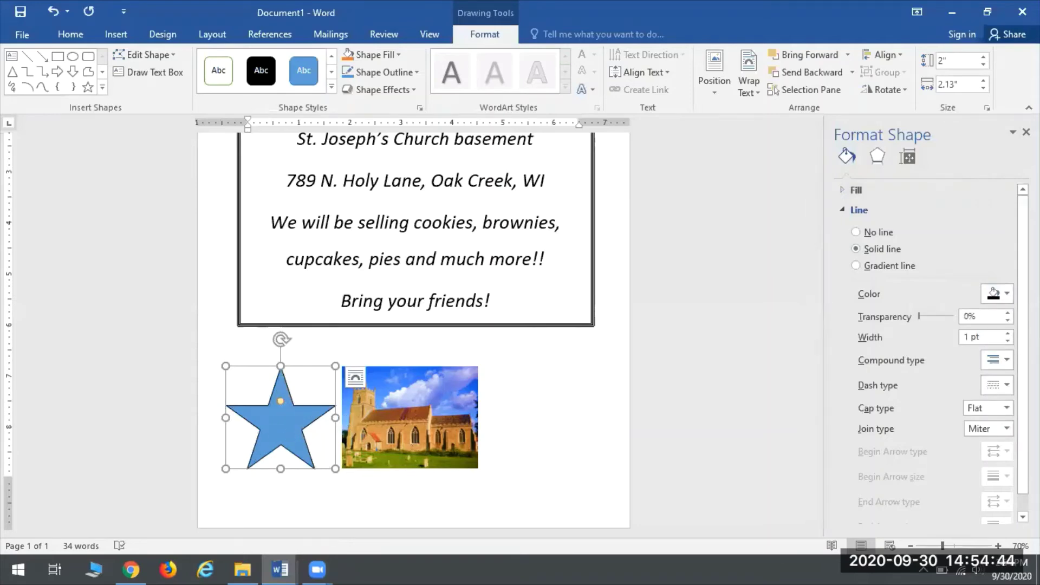
click(1009, 335)
click(1009, 335)
click(1008, 334)
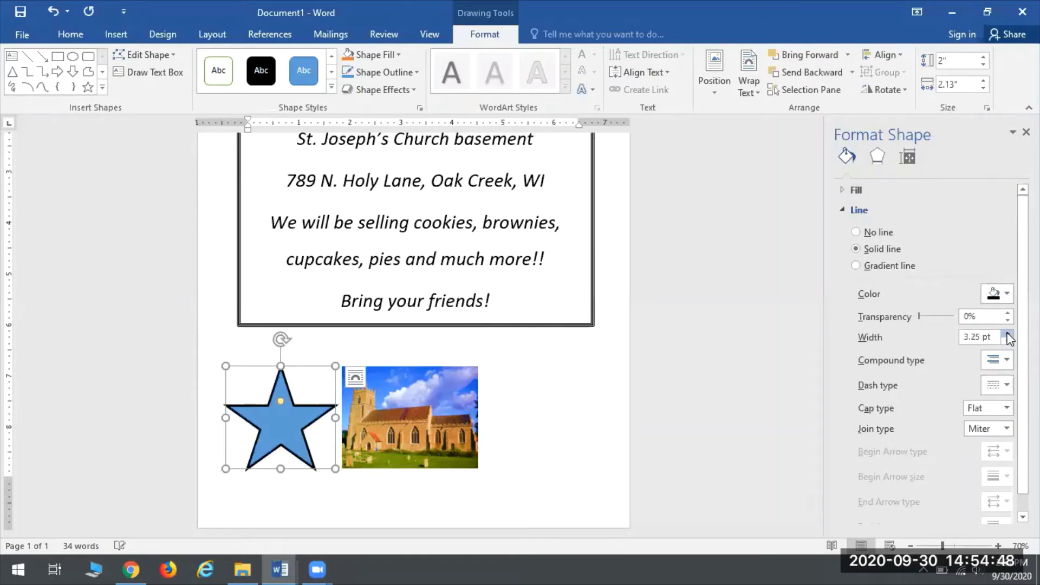
click(1009, 334)
click(1008, 334)
click(1009, 335)
click(1008, 334)
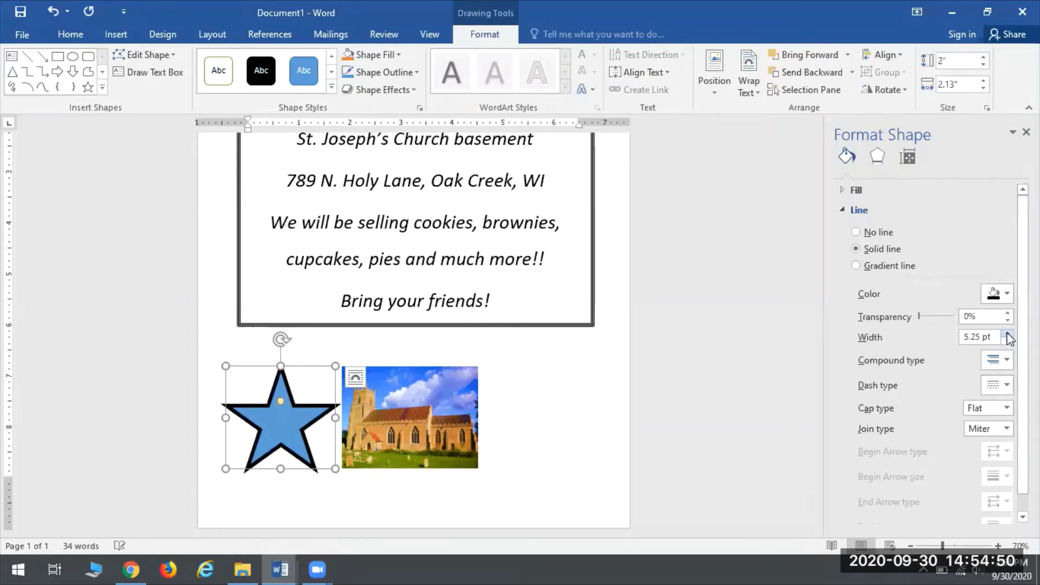
click(1008, 334)
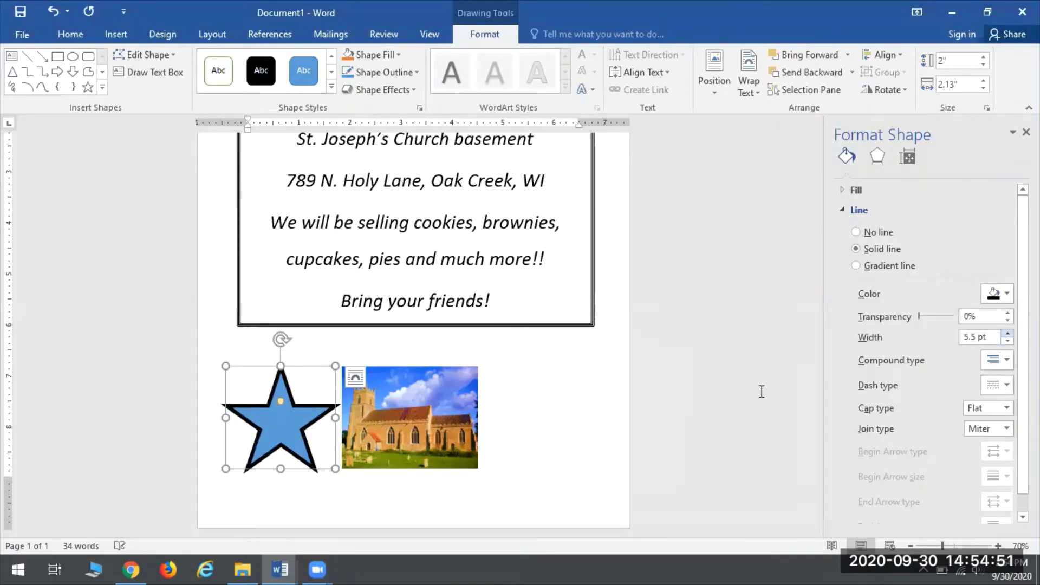
click(1002, 361)
click(993, 438)
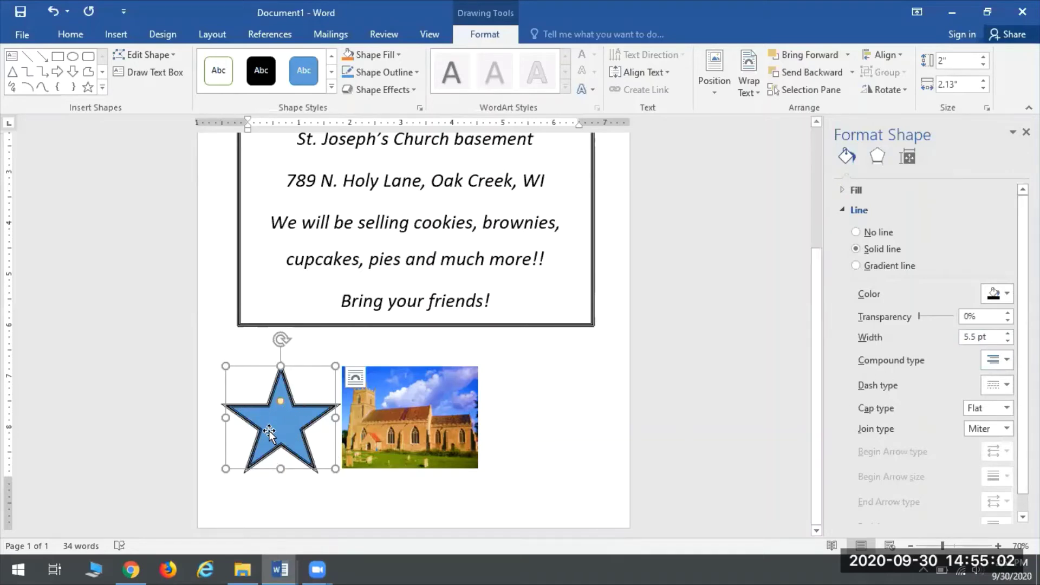
Fill the star with the standard Orange color, a golden shade
click(846, 190)
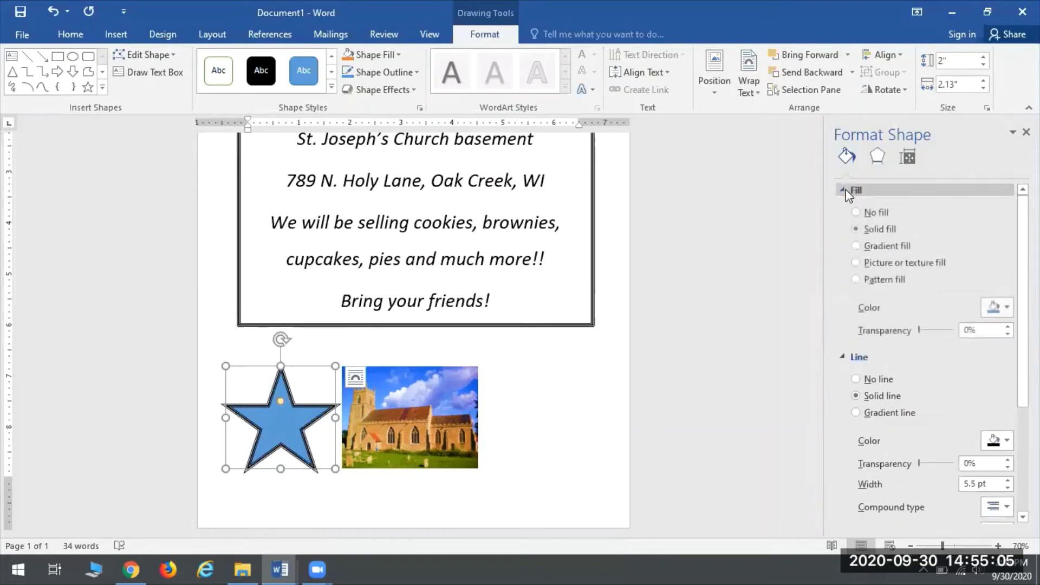
click(1006, 307)
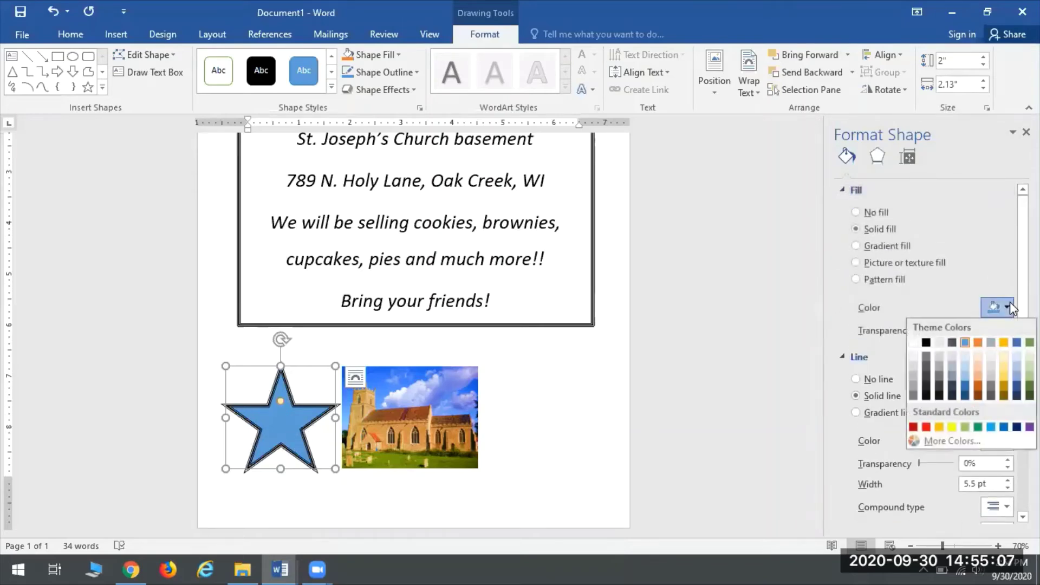
click(940, 427)
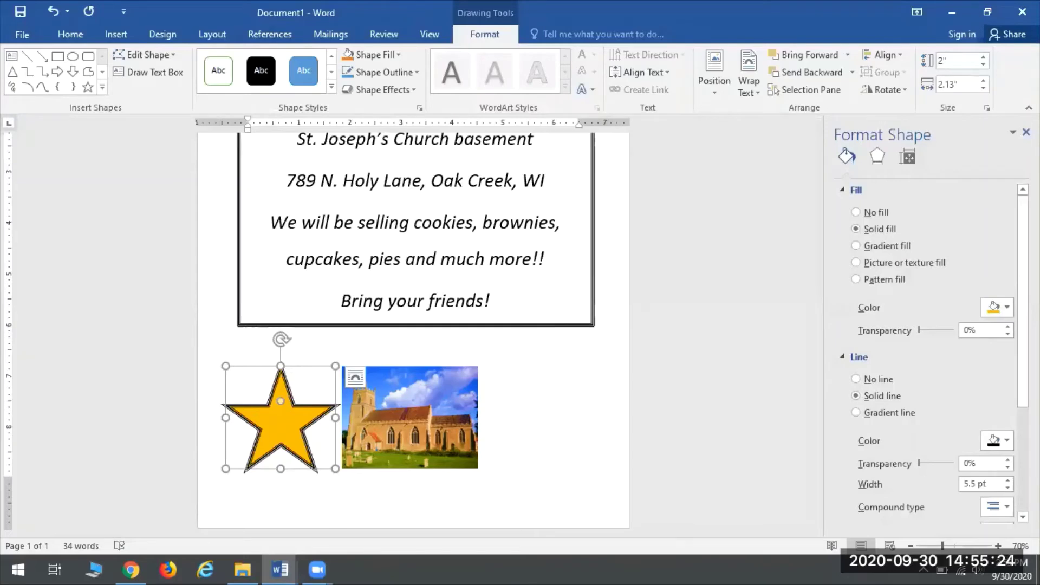
click(1026, 132)
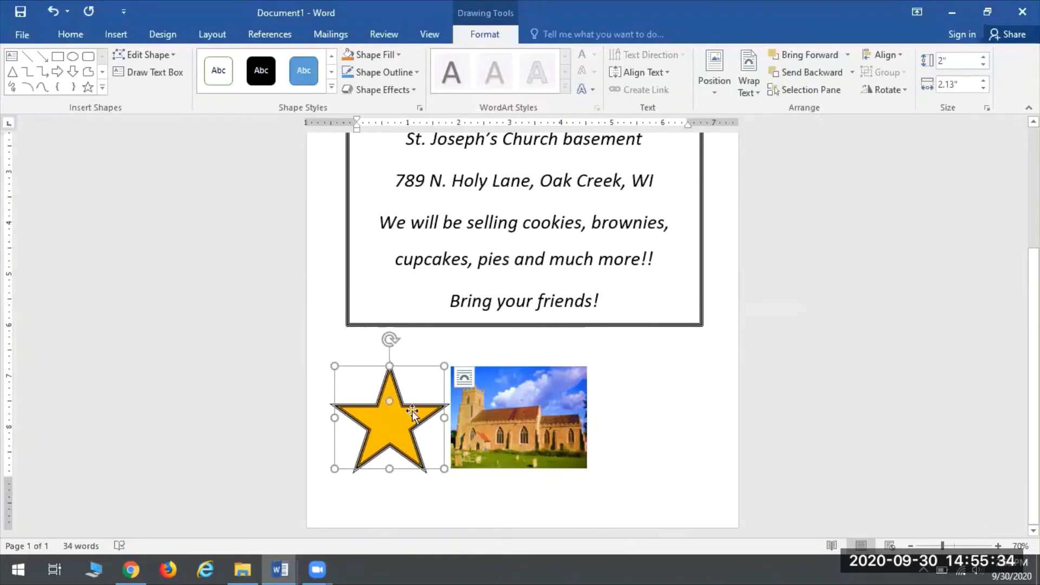
click(116, 36)
click(210, 76)
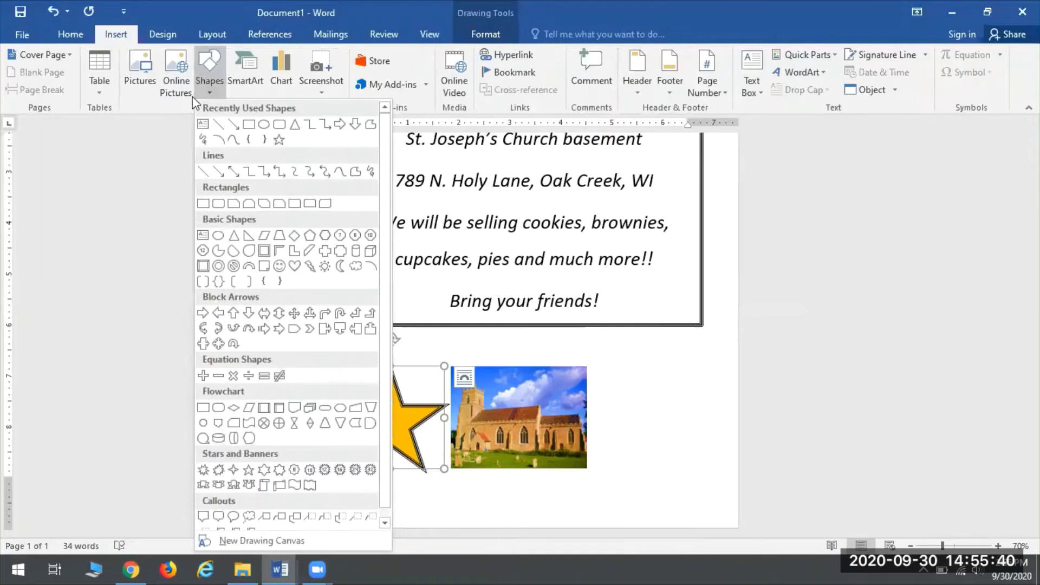
click(420, 451)
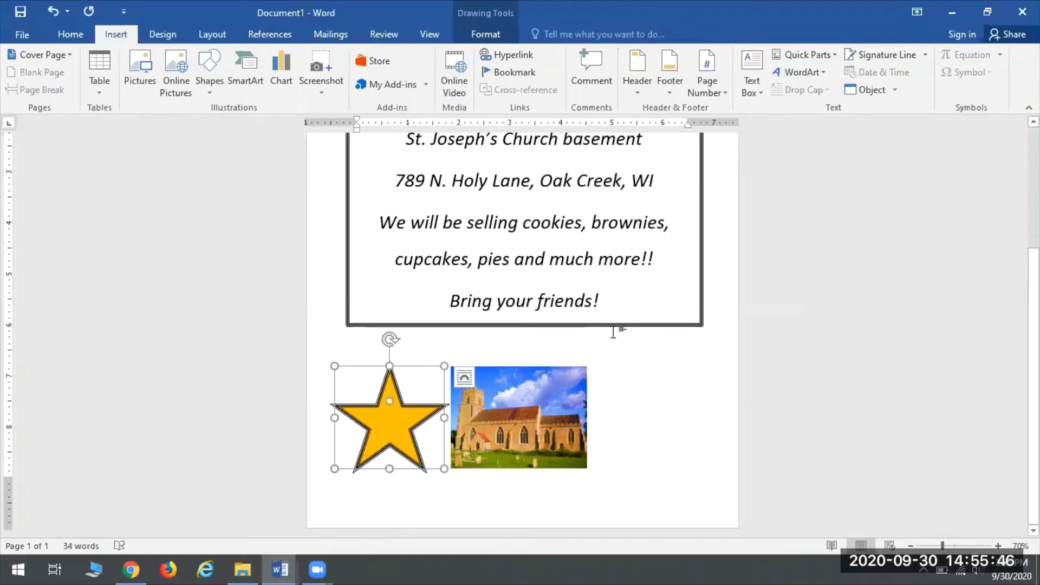
Duplicate the golden star and place the copy on the right side of the church picture, level with the first star
drag(392, 420, 393, 428)
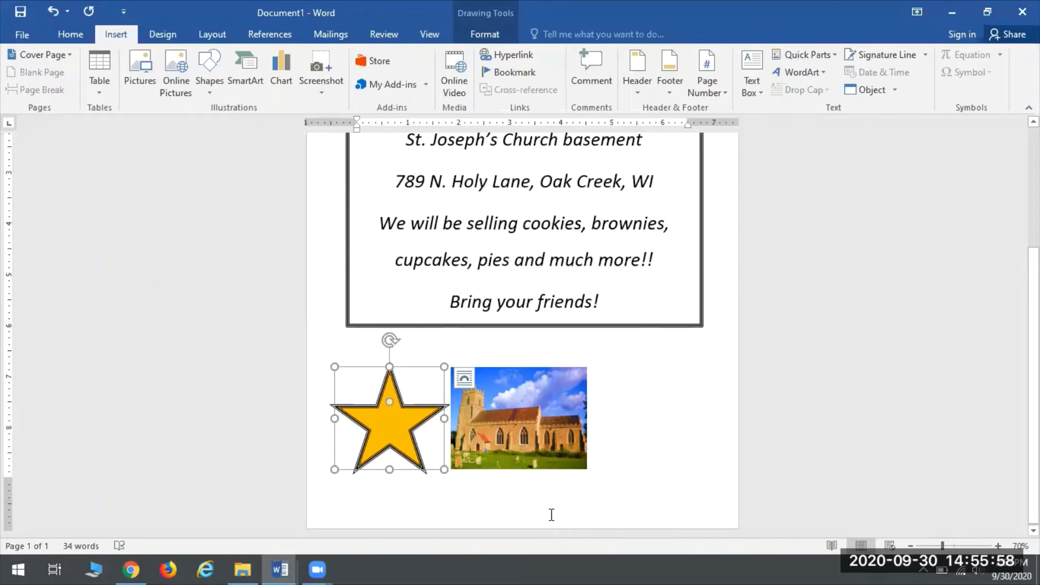
key(ctrl+v)
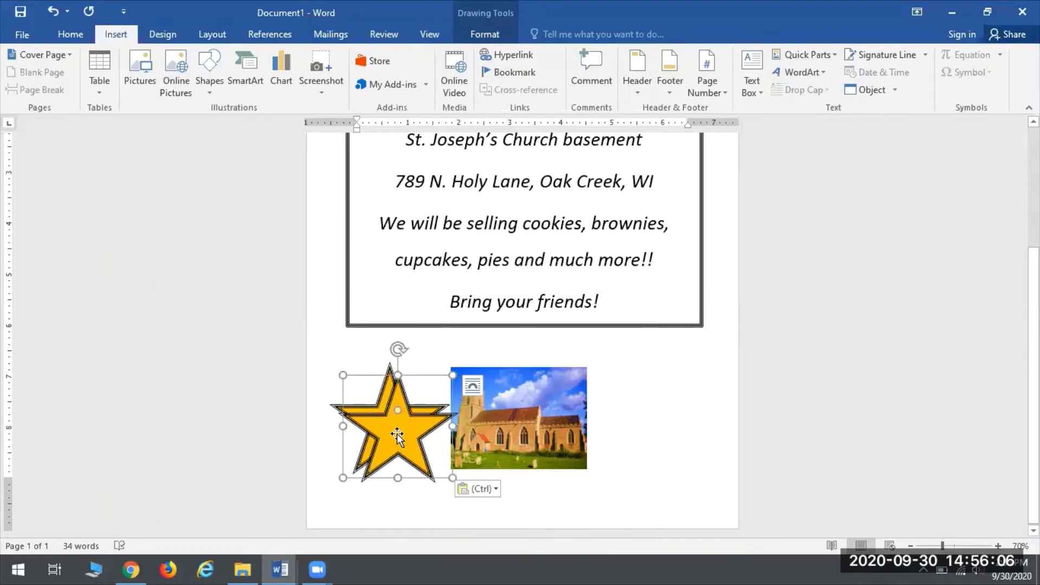
drag(397, 435, 647, 423)
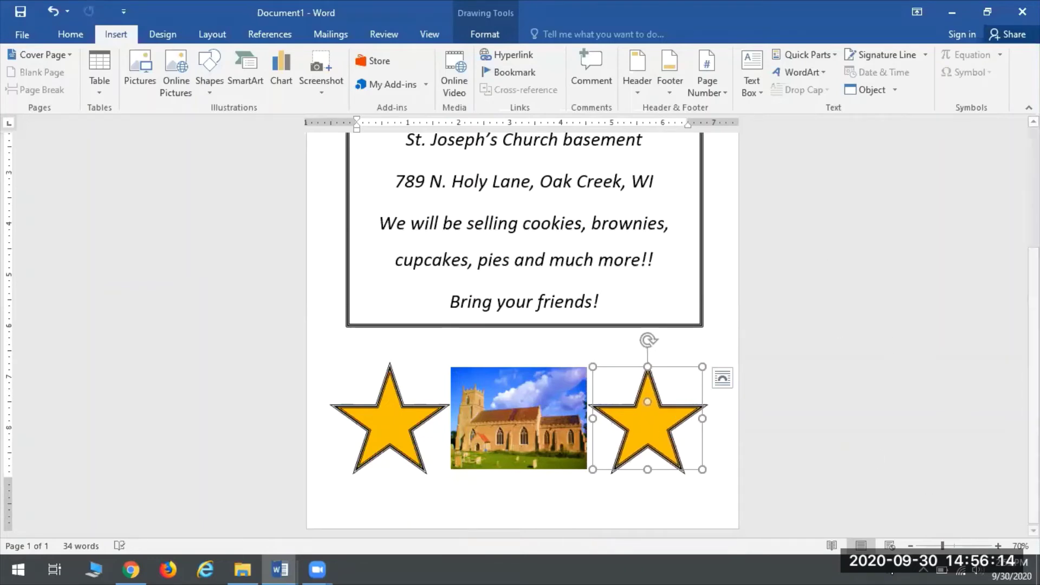
Move the event details text box slightly down, leaving more room beneath the Church Bake Sale title
click(911, 546)
click(911, 546)
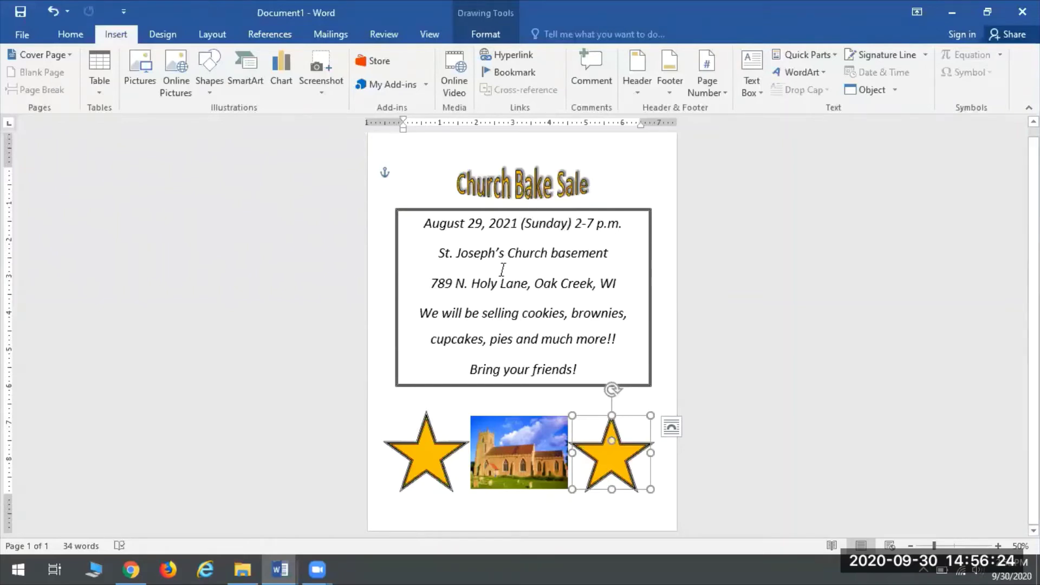
drag(528, 209, 526, 224)
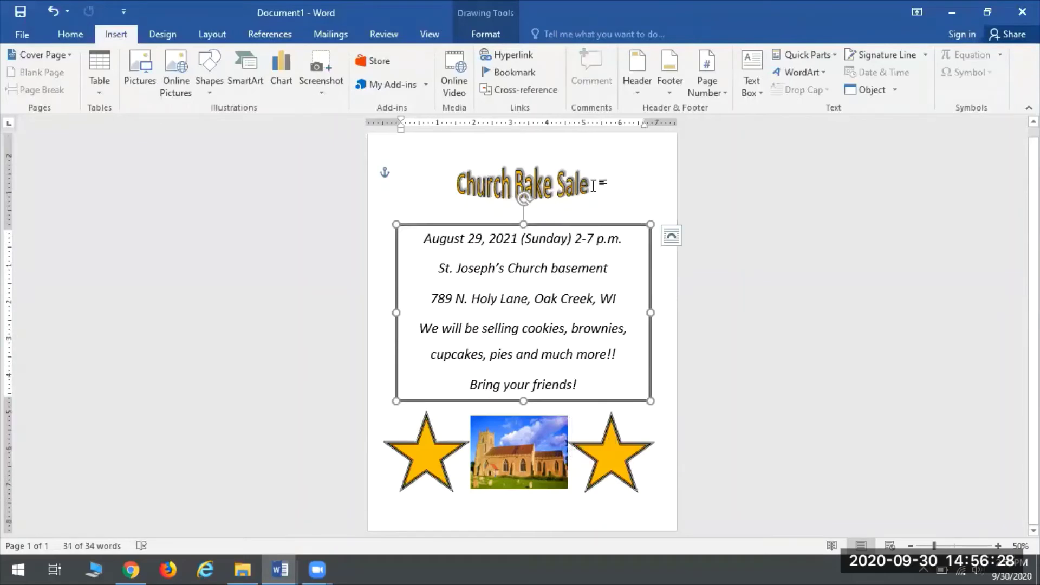
Enlarge the Church Bake Sale WordArt title and center it above the text box
click(590, 185)
drag(591, 201, 624, 210)
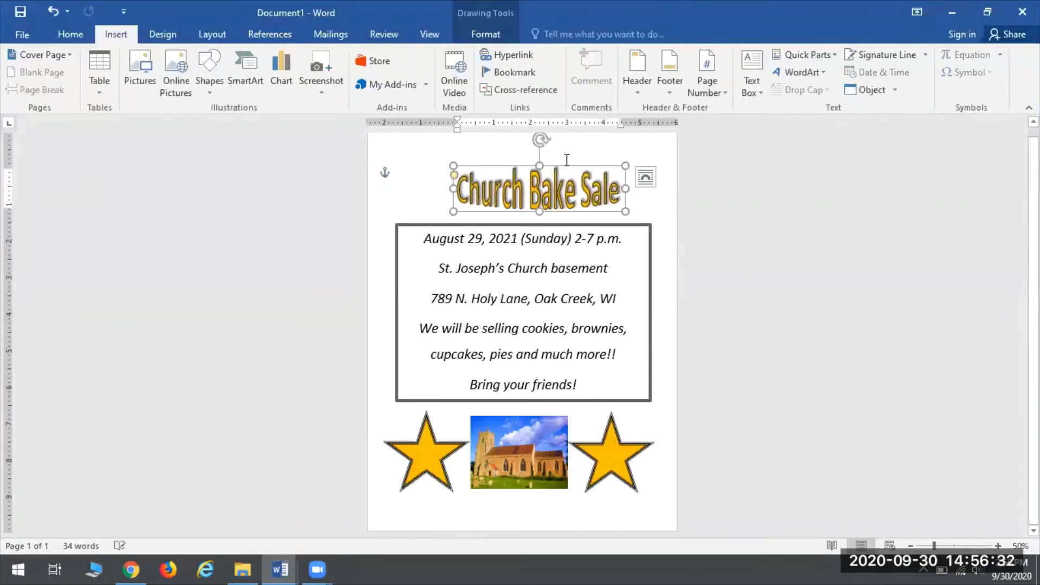
drag(580, 167, 560, 167)
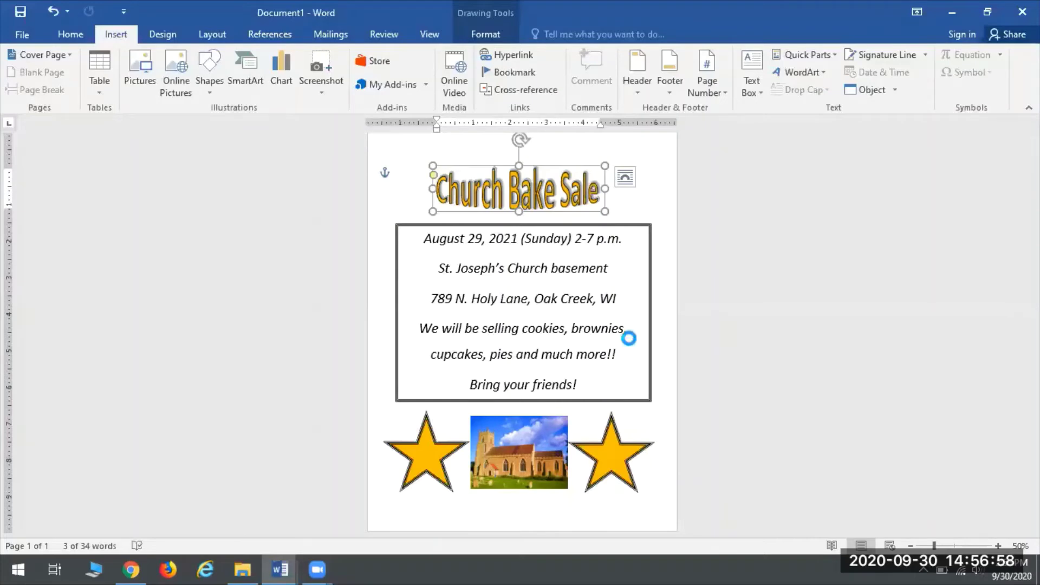
Create a new blank document
key(ctrl+n)
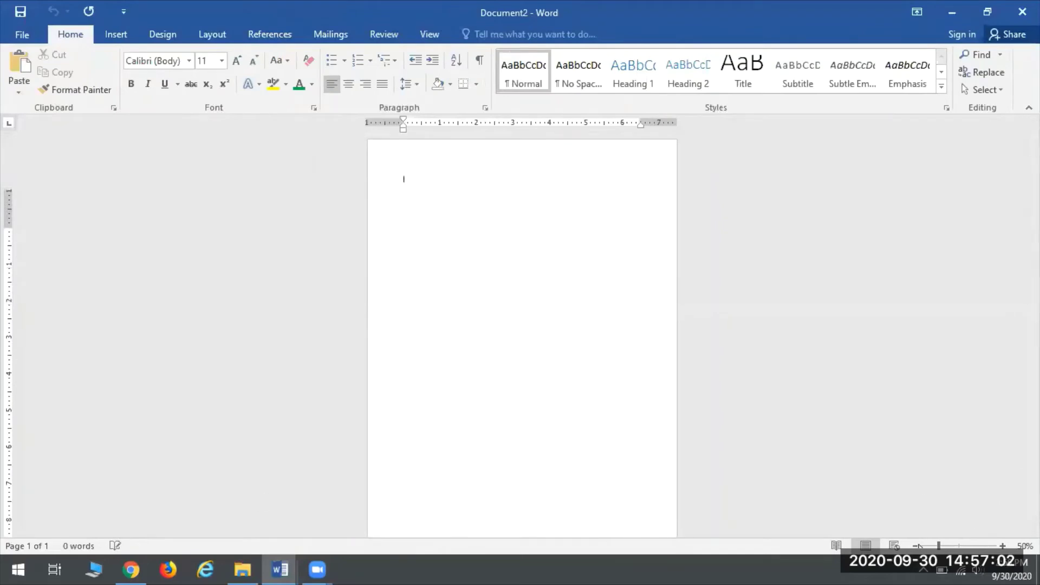
click(917, 545)
click(1003, 546)
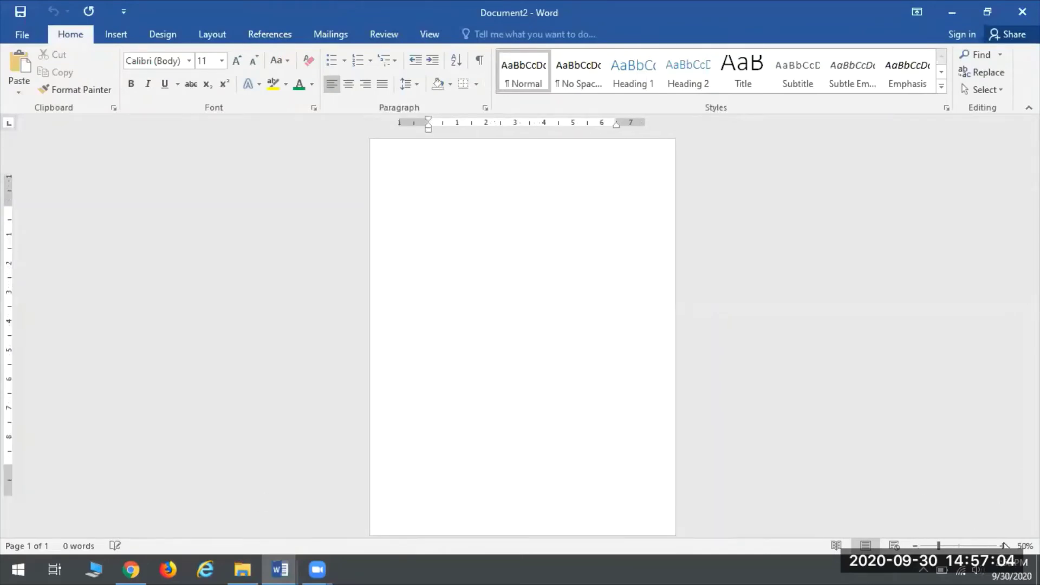
click(1002, 545)
click(1002, 545)
click(1003, 545)
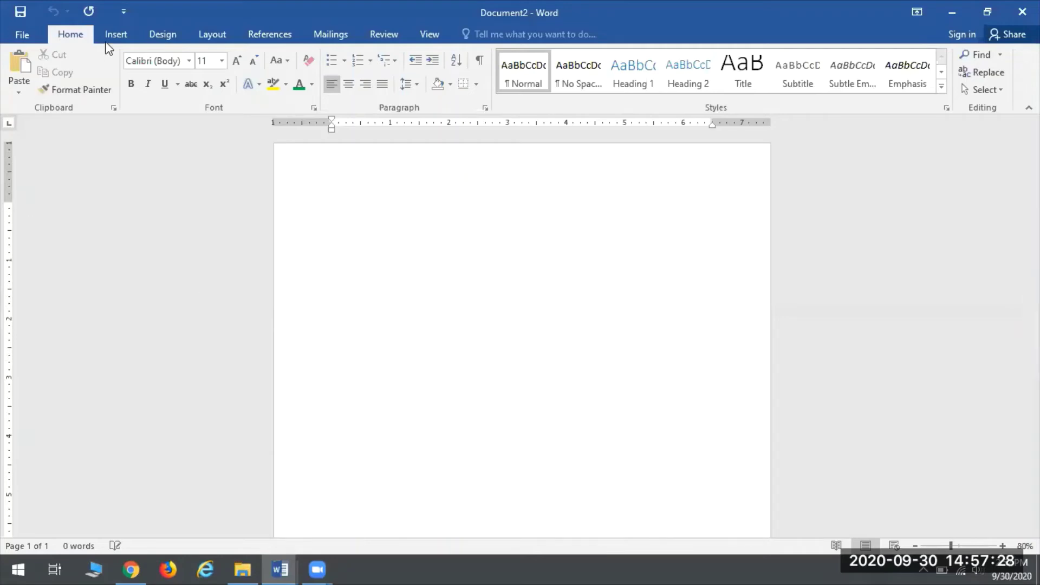
click(111, 36)
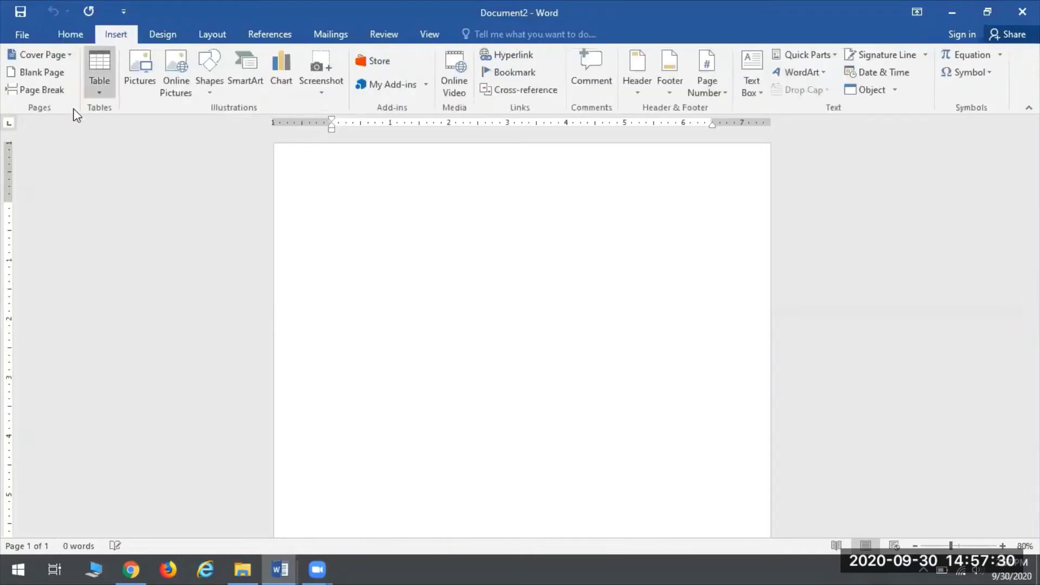
click(99, 64)
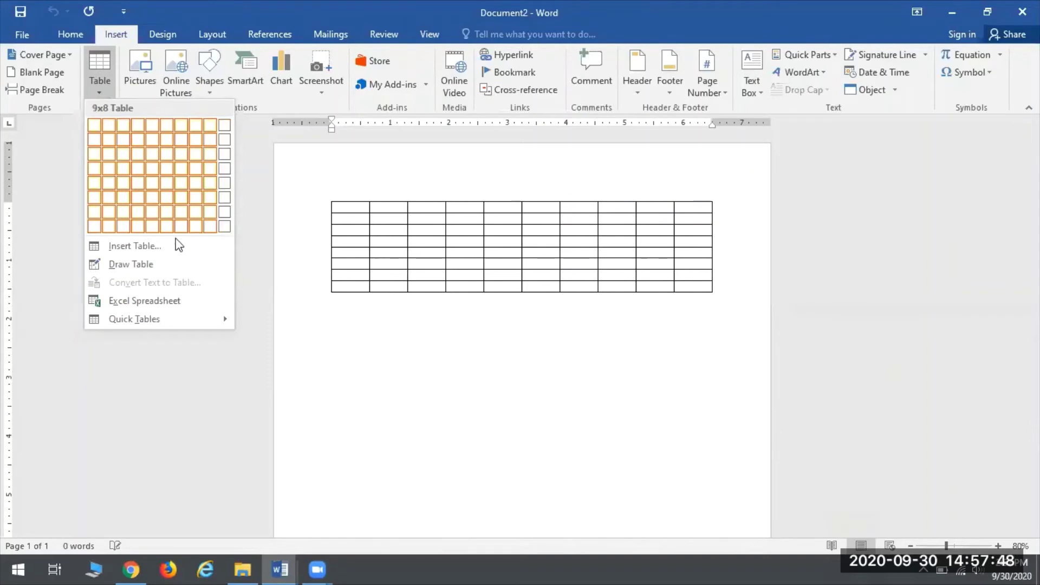
click(138, 269)
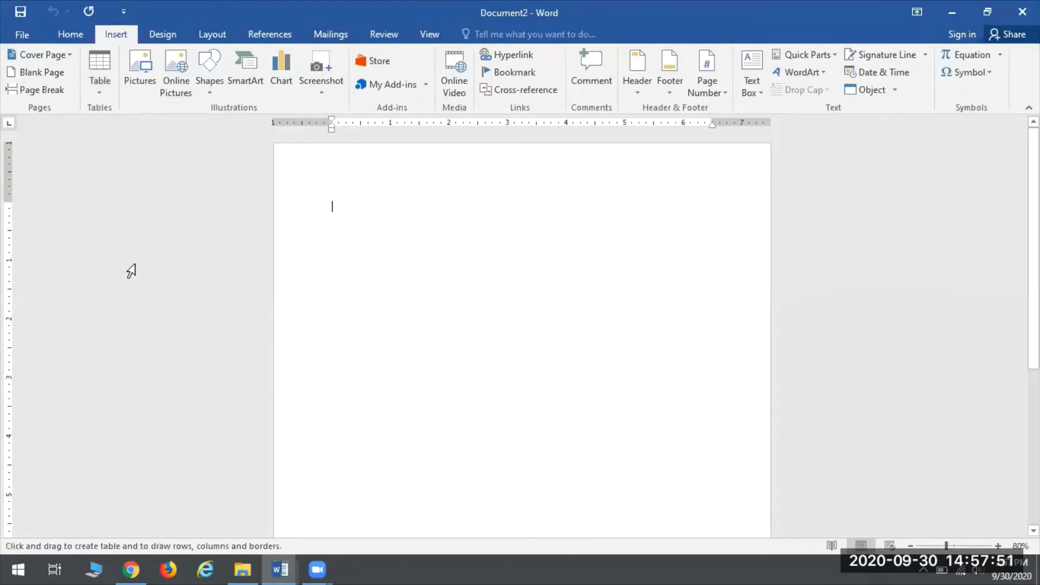
click(98, 80)
click(132, 245)
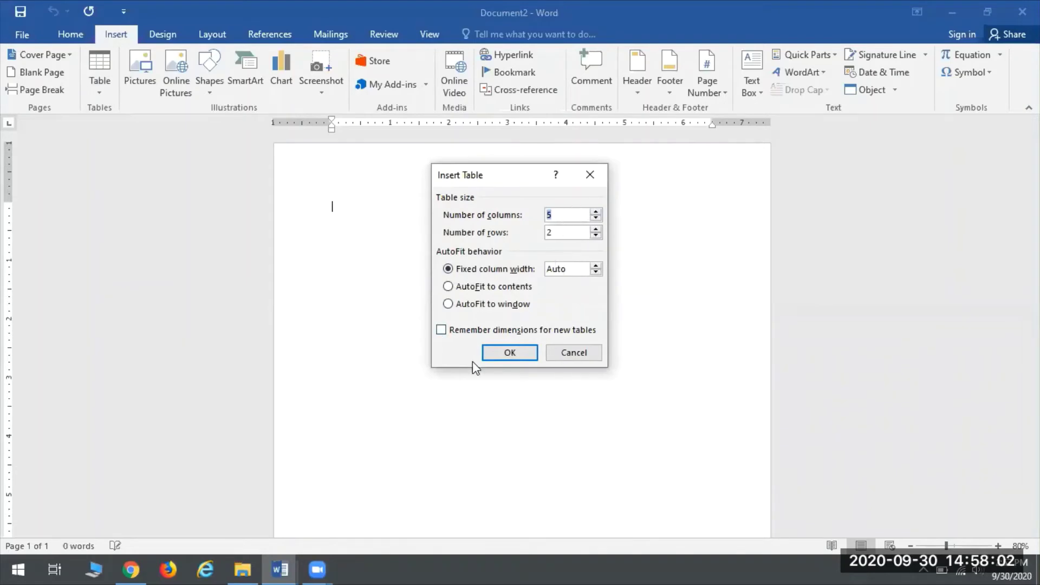
click(574, 354)
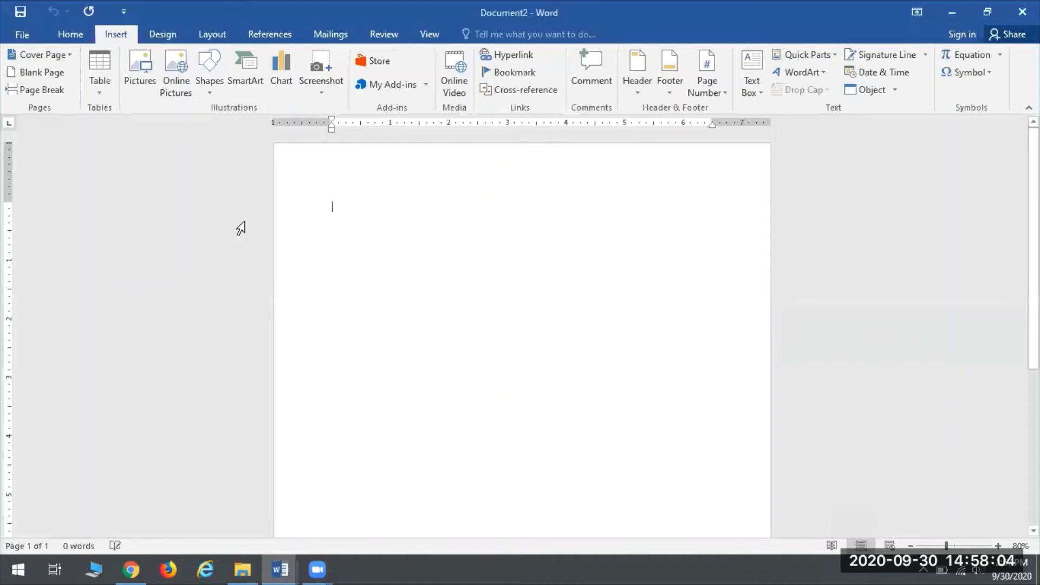
Insert a table with 2 columns and 8 rows and enter Party Sign-Up in its first cell
click(100, 81)
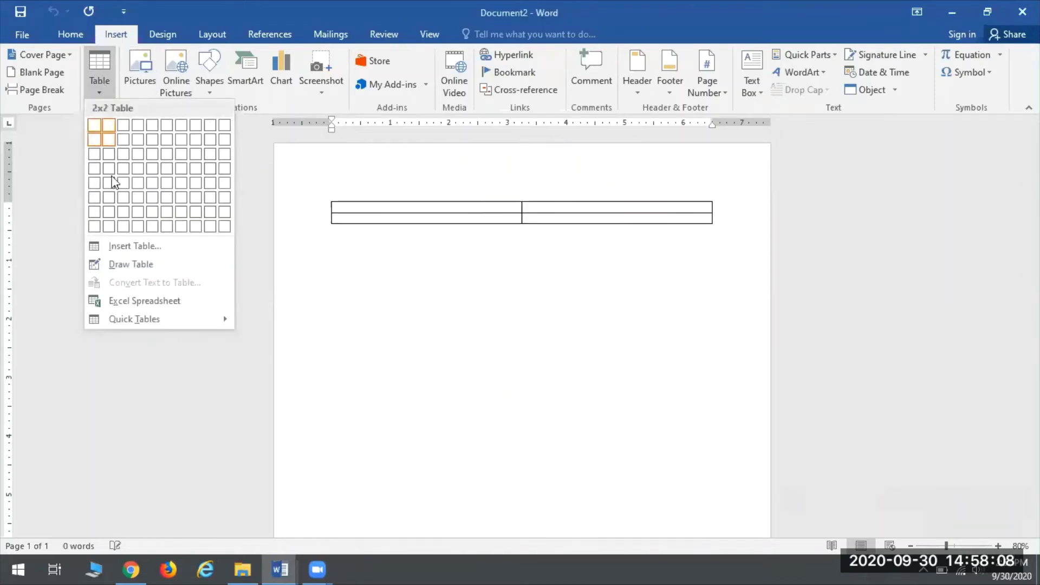
click(108, 223)
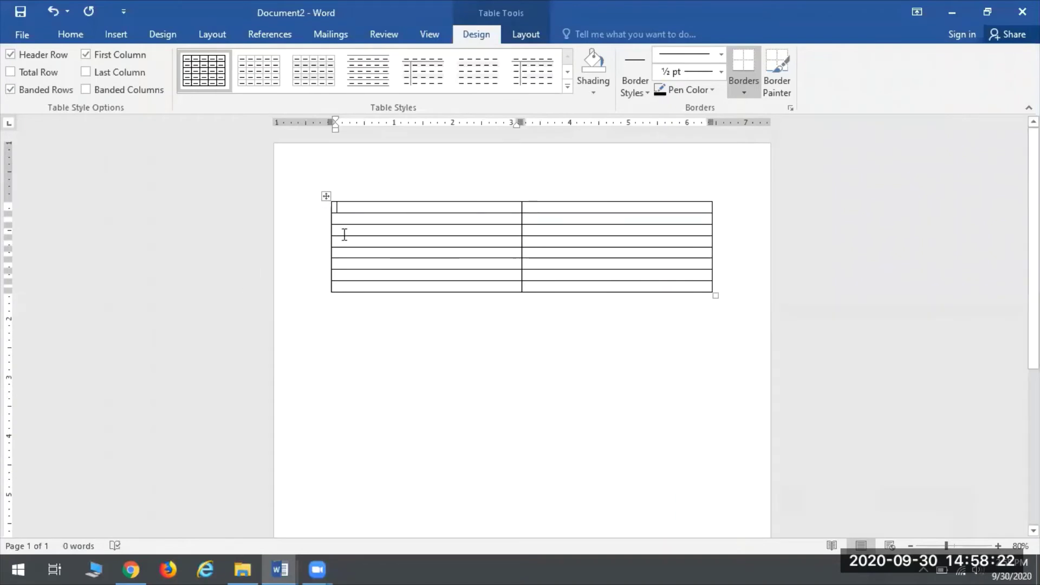
text(Party Si)
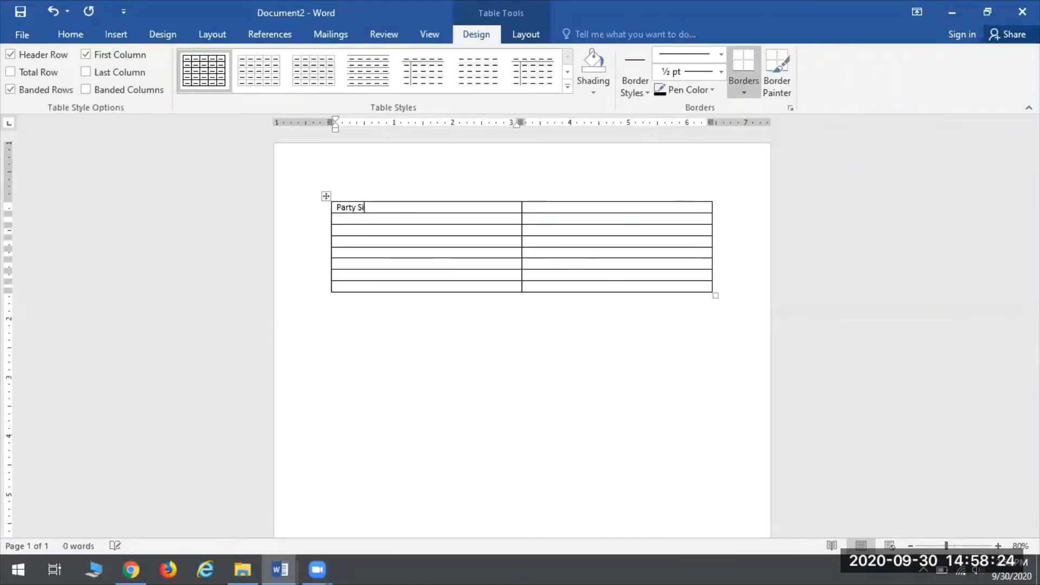
text(gn-Up)
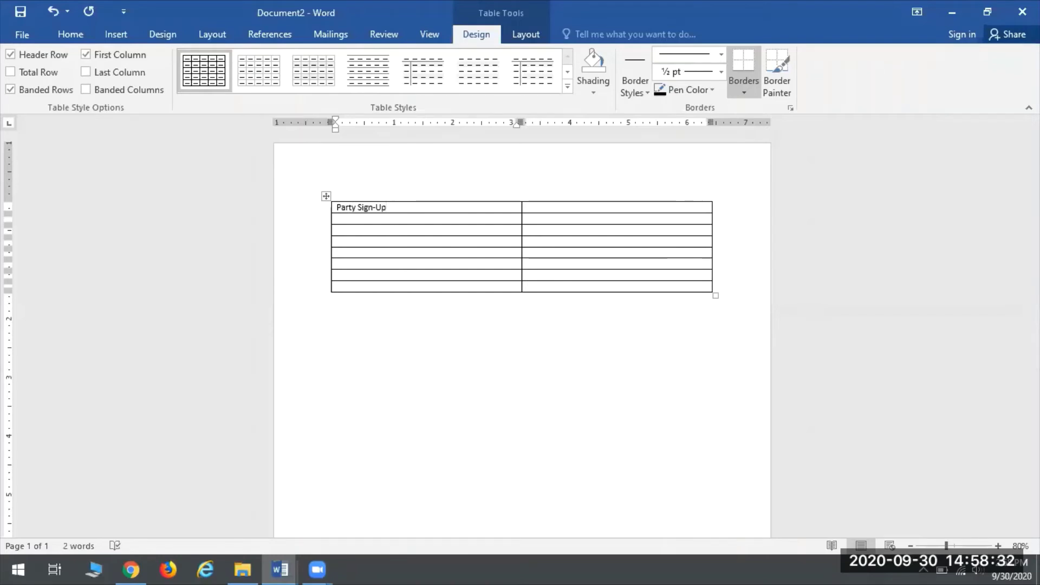
key(Return)
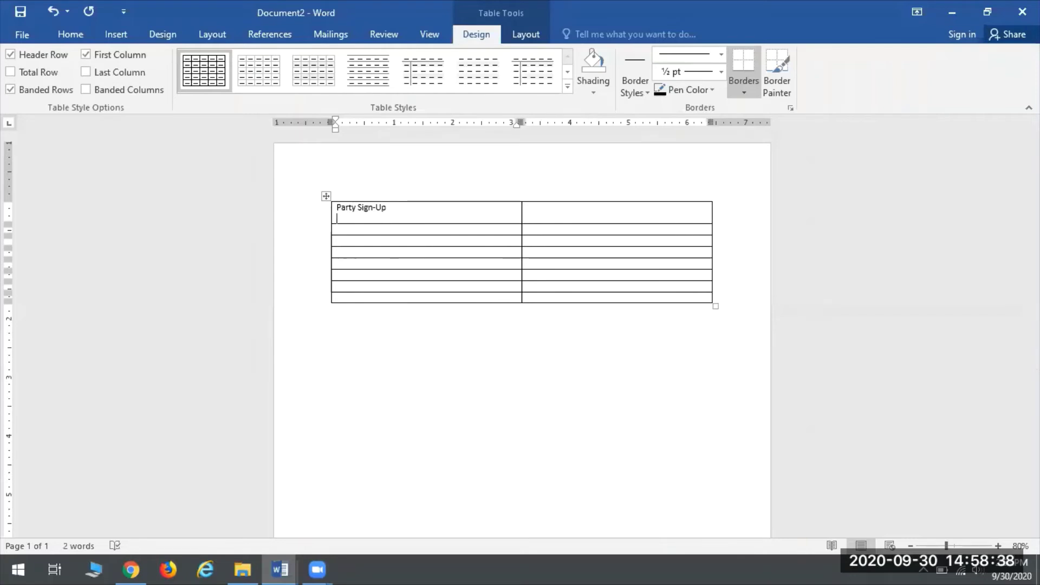
key(BackSpace)
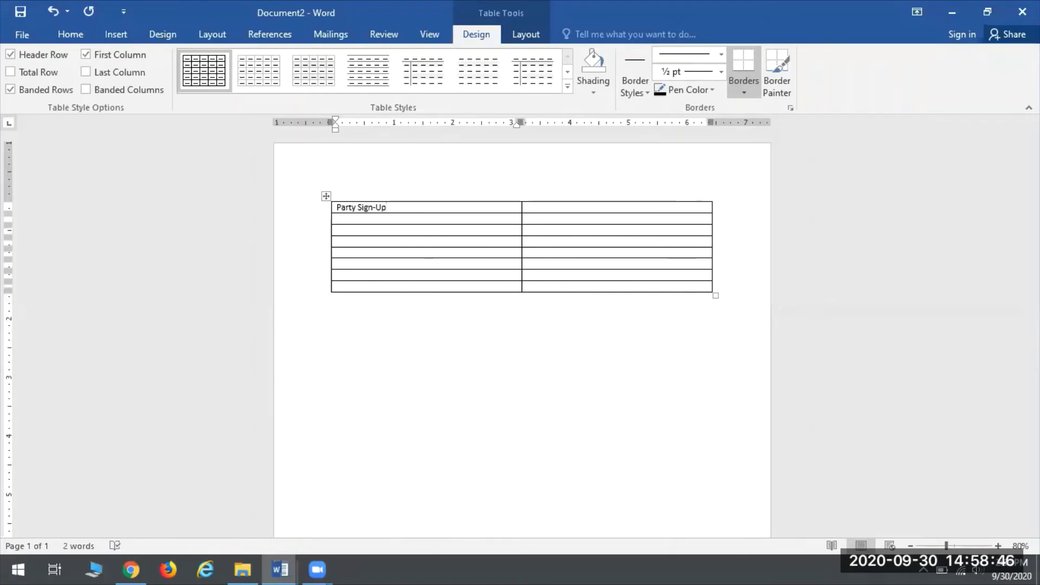
key(Tab)
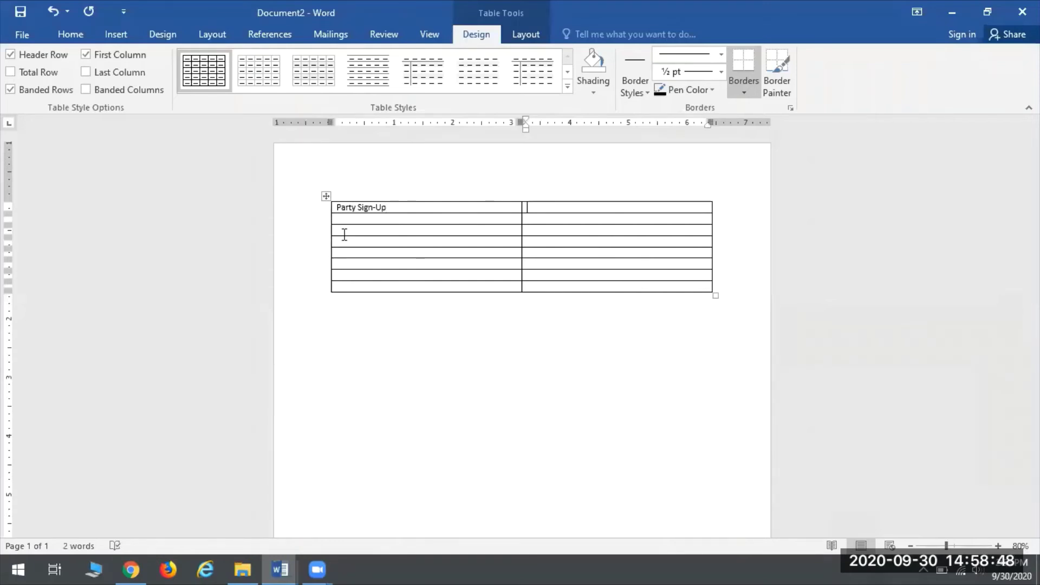
key(Tab)
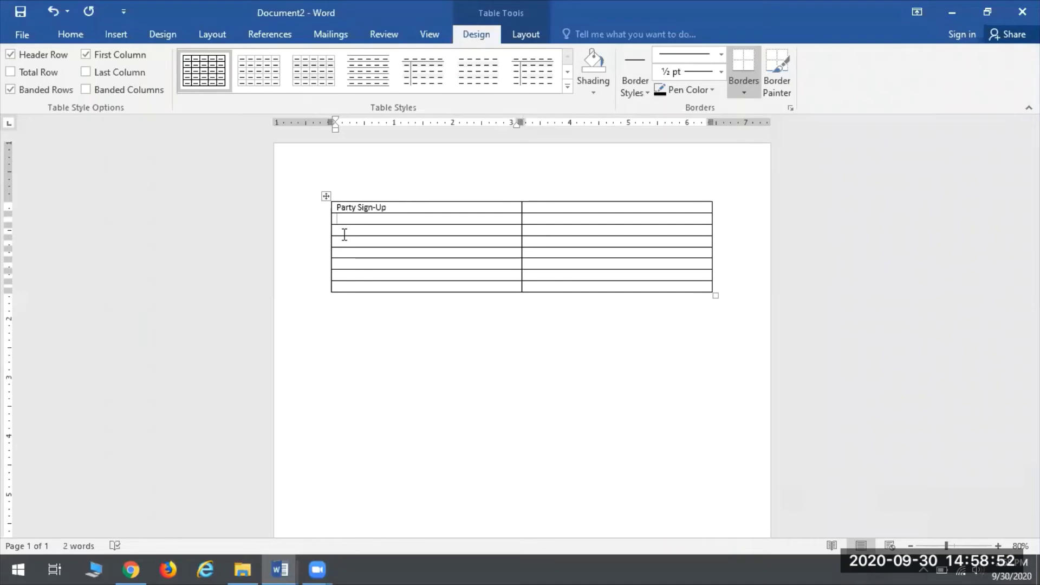
key(Down)
key(Down)
key(Down)
key(Down)
key(Up)
key(Up)
key(Right)
key(Right)
key(Left)
key(Left)
key(Left)
key(Left)
key(Left)
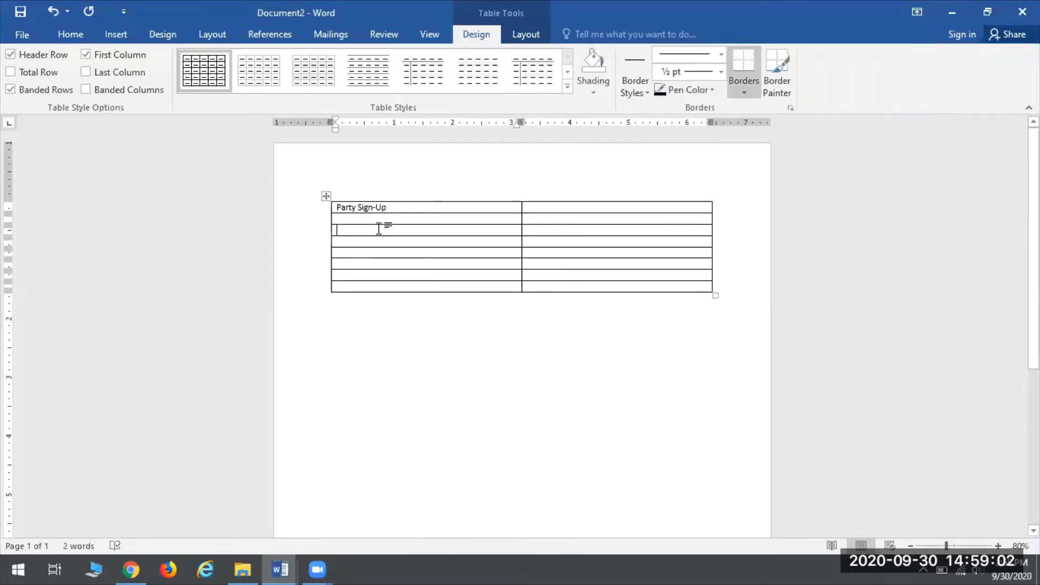
Enter the column headings Name and Dish/Task in the table's second row
click(998, 545)
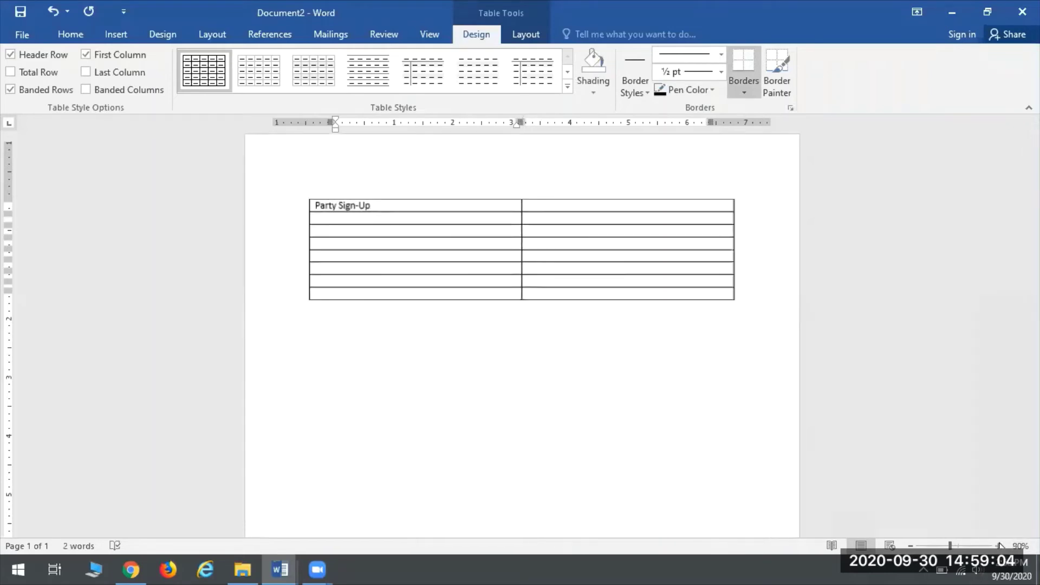
click(999, 545)
click(998, 546)
click(998, 546)
scroll(314, 248, up, 1)
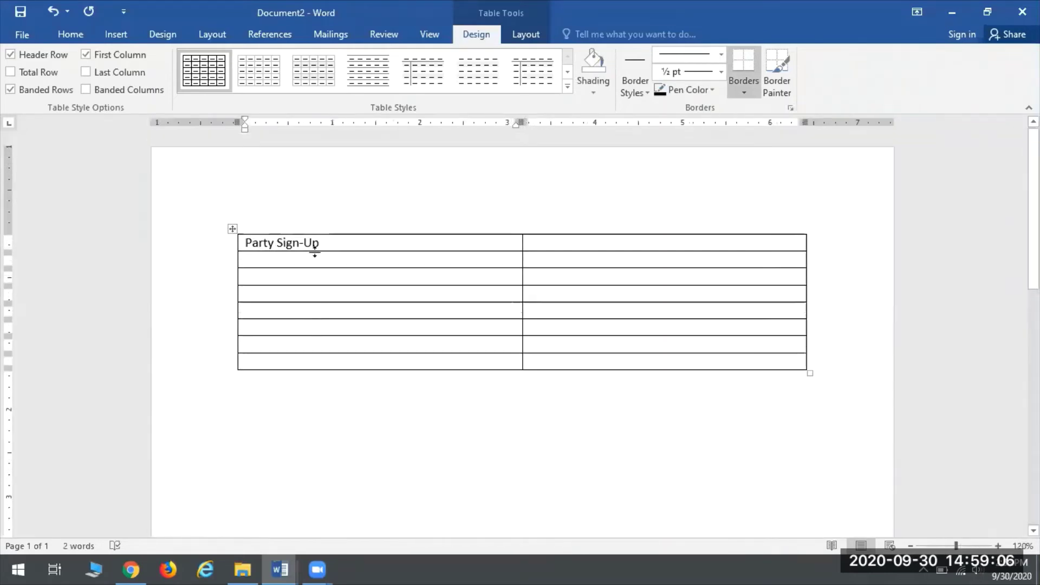
click(291, 262)
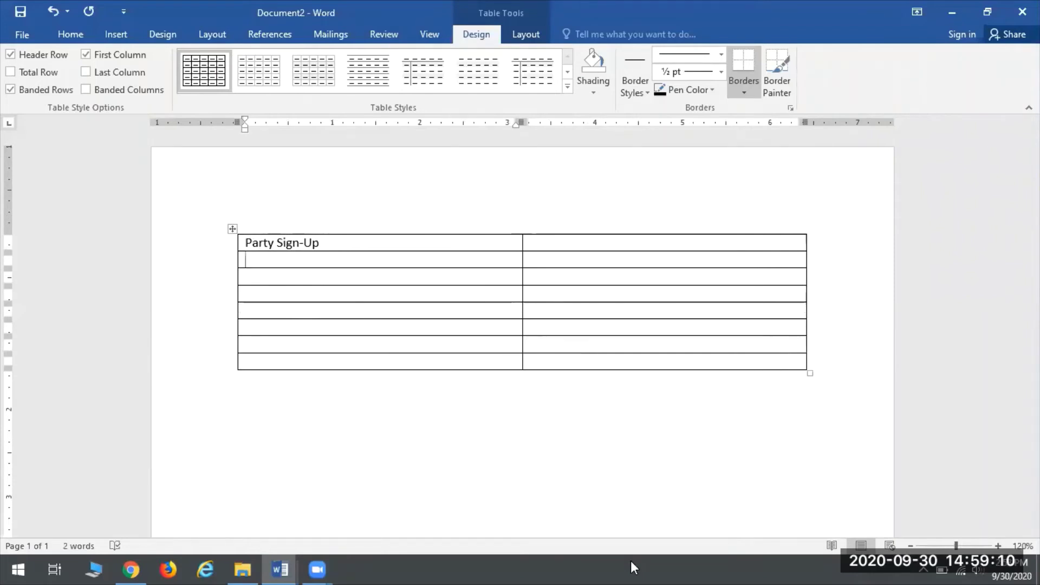
text(Name)
key(Tab)
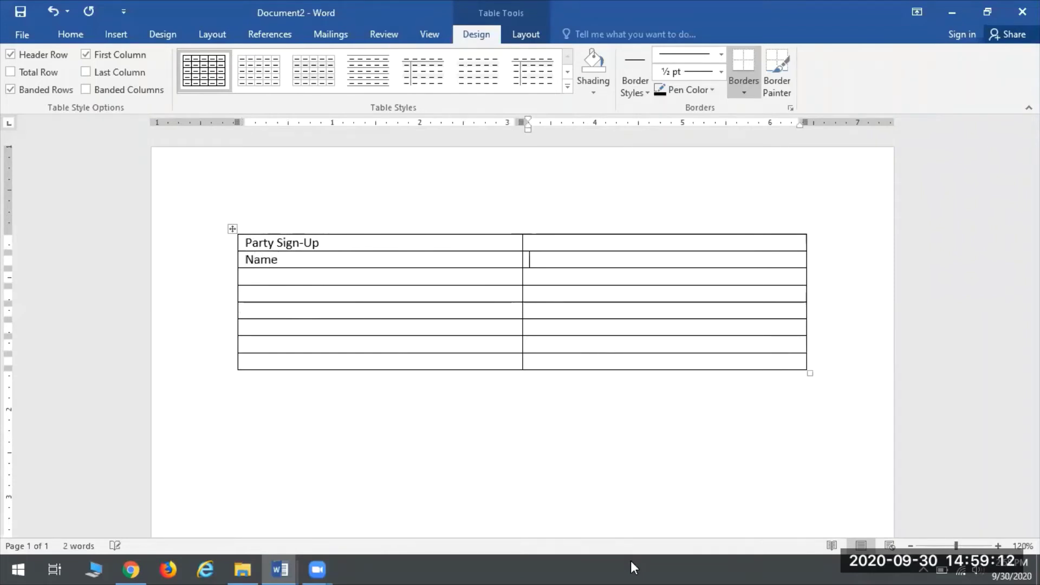
text(Dish/Task)
Fill the cells below Dish/Task with Decorations, Dessert, Hamburgers, Chips, Salads and Drinks, one per row
text(De)
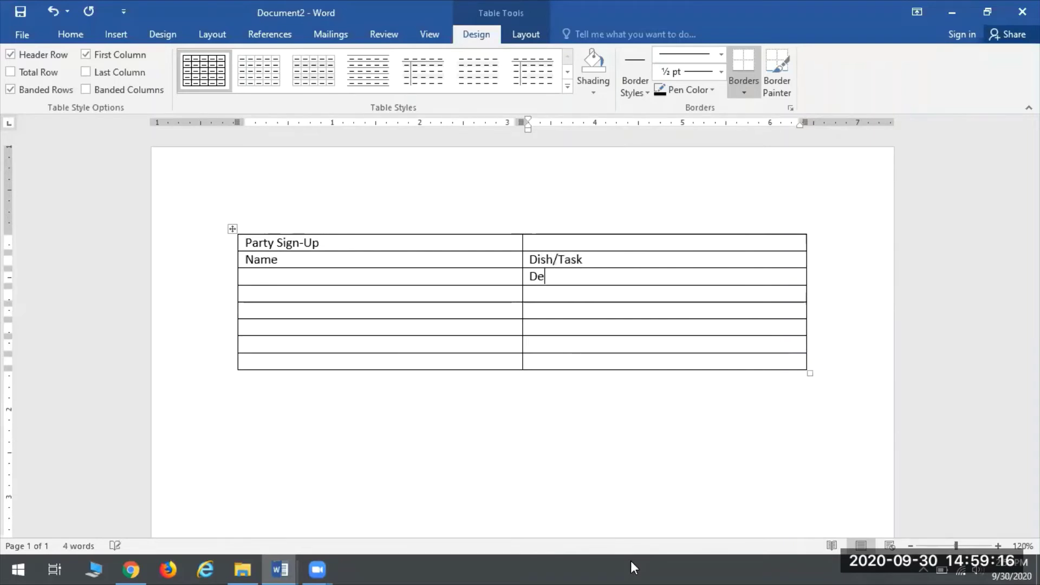
text(corations)
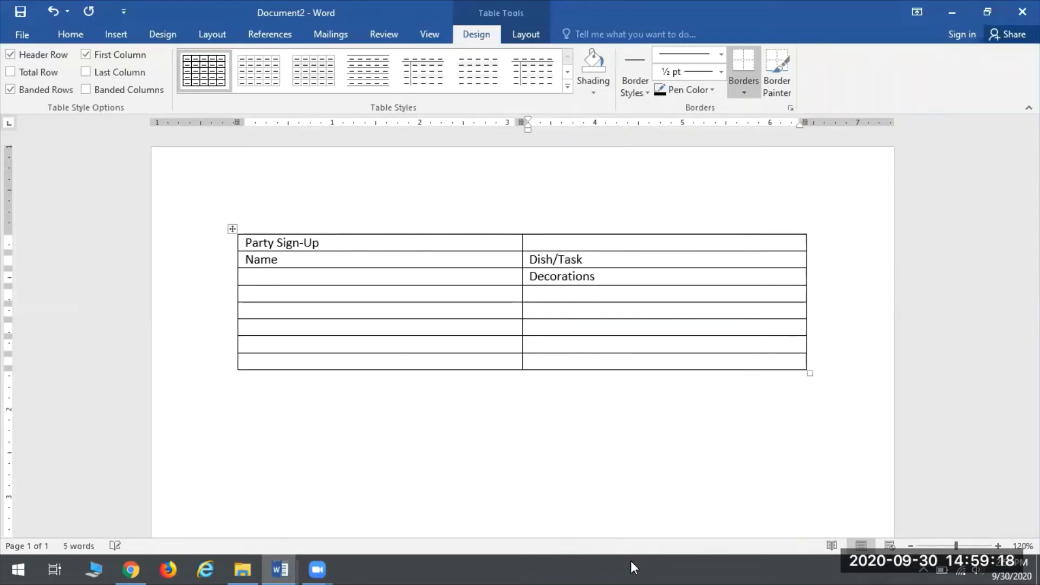
key(Down)
text(Dessert)
key(Down)
text(Hamburgers )
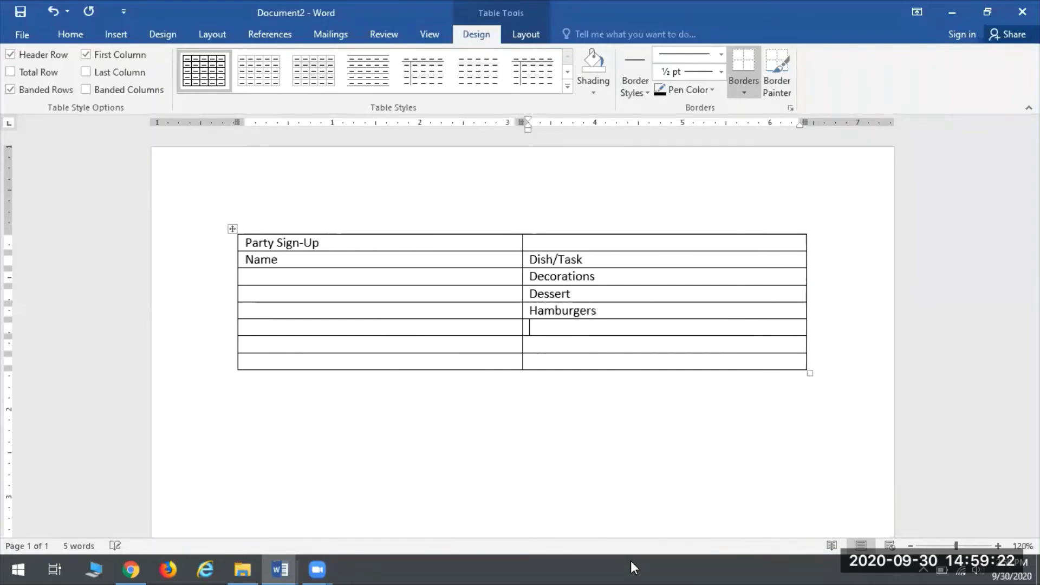
text(Chips)
key(Down)
text(S)
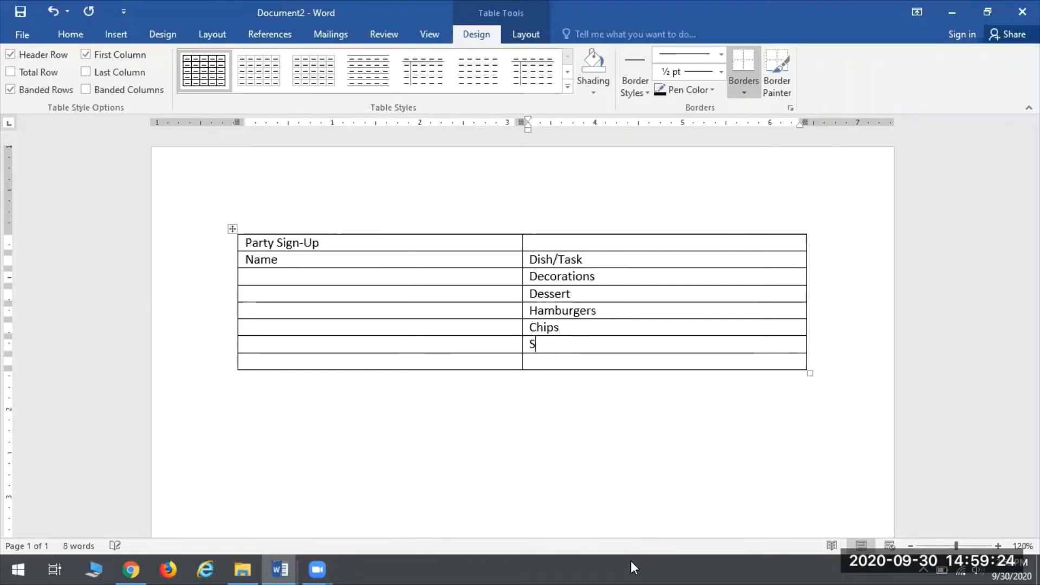
text(alads)
key(Down)
text(Drinks)
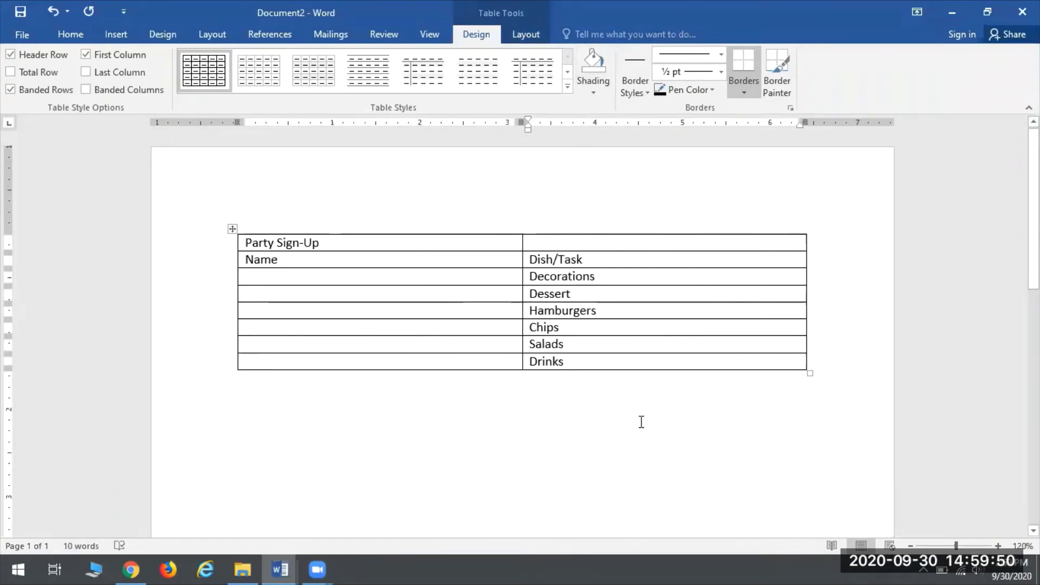
Add a column after the Dish/Task column and enter "Comments" as its heading in the second row
click(359, 471)
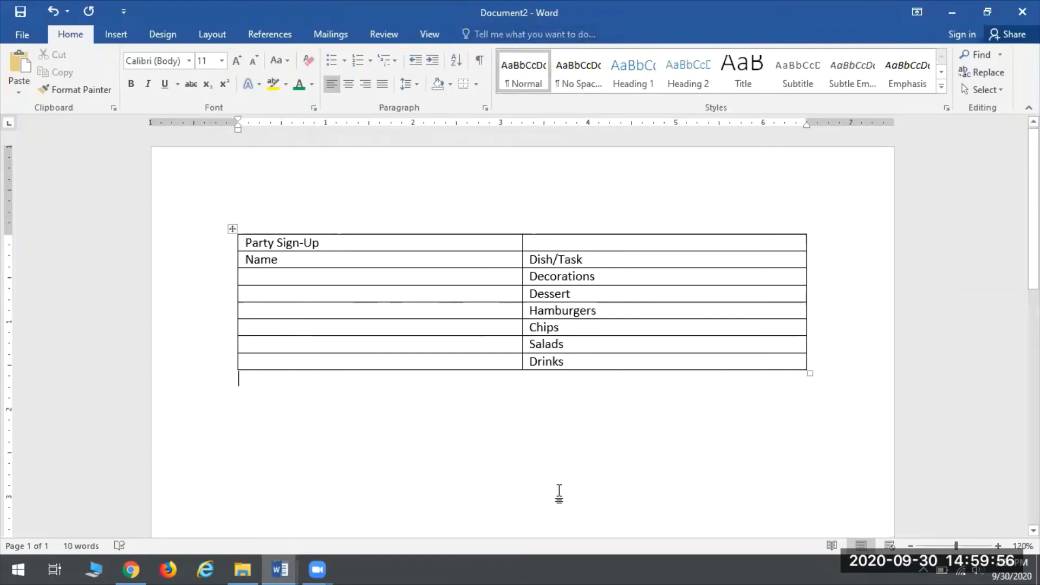
click(600, 296)
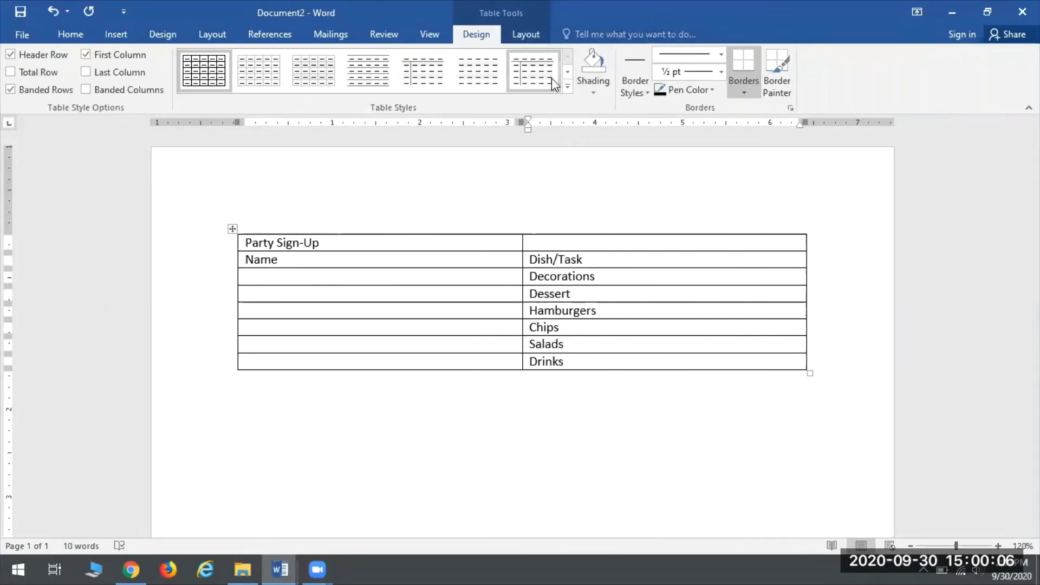
click(523, 36)
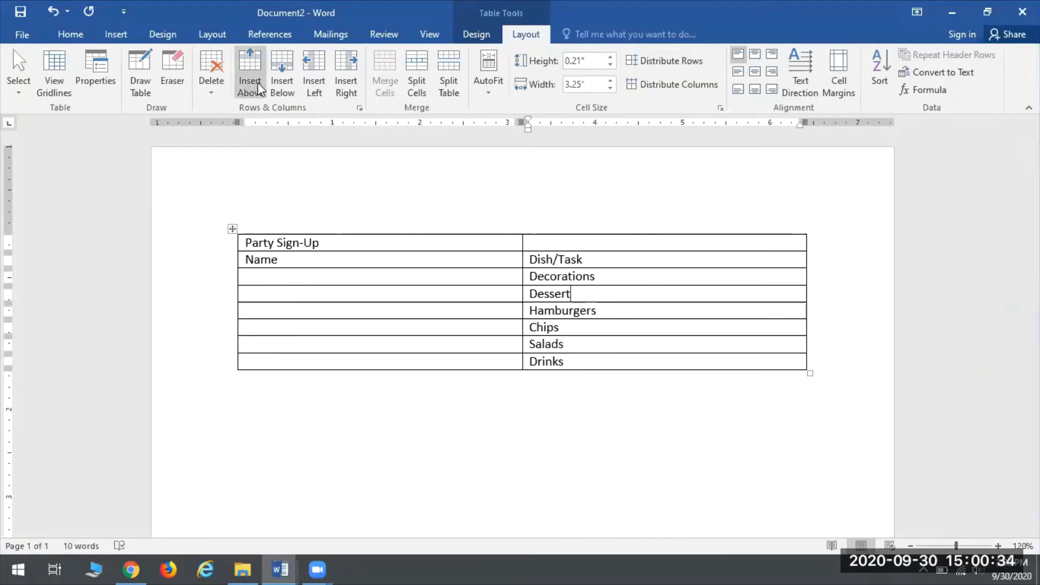
click(347, 83)
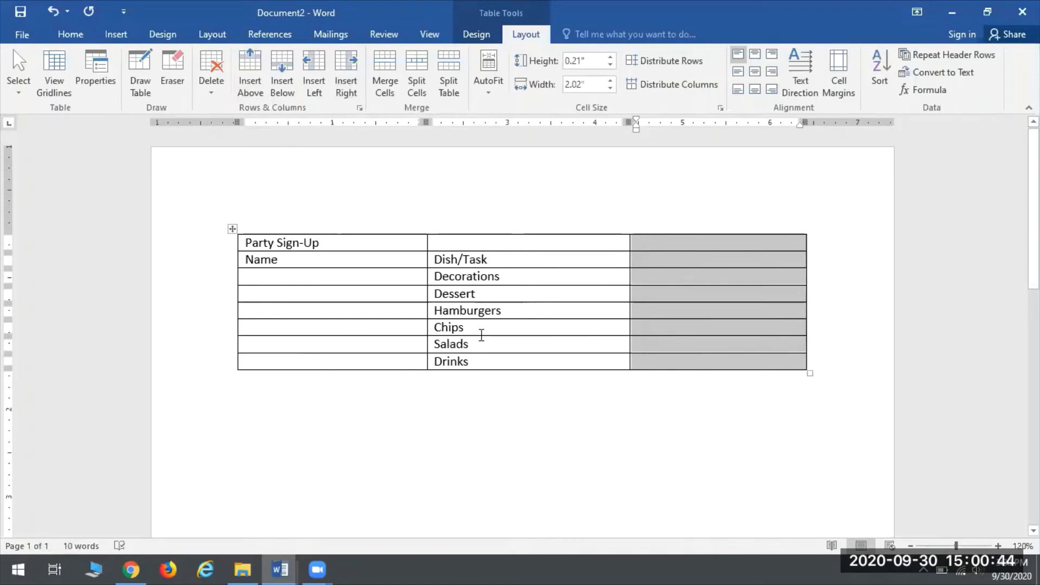
click(684, 260)
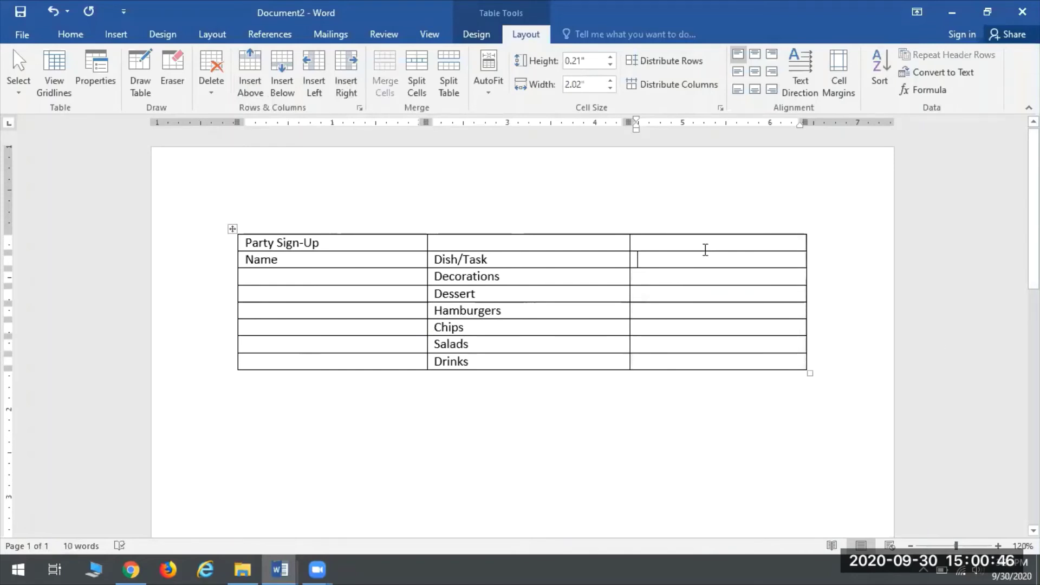
text(Comments)
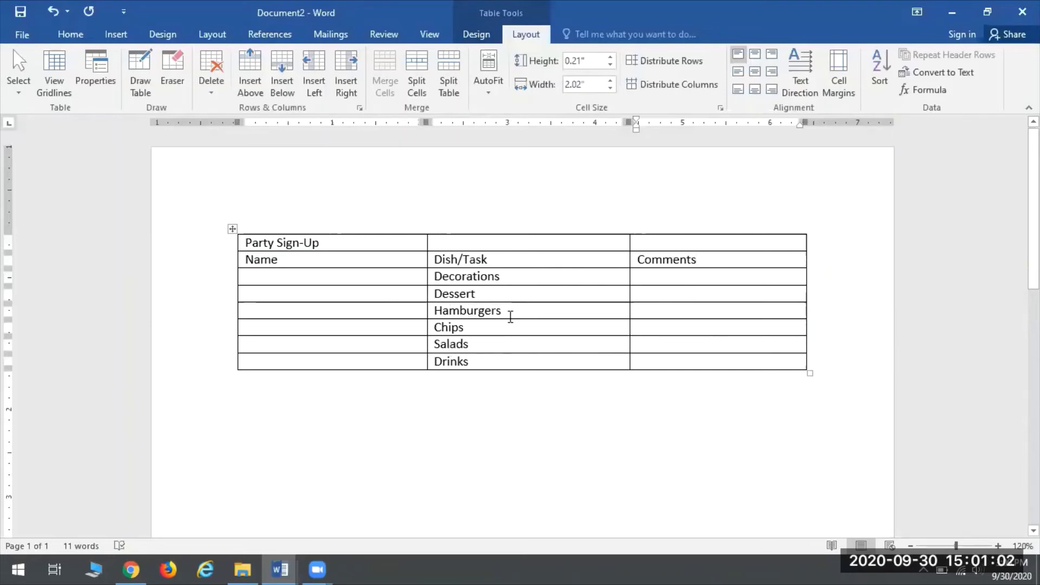
Insert a row below Hamburgers and enter "Brats" in its Dish/Task cell
click(509, 310)
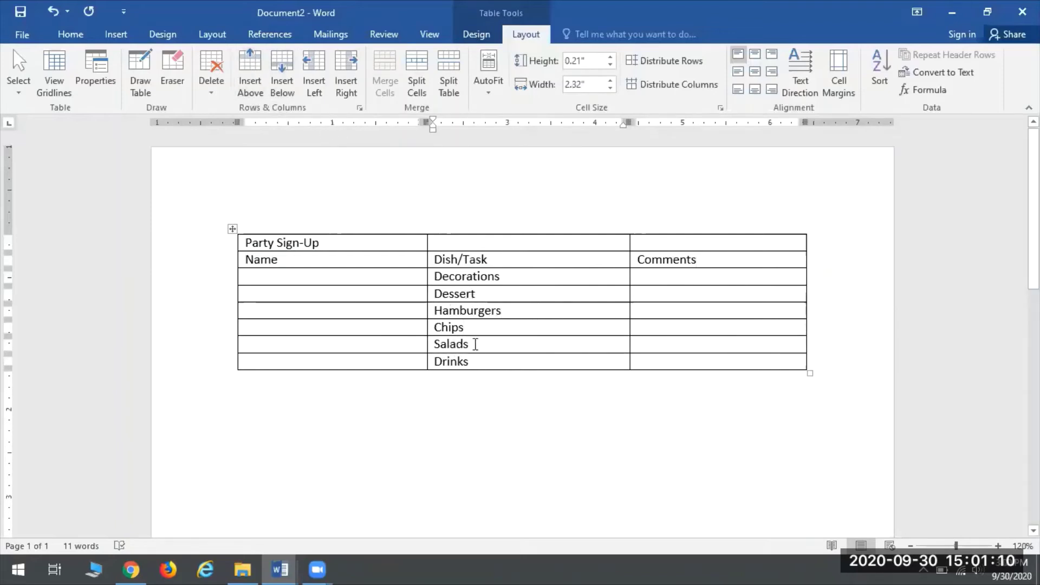
click(510, 313)
click(282, 76)
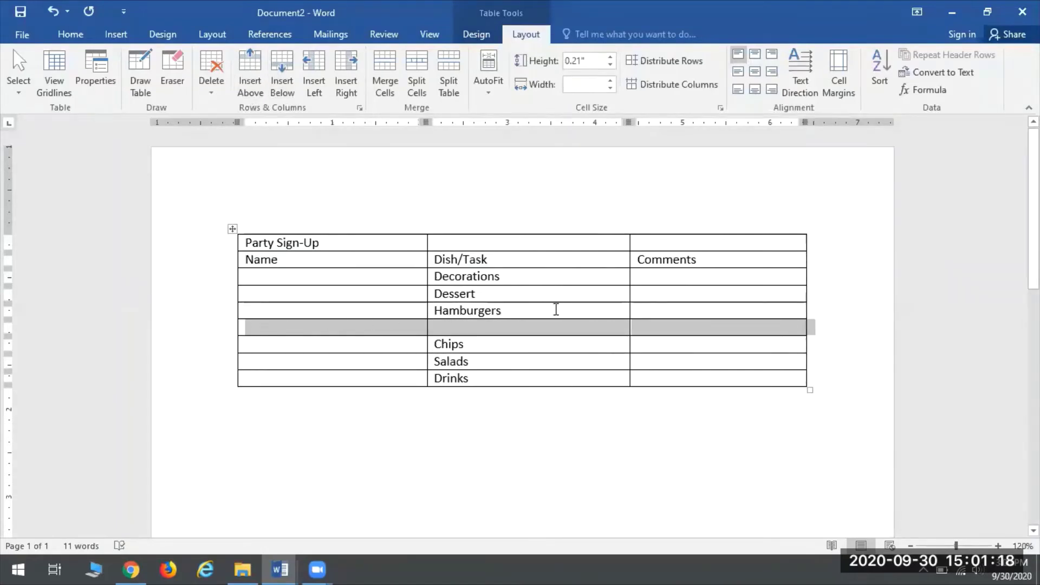
click(584, 327)
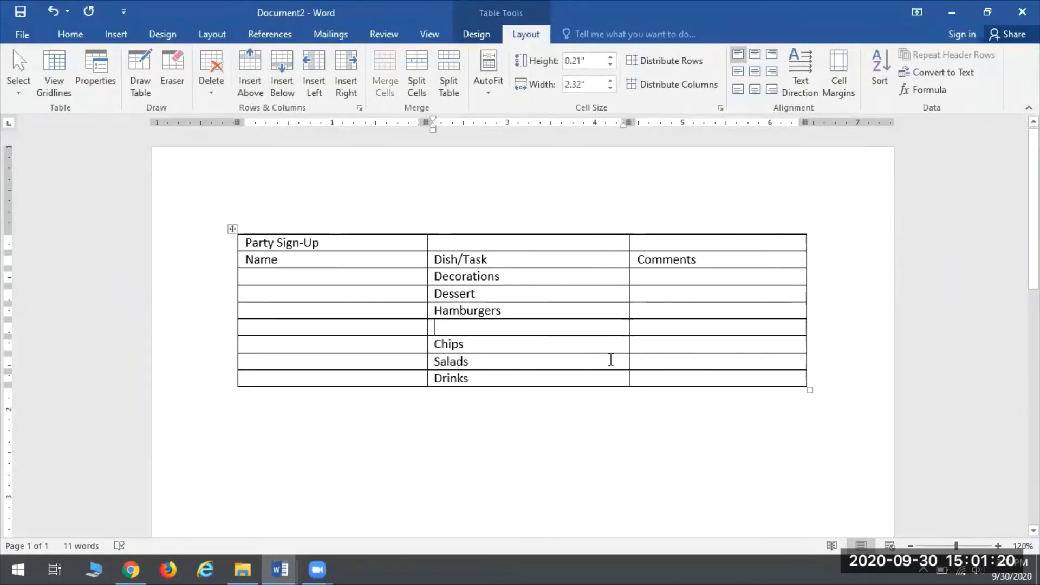
text(Brats)
Merge the three cells of the Party Sign-Up row into a single cell across the table
drag(660, 241, 328, 235)
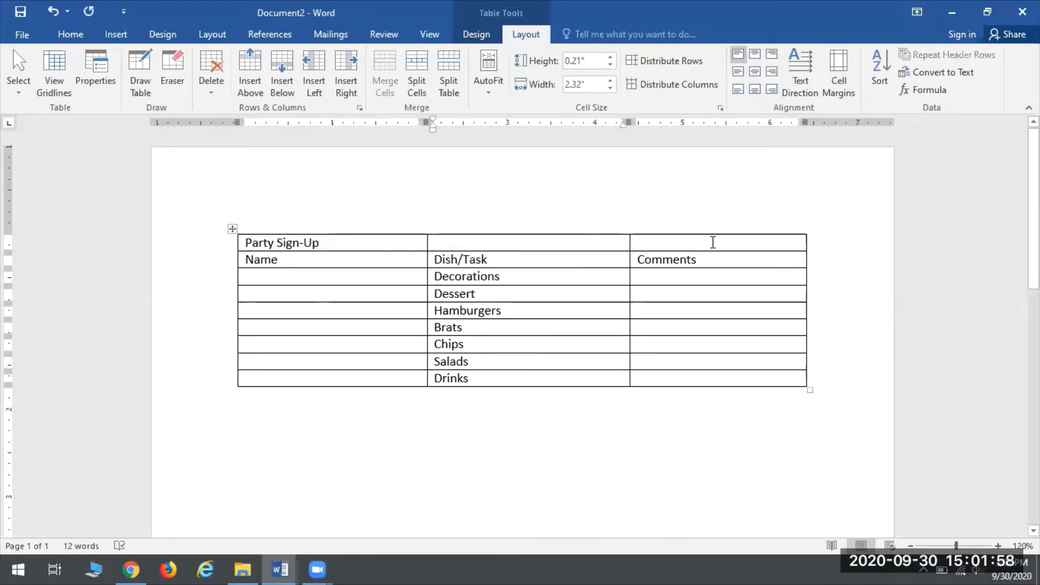
drag(713, 242, 561, 245)
drag(424, 245, 302, 245)
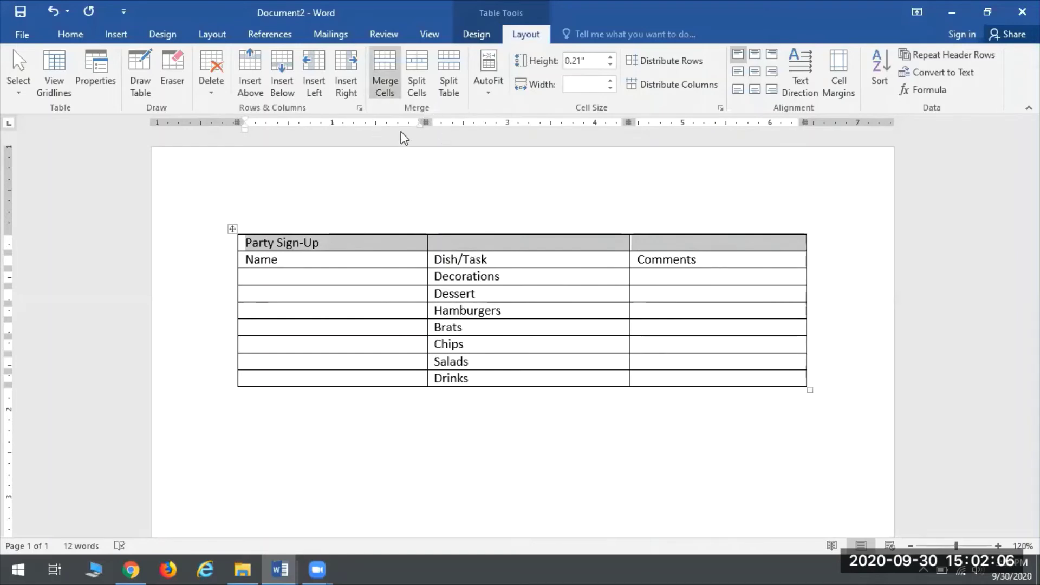
click(383, 84)
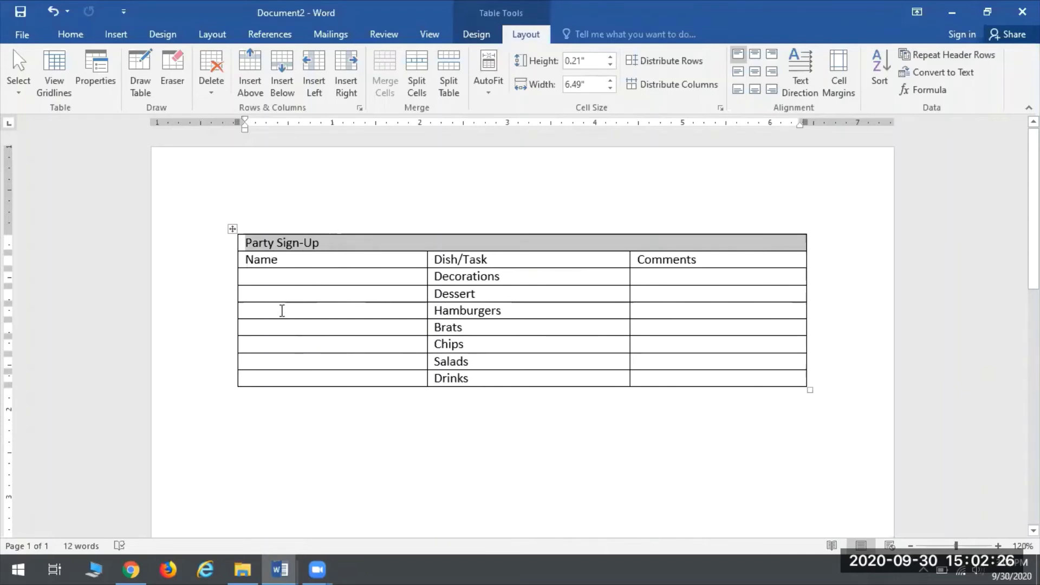
Format the Party Sign-Up title as 18 pt, bold and centered
click(74, 38)
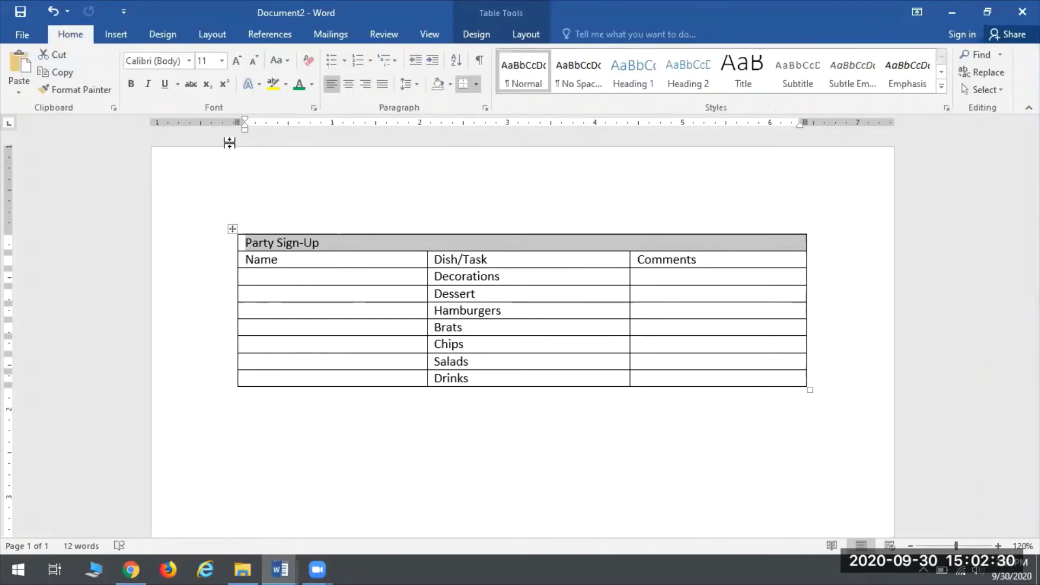
click(222, 61)
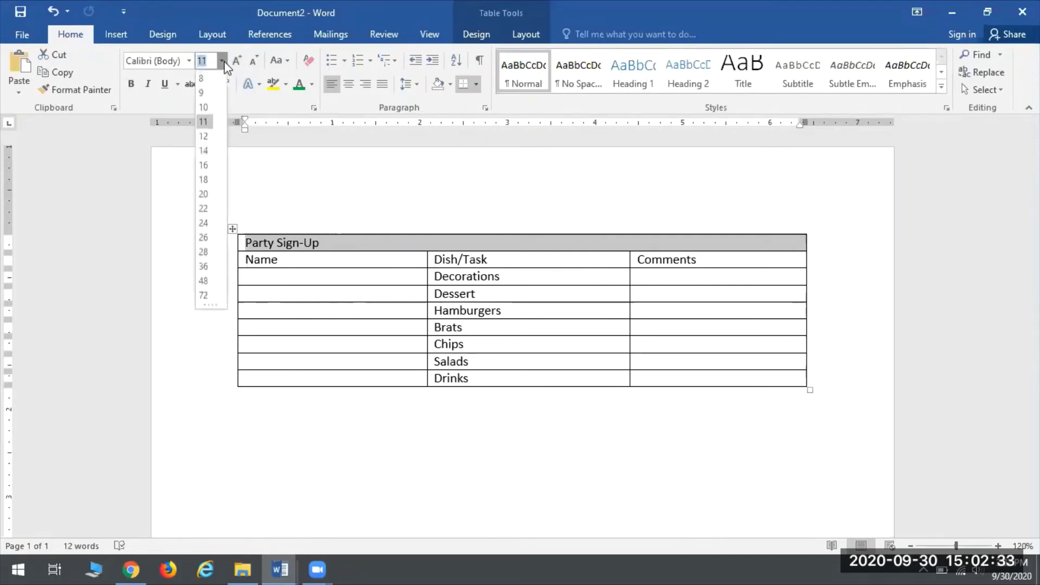
click(205, 179)
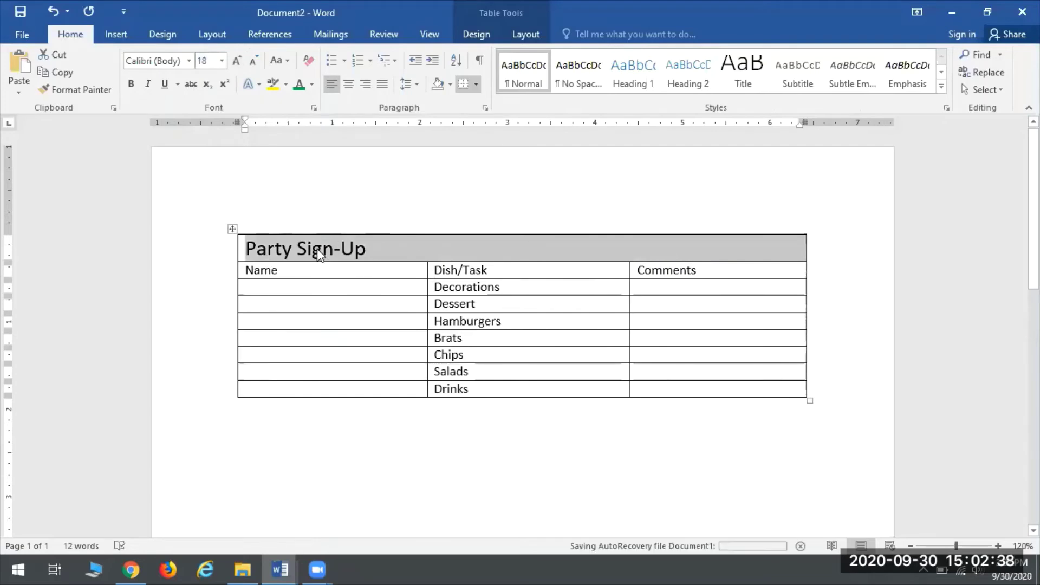
click(131, 84)
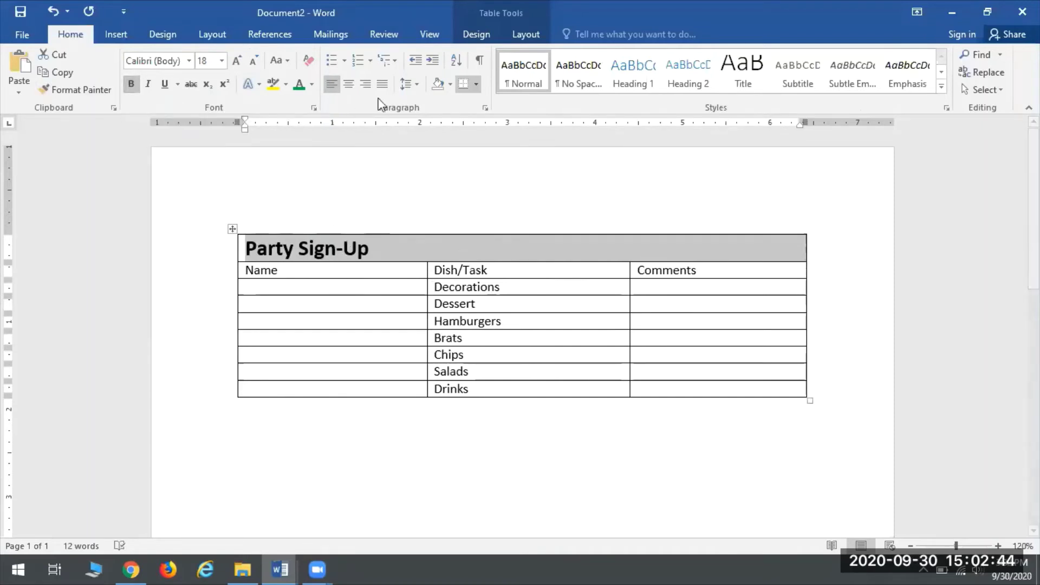
click(349, 83)
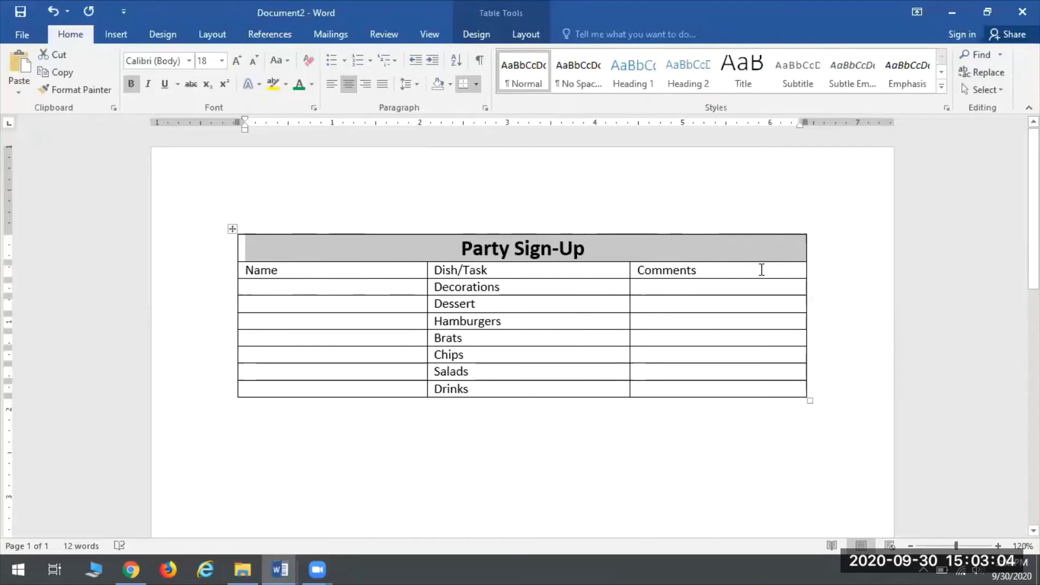
Format the Name, Dish/Task and Comments heading row as 14 pt italic
drag(729, 269, 334, 274)
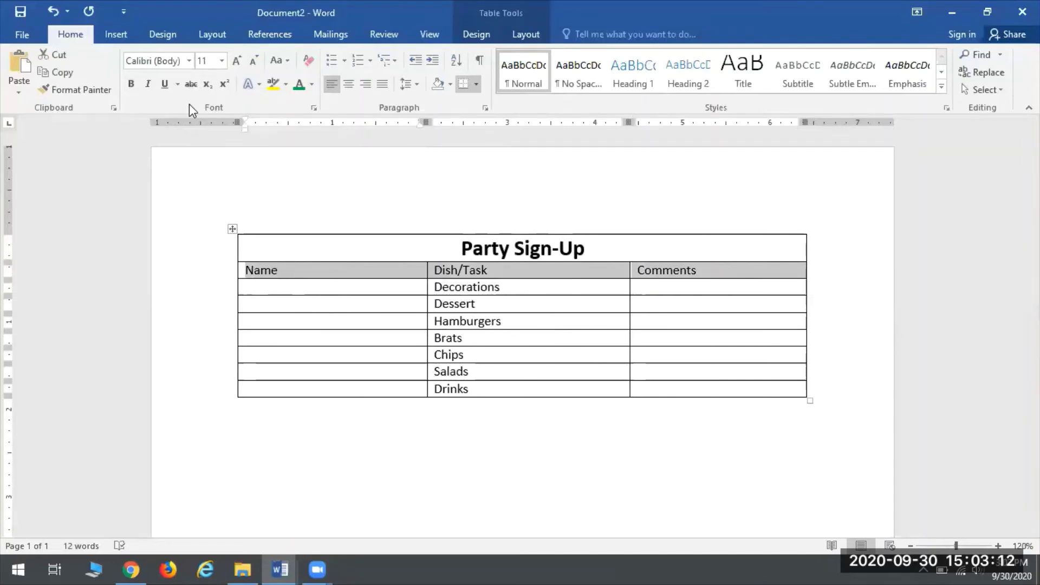
click(222, 61)
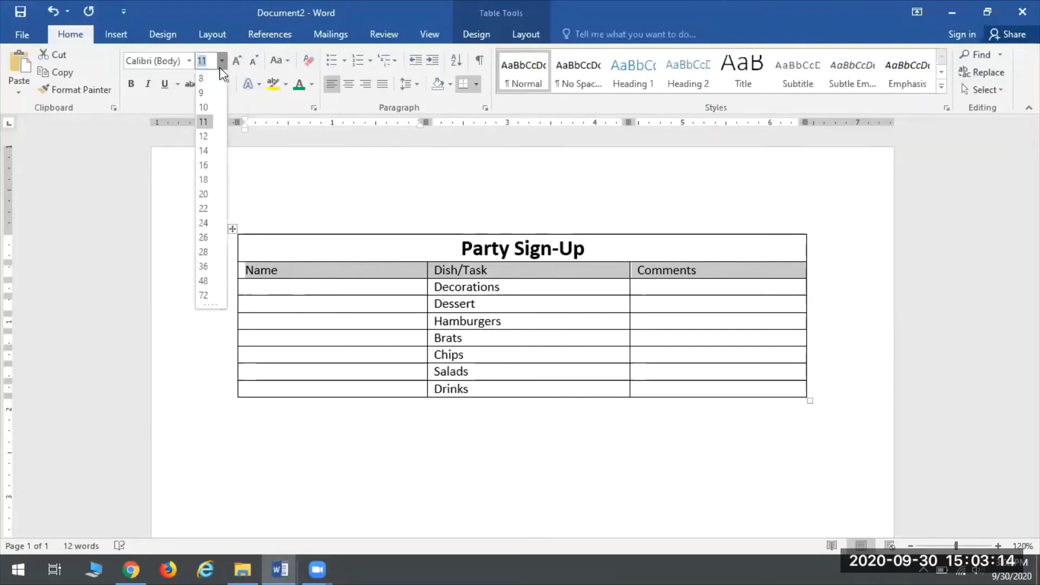
click(201, 152)
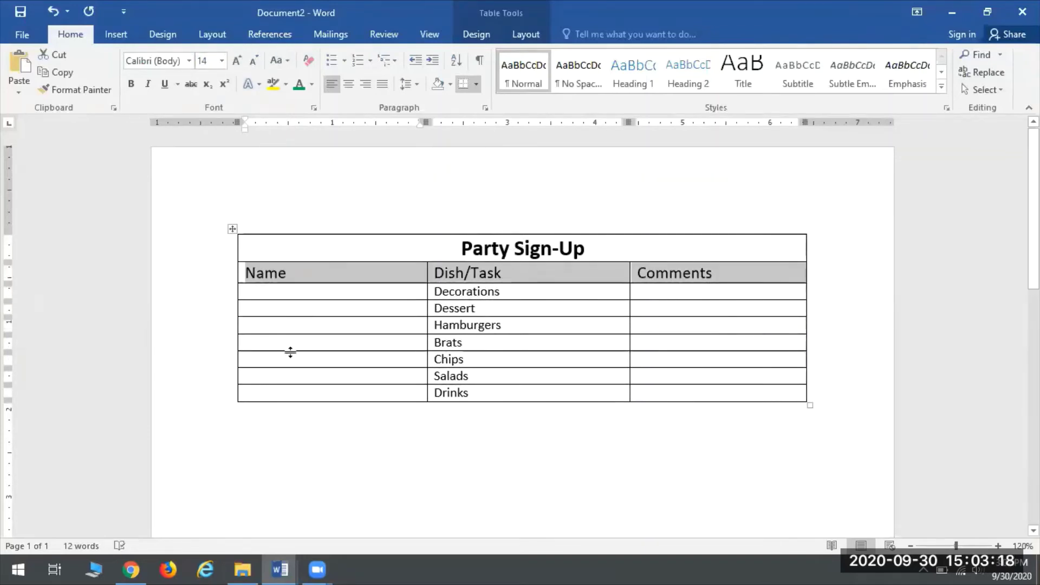
click(147, 83)
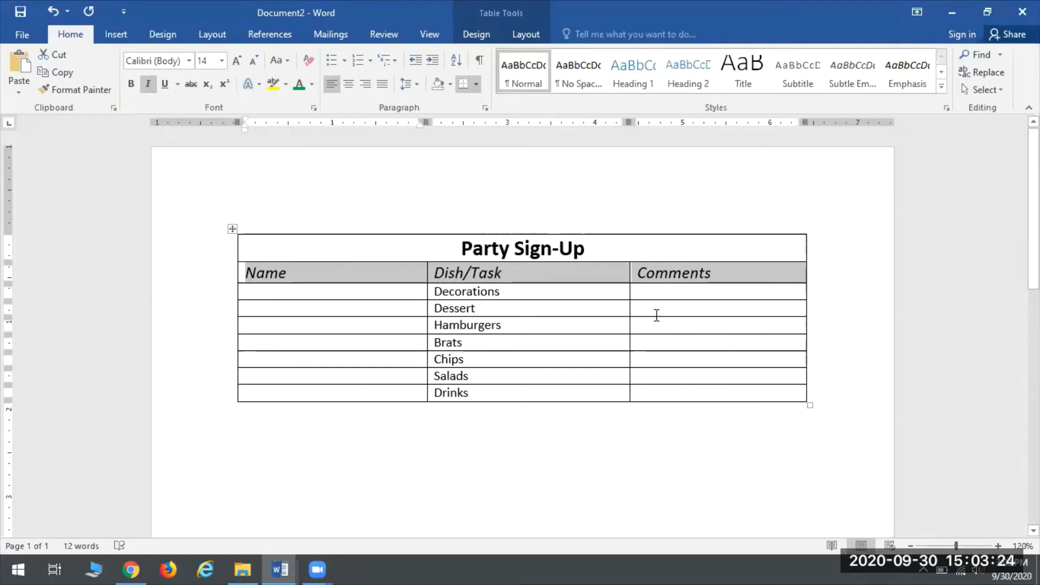
Change the font of the entire table to Arial
click(601, 326)
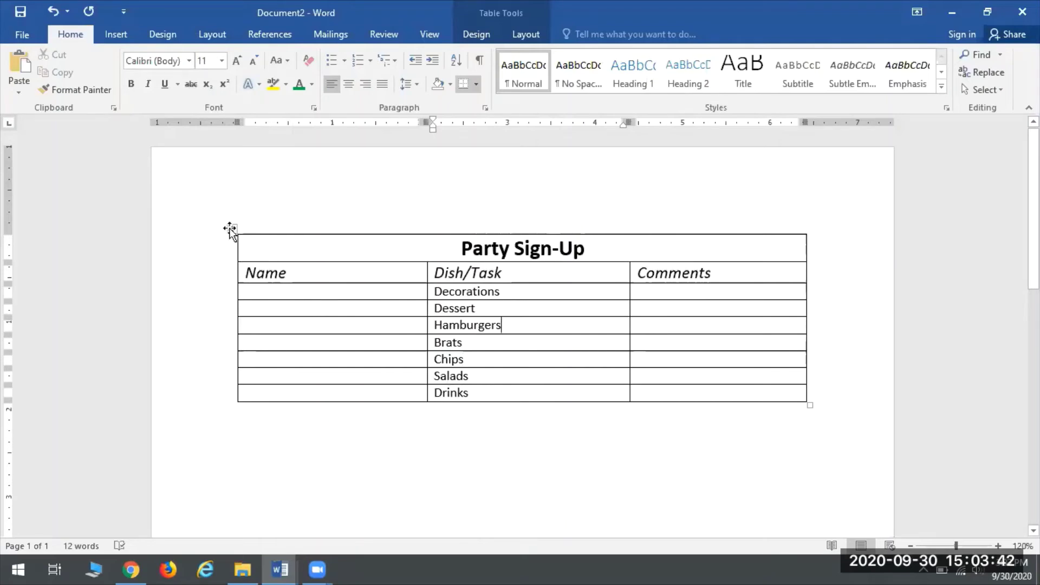
click(230, 229)
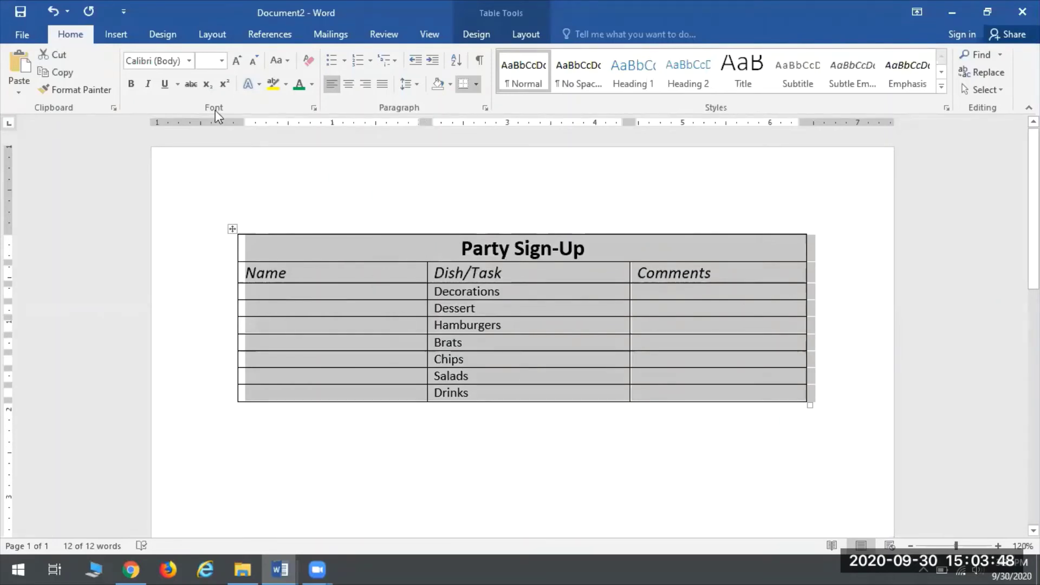
click(188, 61)
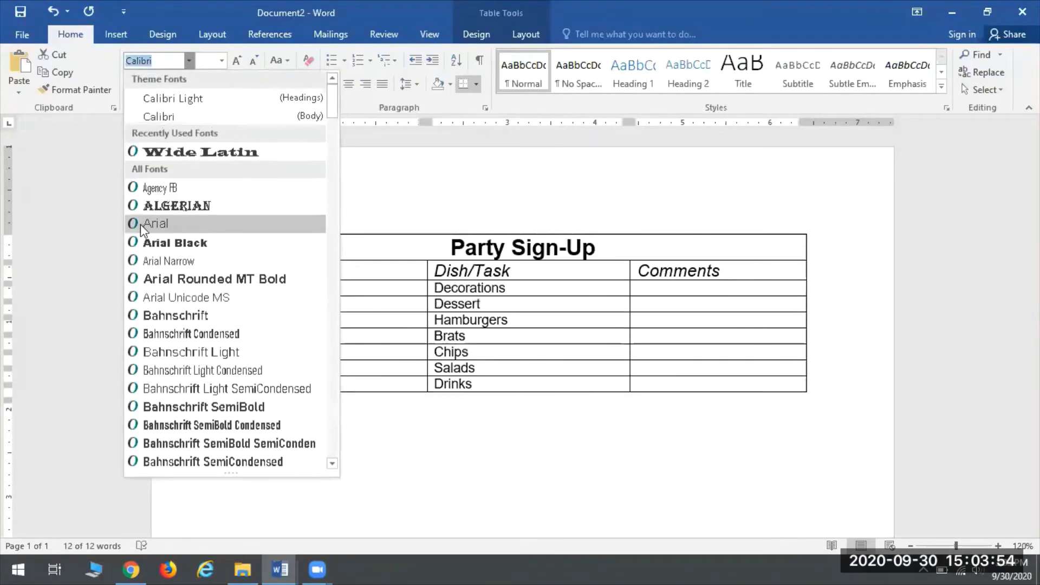
click(165, 223)
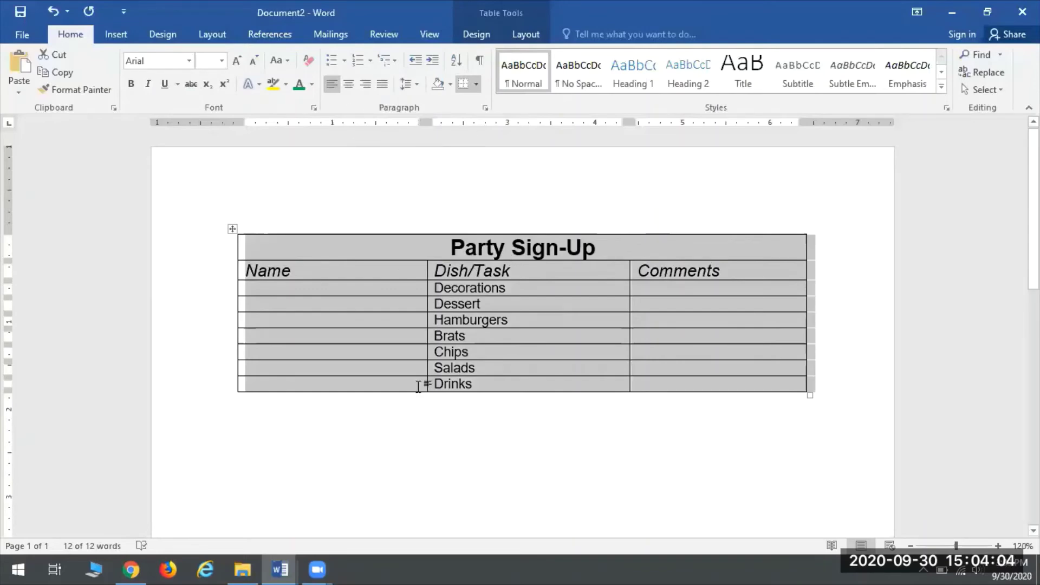
Set the line spacing of the whole table to 3.0
click(416, 84)
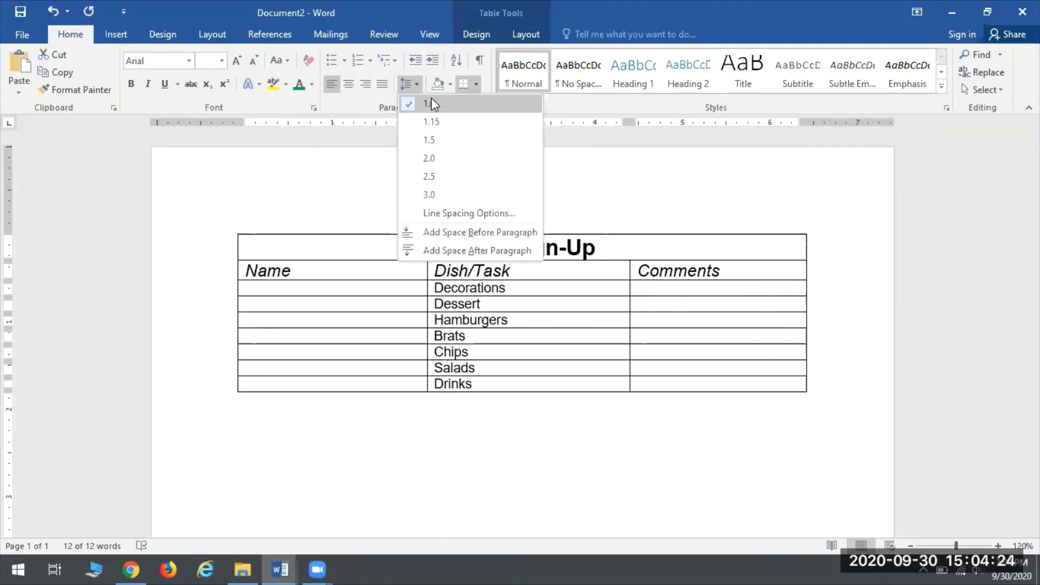
click(423, 195)
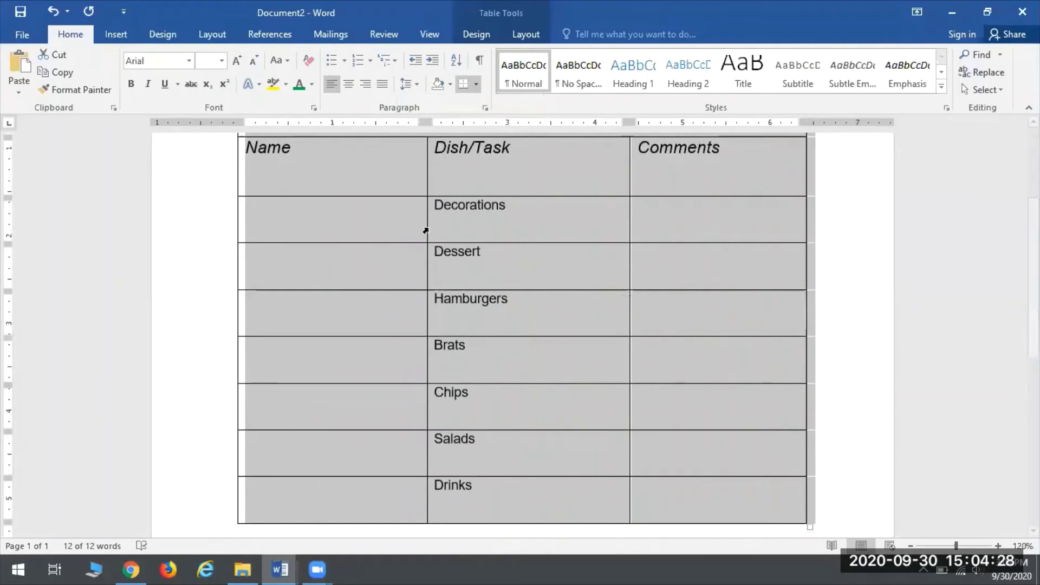
click(910, 546)
click(911, 546)
click(910, 546)
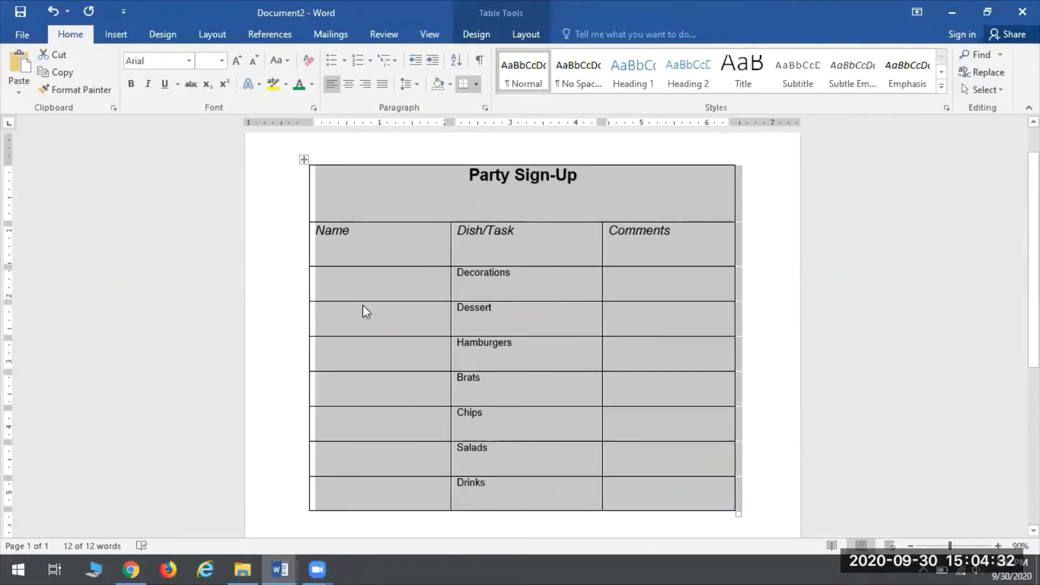
click(389, 305)
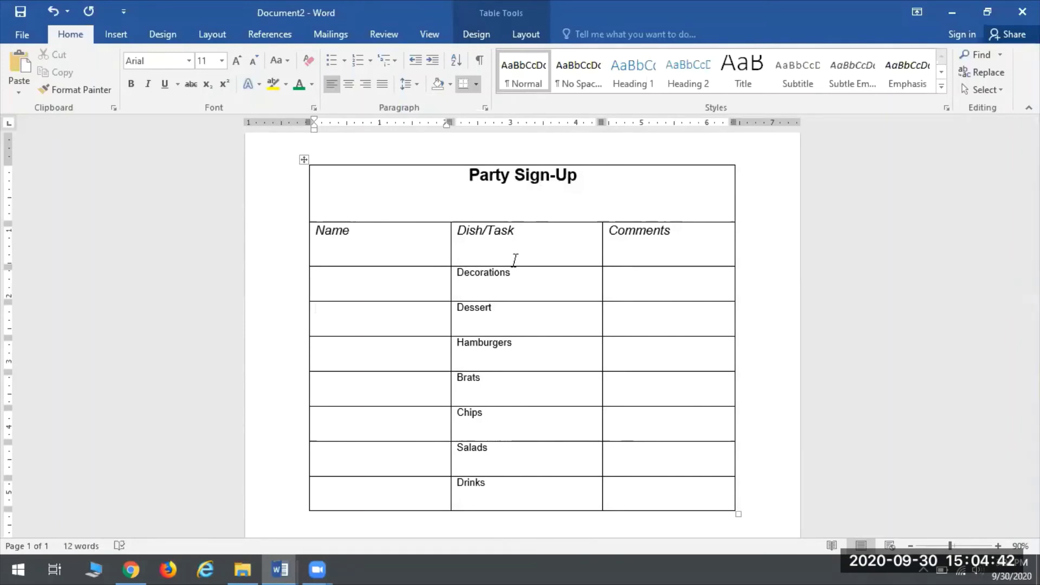
Apply the blue grid table style with a solid blue header row and light blue banded rows
click(477, 36)
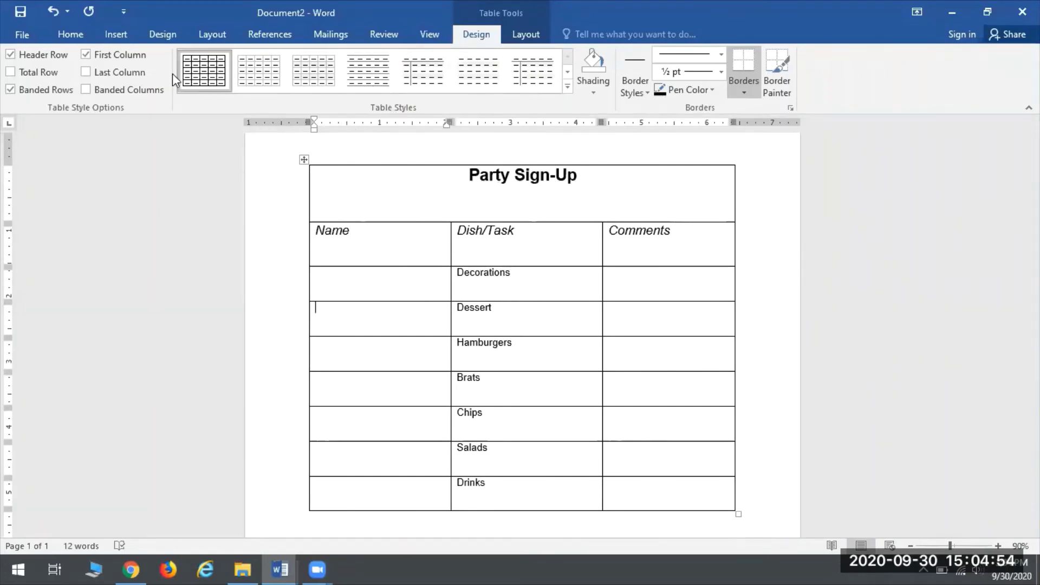
click(567, 87)
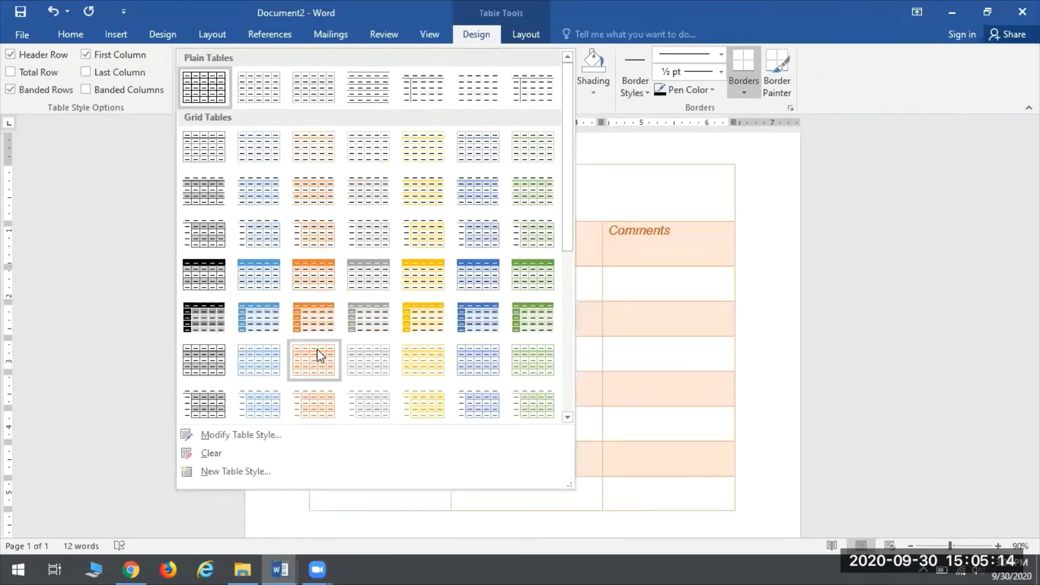
click(261, 274)
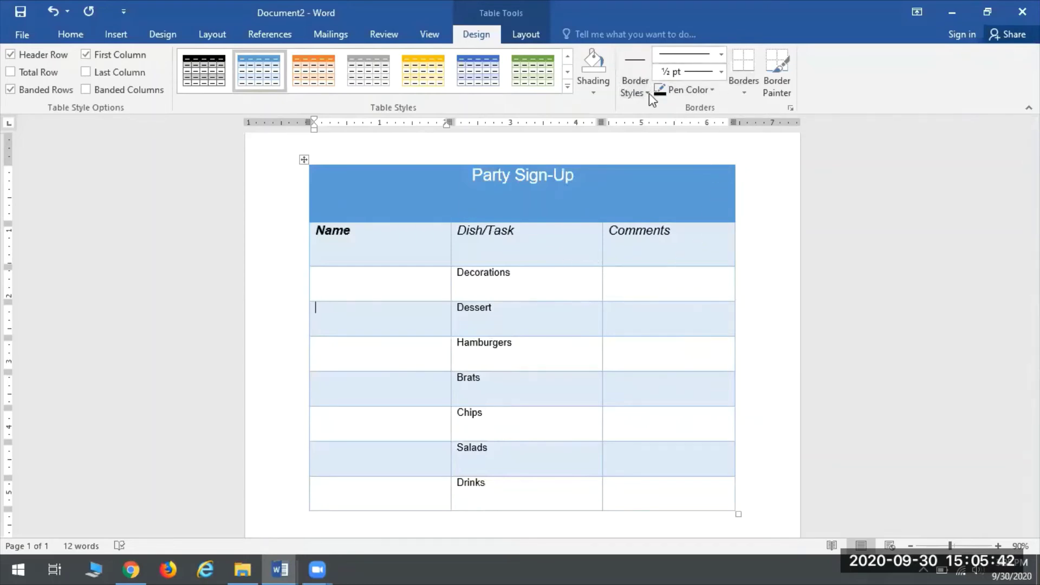
Paint the border between Chips and Salads in the Dish/Task column with the thickest black theme border style
click(631, 85)
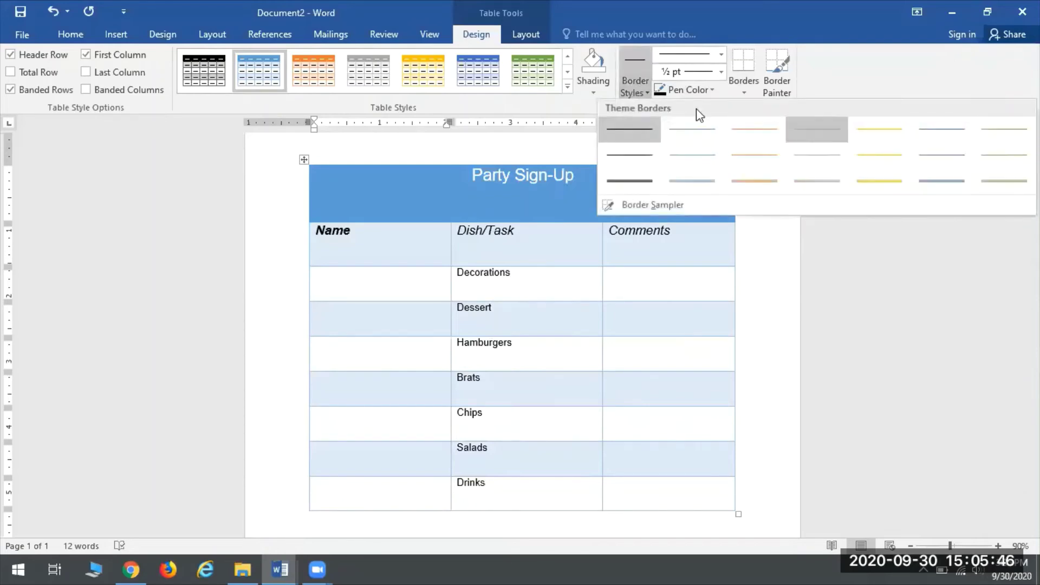
click(632, 182)
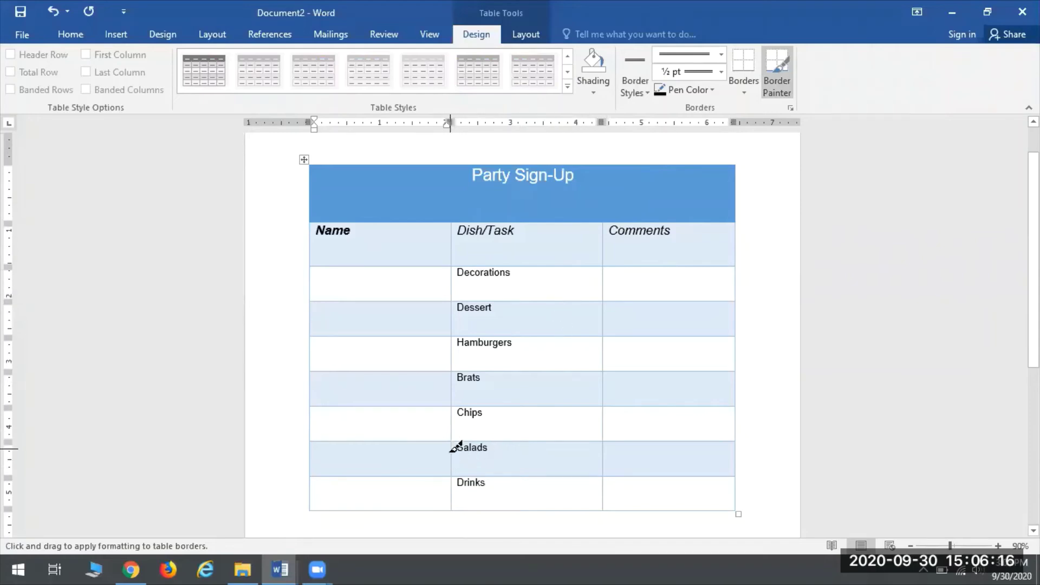
click(515, 441)
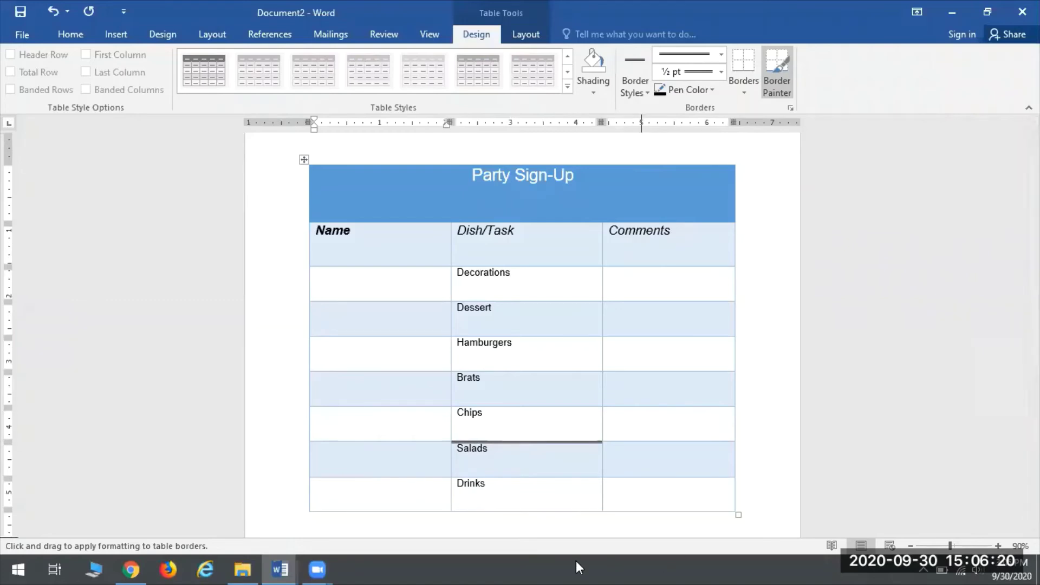
Paint the remaining three sides of the Salads cell with the current double-line border style
click(452, 455)
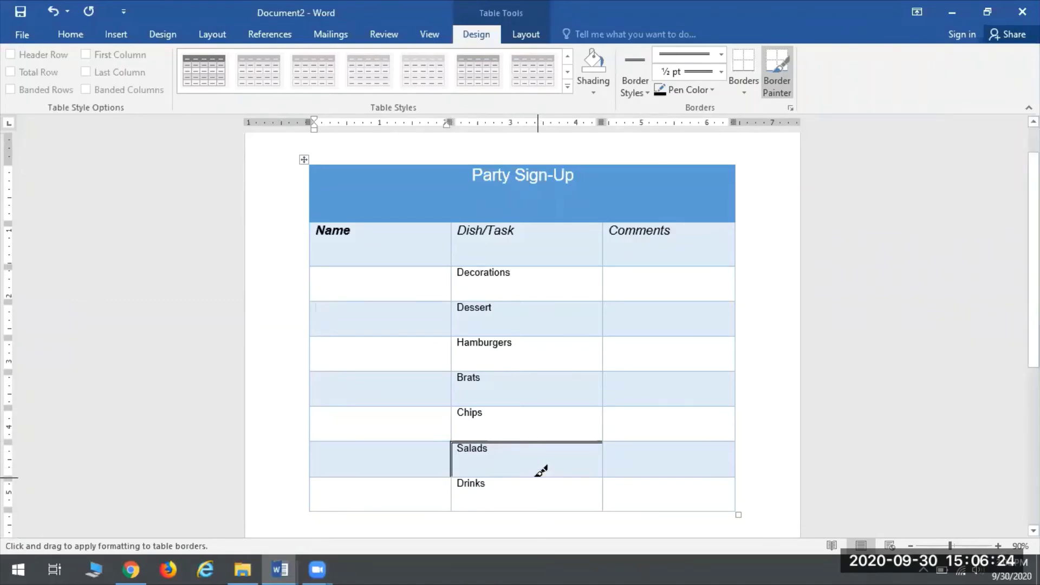
click(533, 476)
click(602, 454)
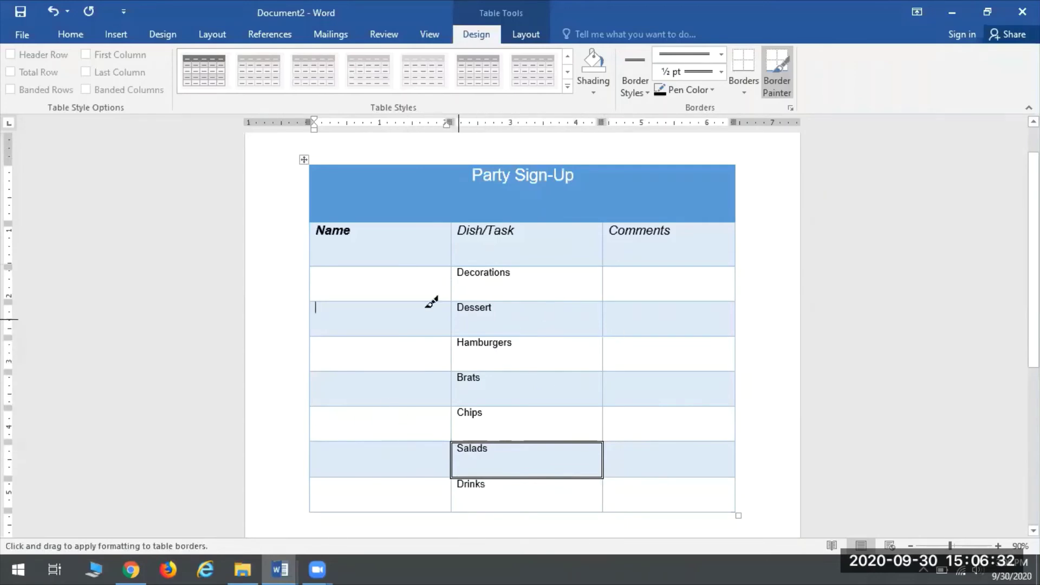
Paint all four sides of the Dessert cell in the Dish/Task column with the same double-line border style
click(481, 301)
click(477, 337)
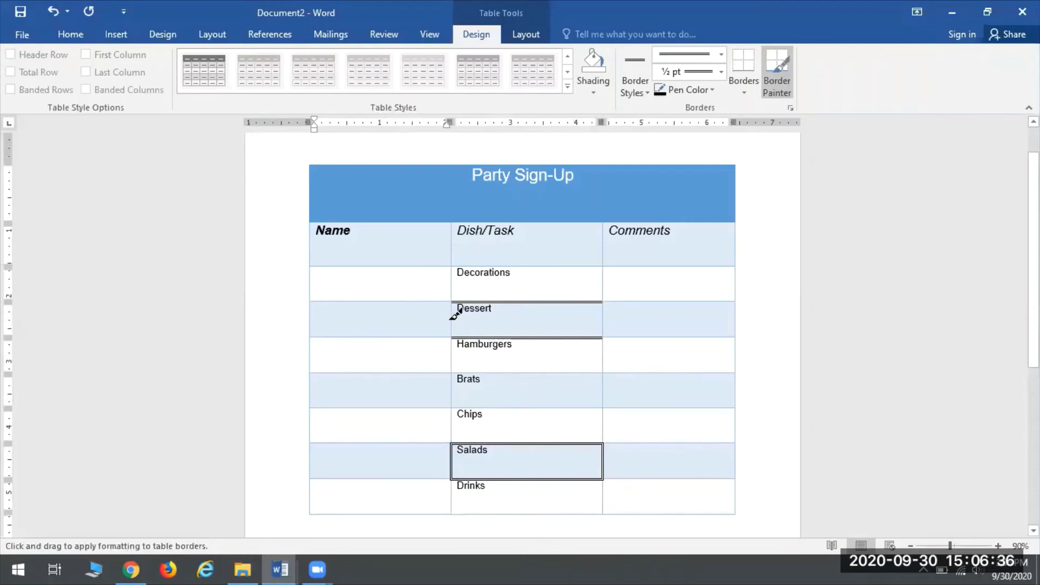
click(451, 313)
click(602, 317)
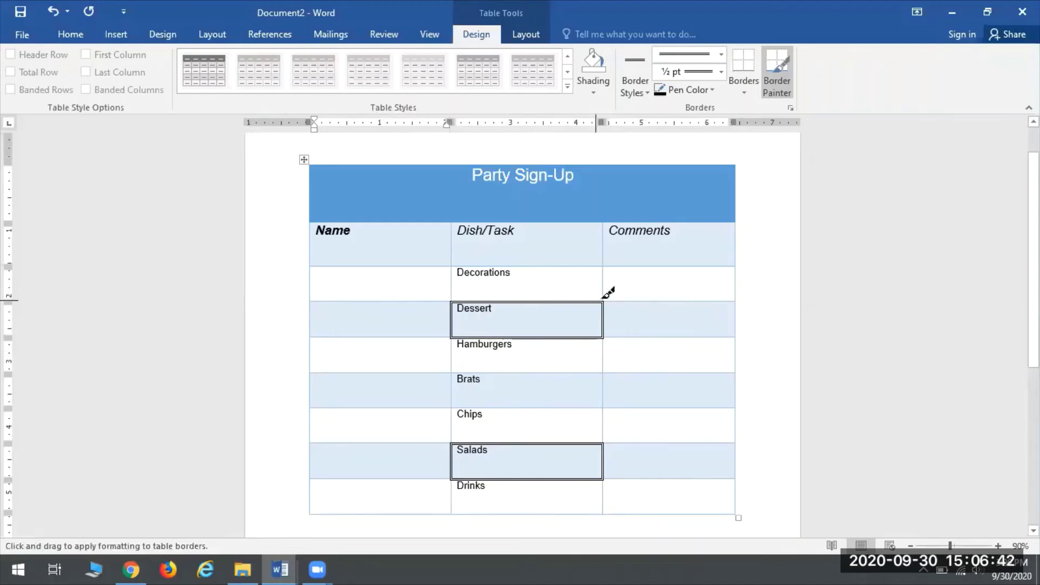
Try applying All Borders in the double-line style to the whole table, and undo it
click(748, 87)
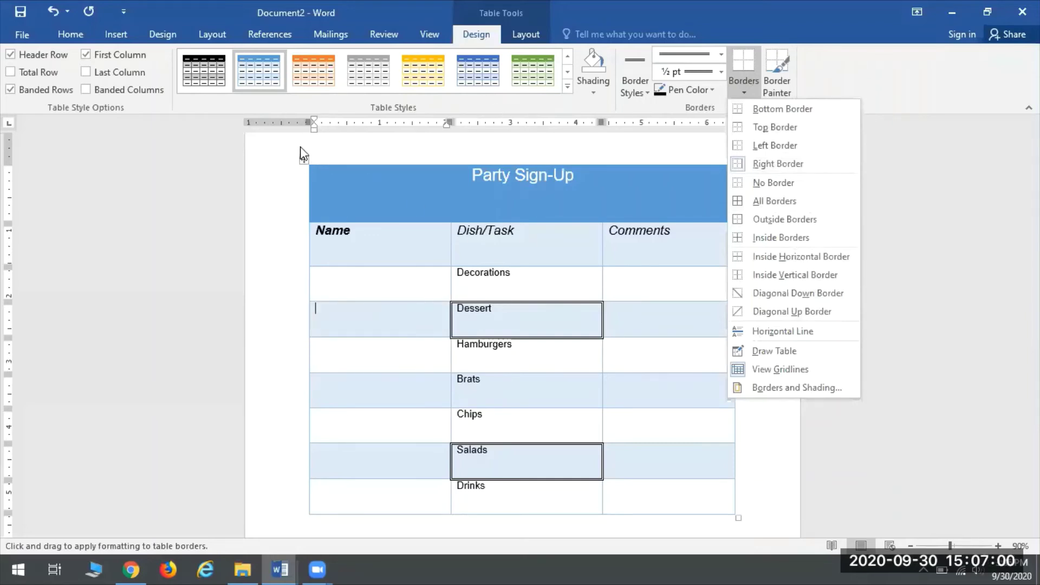
click(302, 164)
click(304, 161)
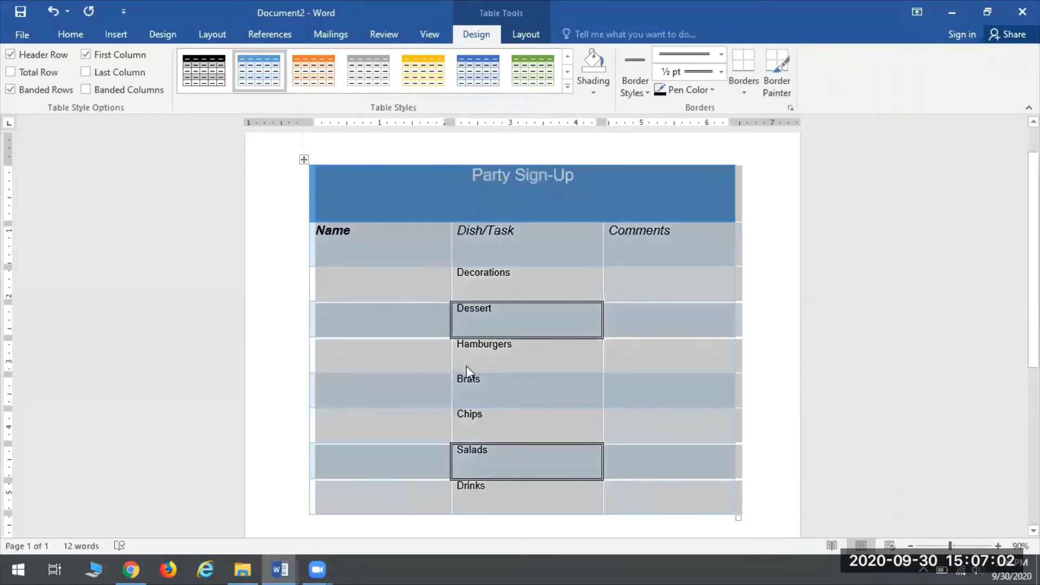
click(754, 88)
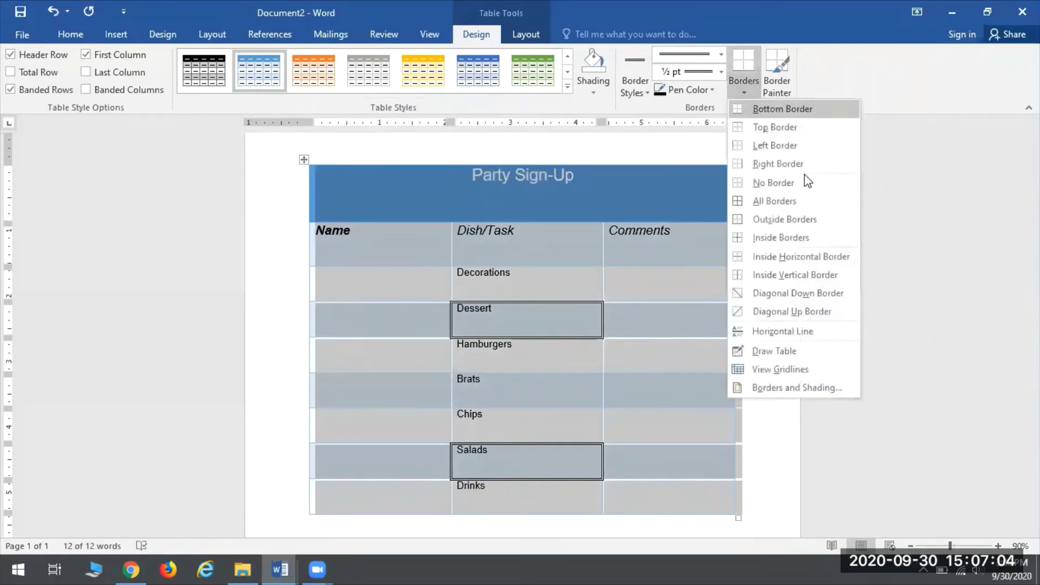
click(763, 200)
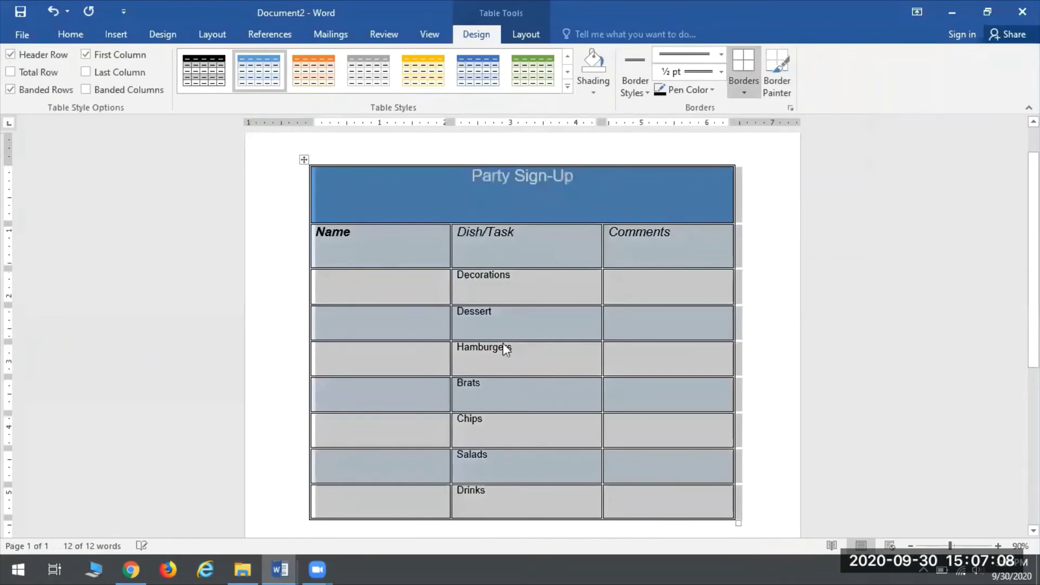
click(564, 431)
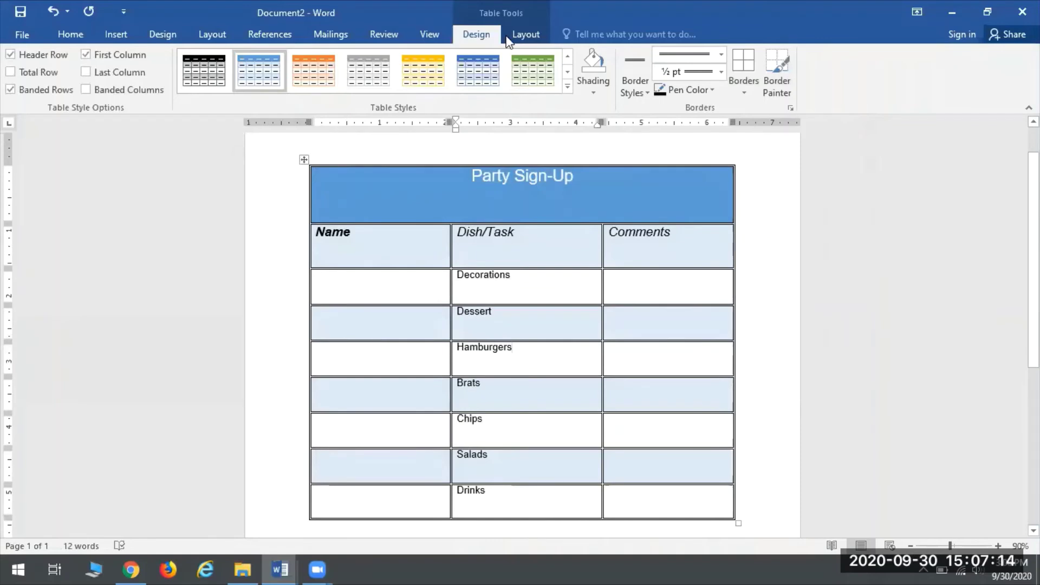
key(ctrl+z)
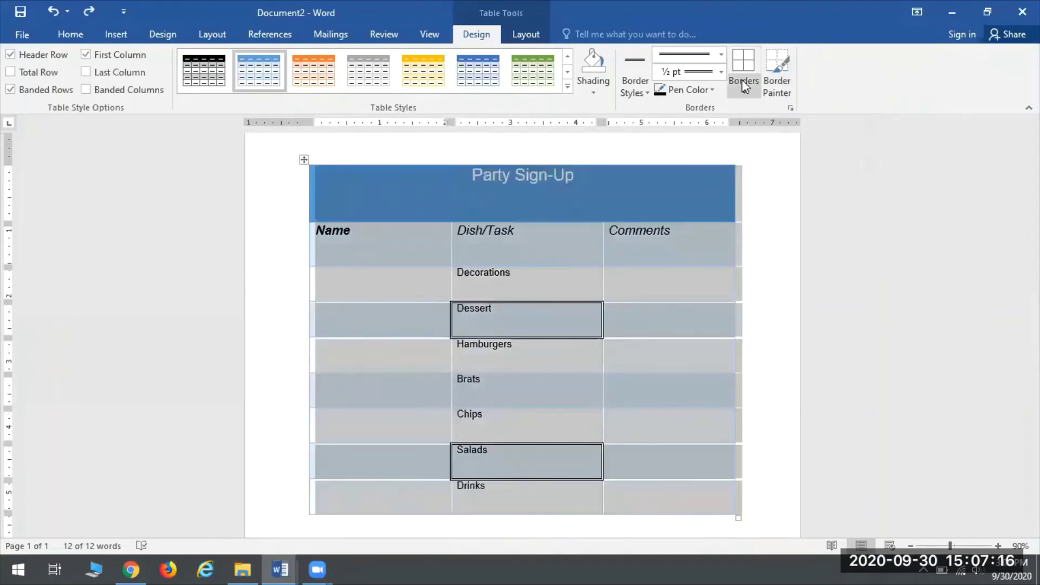
Apply Outside Borders in the double-line style to the whole Party Sign-Up table and deselect it
click(743, 81)
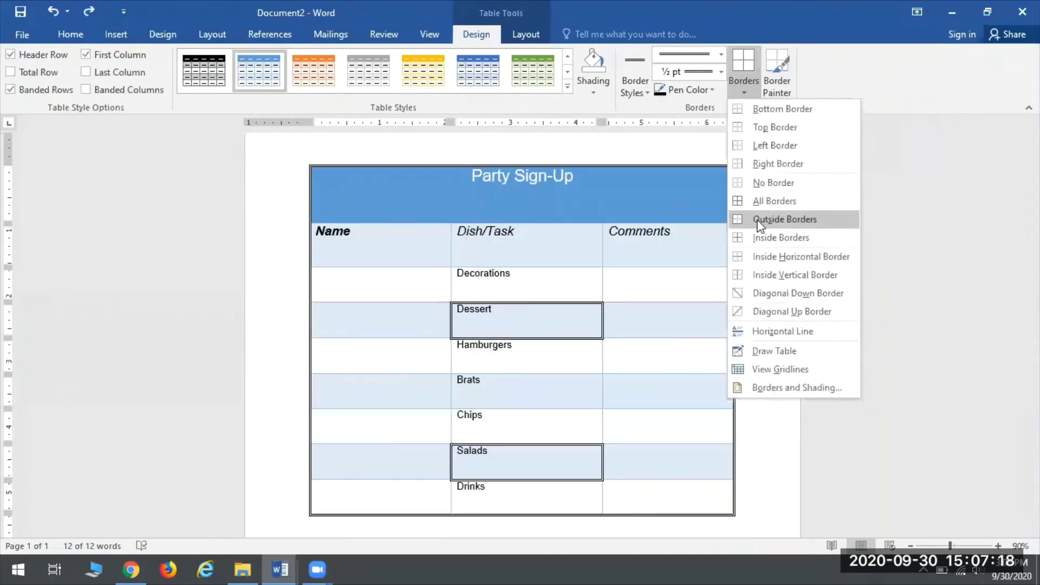
click(759, 221)
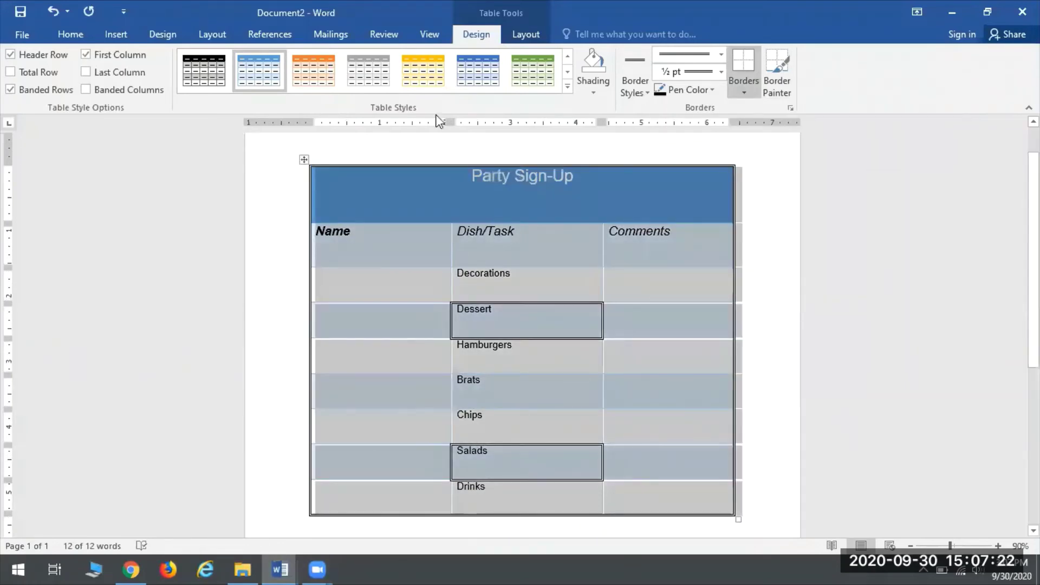
click(354, 343)
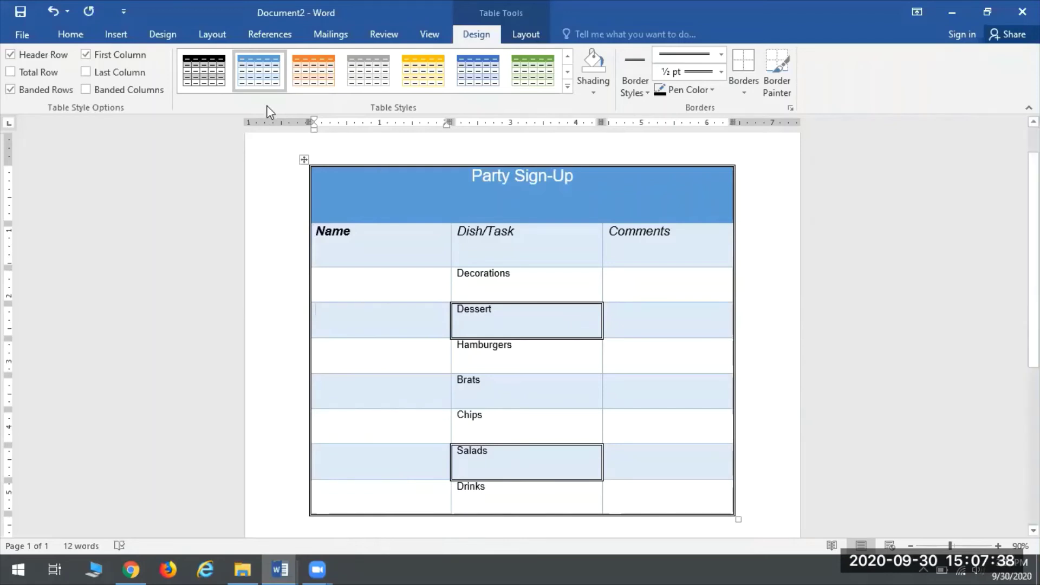
Open the House Buying To-do List document from the CENTON USB (D:) drive
click(22, 35)
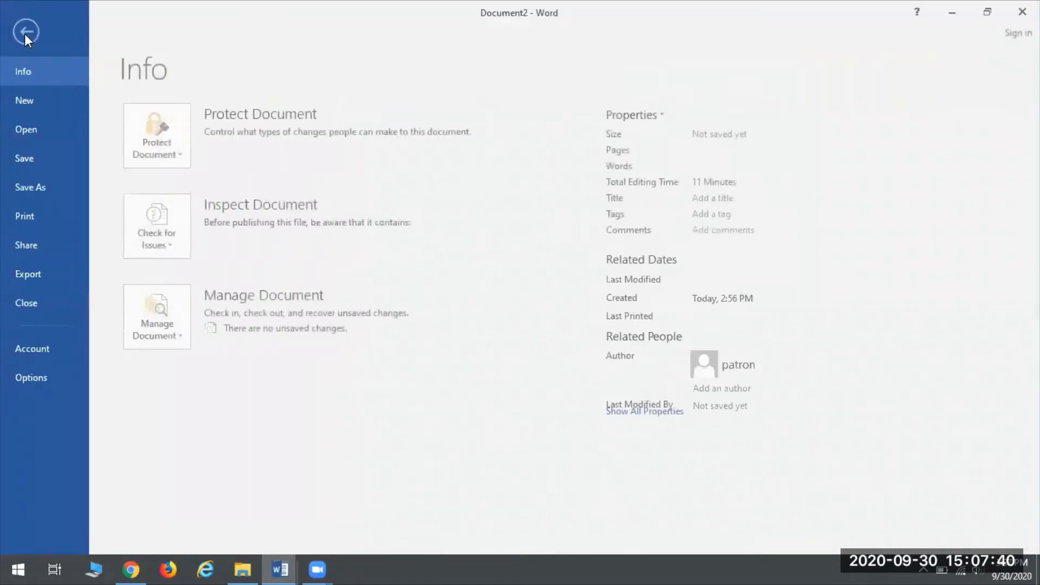
click(25, 131)
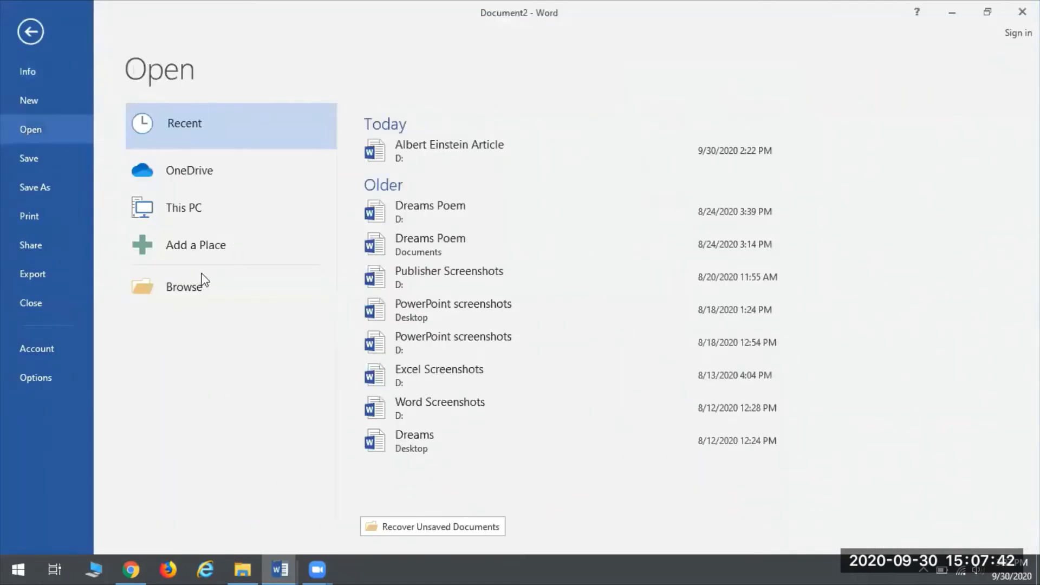
click(180, 288)
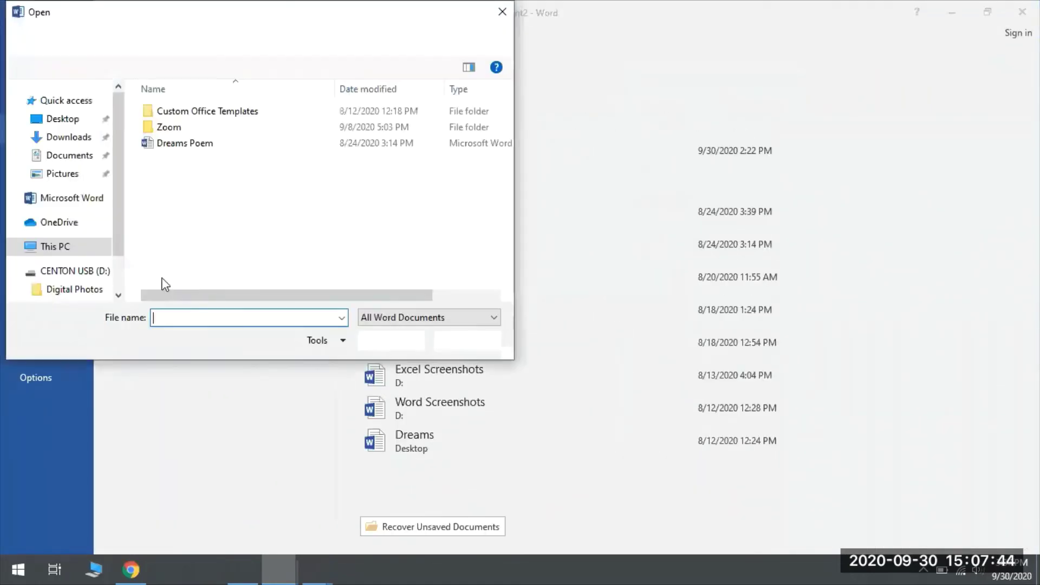
click(66, 243)
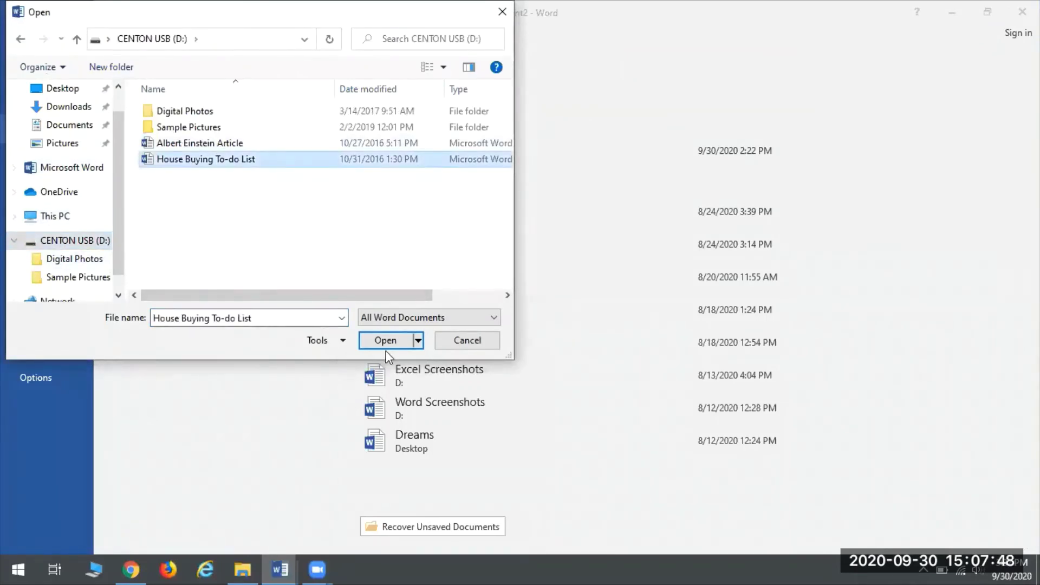
click(399, 339)
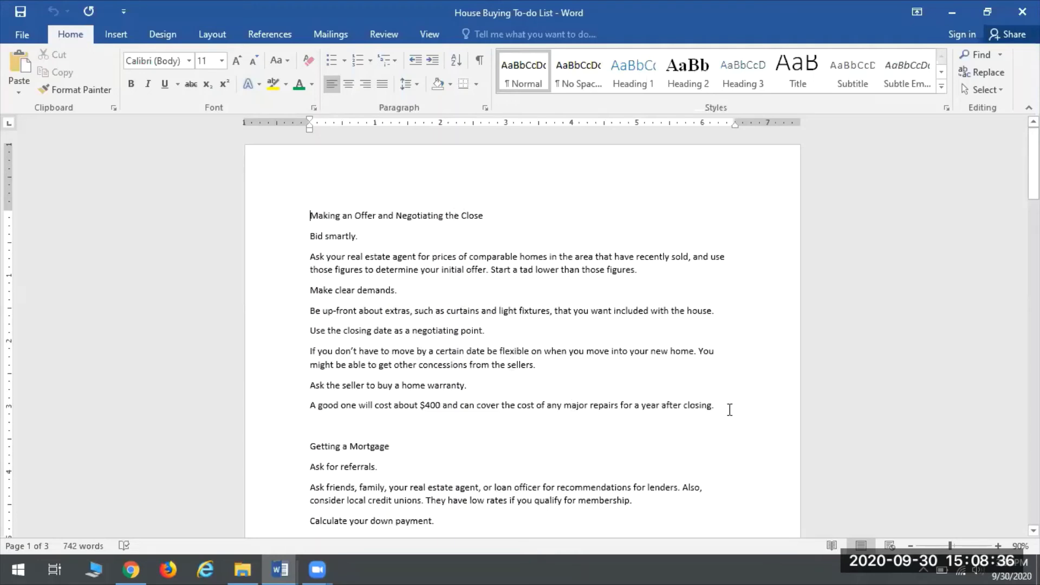
Format all the paragraphs under Making an Offer and Negotiating the Close as a list with solid round bullets
drag(711, 409, 309, 245)
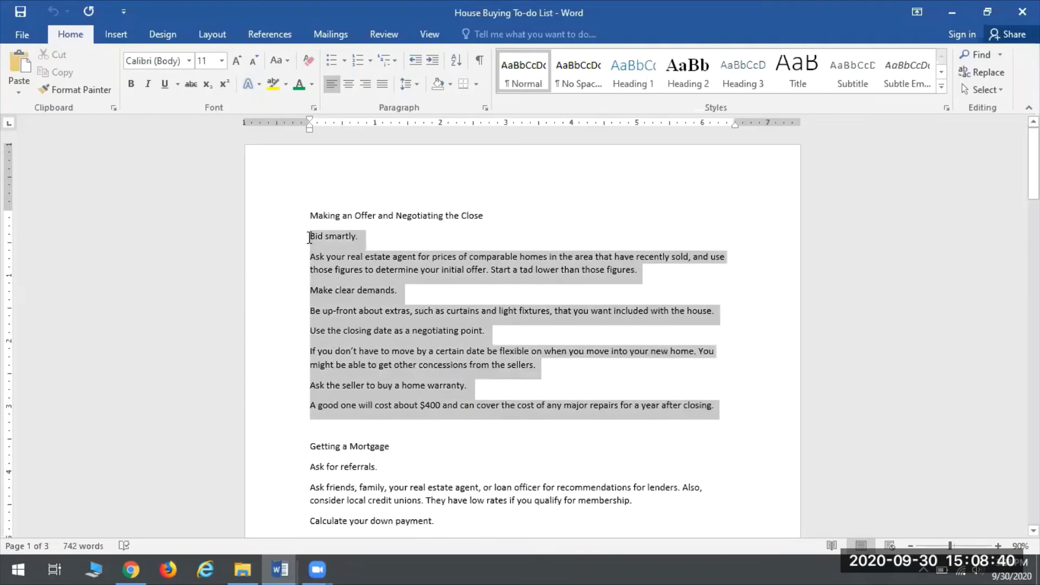
drag(309, 237, 309, 237)
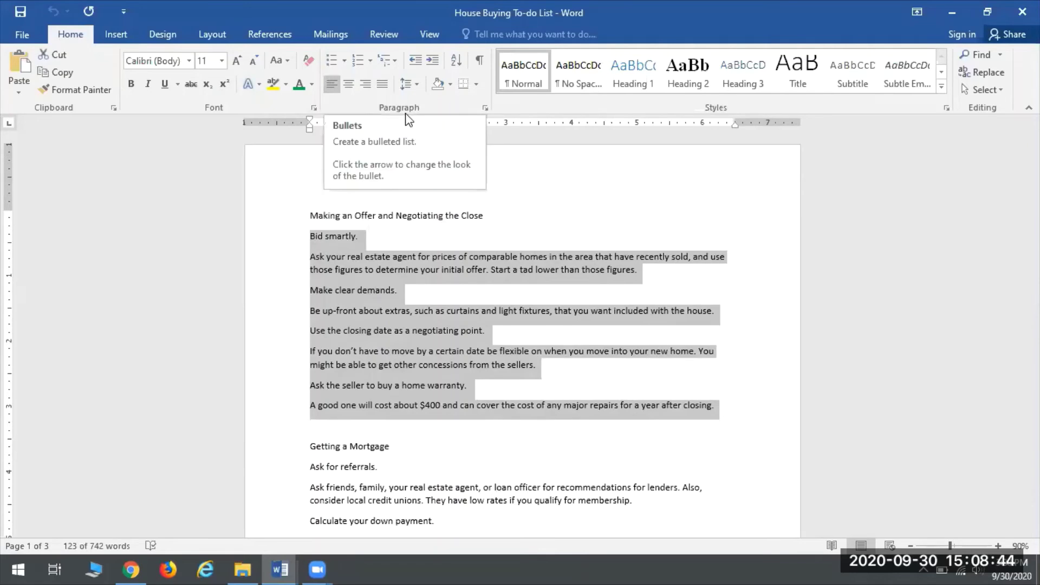
click(345, 61)
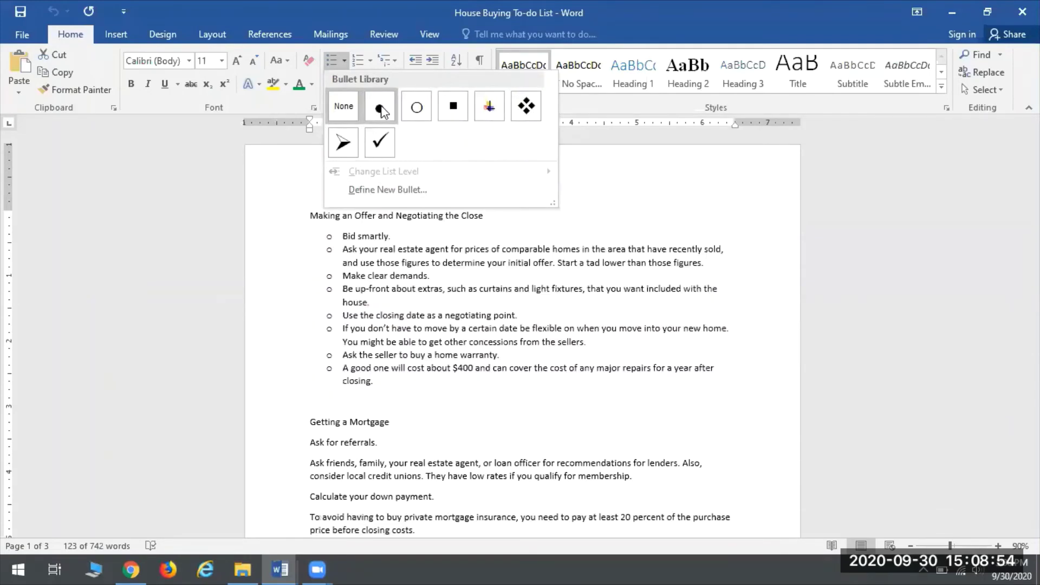
click(379, 108)
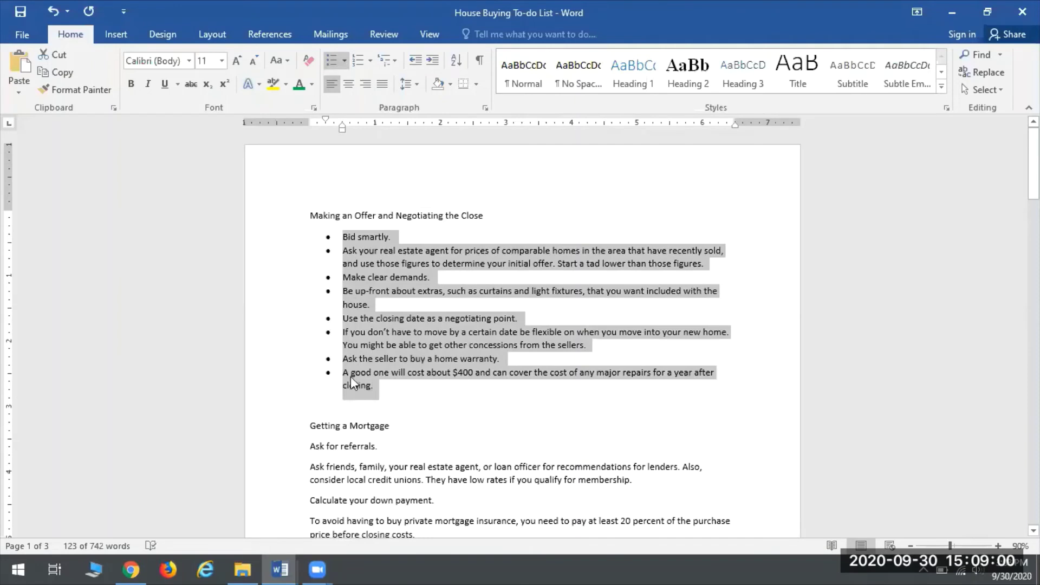
Add a trial bullet with random text after the home warranty cost item, and delete that bullet again
click(379, 389)
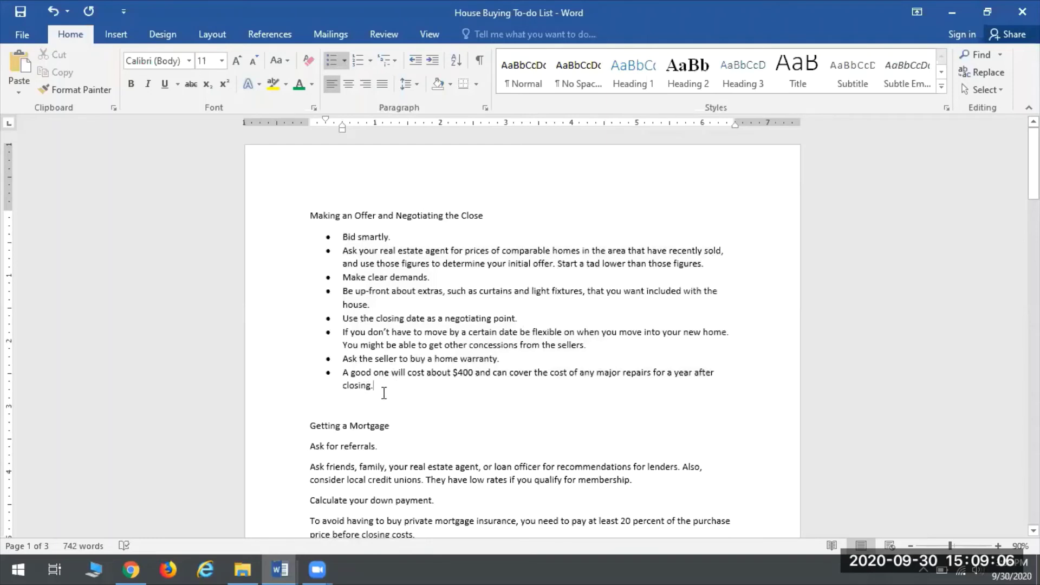
key(Return)
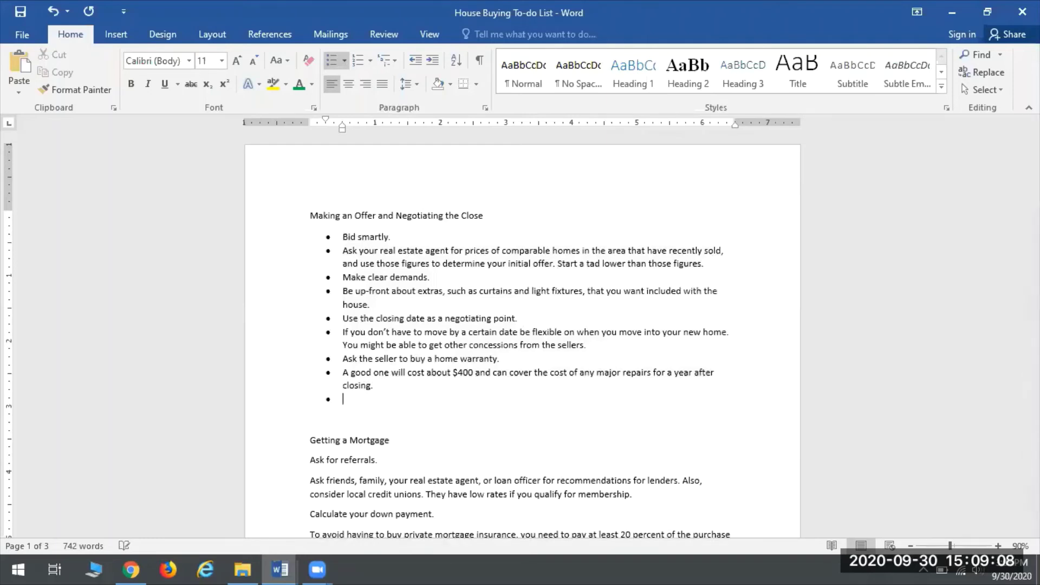
text(fdafjdoifsaoihfsoiodh)
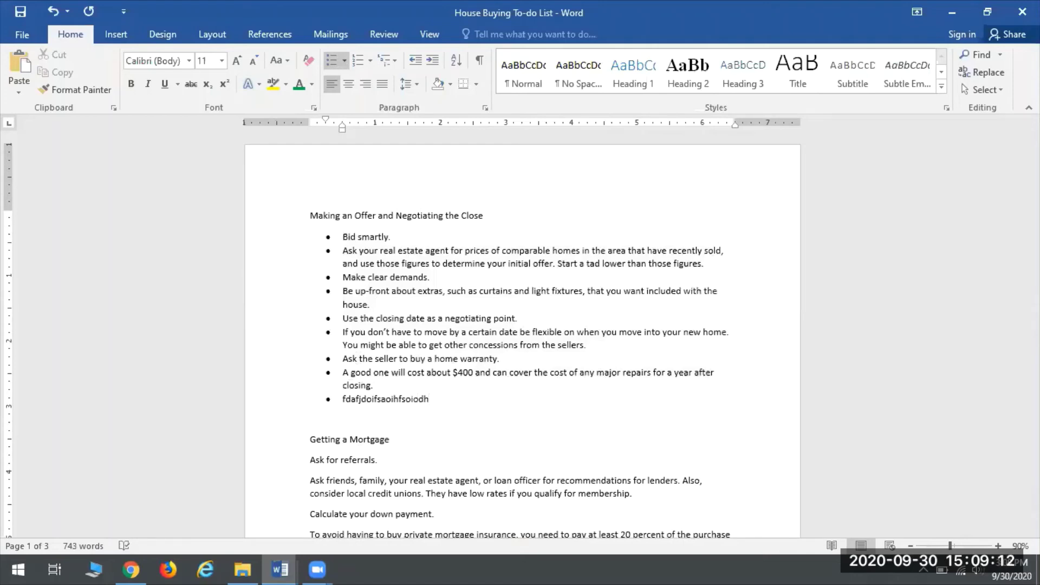
key(BackSpace)
key(BackSpace)
key(BackSpace)
key(BackSpace)
key(BackSpace)
key(BackSpace)
key(BackSpace)
key(BackSpace)
key(BackSpace)
key(BackSpace)
key(BackSpace)
key(BackSpace)
key(BackSpace)
key(BackSpace)
key(BackSpace)
key(BackSpace)
key(BackSpace)
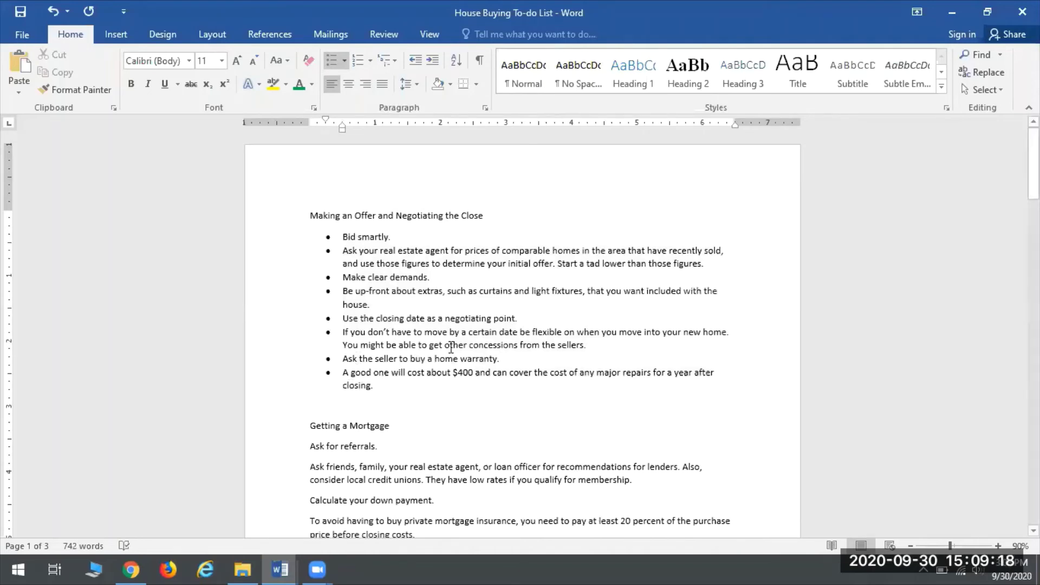
Format all the paragraphs under Getting a Mortgage as a list with hollow circle bullets
scroll(471, 269, down, 5)
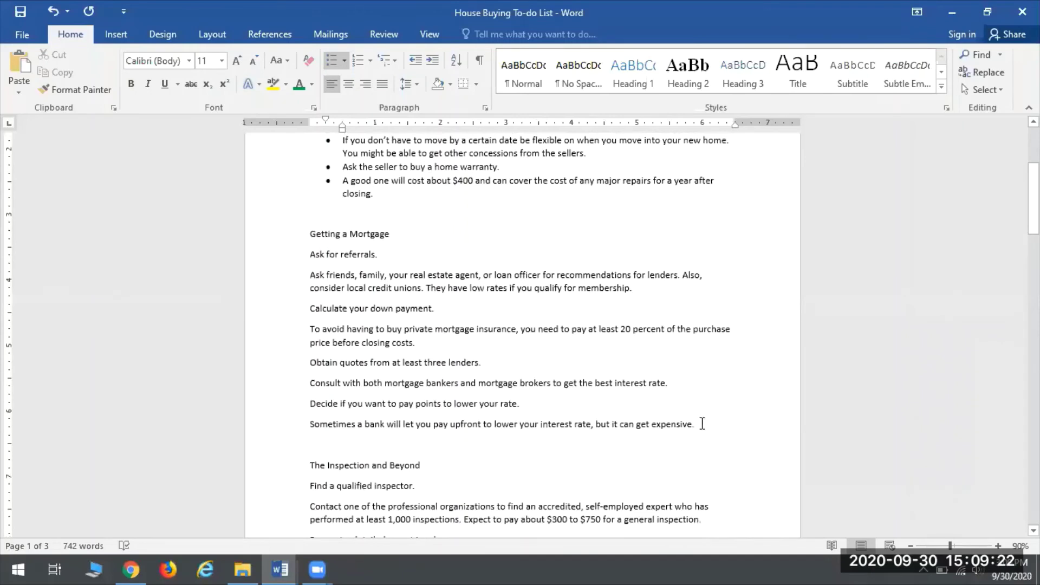
drag(707, 422, 307, 257)
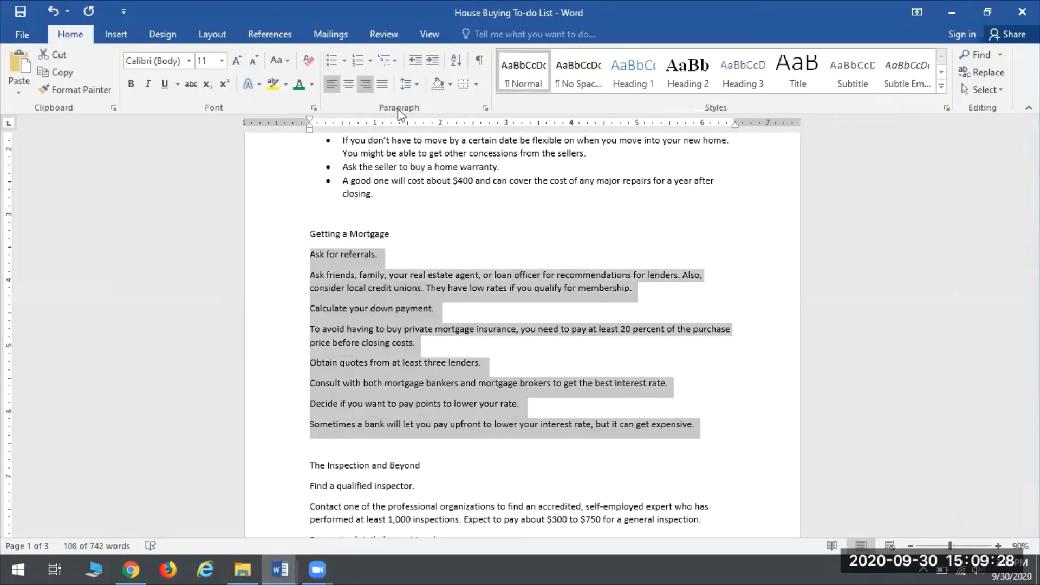
click(343, 60)
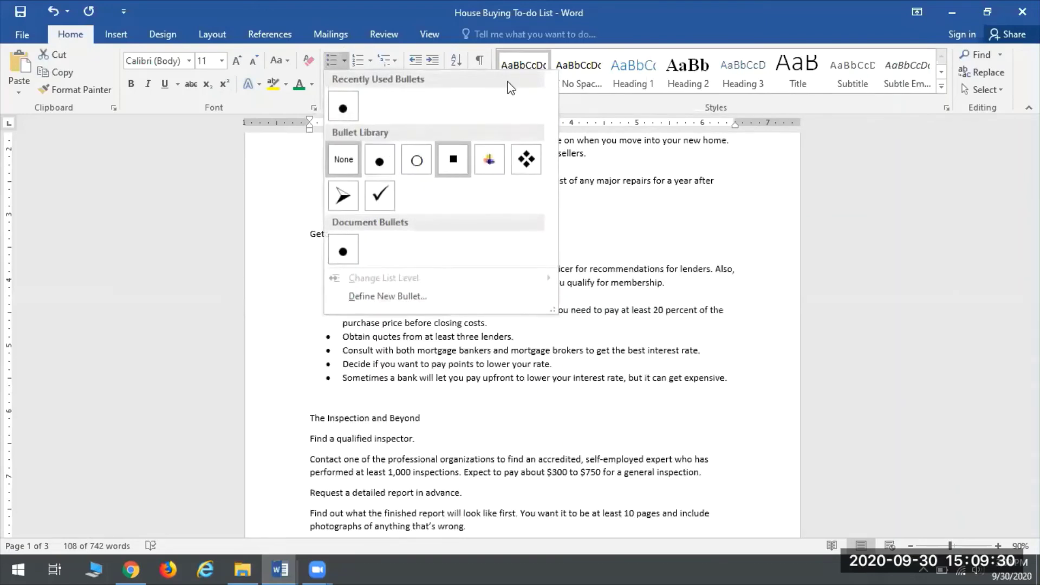
click(417, 161)
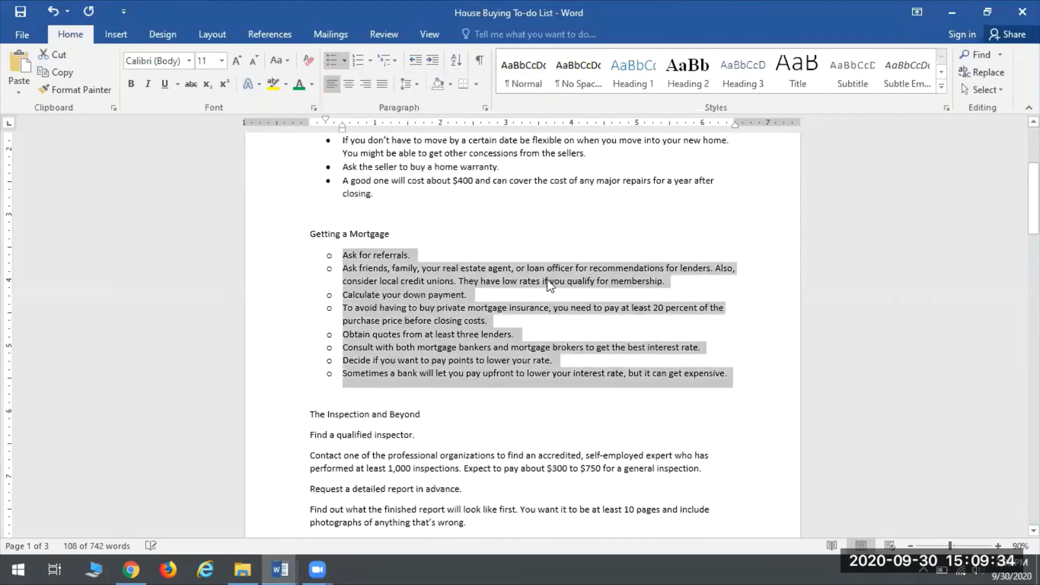
Format all the paragraphs under The Inspection and Beyond, continuing onto the second page, as a list with solid square bullets
scroll(484, 340, down, 6)
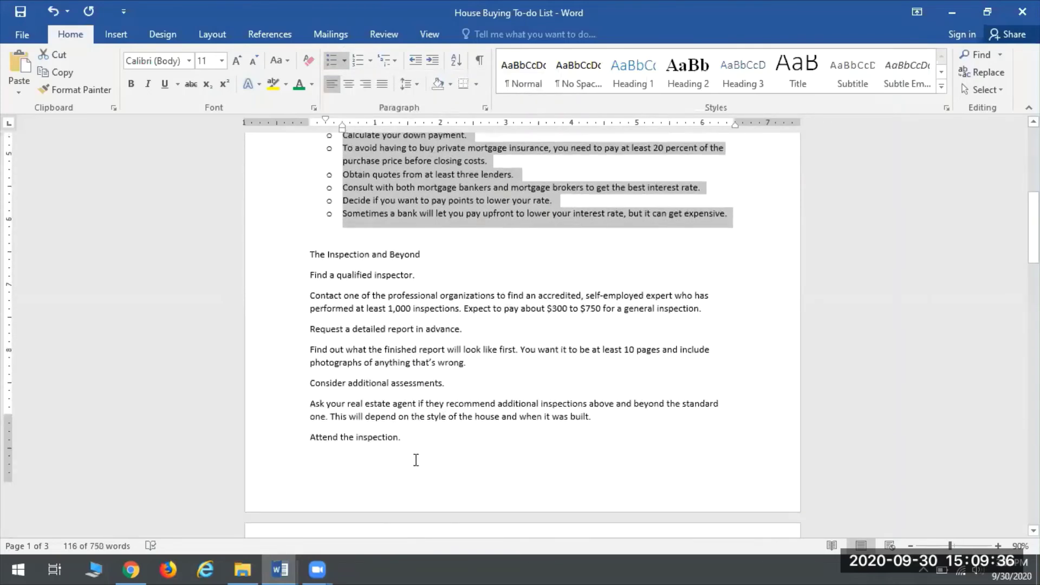
scroll(626, 498, down, 7)
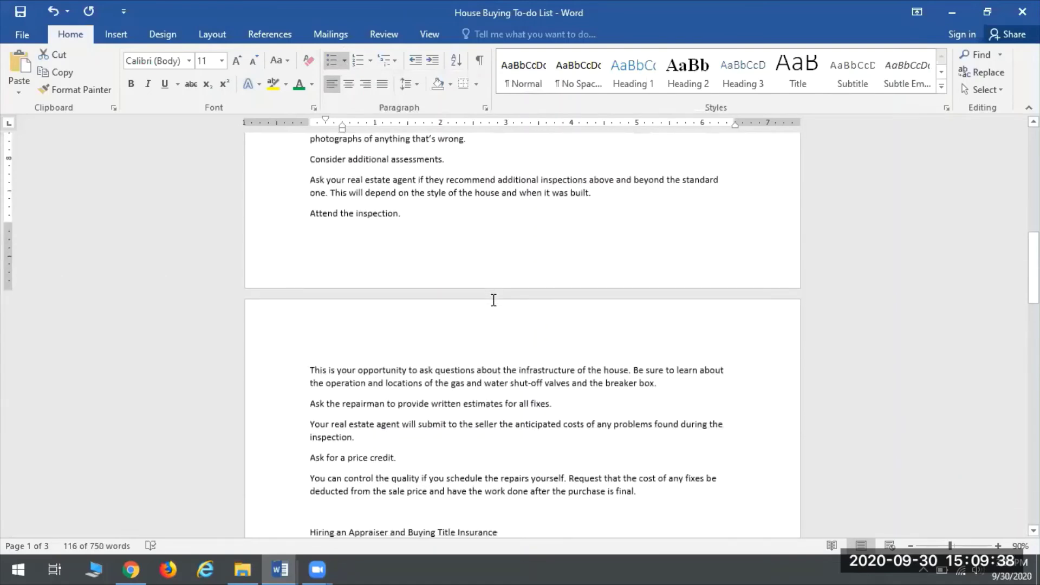
drag(661, 437, 314, 213)
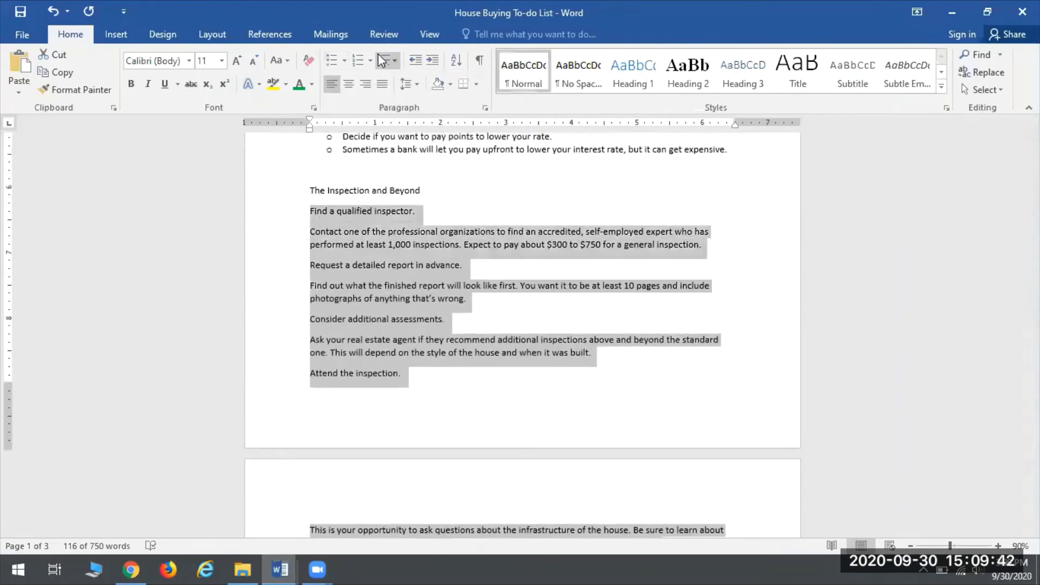
click(344, 60)
click(453, 159)
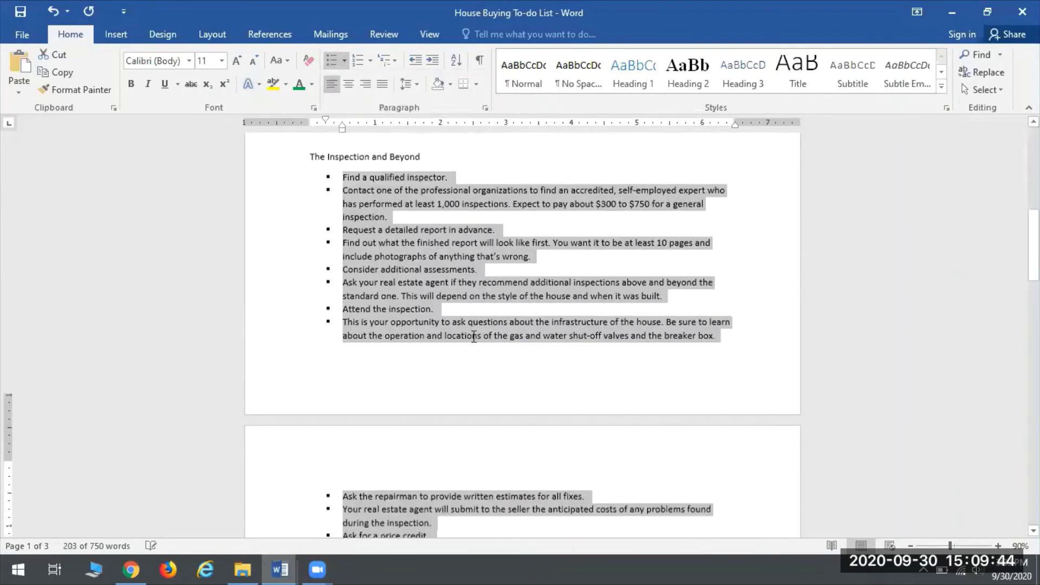
scroll(461, 342, down, 10)
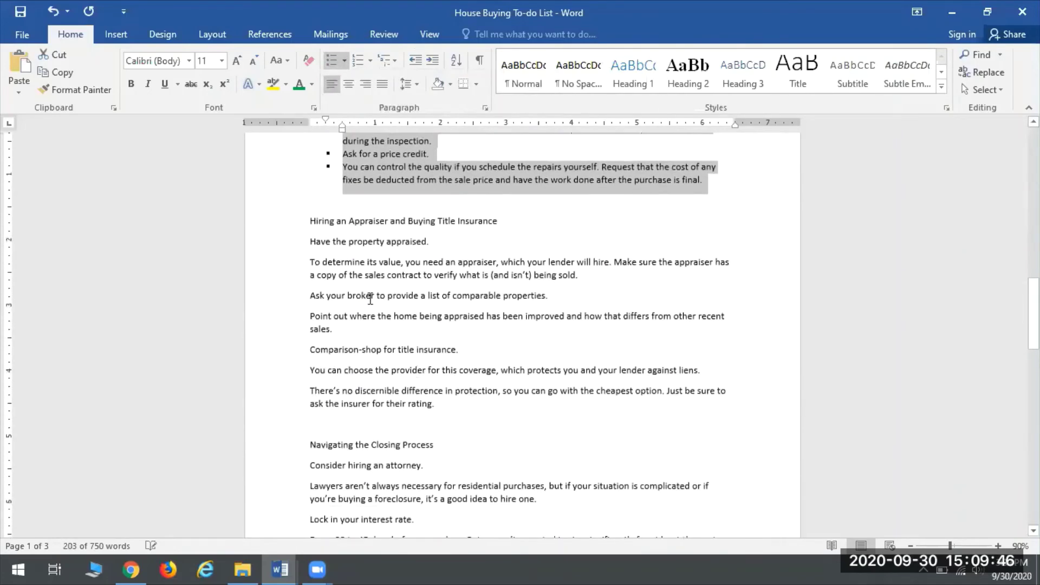
Format all the paragraphs under Hiring an Appraiser and Buying Title Insurance as a list with the multicolored picture bullets
drag(454, 405, 313, 254)
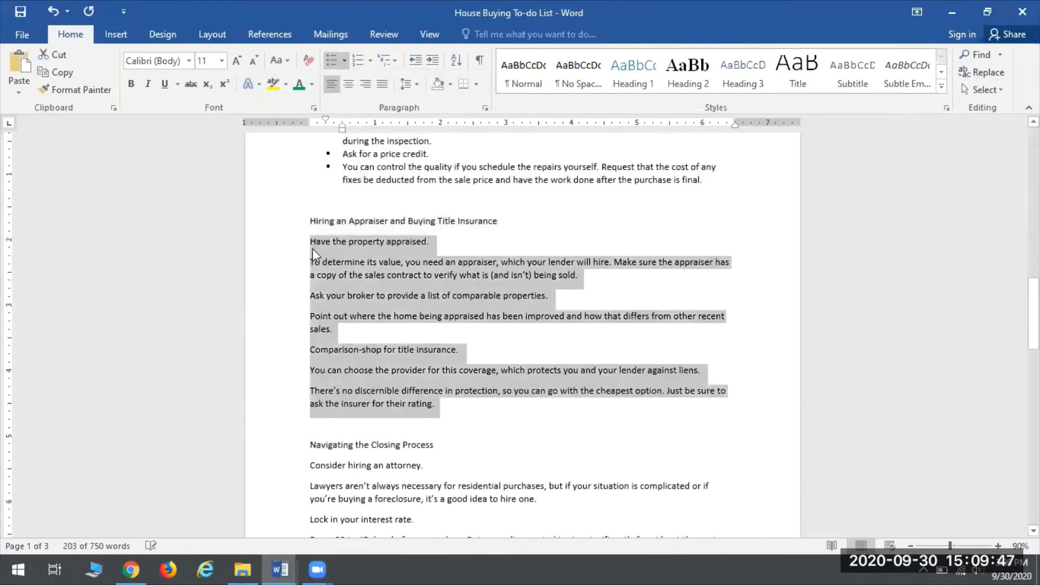
click(344, 60)
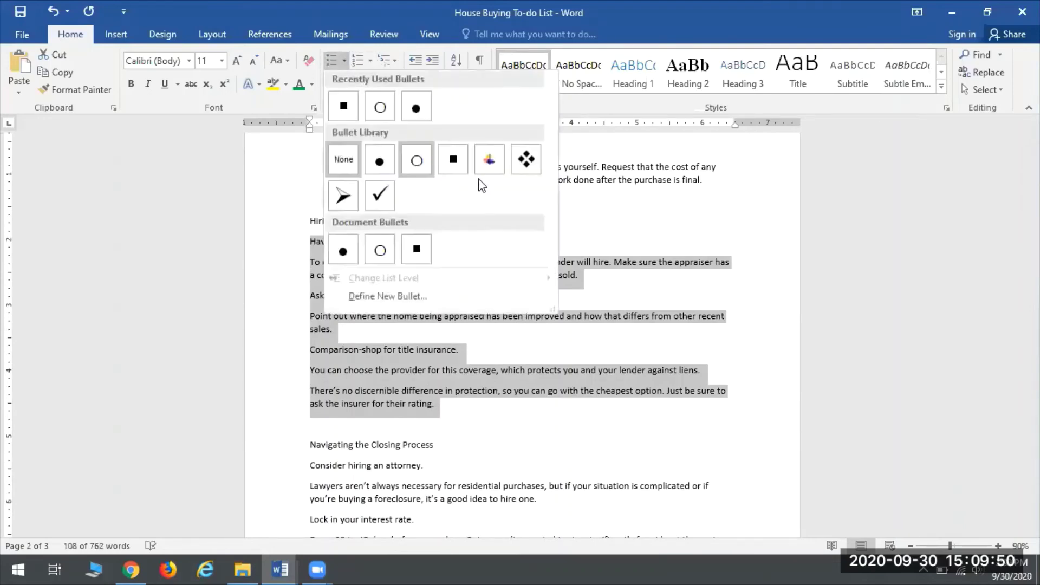
click(489, 160)
Format all the paragraphs under Navigating the Closing Process as a list with four-diamond bullets
scroll(560, 327, down, 7)
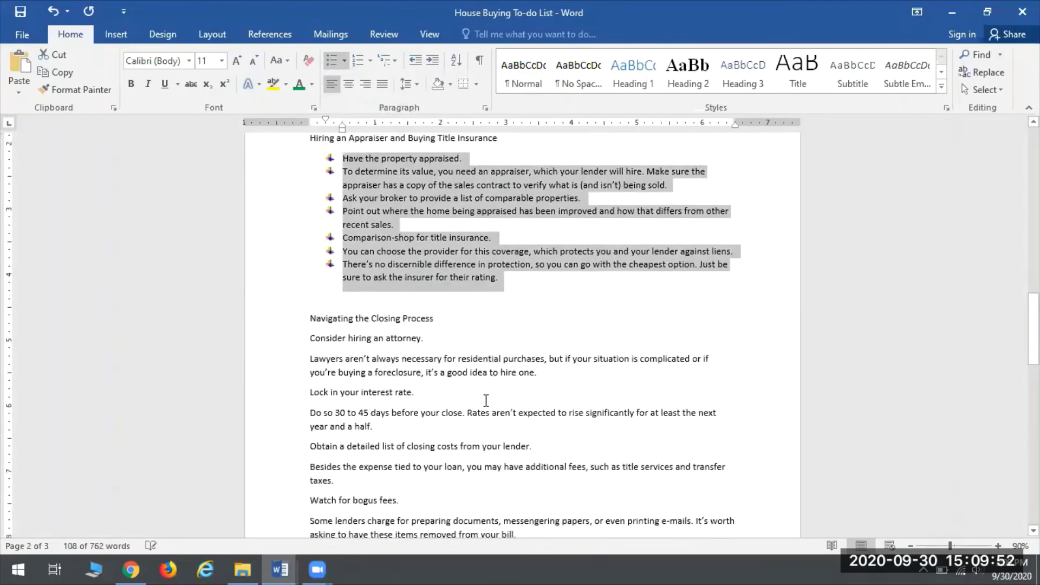
drag(510, 386, 317, 201)
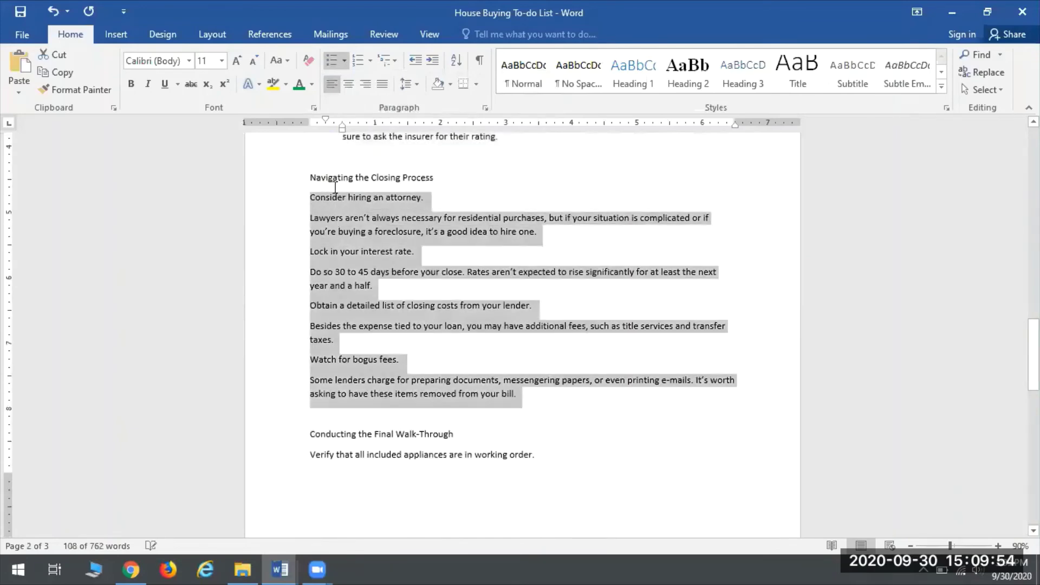
click(345, 62)
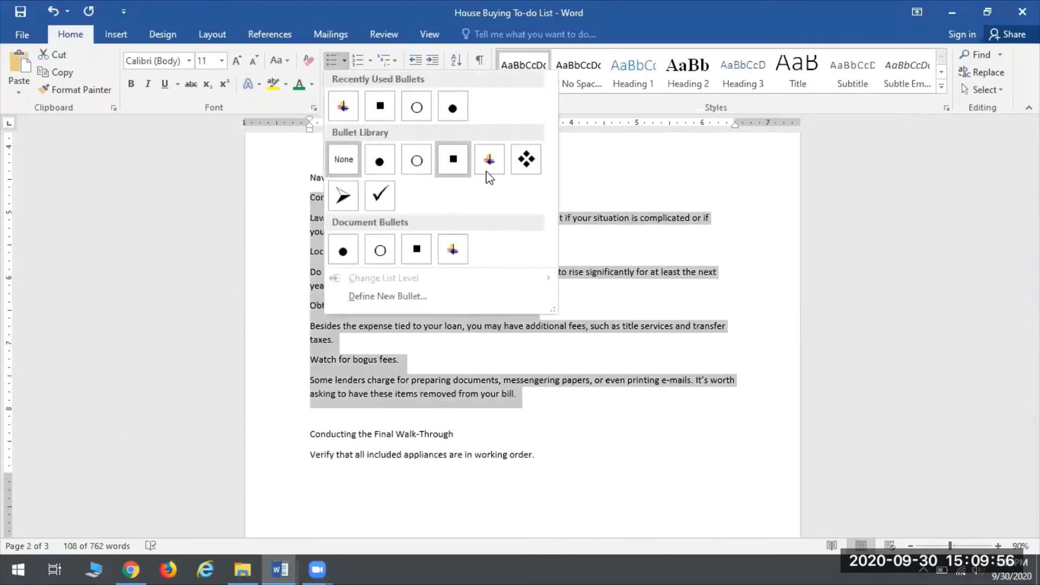
click(525, 159)
Format all the paragraphs under Conducting the Final Walk-Through, continuing onto the third page, as a list with check mark bullets
scroll(495, 297, down, 9)
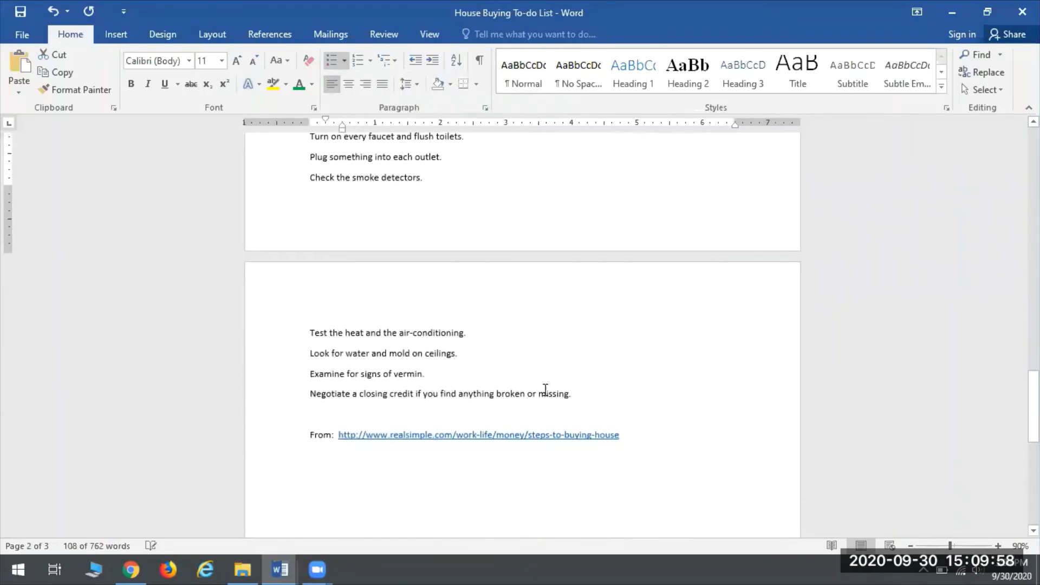
drag(587, 392, 327, 223)
scroll(401, 256, up, 3)
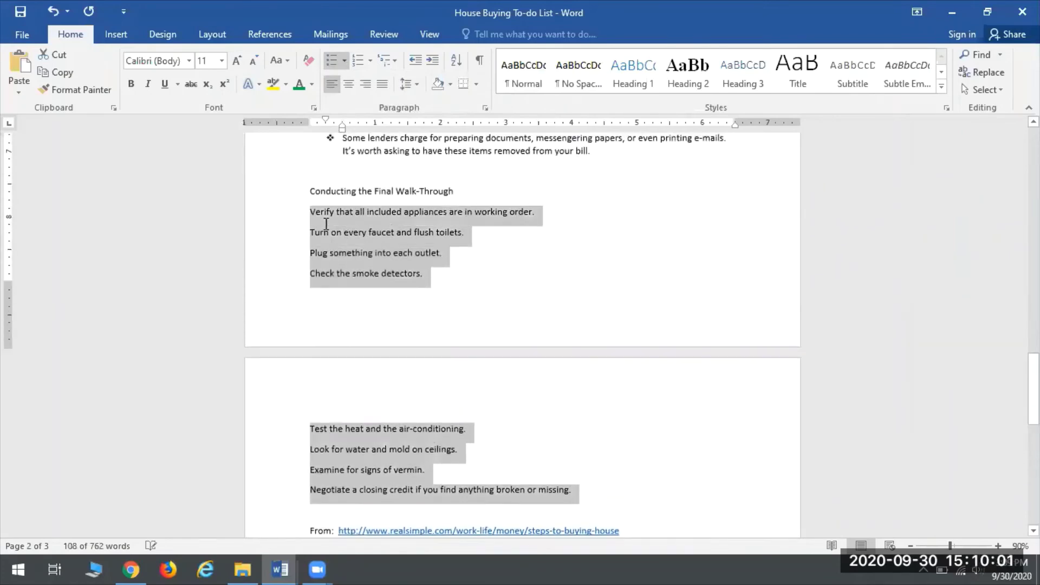
click(343, 59)
click(379, 195)
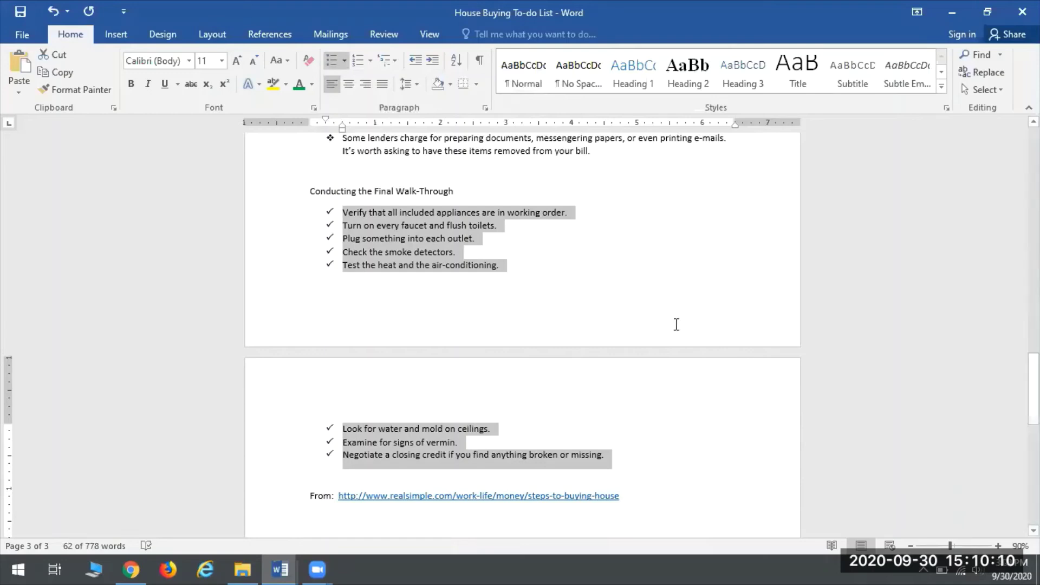
click(569, 319)
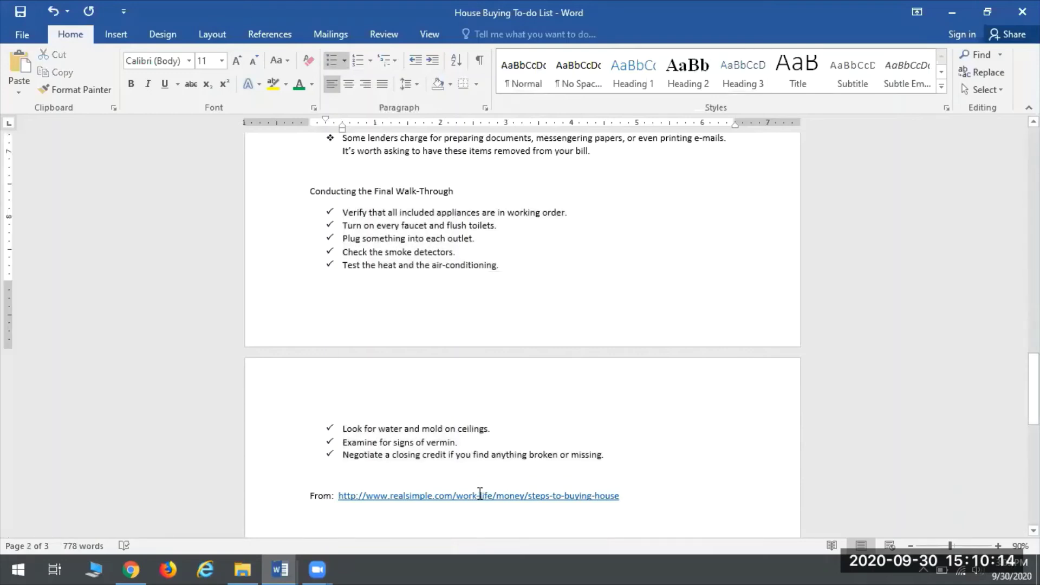
Change all the bullets of the Navigating the Closing Process list to the arrowhead style
scroll(471, 450, up, 5)
scroll(454, 398, up, 1)
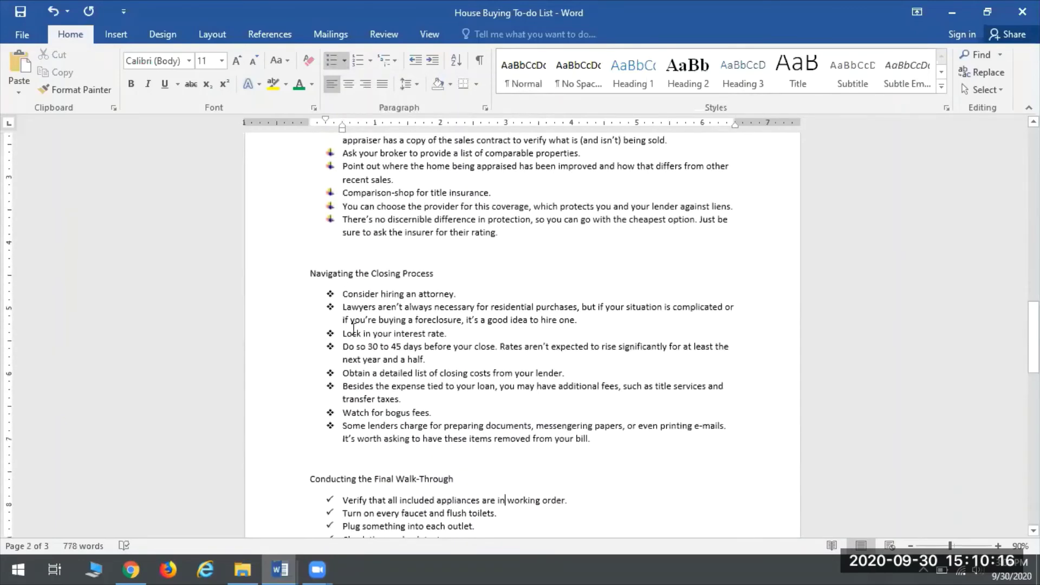
click(331, 291)
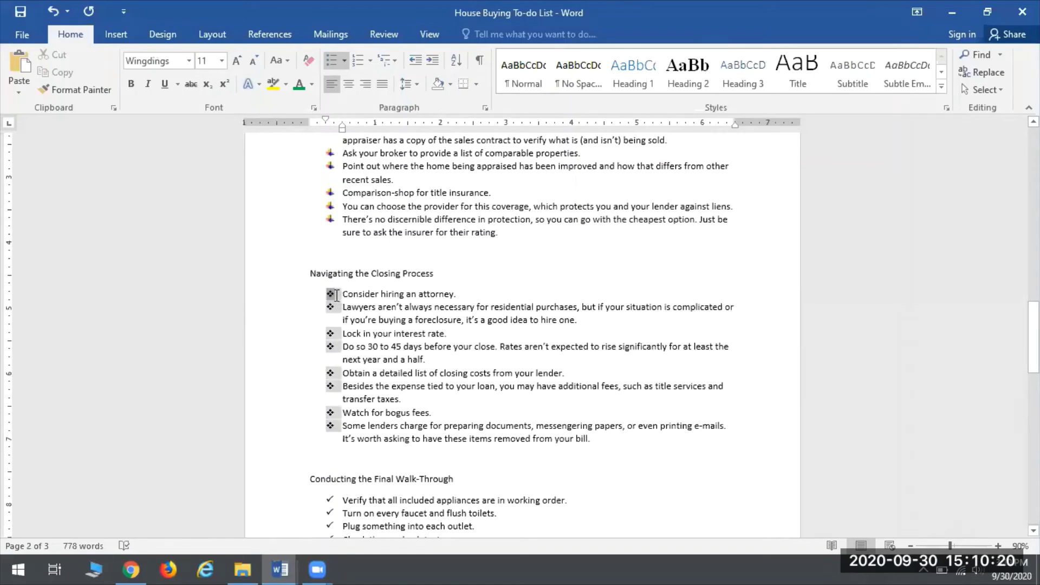
click(344, 60)
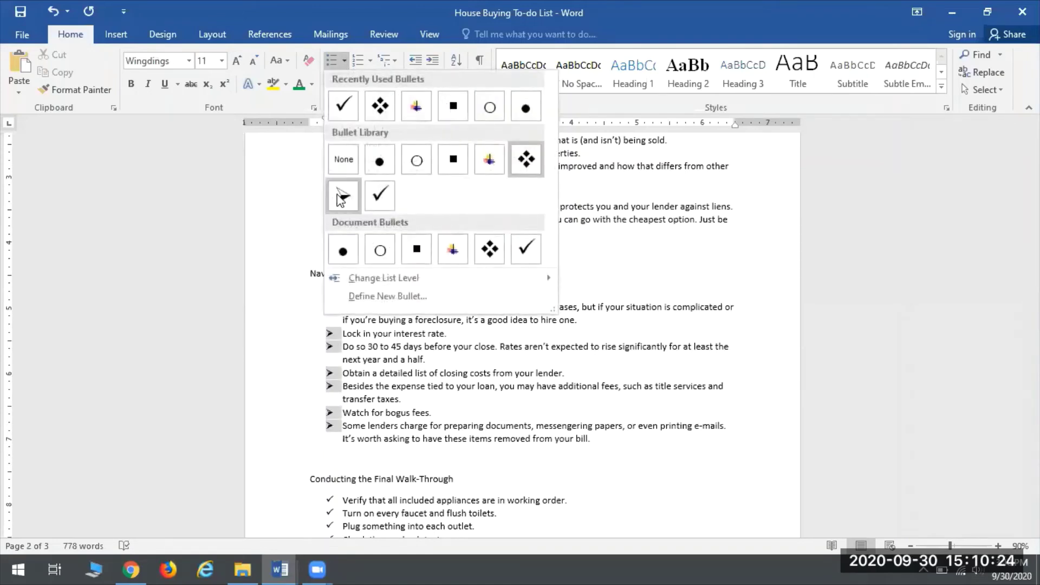
click(341, 198)
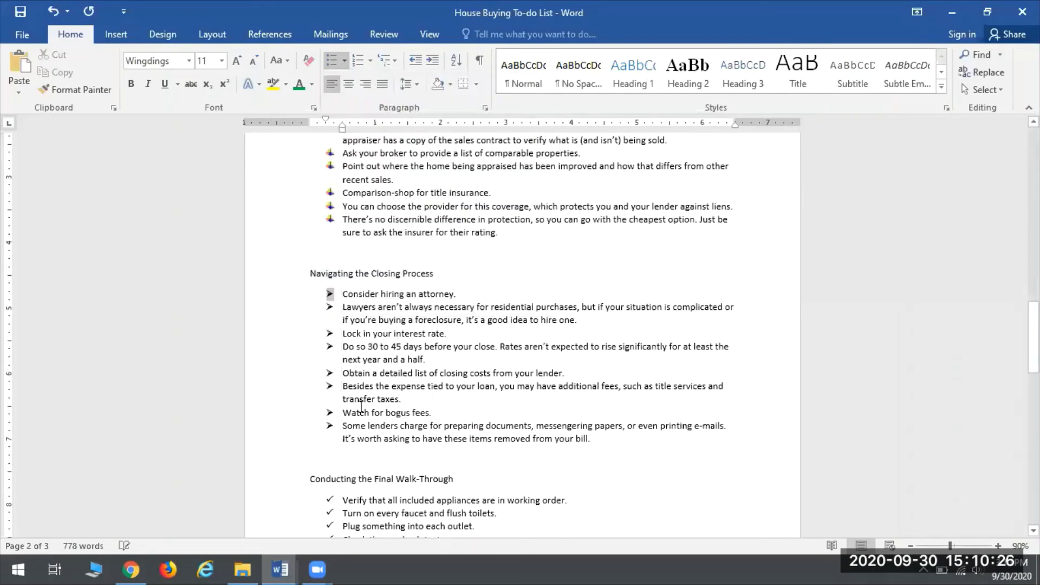
click(606, 413)
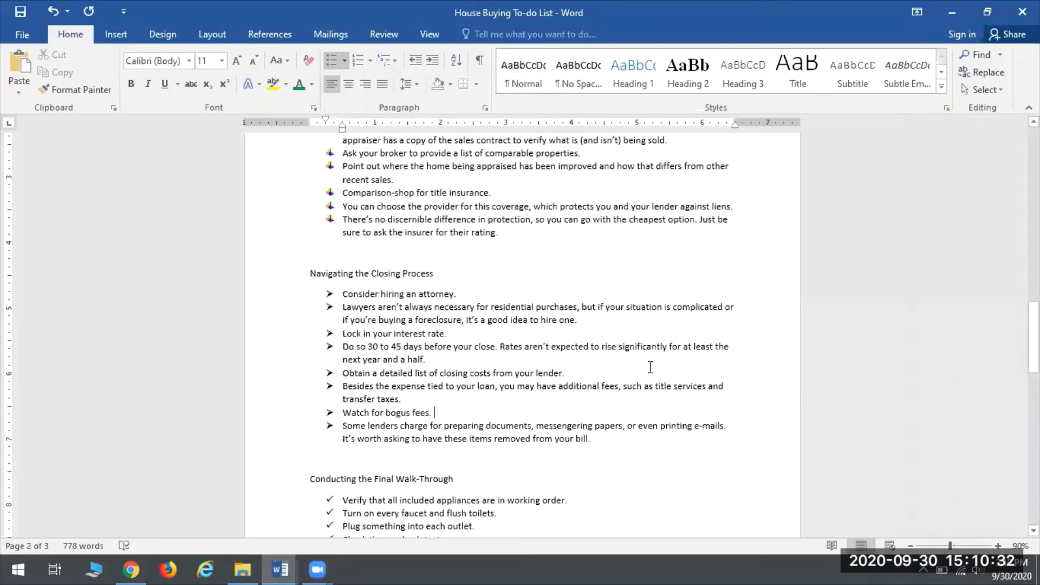
Number the Making an Offer and Negotiating the Close heading in the 1. 2. 3. format, and decrease its indent
scroll(593, 420, up, 15)
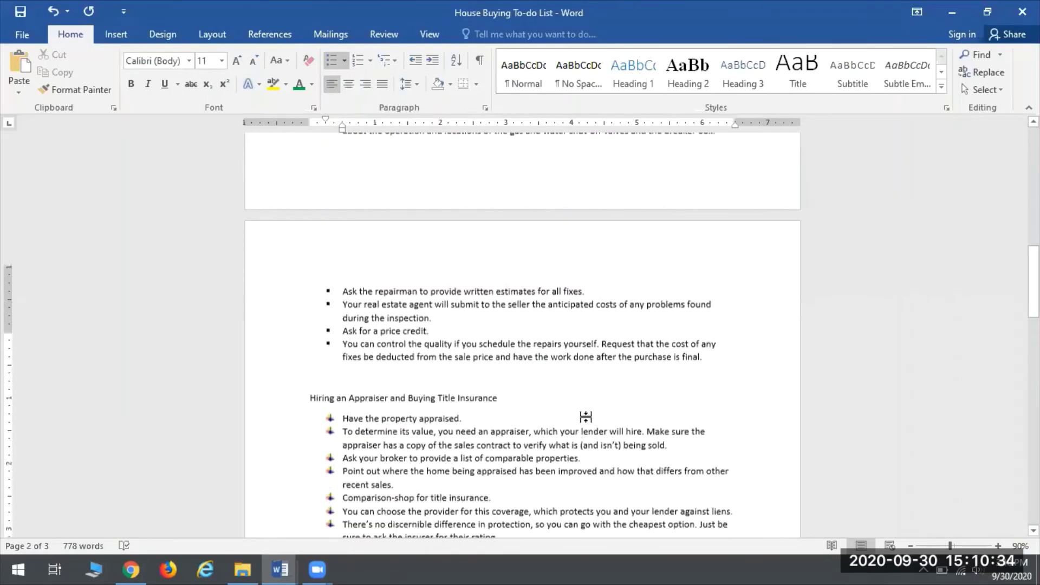
scroll(588, 414, up, 5)
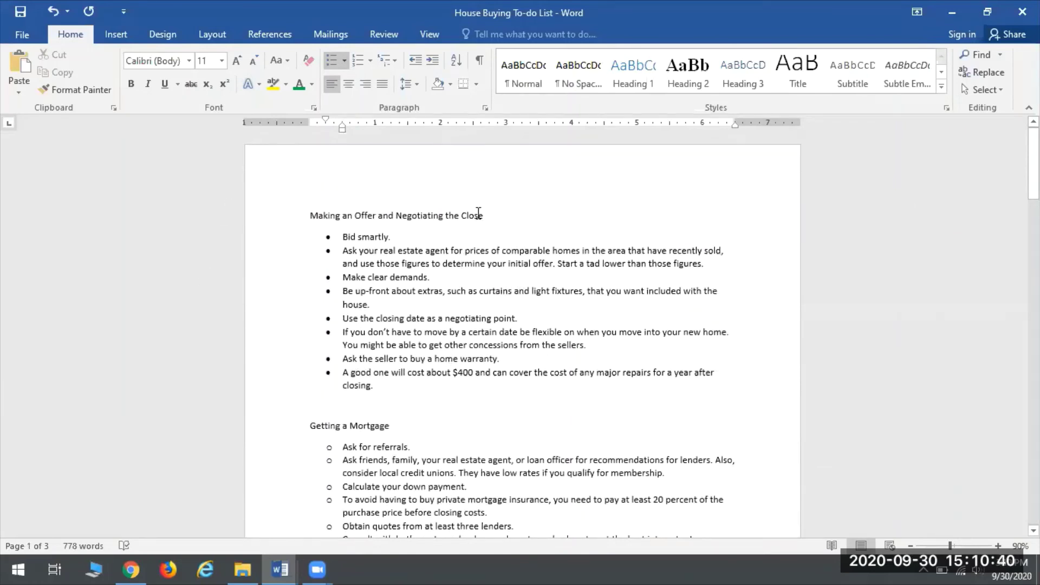
drag(464, 211, 309, 209)
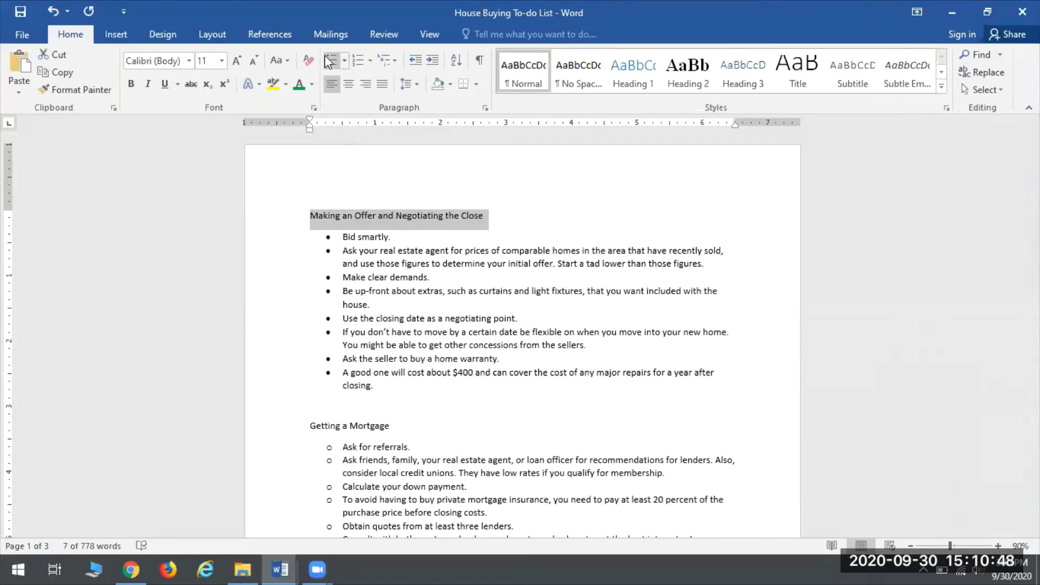
click(372, 60)
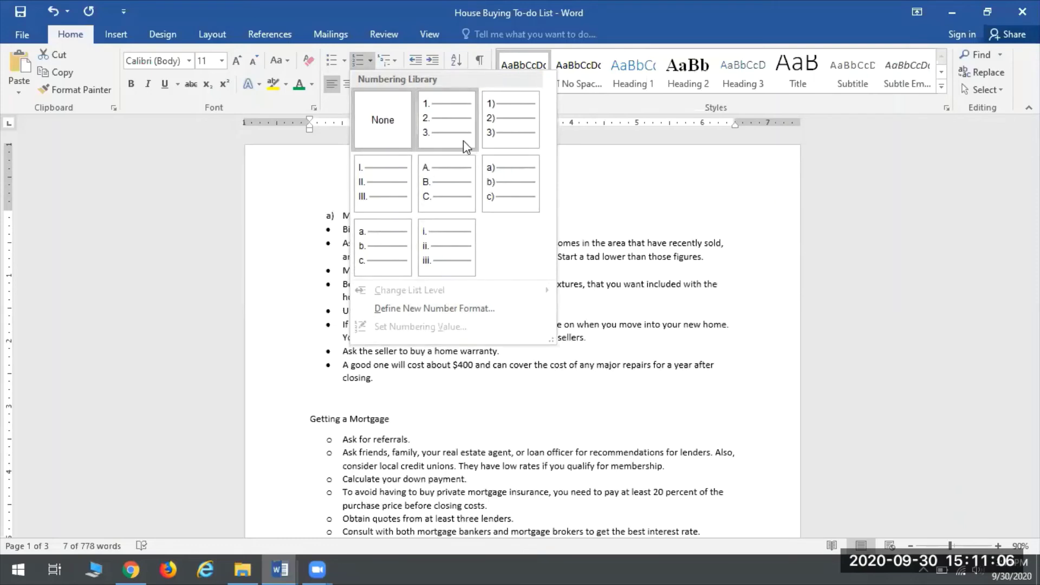
click(439, 120)
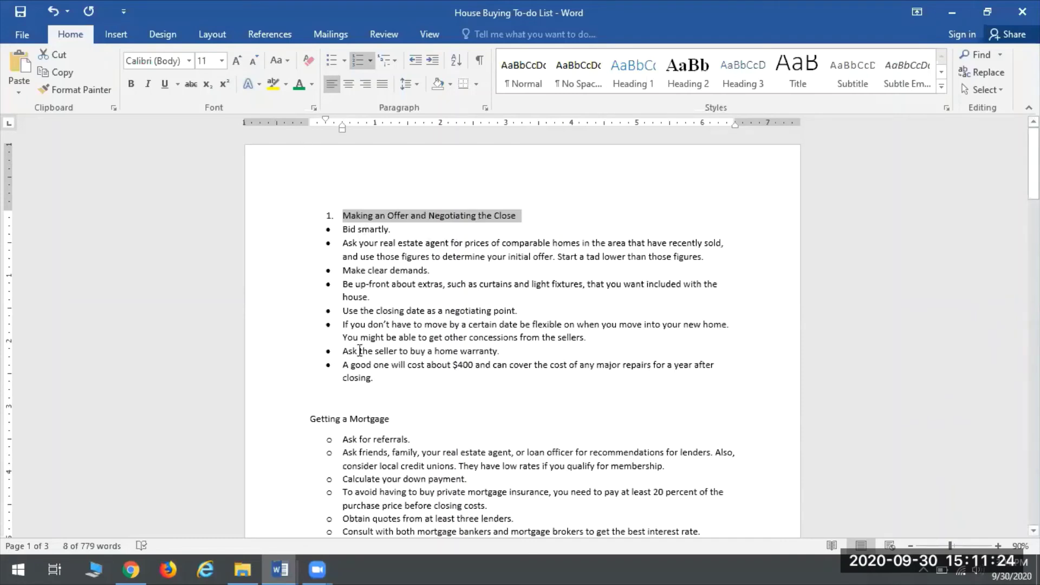
click(414, 60)
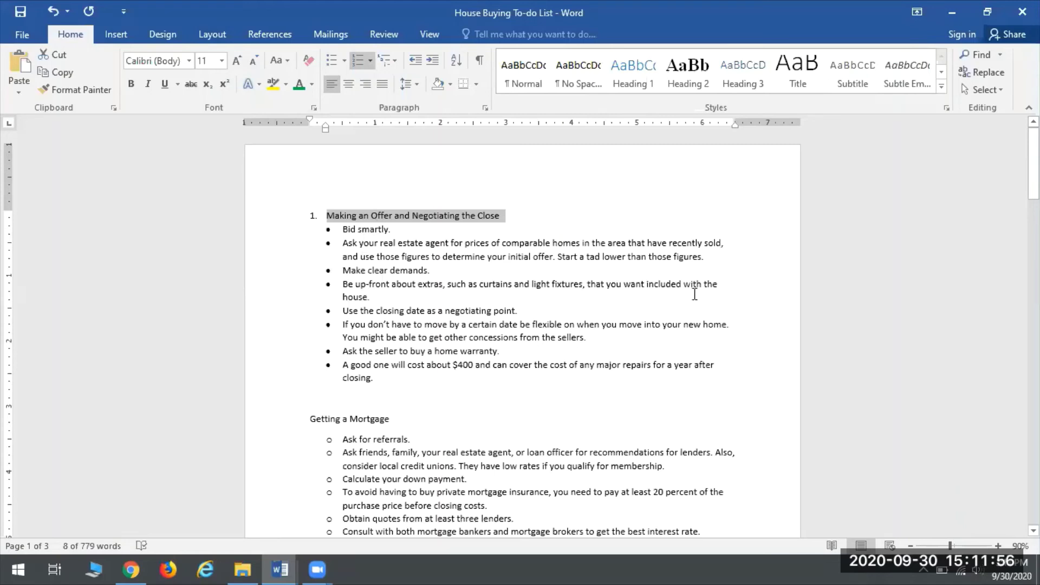
Number the Getting a Mortgage heading as item 2, continuing the numbering of the first section heading
click(401, 439)
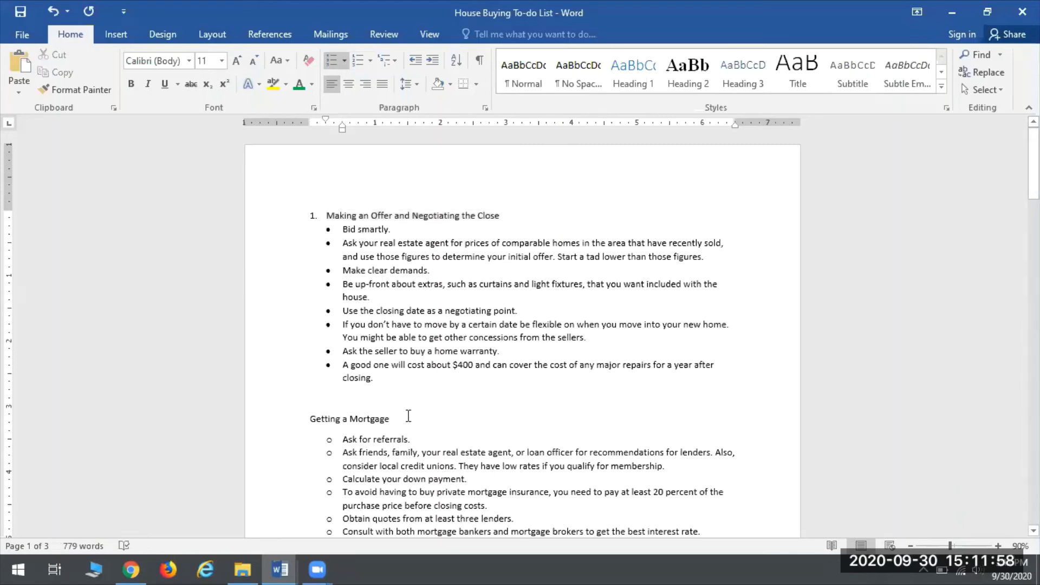
drag(408, 416, 310, 421)
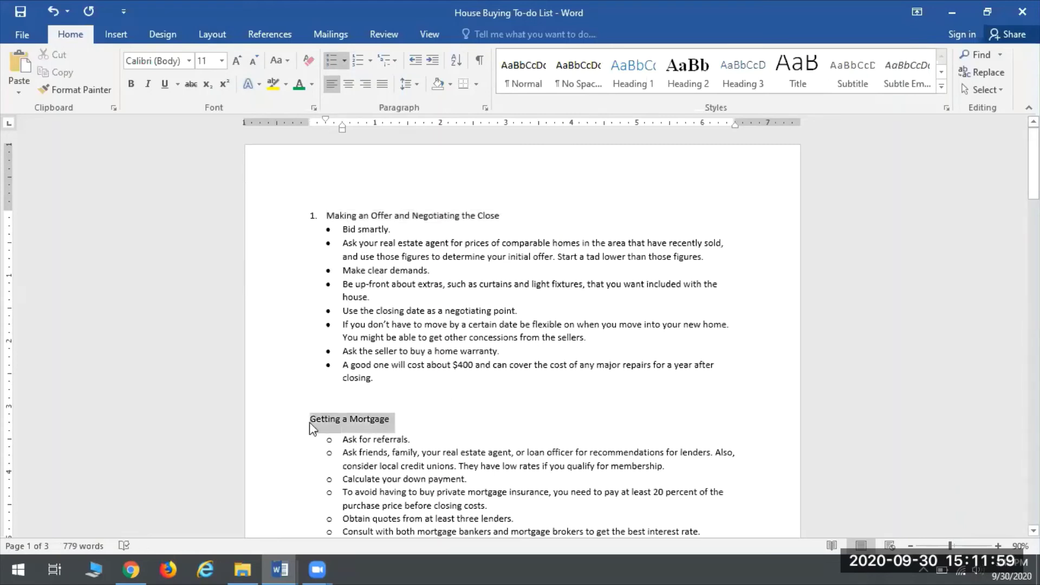
click(356, 62)
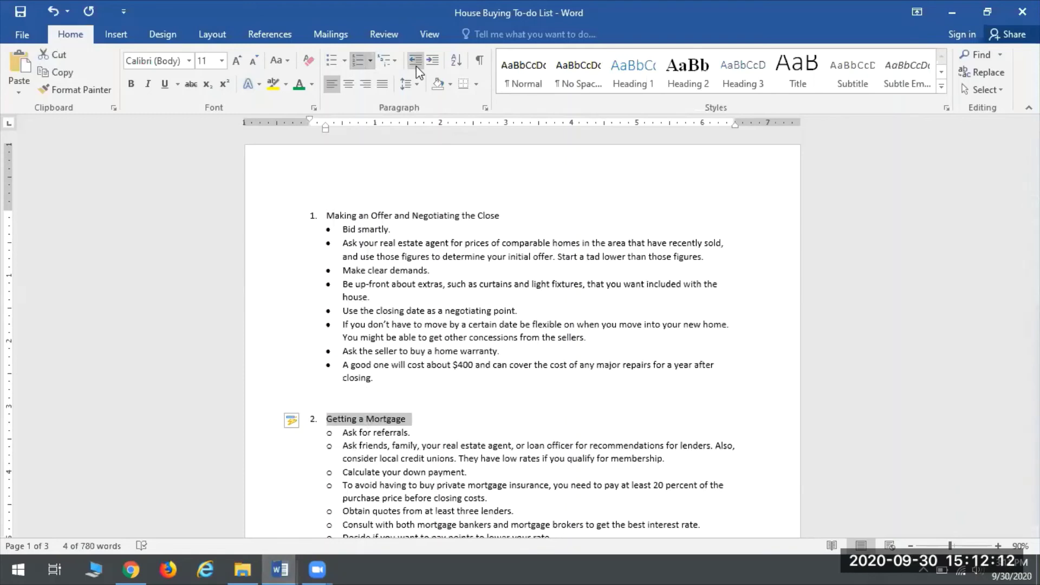
scroll(373, 433, down, 1)
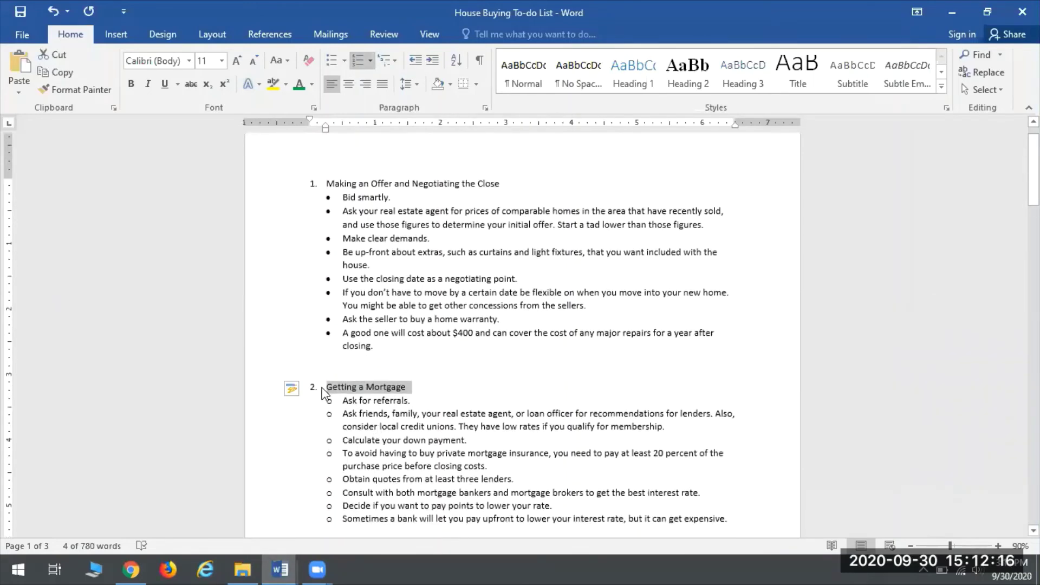
click(313, 387)
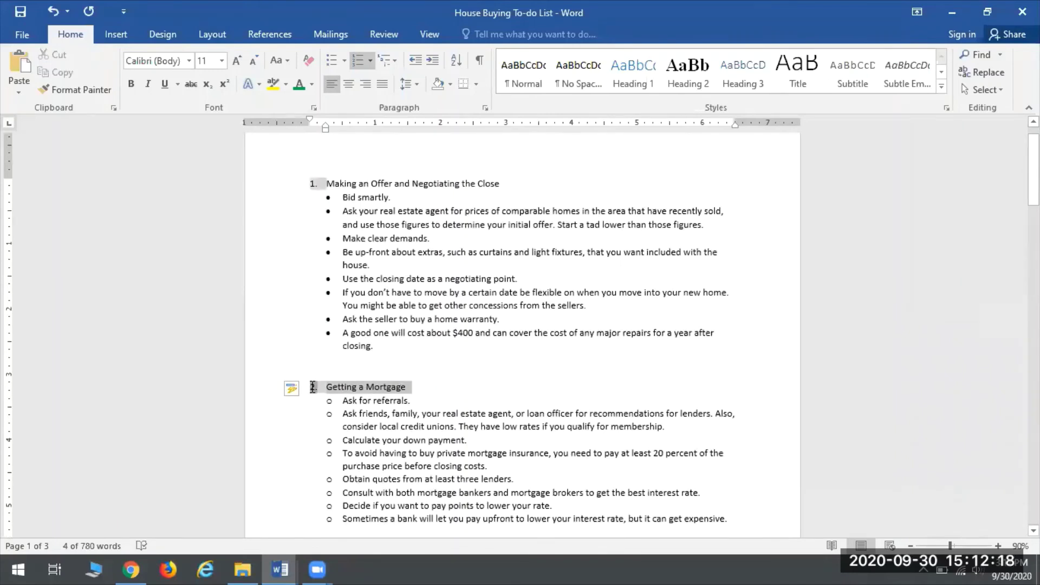
click(329, 255)
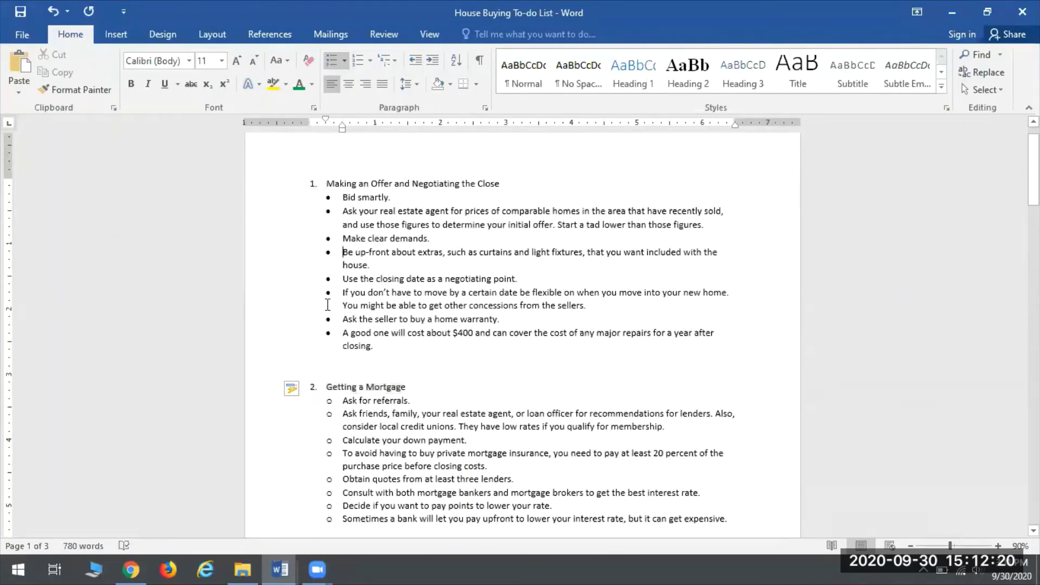
click(329, 254)
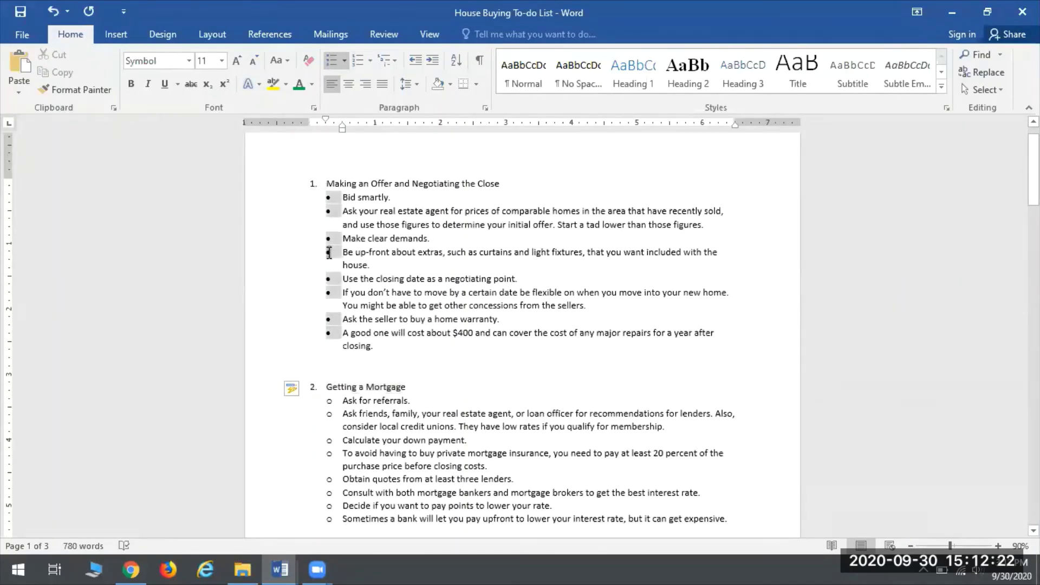
Set the numbering value of the Getting a Mortgage heading to 7 as a new list, and undo that change
click(312, 387)
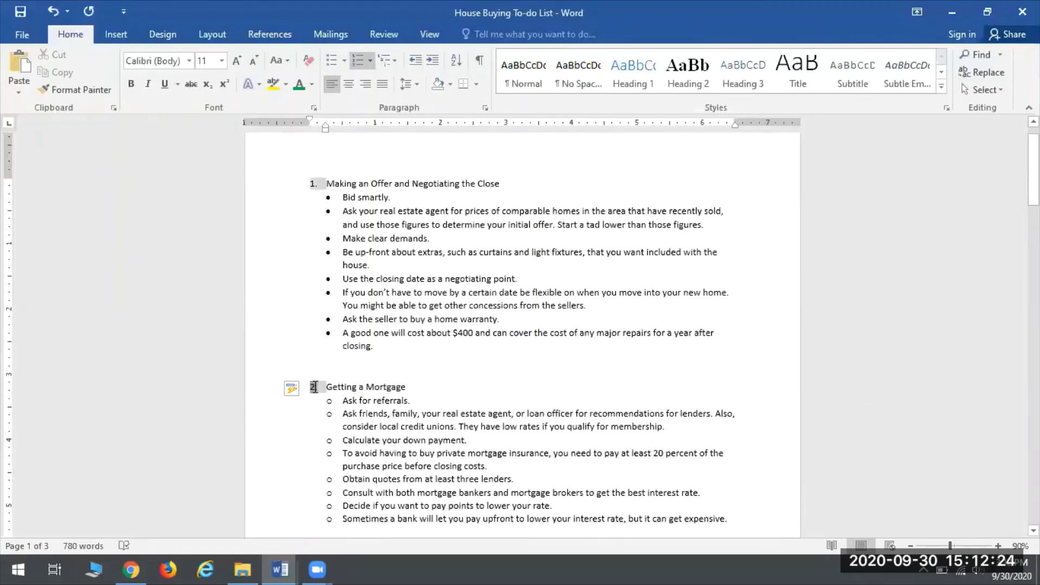
right_click(314, 386)
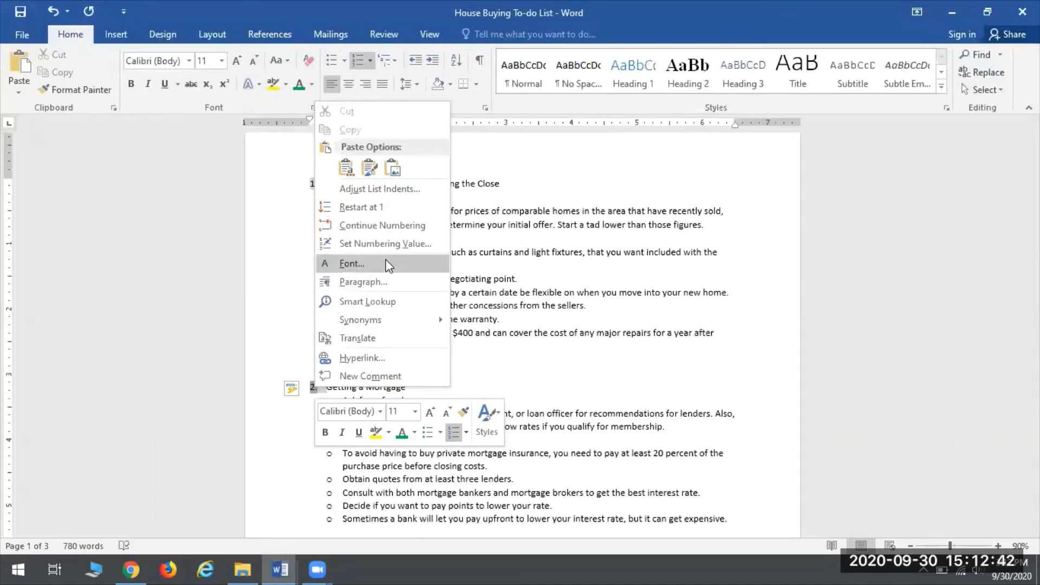
click(357, 244)
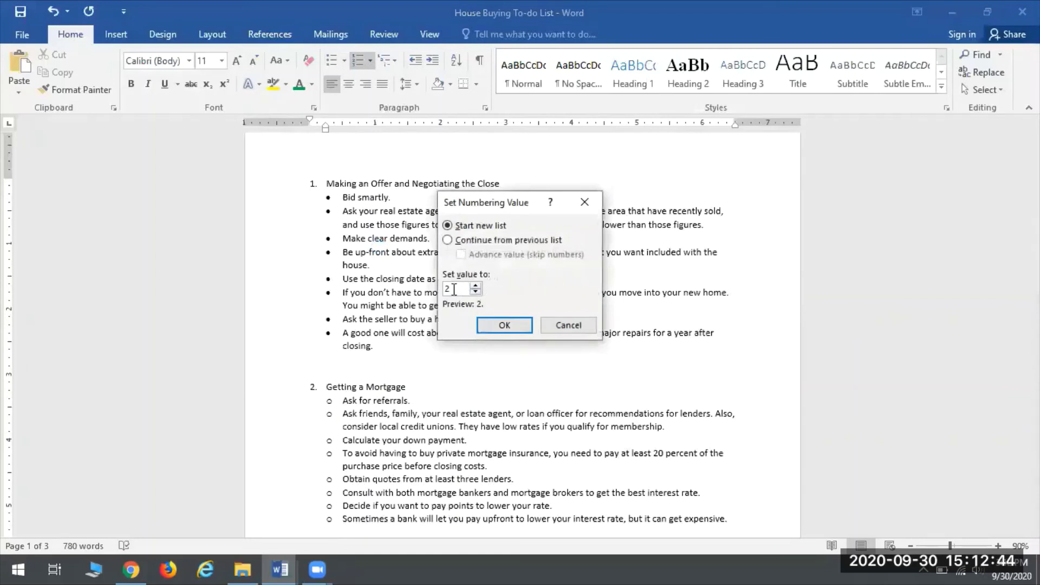
key(BackSpace)
click(504, 324)
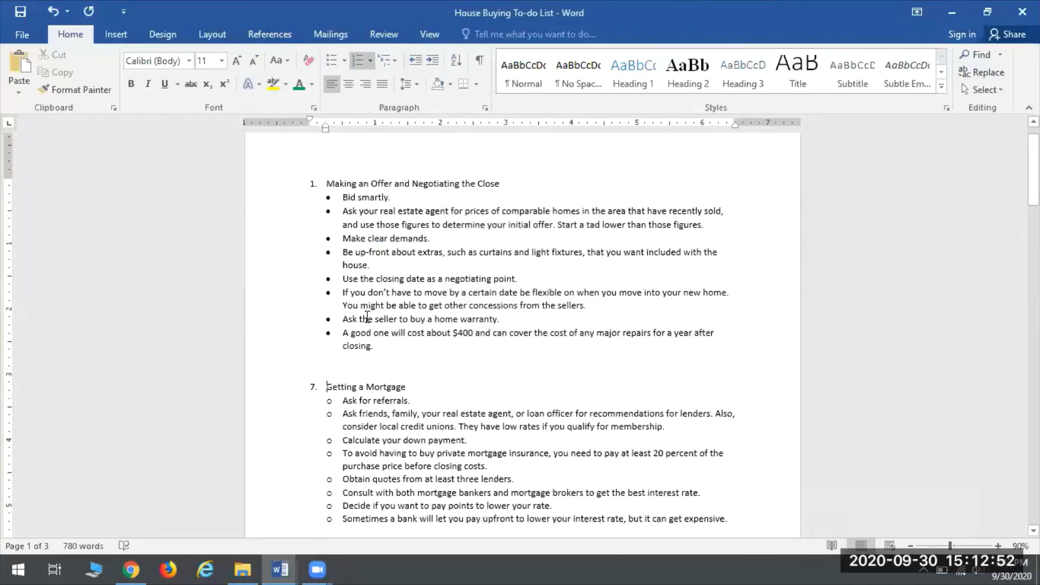
click(52, 11)
click(327, 333)
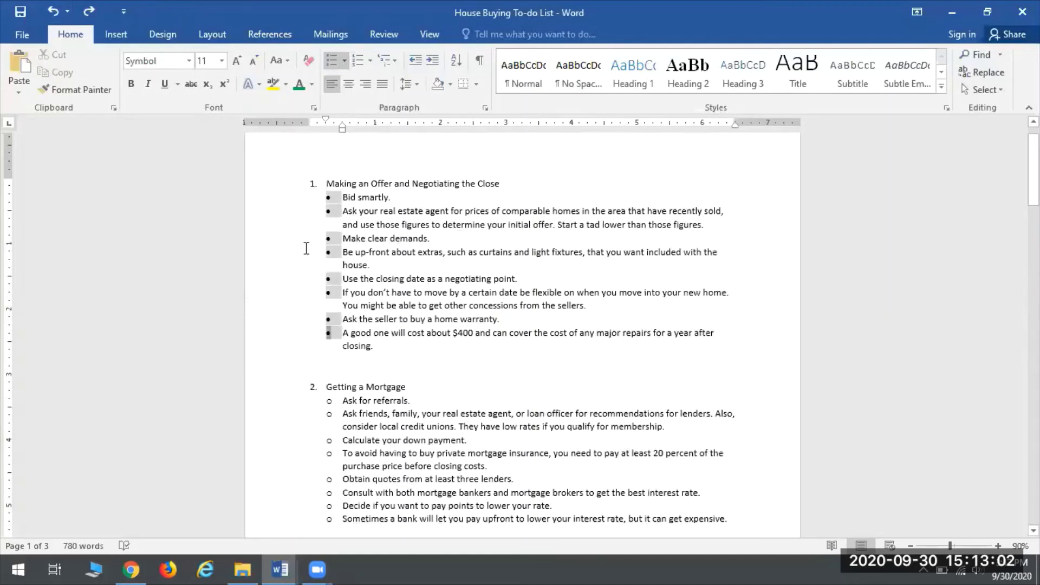
click(314, 387)
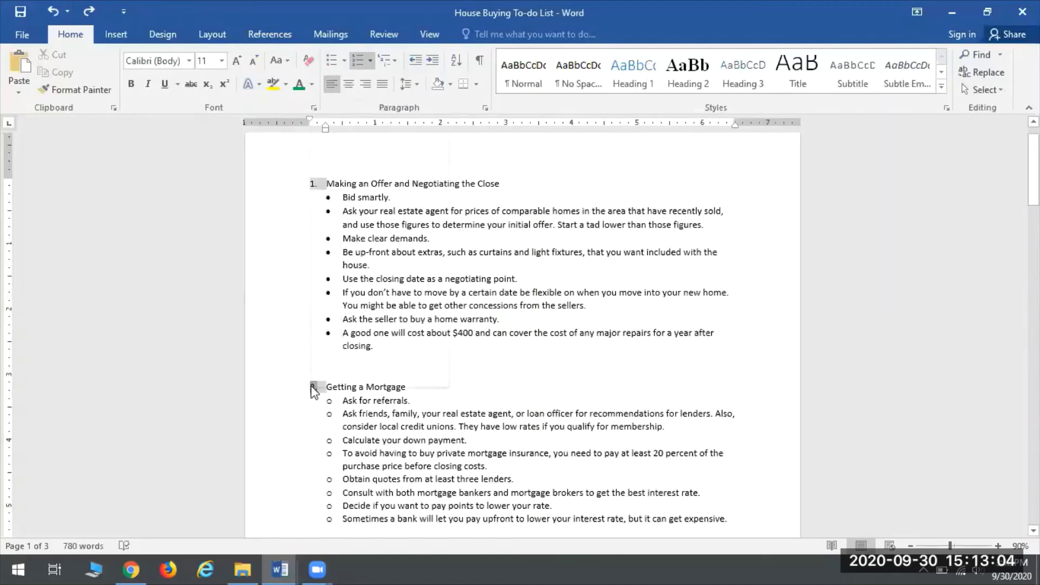
right_click(314, 387)
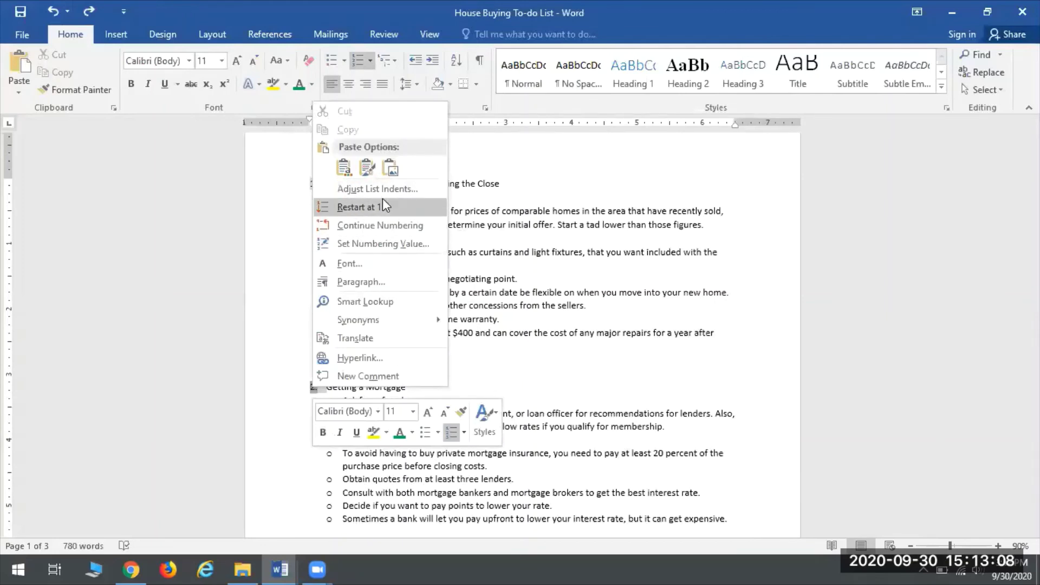
key(Escape)
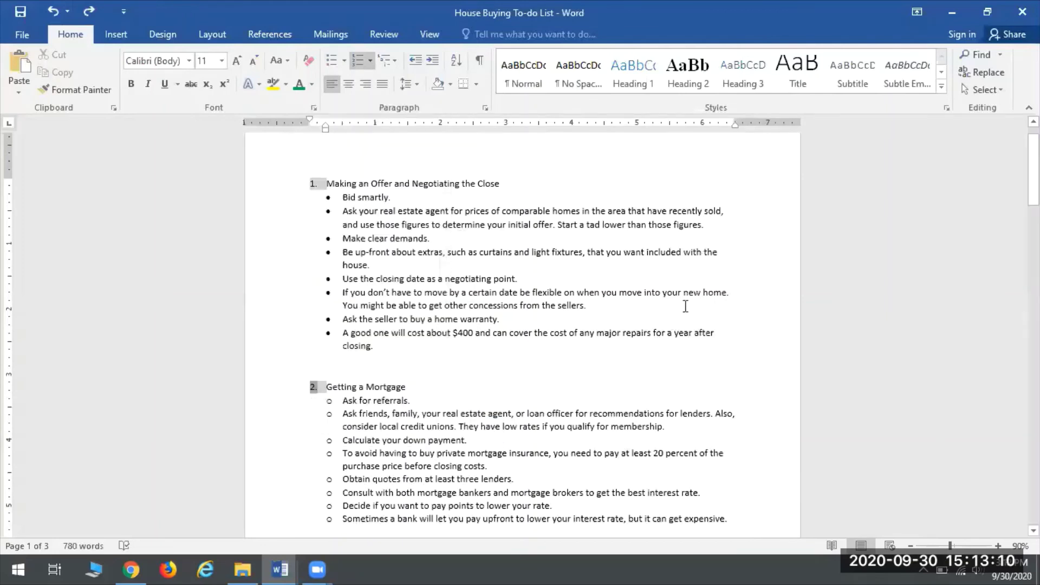
Number the The Inspection and Beyond and Hiring an Appraiser and Buying Title Insurance headings as items 3 and 4
scroll(495, 239, down, 8)
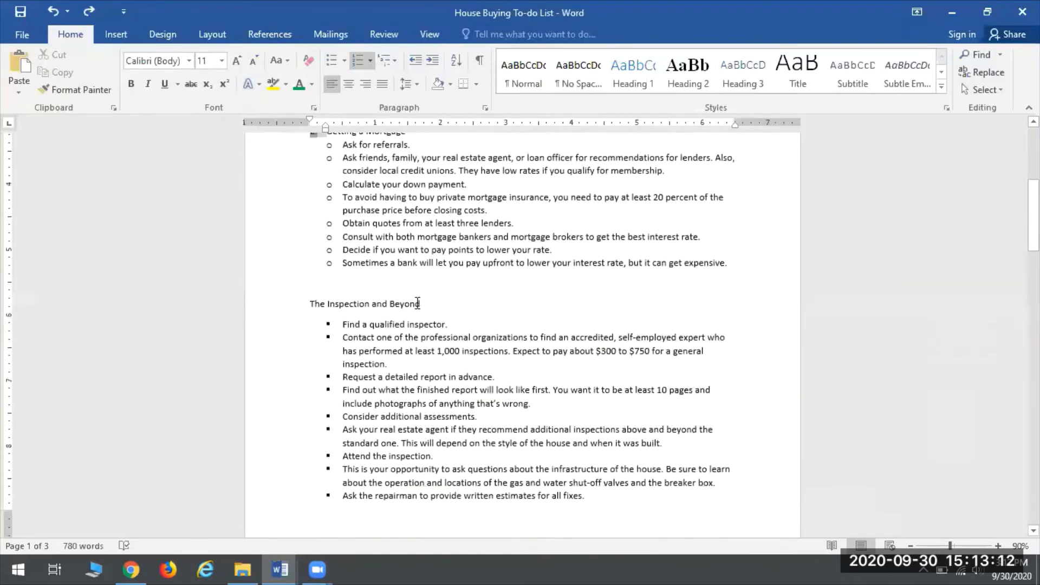
click(426, 305)
triple_click(347, 304)
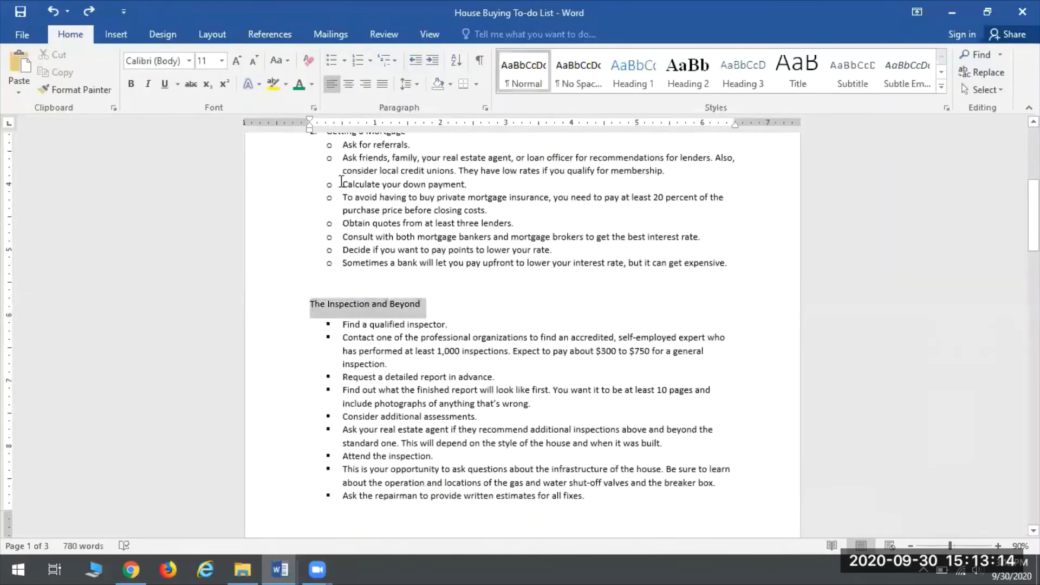
click(358, 61)
scroll(449, 354, down, 10)
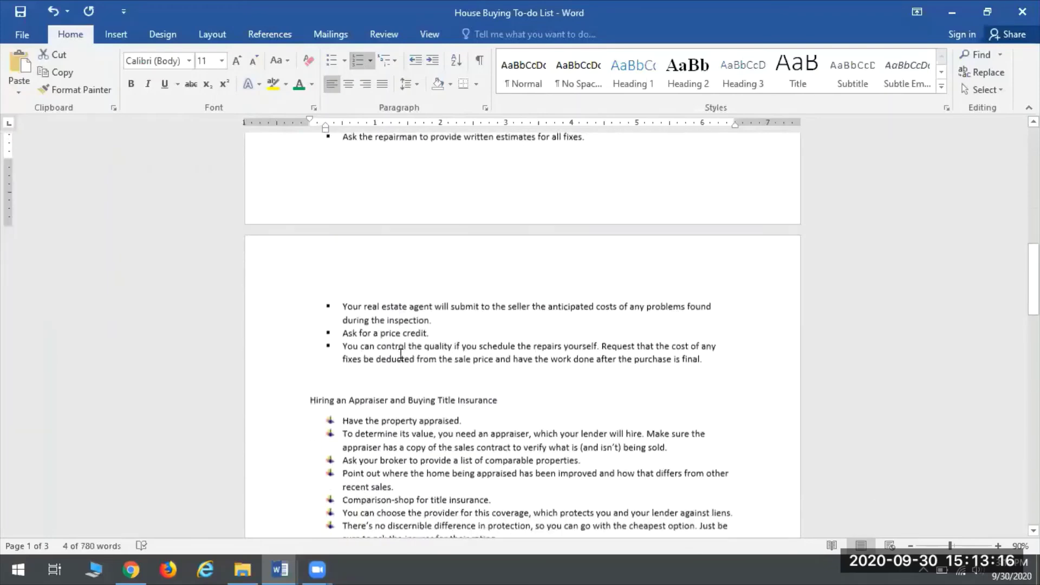
drag(499, 336, 302, 337)
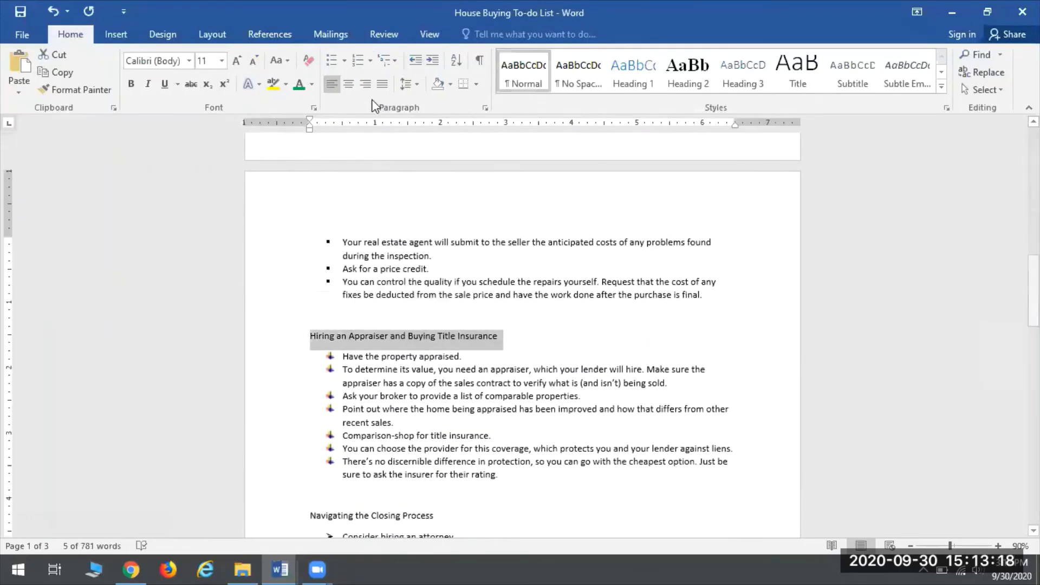
click(358, 60)
Number the Navigating the Closing Process and Conducting the Final Walk-Through headings as items 5 and 6
scroll(466, 395, down, 3)
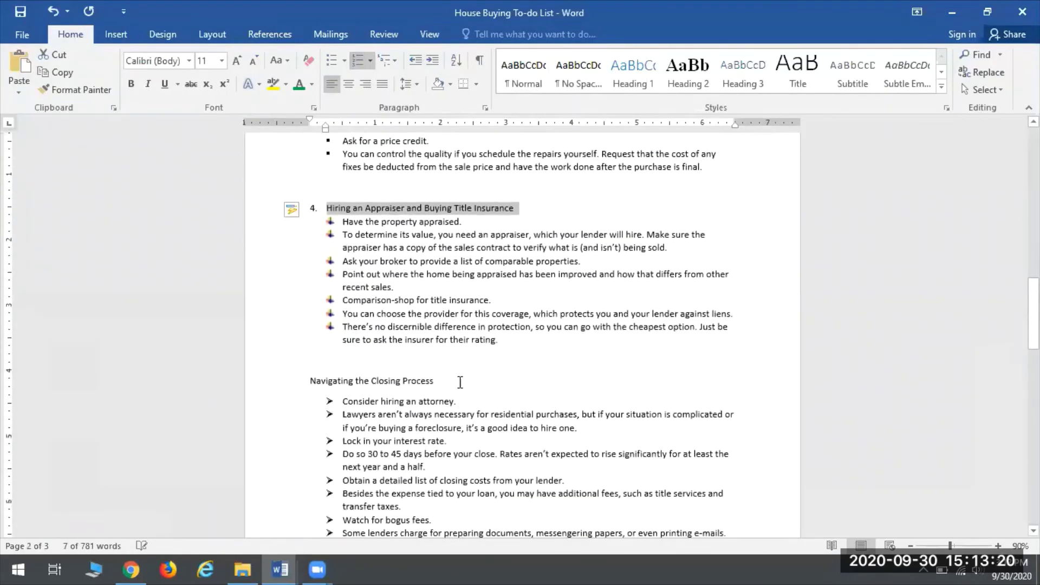
drag(457, 381, 298, 361)
click(358, 60)
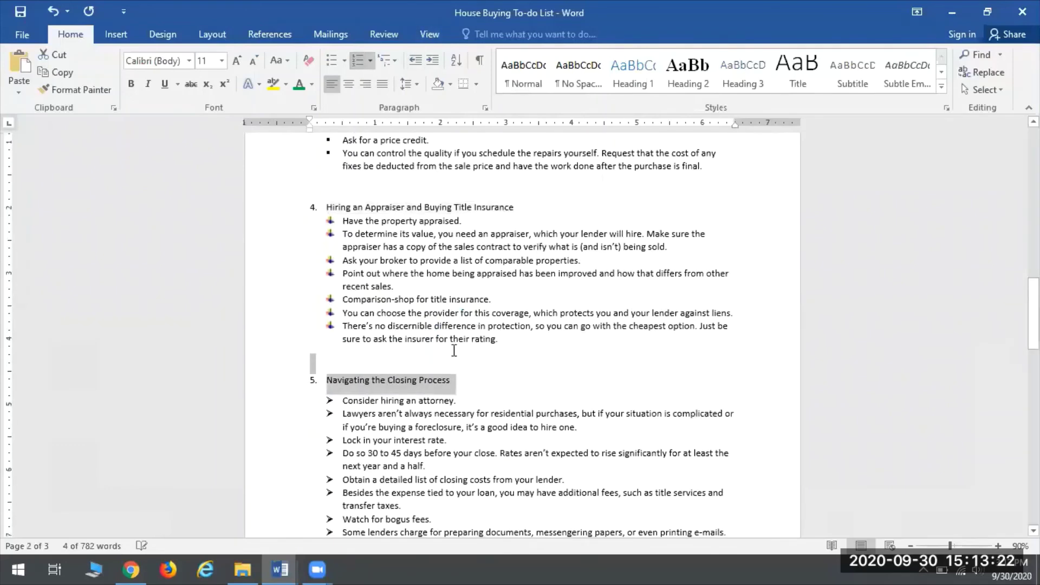
scroll(478, 363, down, 5)
drag(478, 362, 299, 345)
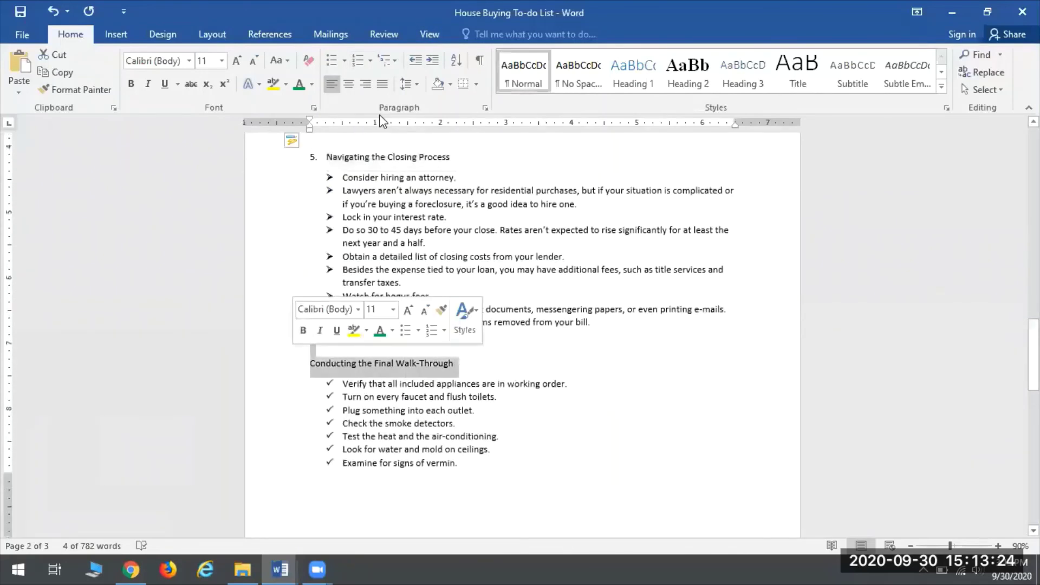
click(358, 61)
Check the consecutive numbering of the section headings from the end of the document back to its start
scroll(467, 364, down, 6)
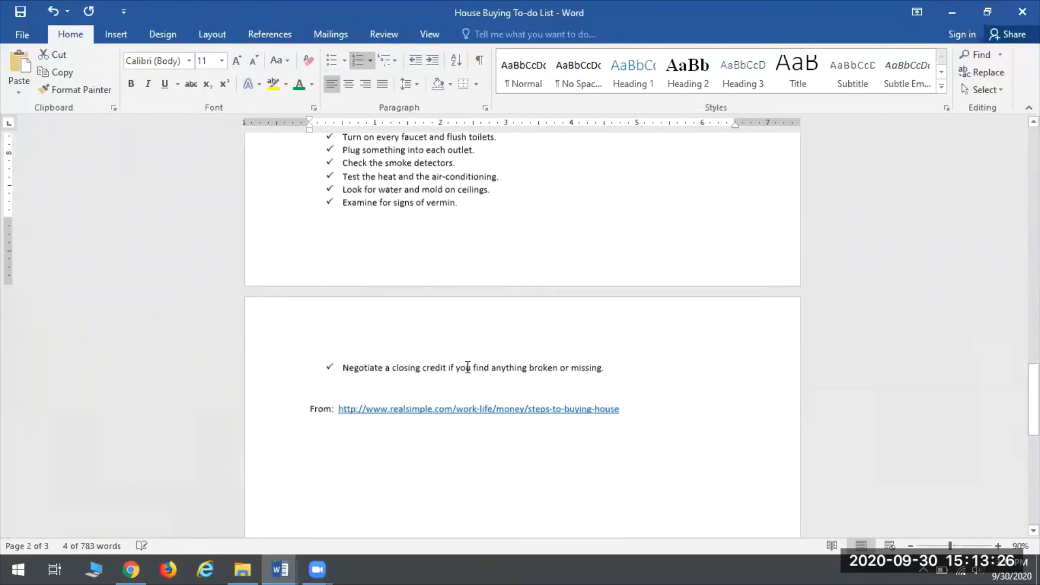
scroll(468, 367, up, 5)
scroll(467, 367, up, 18)
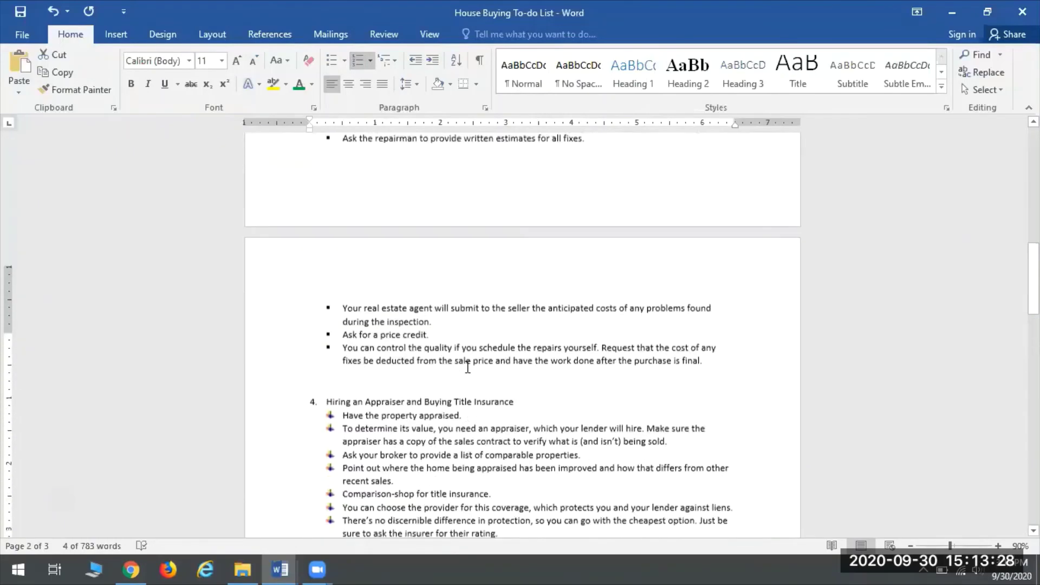
scroll(471, 430, down, 8)
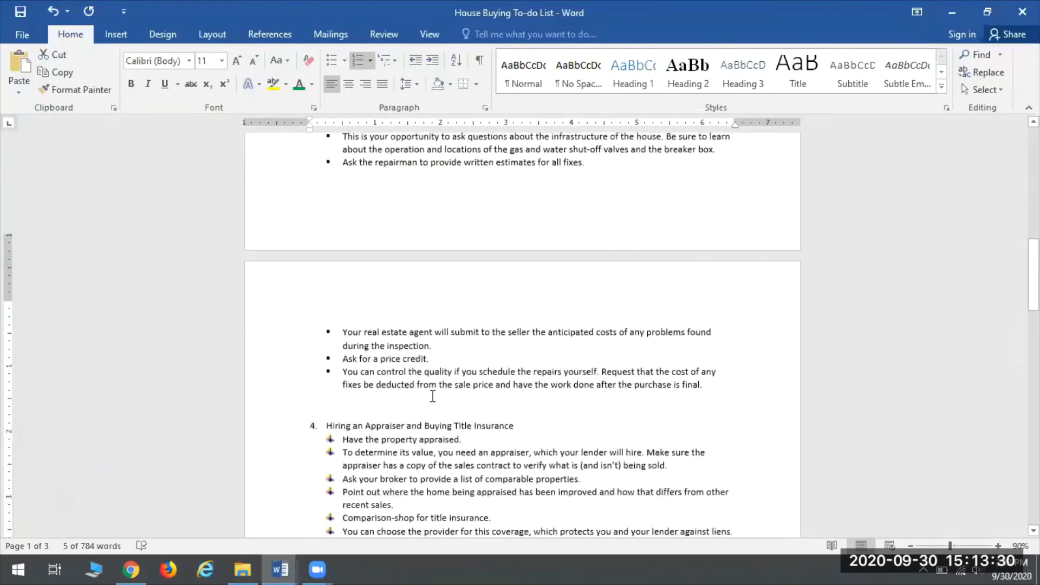
scroll(382, 433, down, 13)
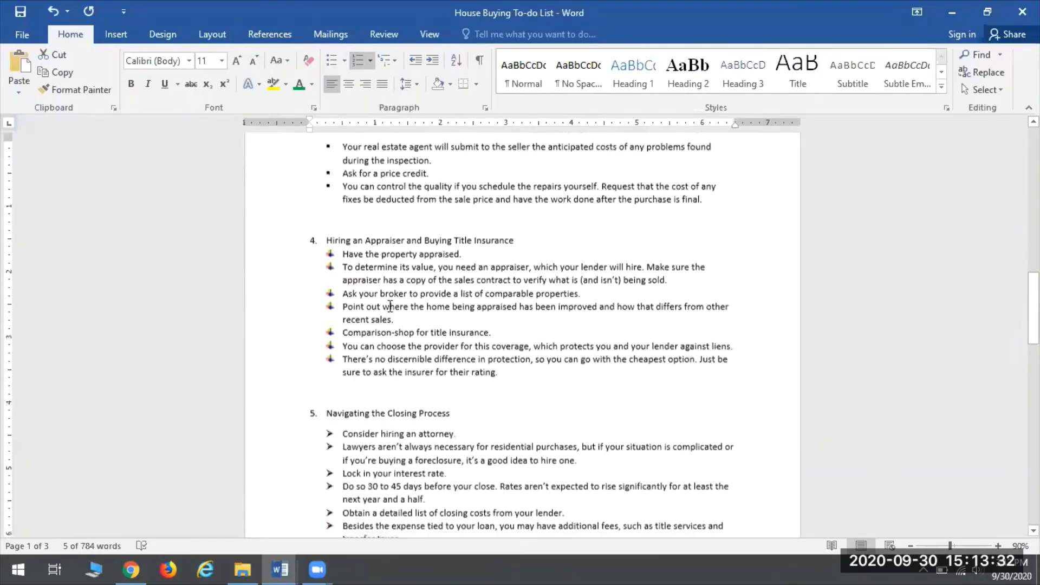
scroll(395, 360, down, 3)
scroll(457, 337, up, 20)
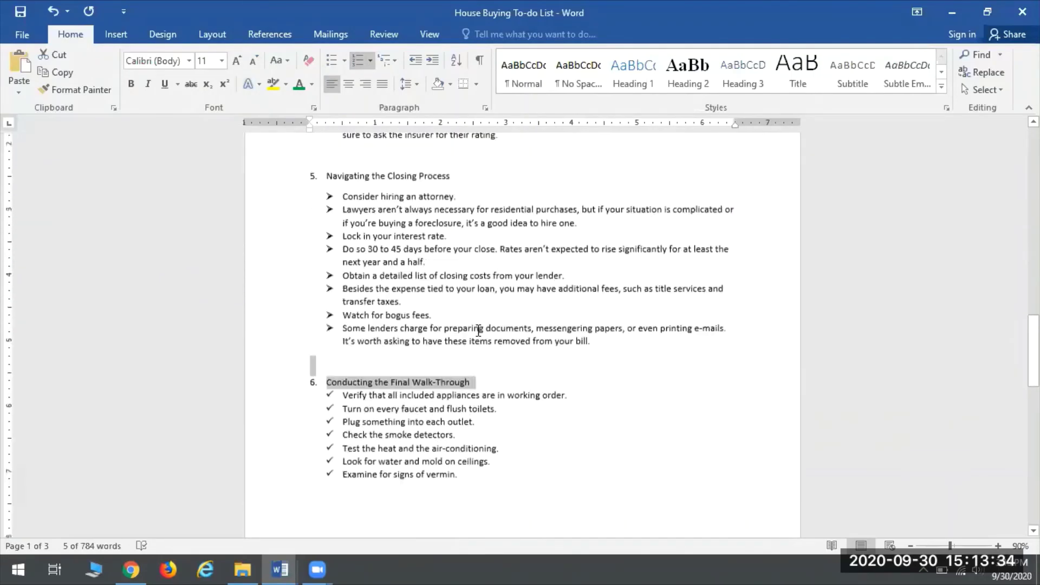
scroll(480, 331, up, 9)
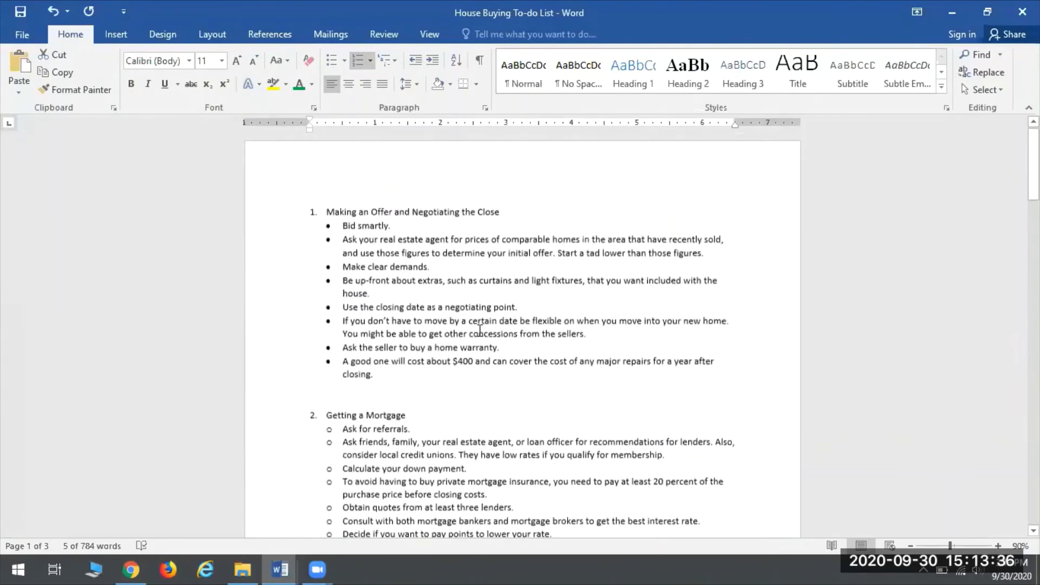
Lay out the entire document text in two columns
click(637, 311)
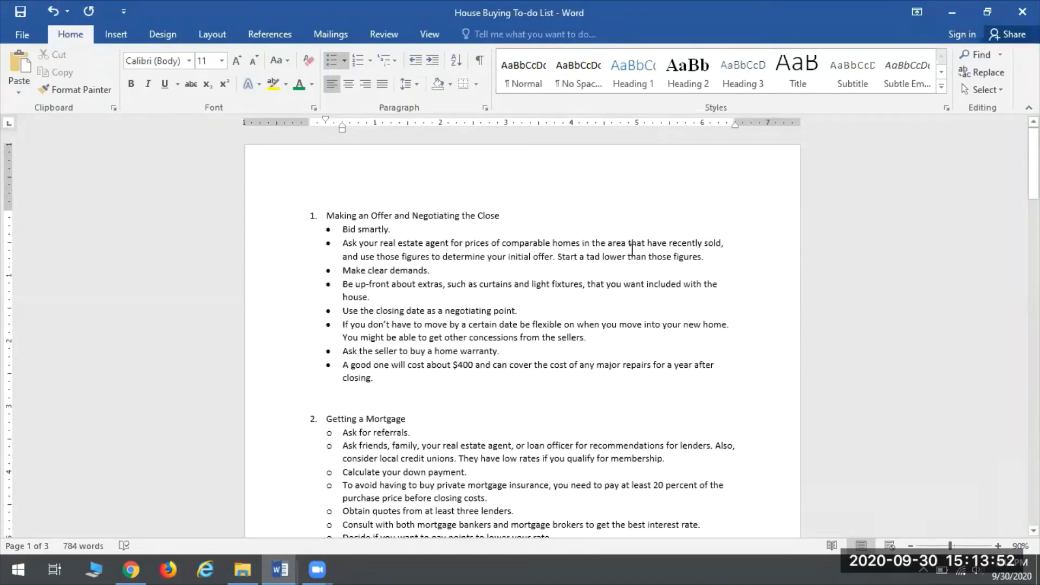
key(ctrl+a)
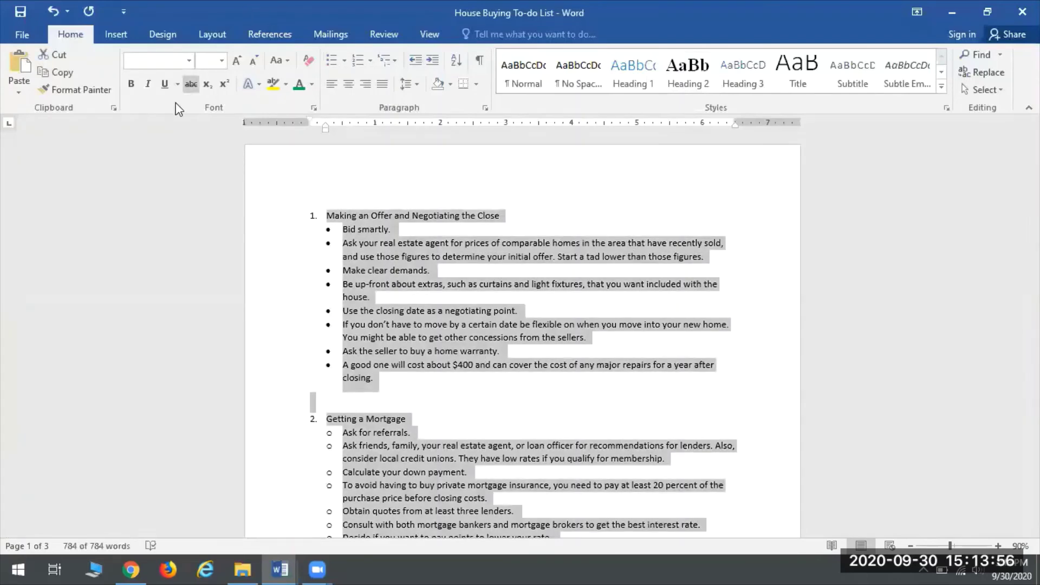
click(212, 34)
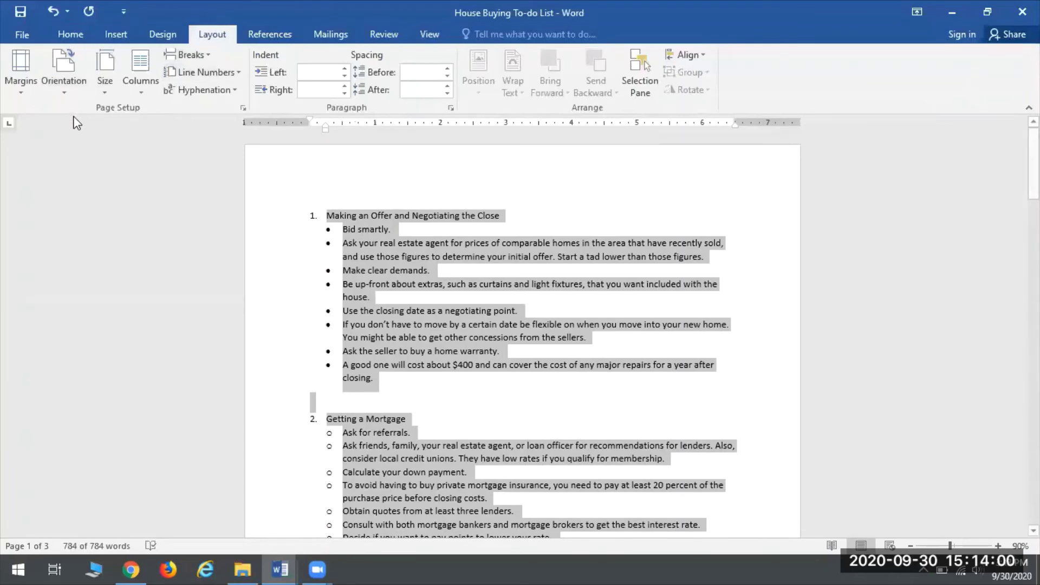
click(142, 68)
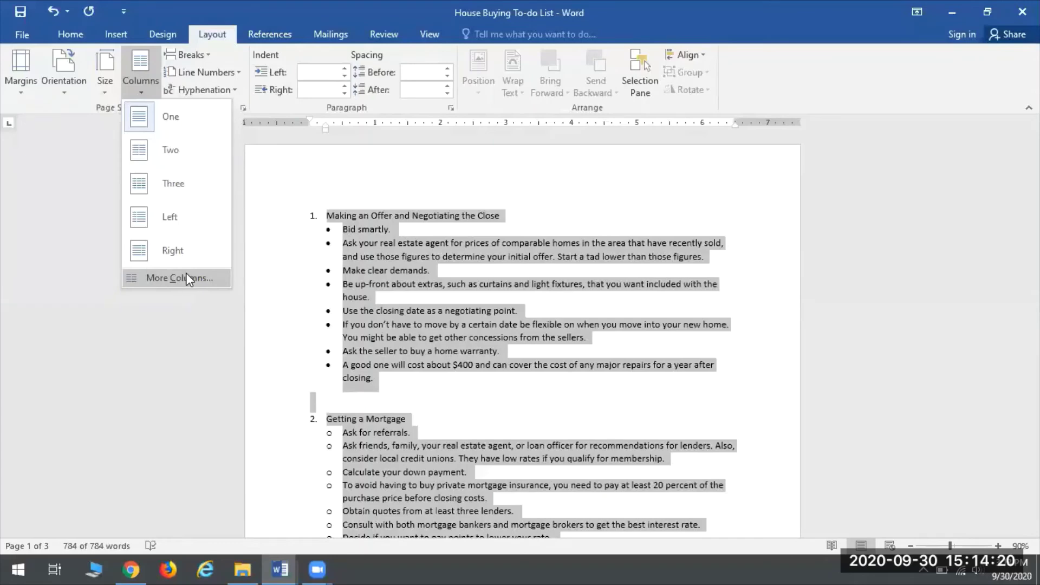
click(172, 149)
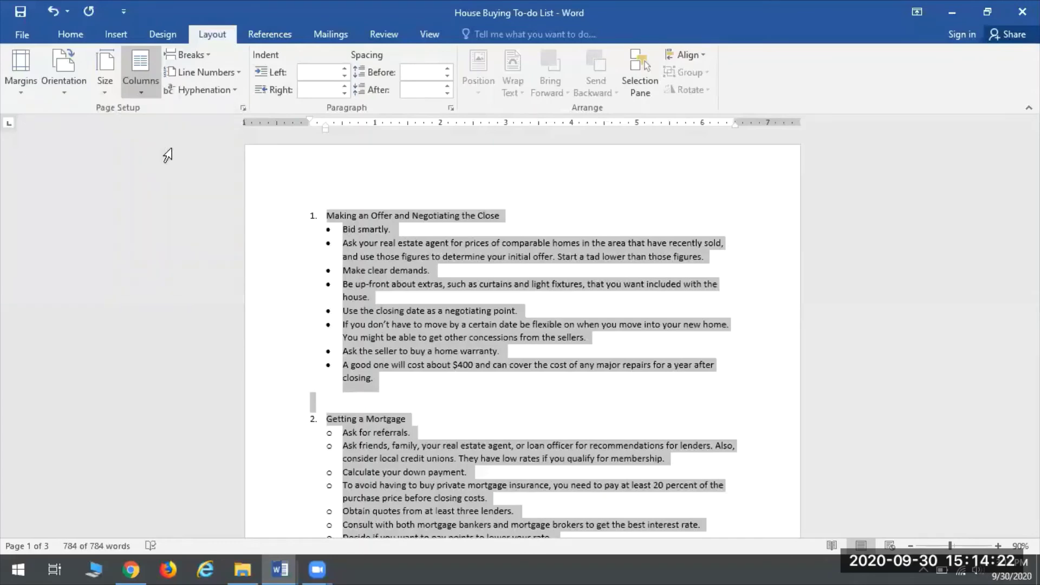
click(439, 282)
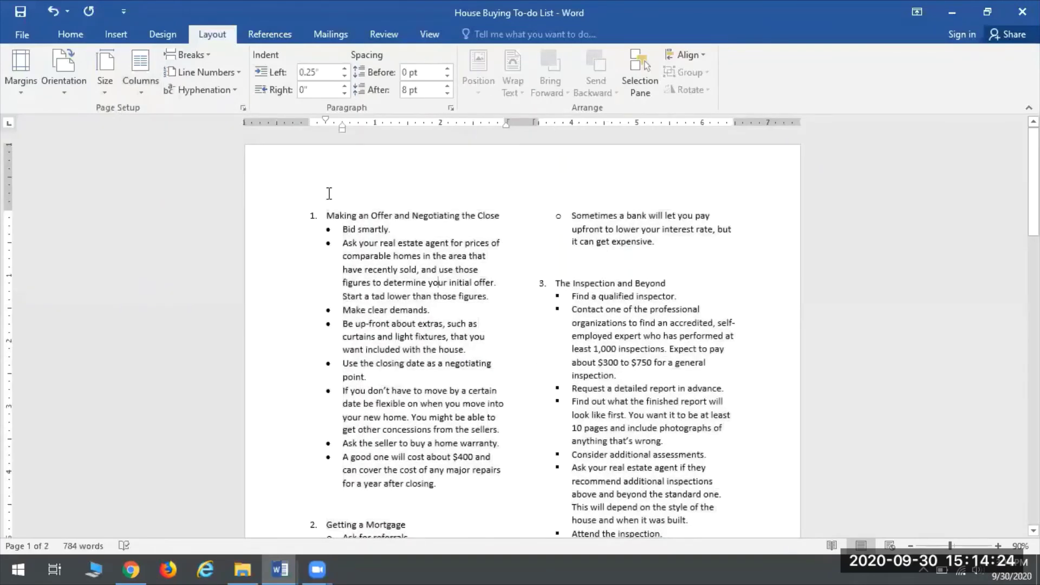
Examine how the numbered sections flow across the two columns on both pages
scroll(352, 372, down, 2)
scroll(352, 371, down, 4)
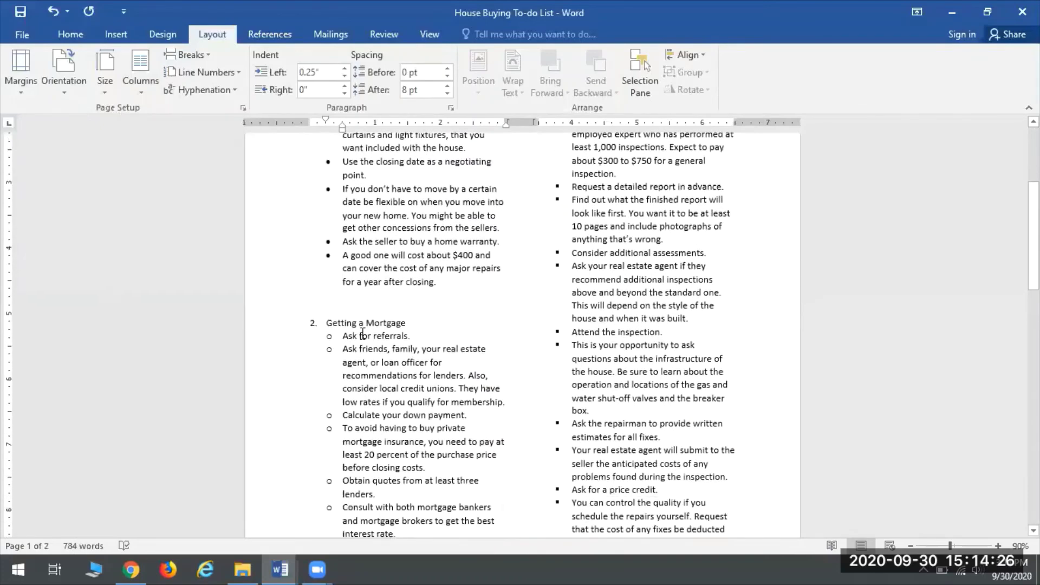
scroll(357, 456, up, 10)
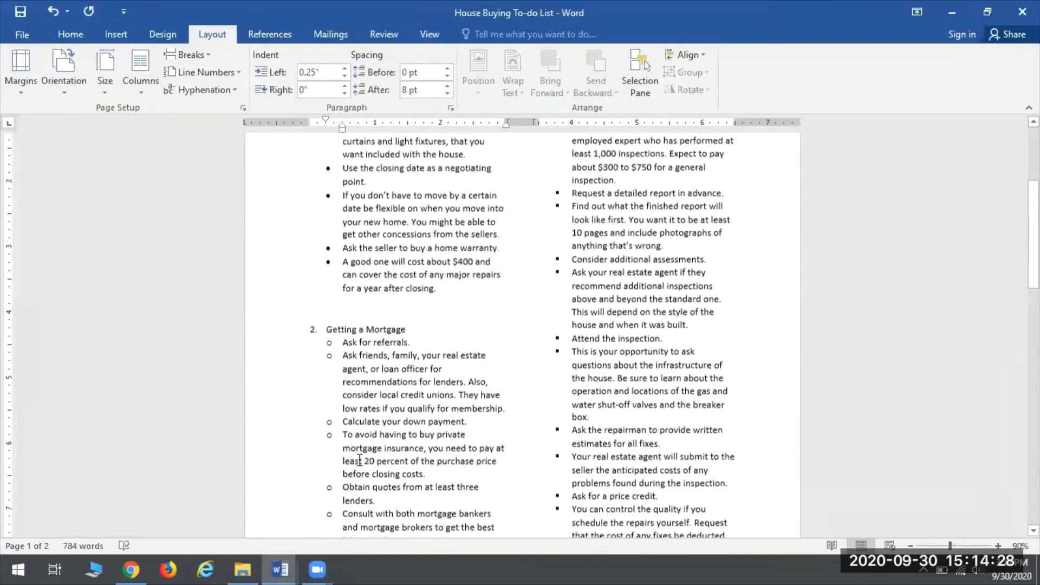
scroll(632, 201, down, 8)
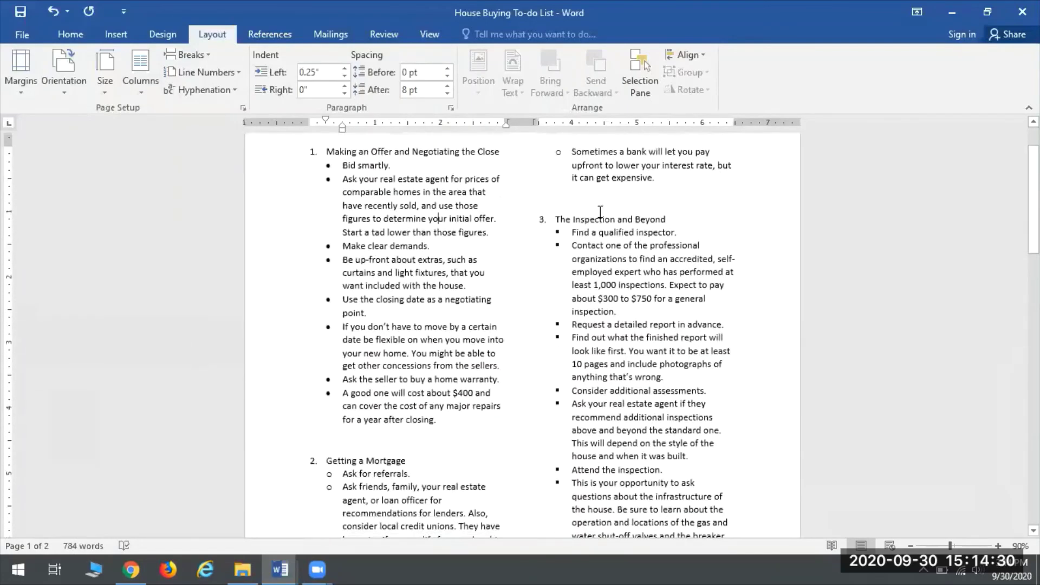
scroll(608, 369, down, 15)
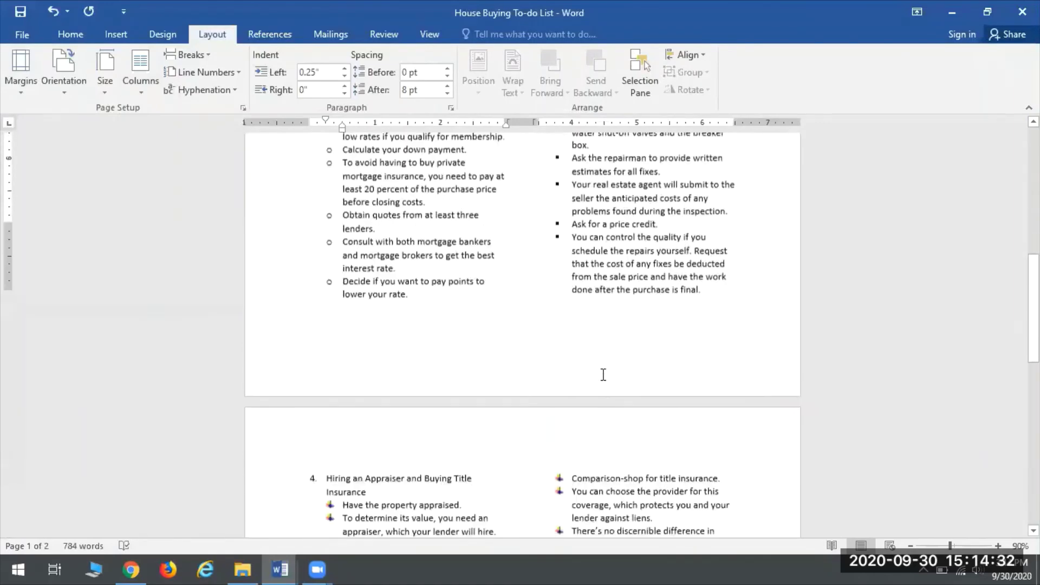
scroll(347, 206, down, 8)
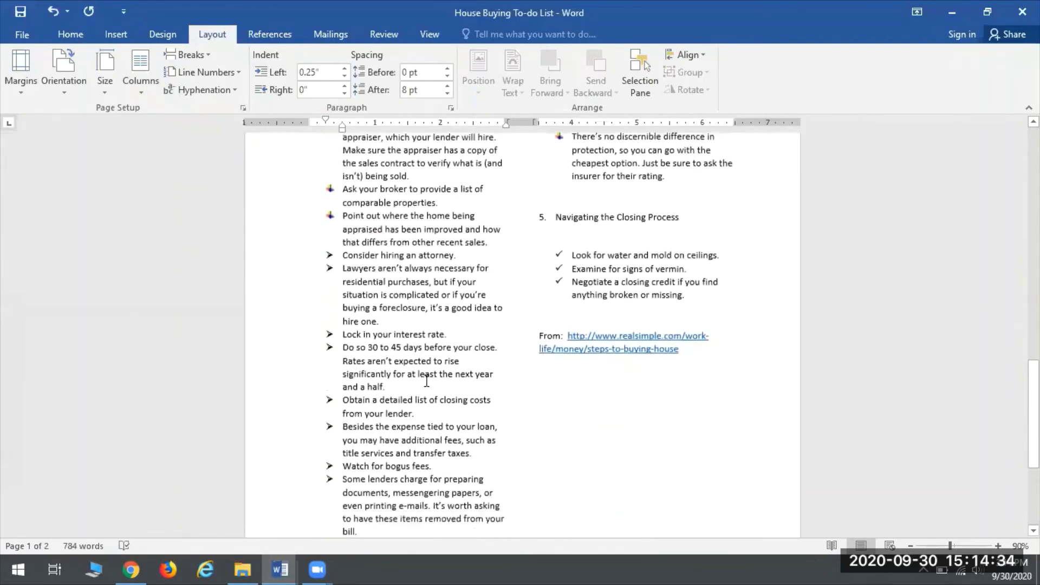
scroll(390, 431, up, 7)
scroll(390, 432, down, 7)
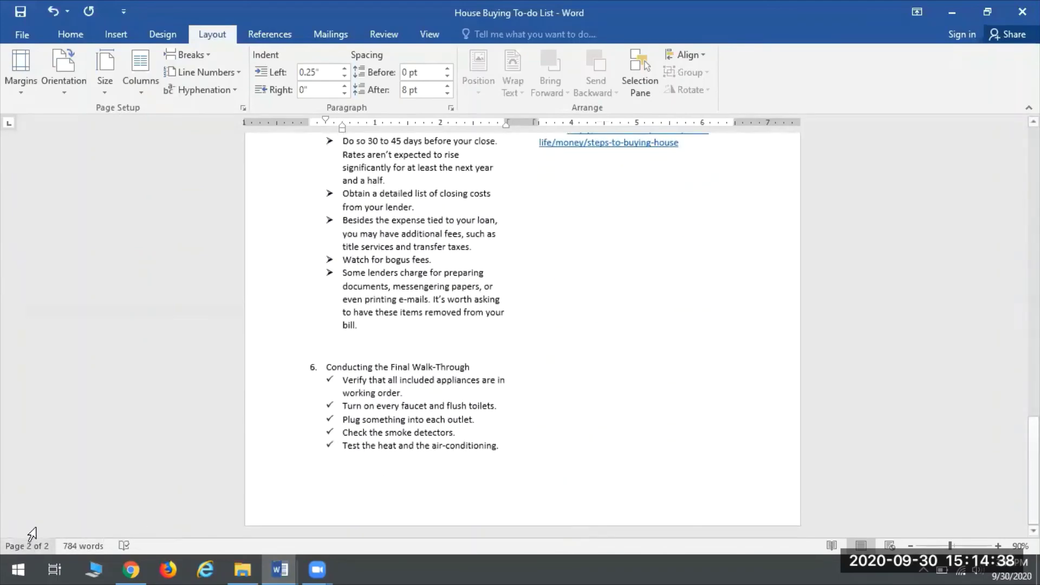
scroll(632, 442, up, 11)
scroll(634, 443, up, 16)
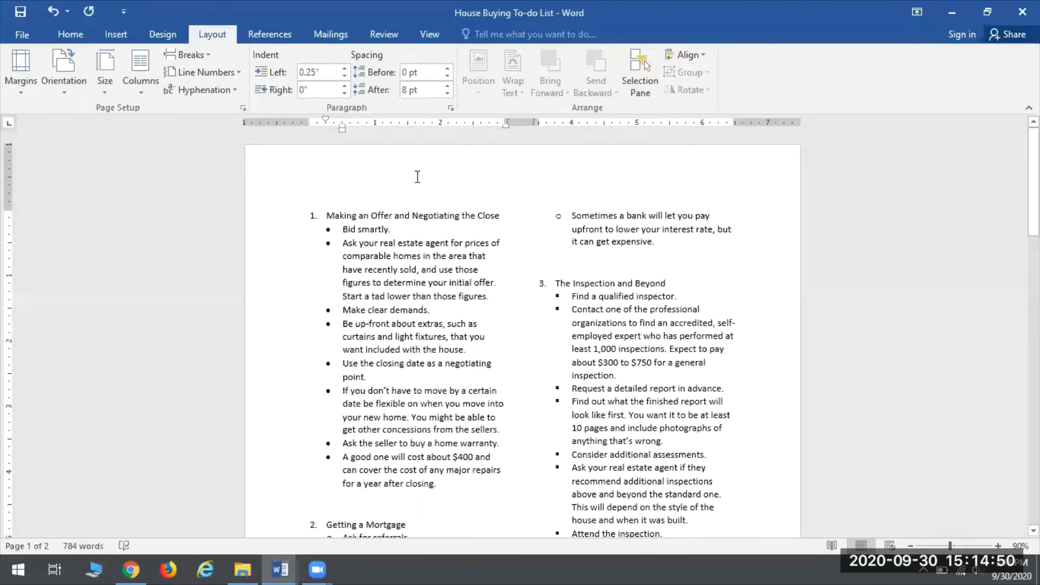
Undo the two-column layout of the entire document
click(49, 12)
scroll(378, 428, down, 3)
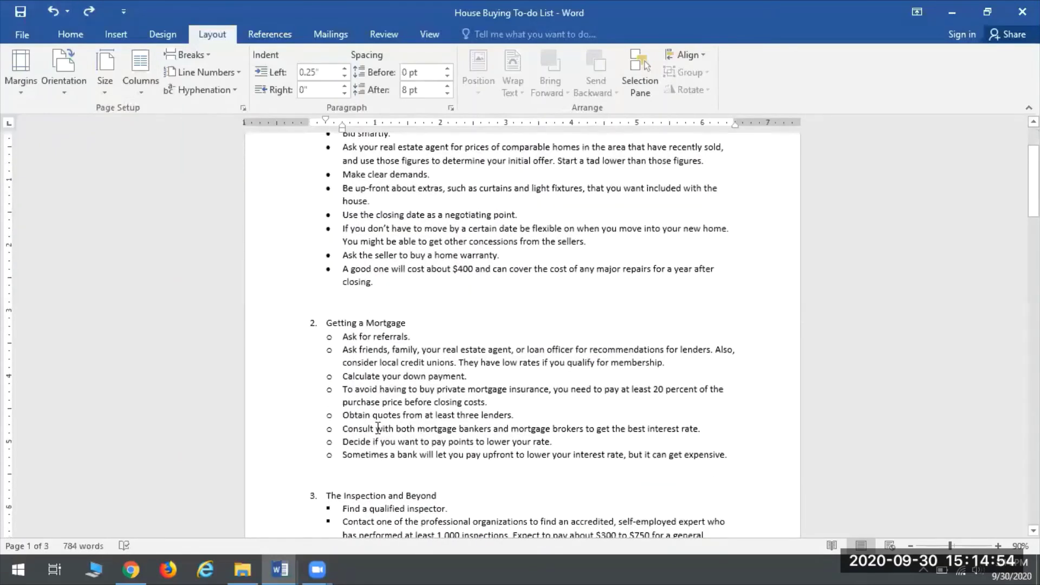
scroll(366, 196, up, 2)
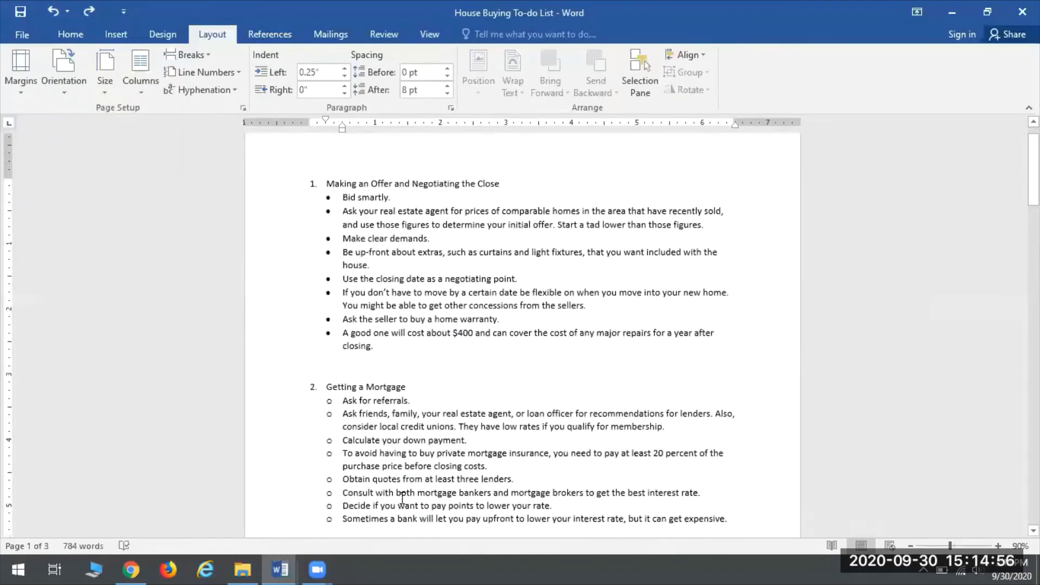
scroll(403, 496, down, 6)
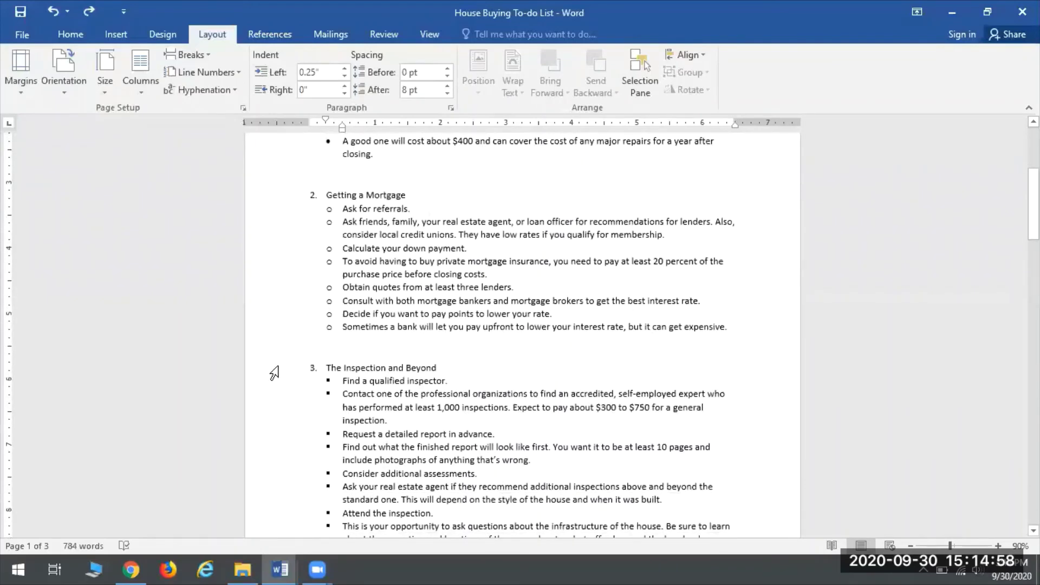
scroll(531, 399, up, 7)
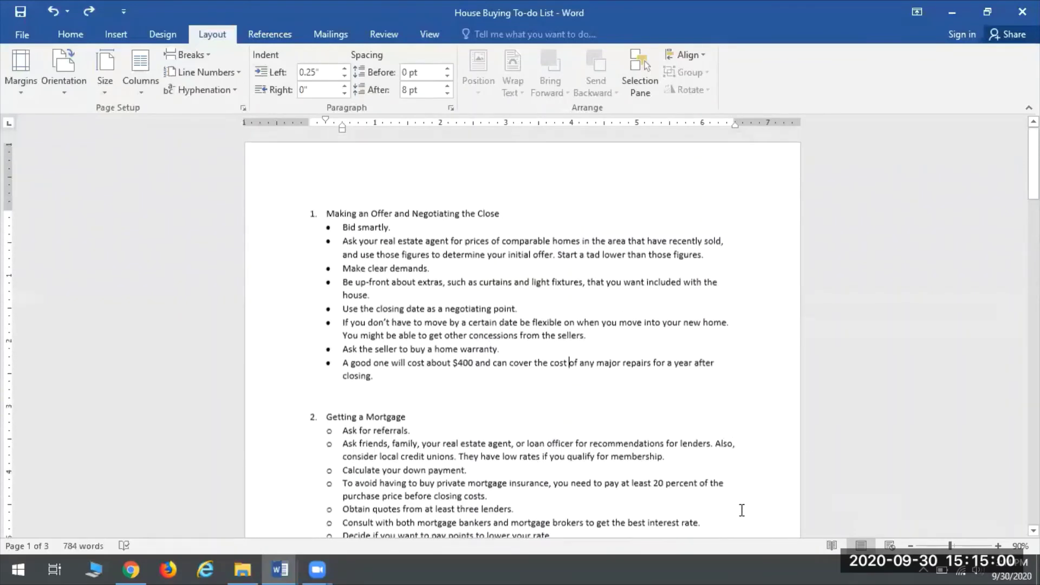
Lay out only the Making an Offer and Negotiating the Close and Getting a Mortgage sections in two columns, and check the sections below
scroll(742, 510, down, 2)
drag(729, 490, 309, 144)
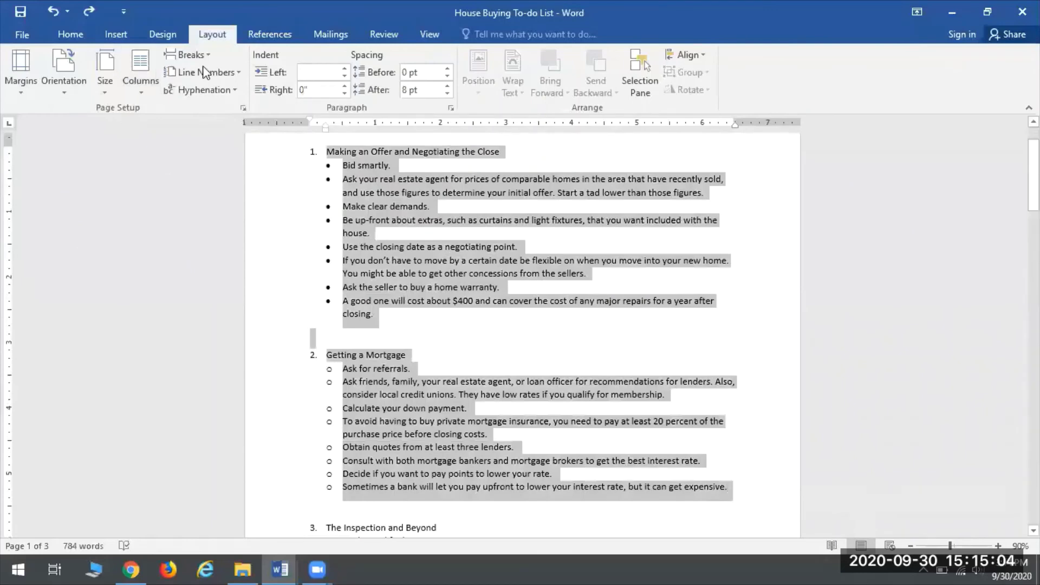
click(141, 73)
click(169, 157)
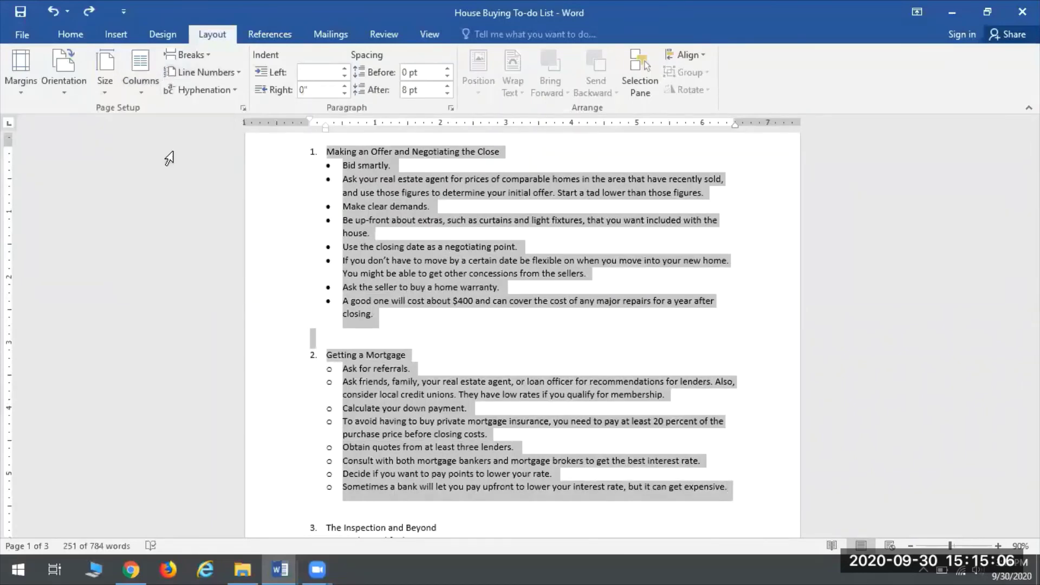
scroll(726, 483, up, 2)
click(422, 278)
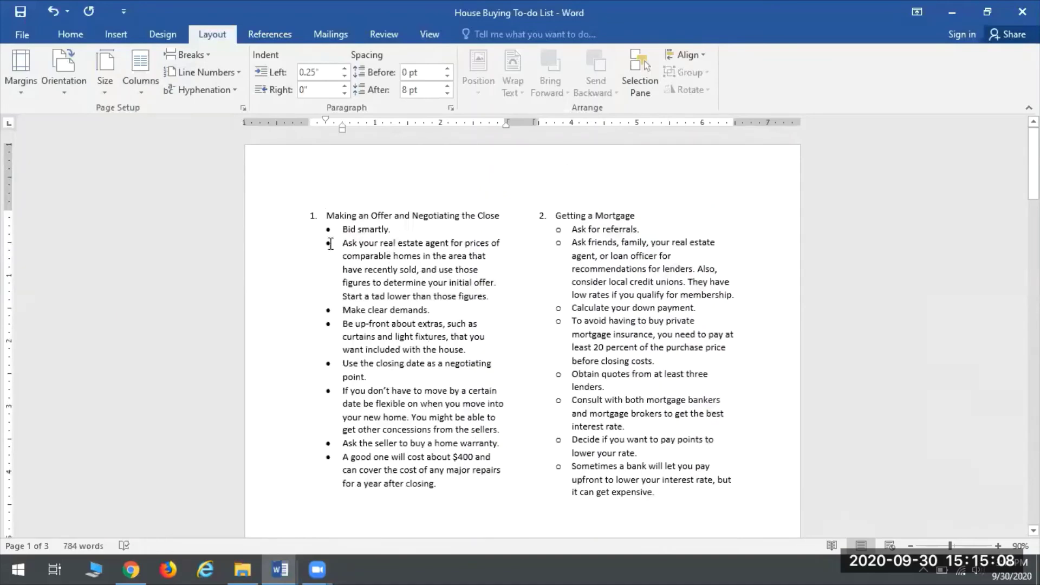
scroll(569, 399, down, 7)
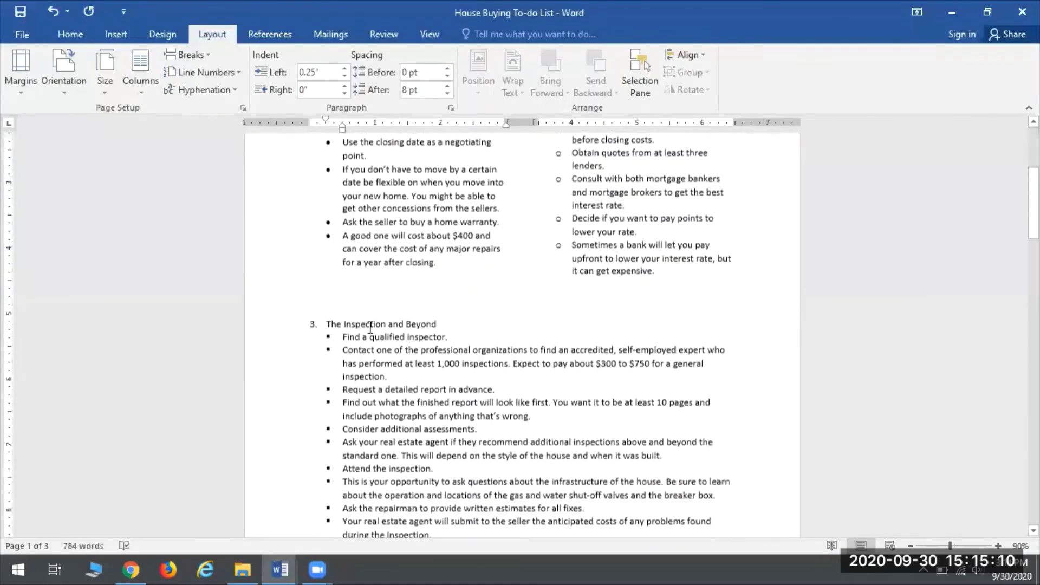
click(371, 327)
scroll(402, 374, down, 7)
scroll(402, 374, down, 15)
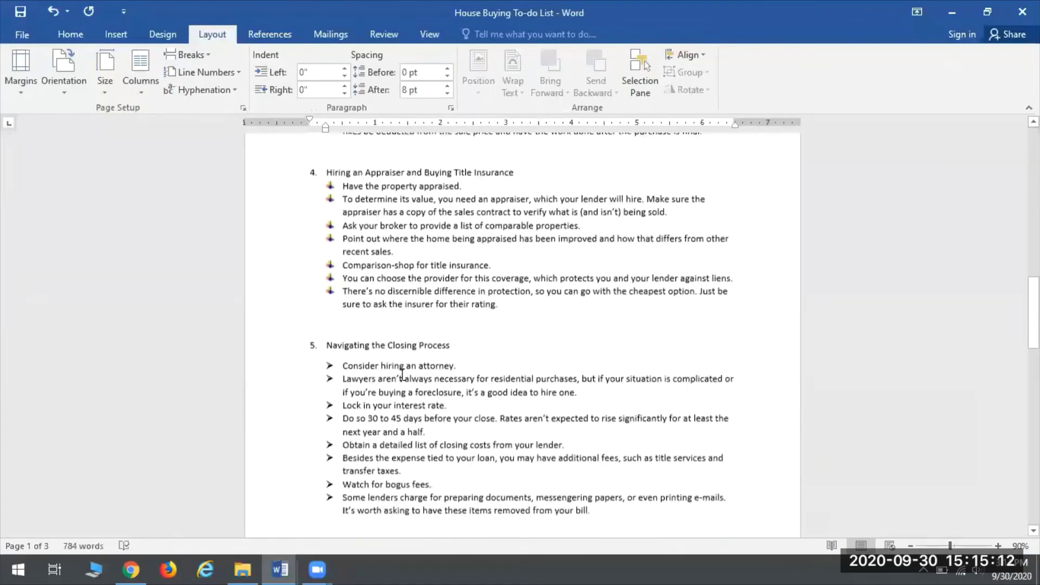
Review the remaining sections, then undo the two-column layout of the first two sections
scroll(402, 374, down, 4)
scroll(404, 376, up, 20)
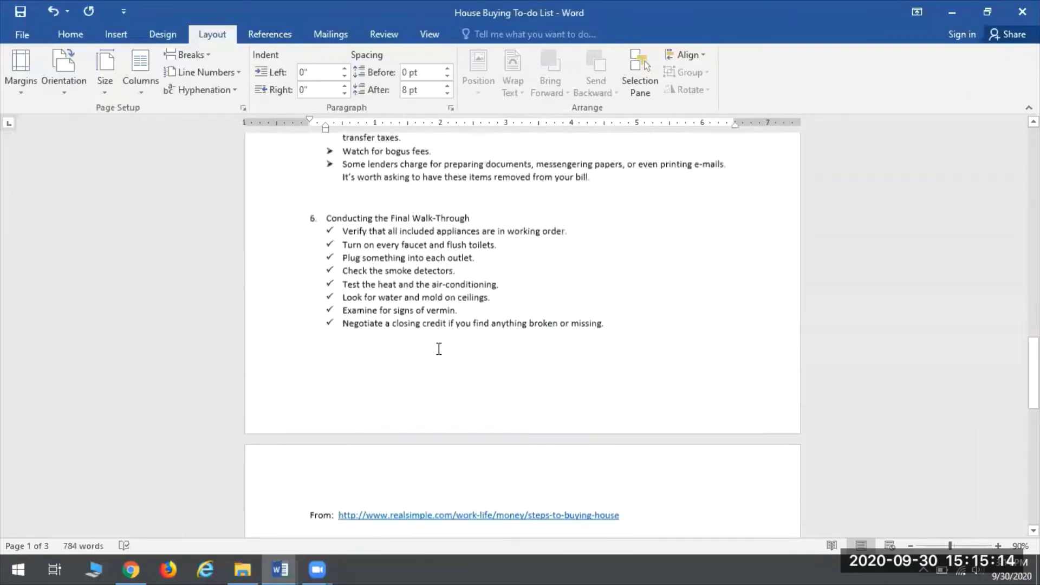
scroll(437, 349, up, 15)
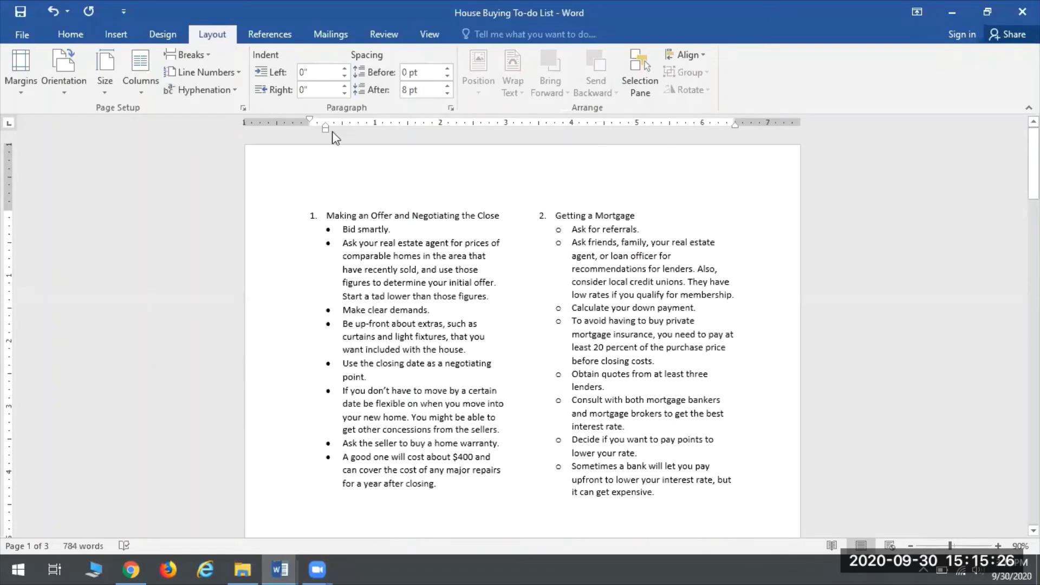
click(50, 8)
scroll(496, 432, down, 5)
scroll(496, 432, up, 3)
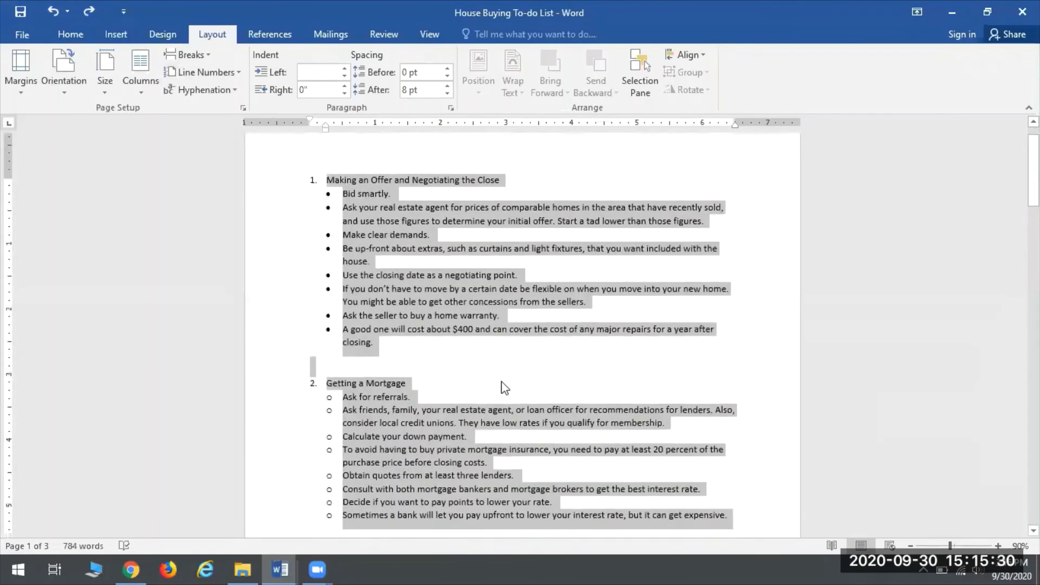
Lay out the whole document in two columns again and check how the text flows down the first page
click(507, 383)
key(ctrl+a)
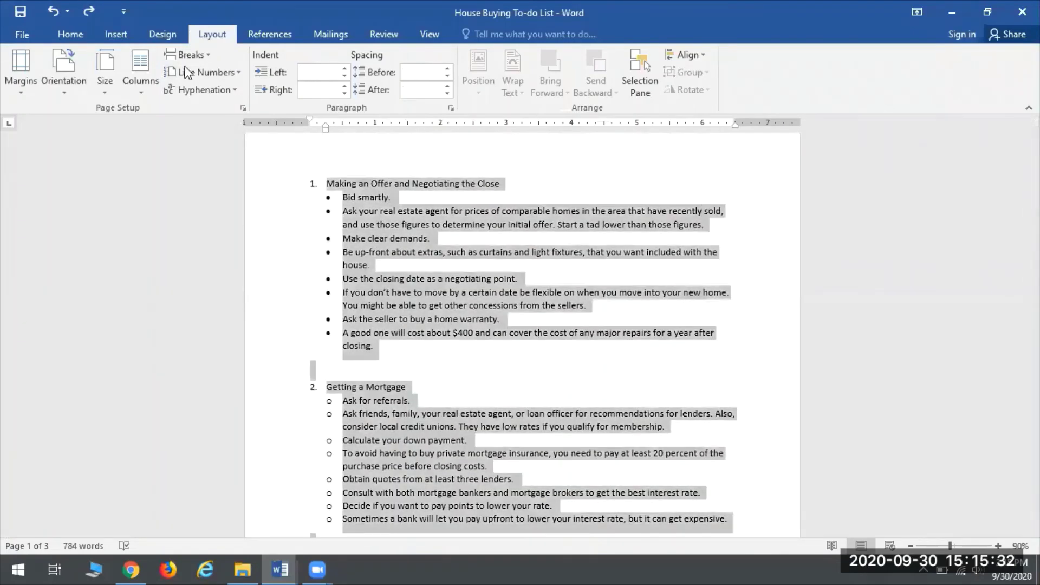
click(166, 73)
click(141, 67)
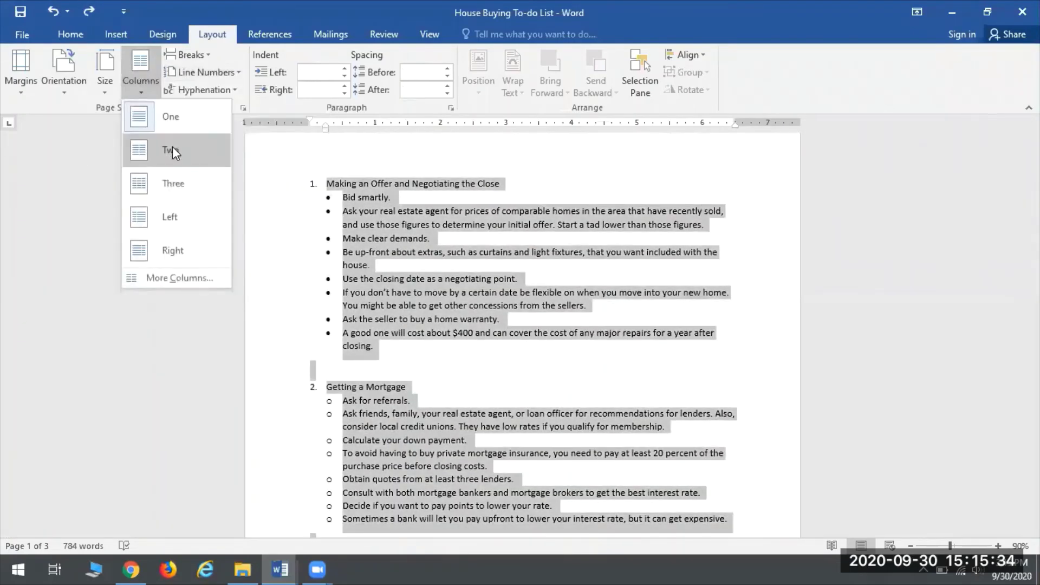
click(172, 146)
click(550, 279)
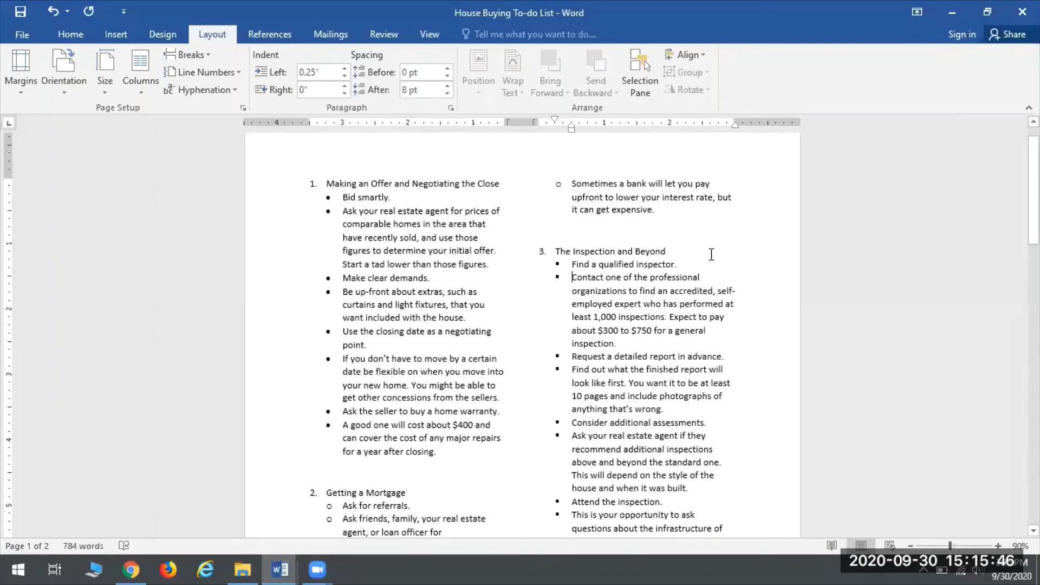
scroll(572, 268, up, 1)
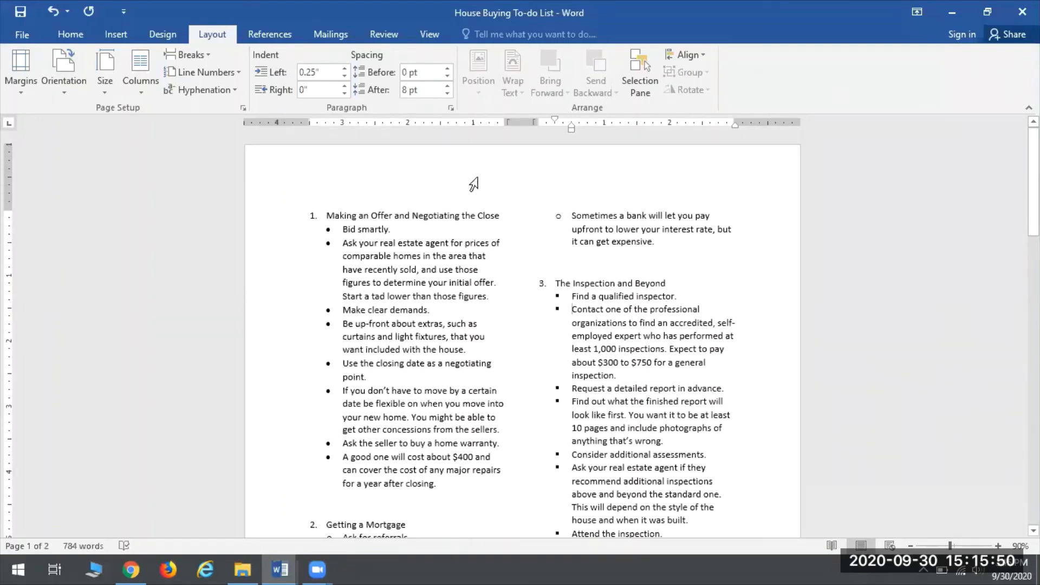
scroll(542, 331, down, 4)
scroll(542, 332, down, 10)
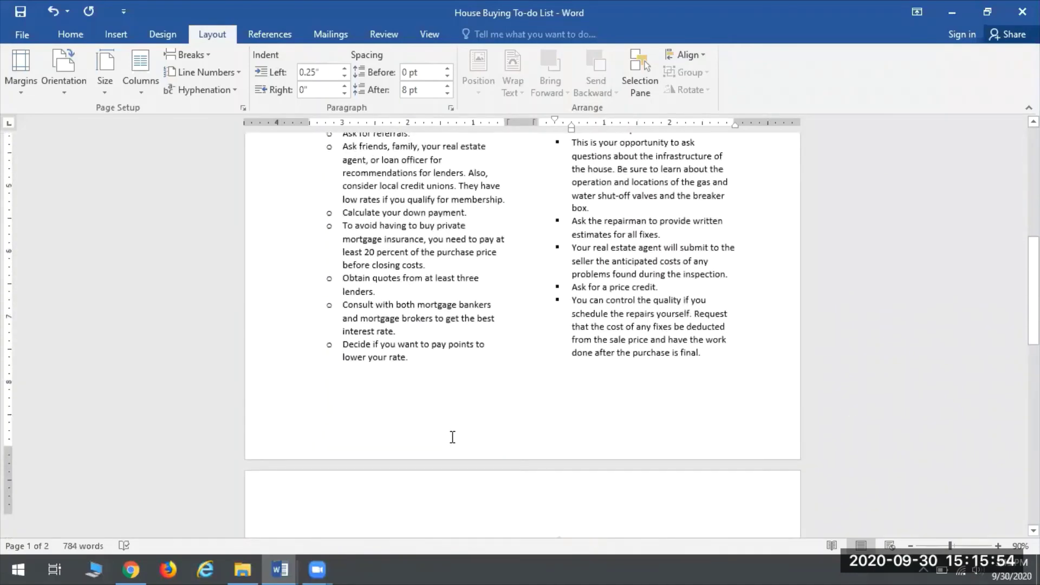
scroll(449, 435, up, 14)
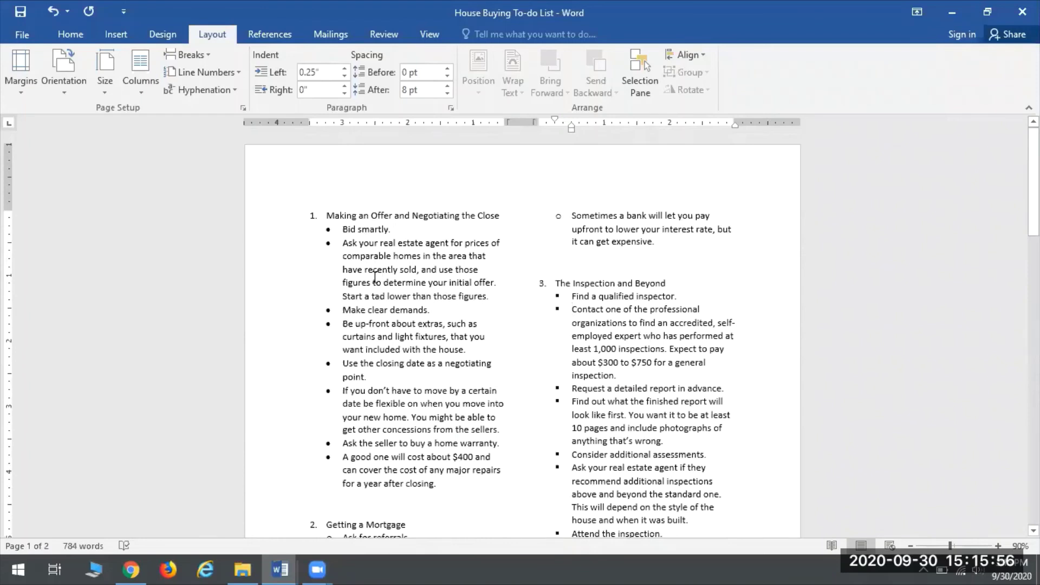
Browse the built-in header designs and insert the Banded header
click(125, 34)
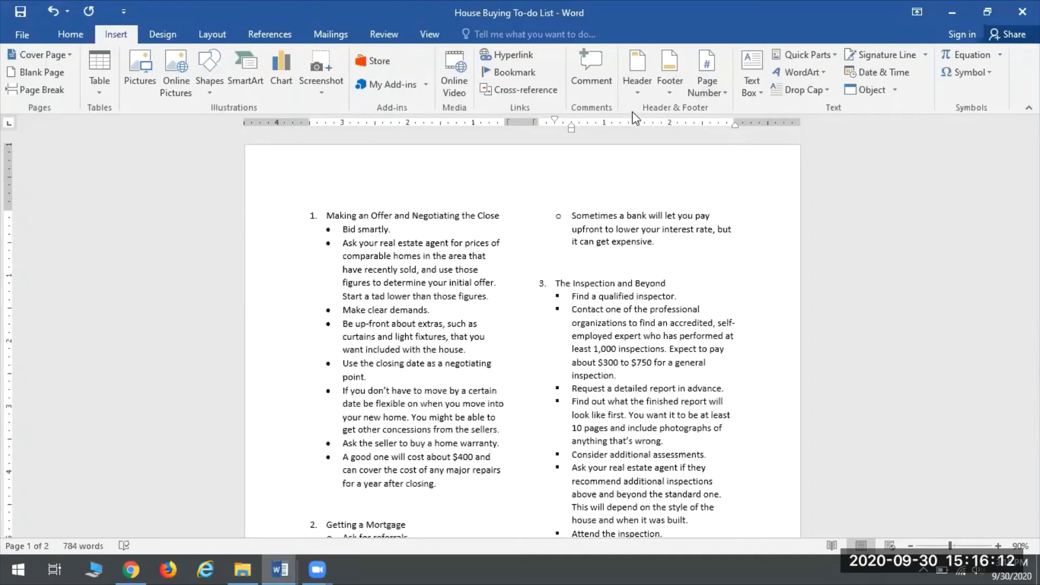
click(638, 67)
scroll(752, 179, down, 8)
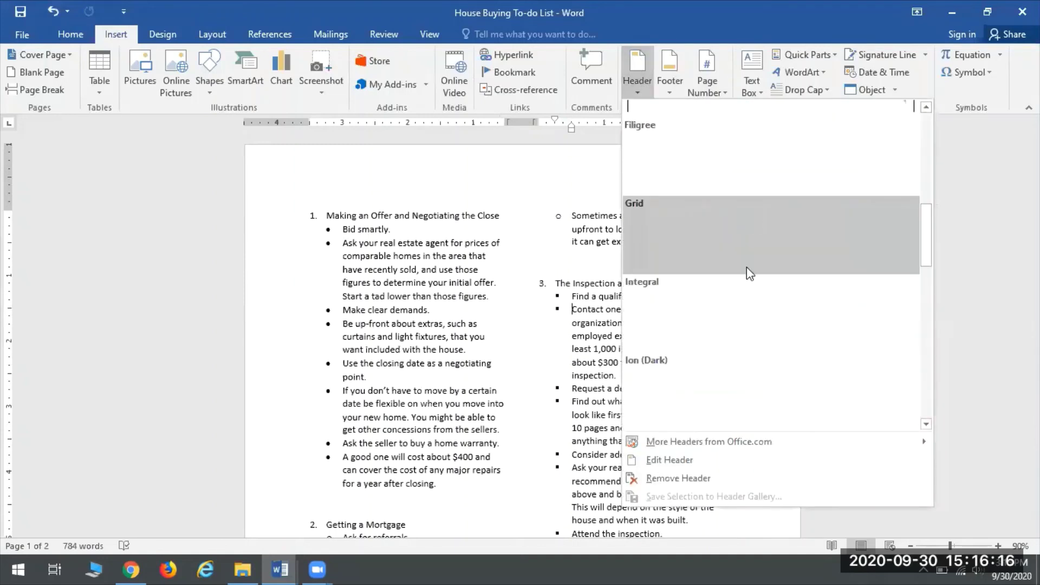
scroll(730, 326, down, 6)
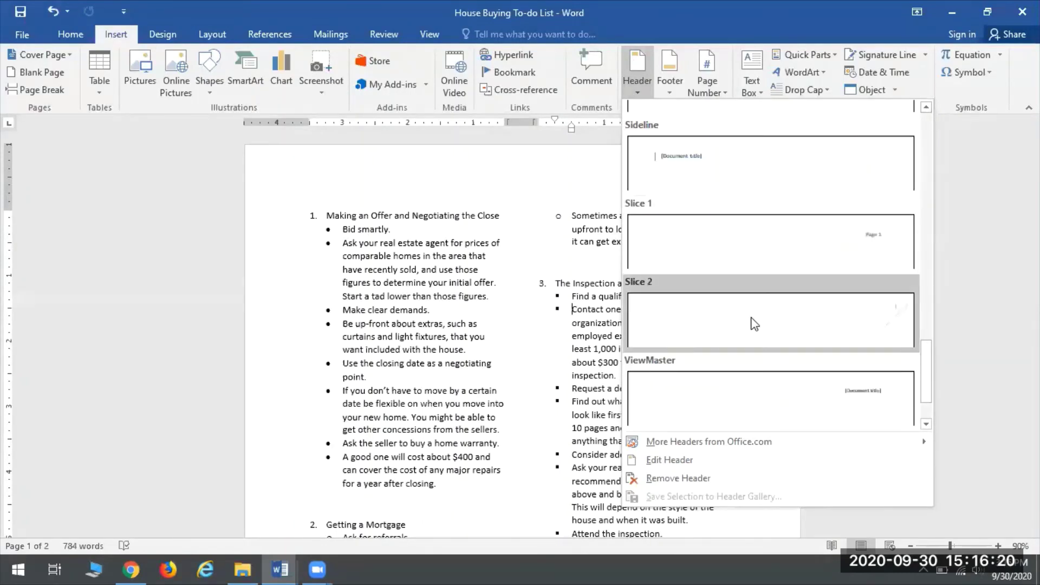
scroll(747, 323, down, 1)
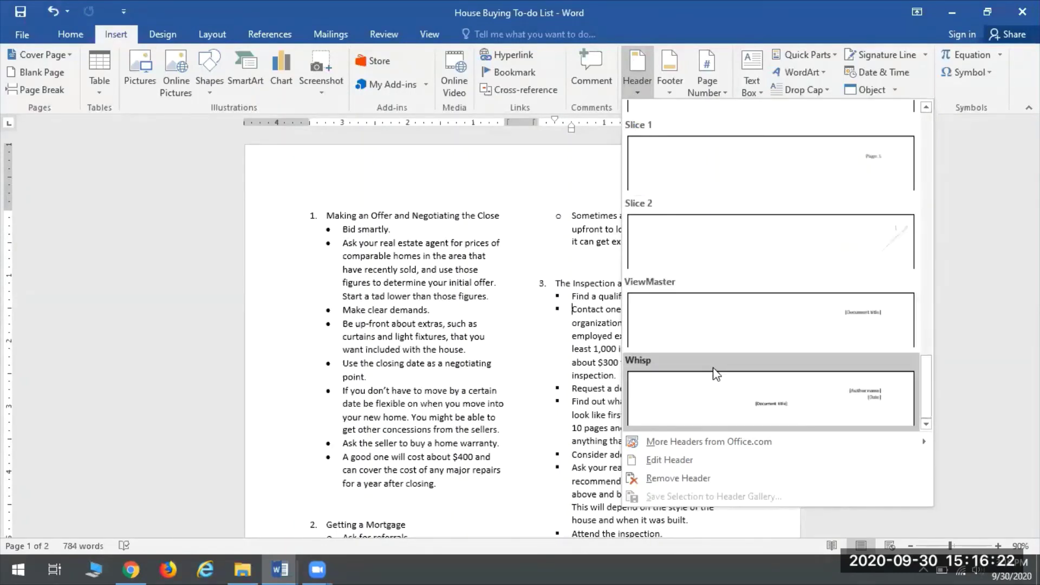
scroll(716, 374, up, 15)
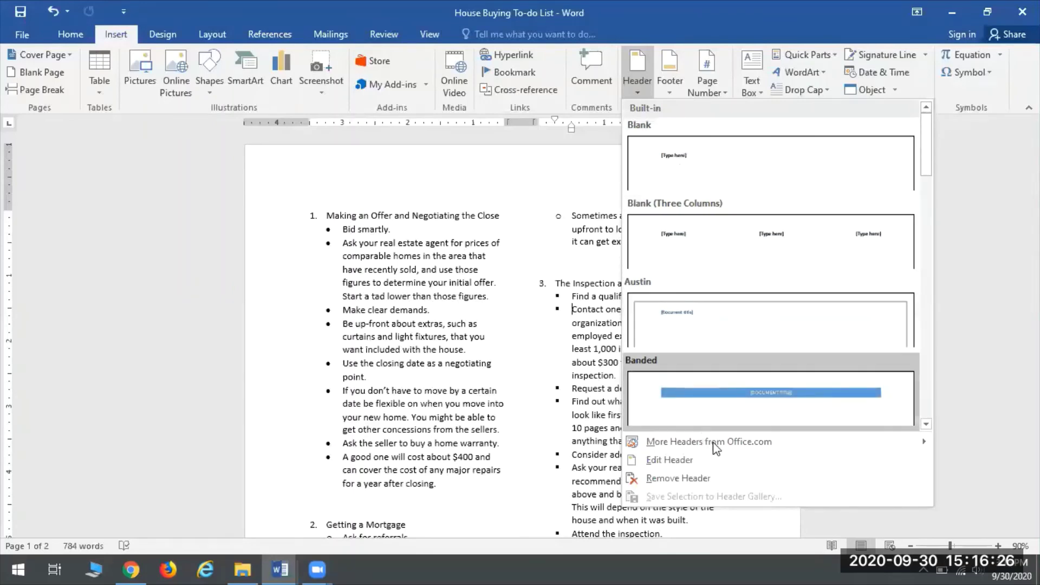
click(690, 394)
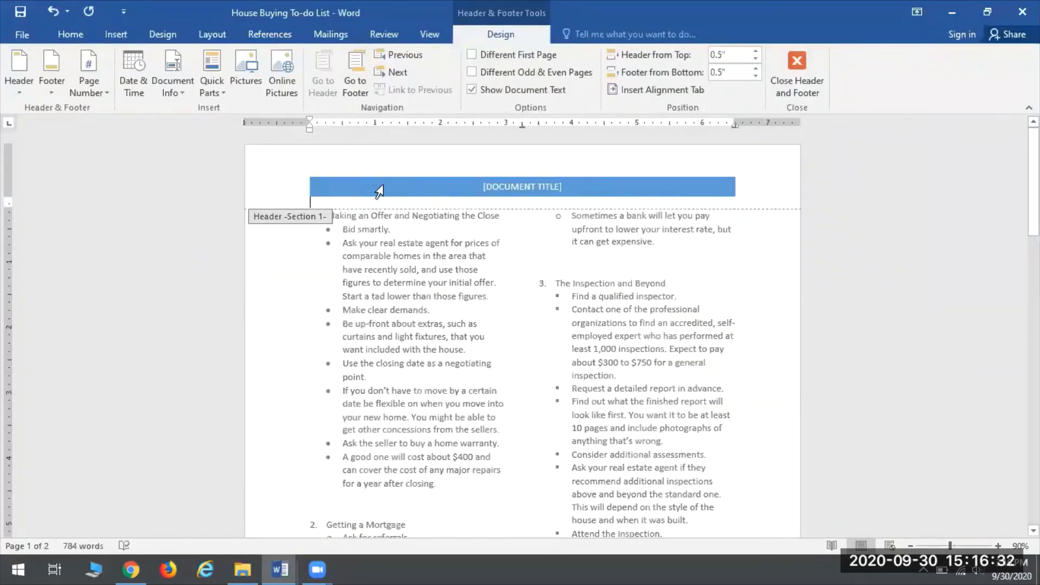
Replace the header's document title placeholder with HOUSE BUYING TO-DO LIST and return to the body text
click(523, 181)
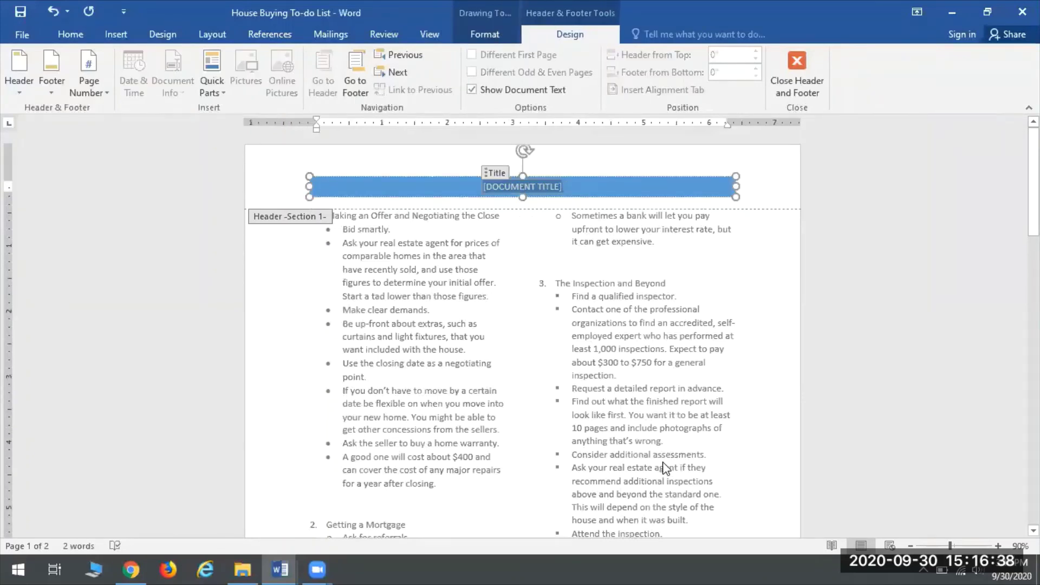
text(HOUSE)
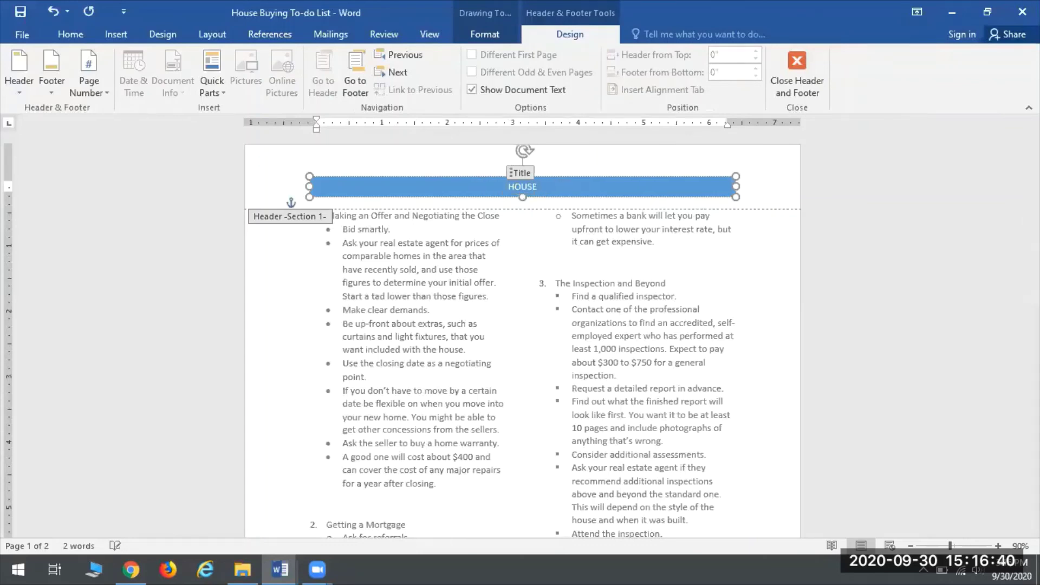
text( BUYING T)
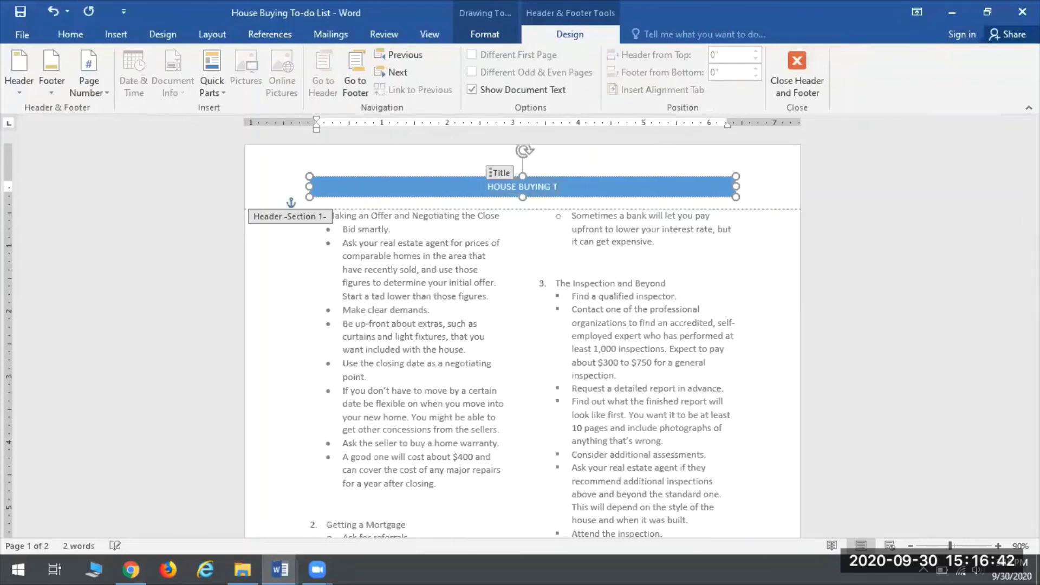
text(O-DO LIST)
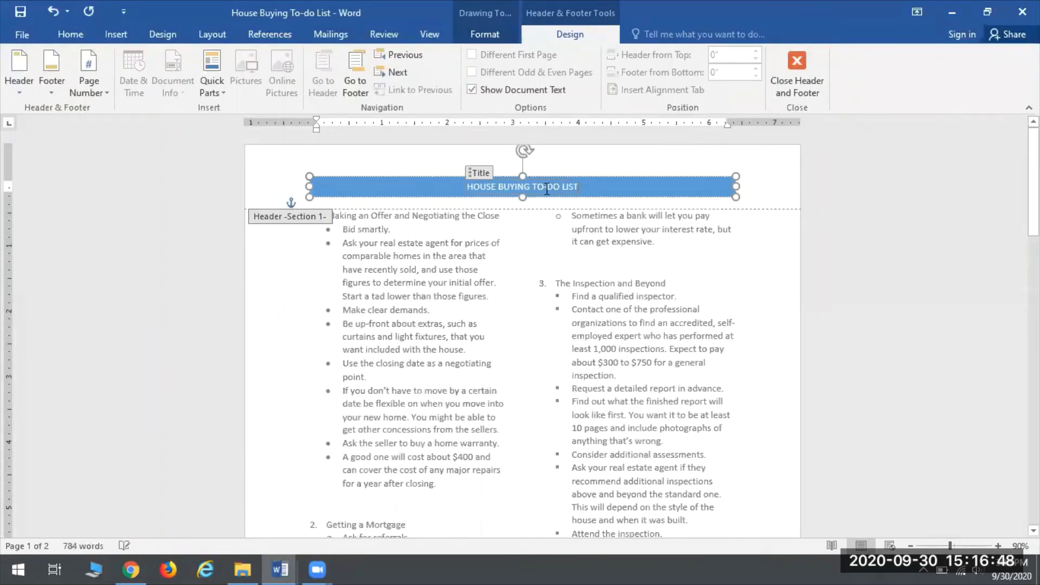
click(69, 34)
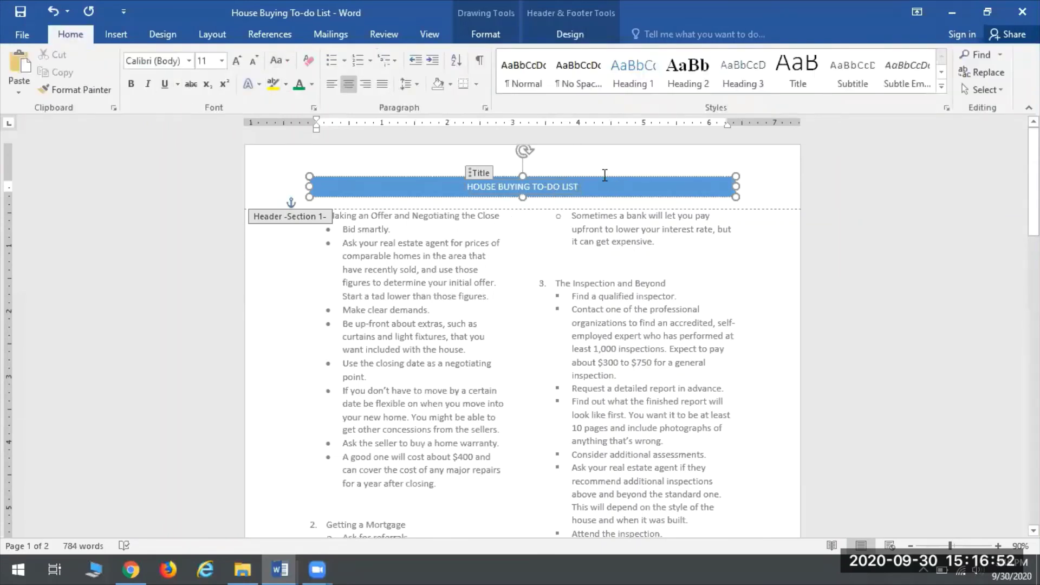
click(561, 34)
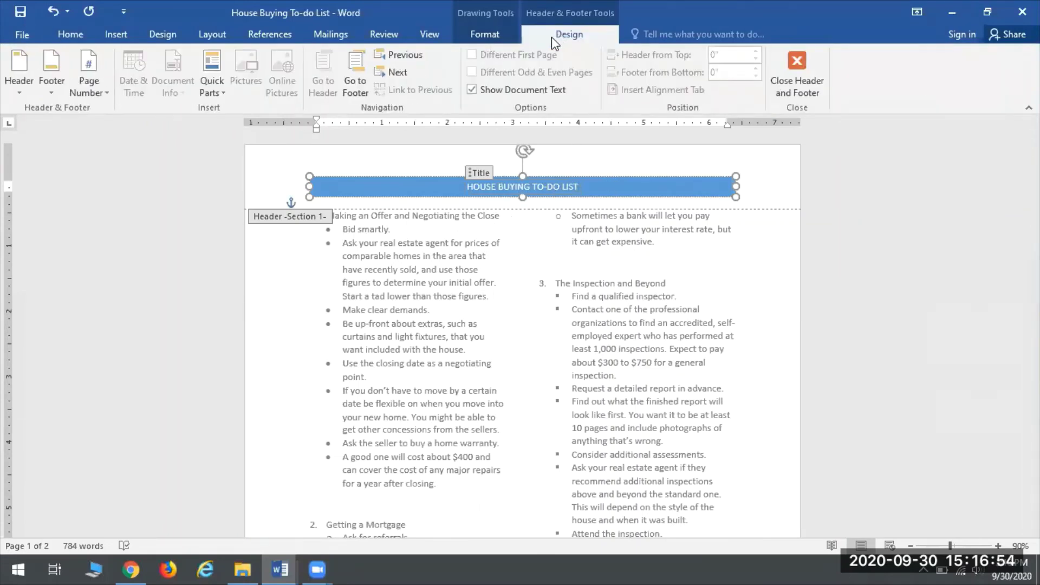
click(798, 77)
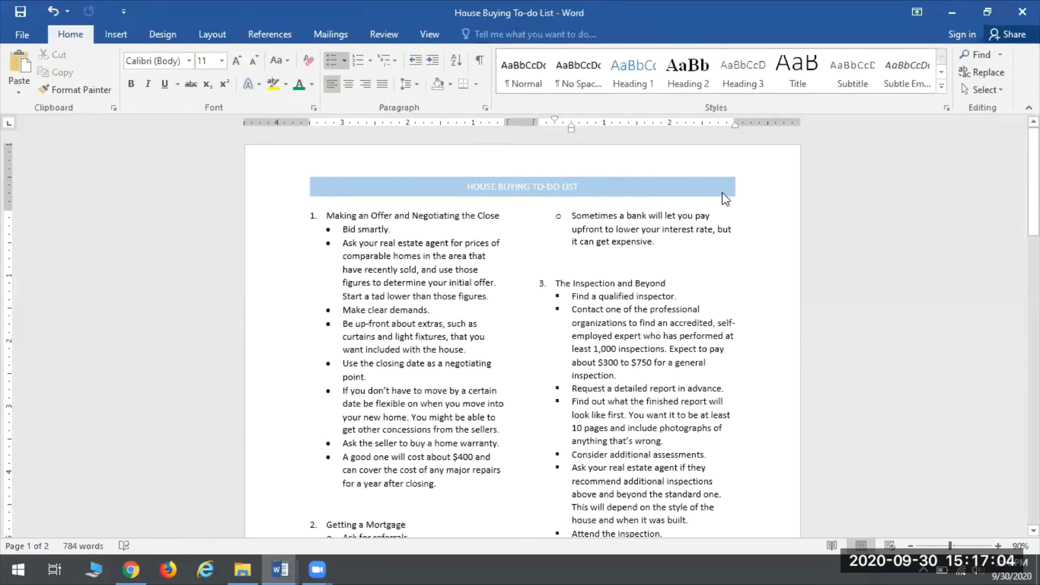
Examine the title header and the section layout on both pages
scroll(638, 235, down, 10)
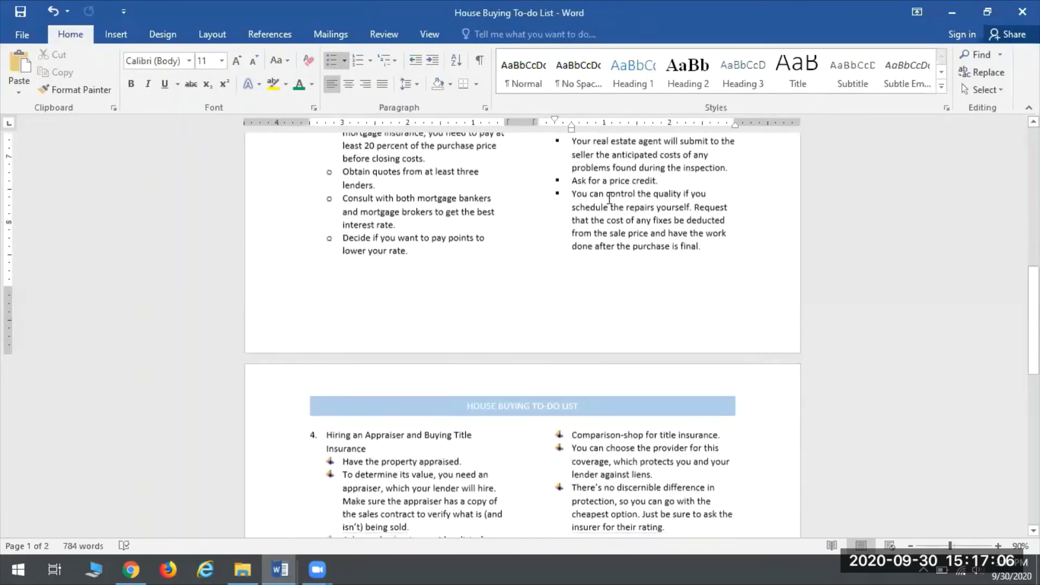
scroll(609, 198, down, 3)
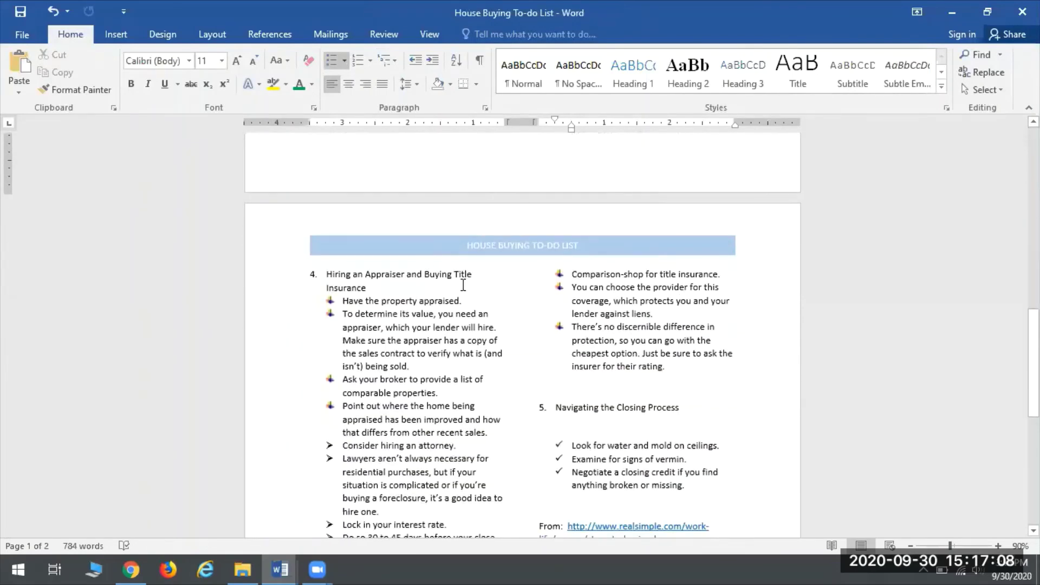
scroll(601, 282, down, 1)
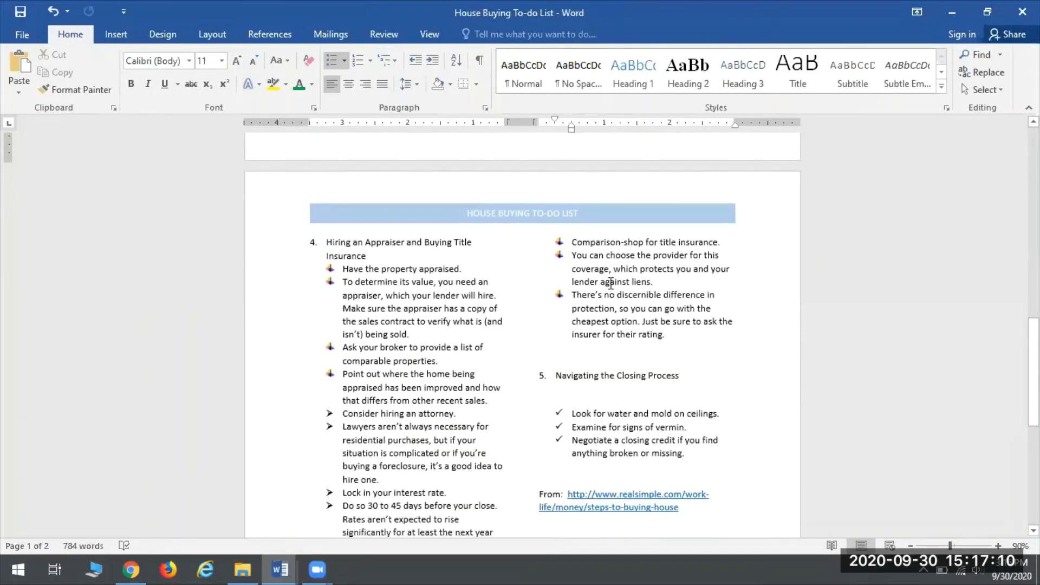
scroll(588, 278, up, 1)
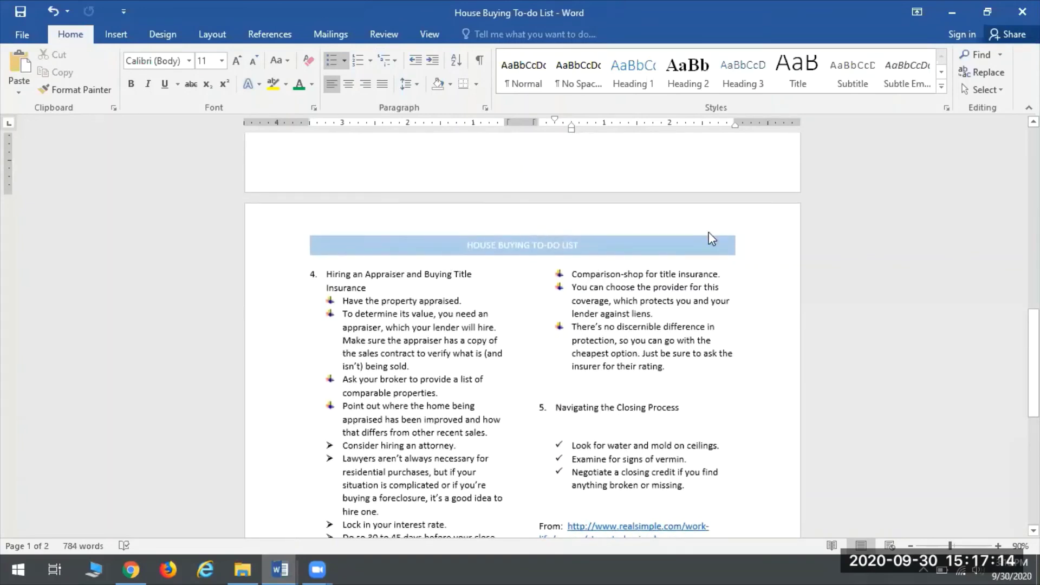
scroll(495, 314, up, 15)
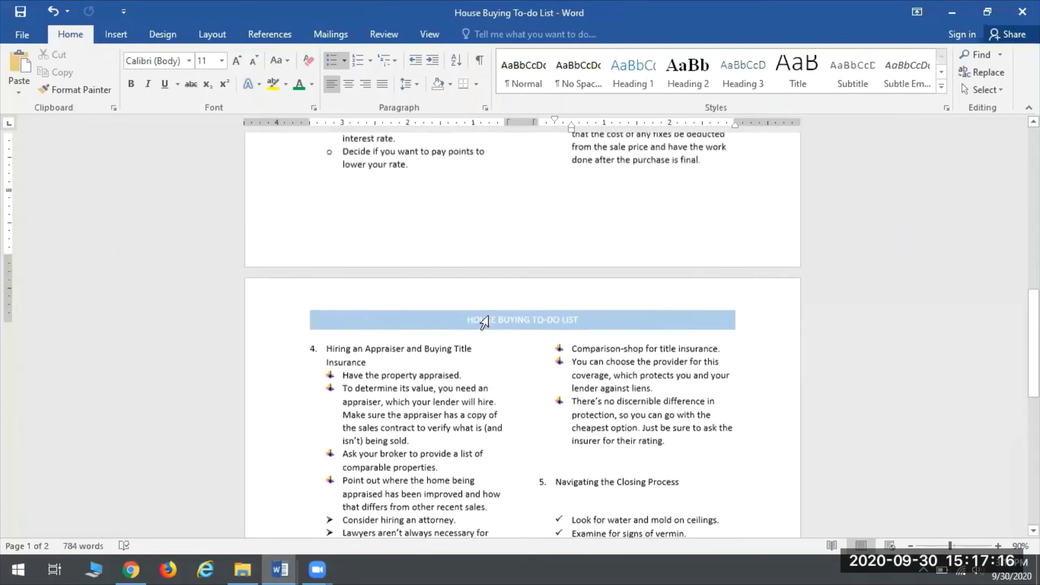
scroll(491, 317, up, 5)
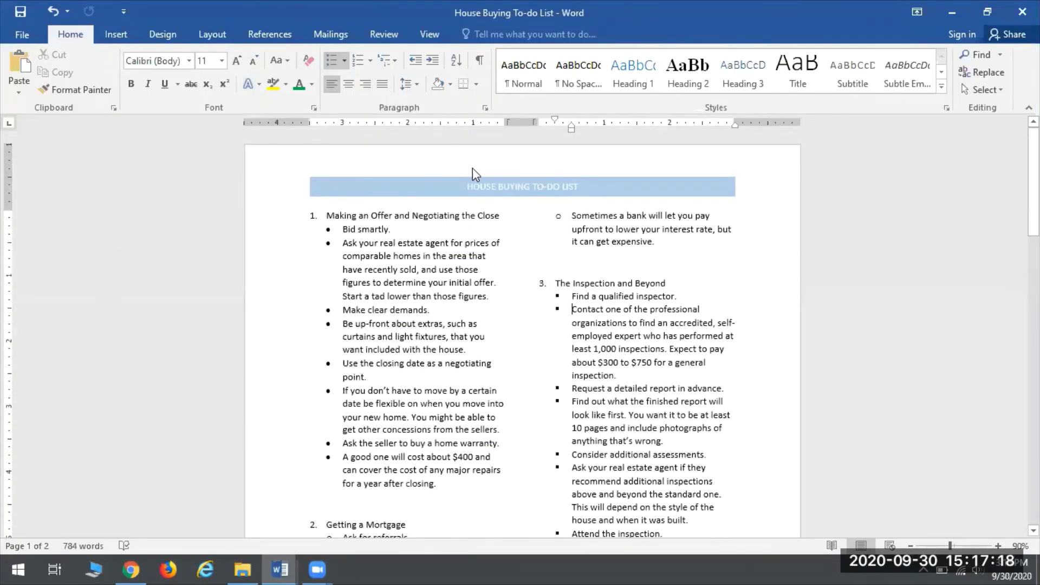
Reopen the existing header for editing and close it again
click(115, 33)
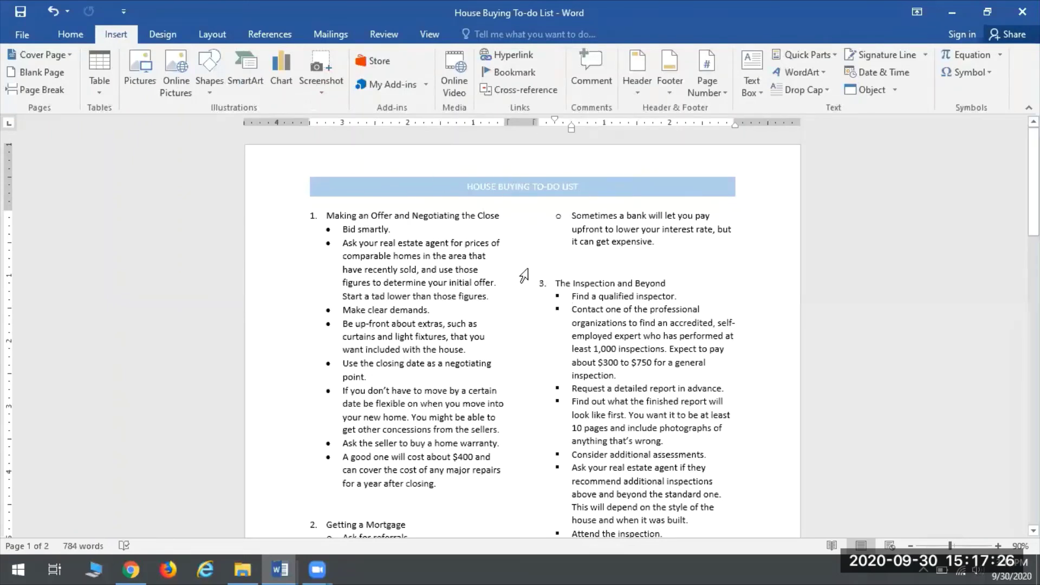
click(635, 87)
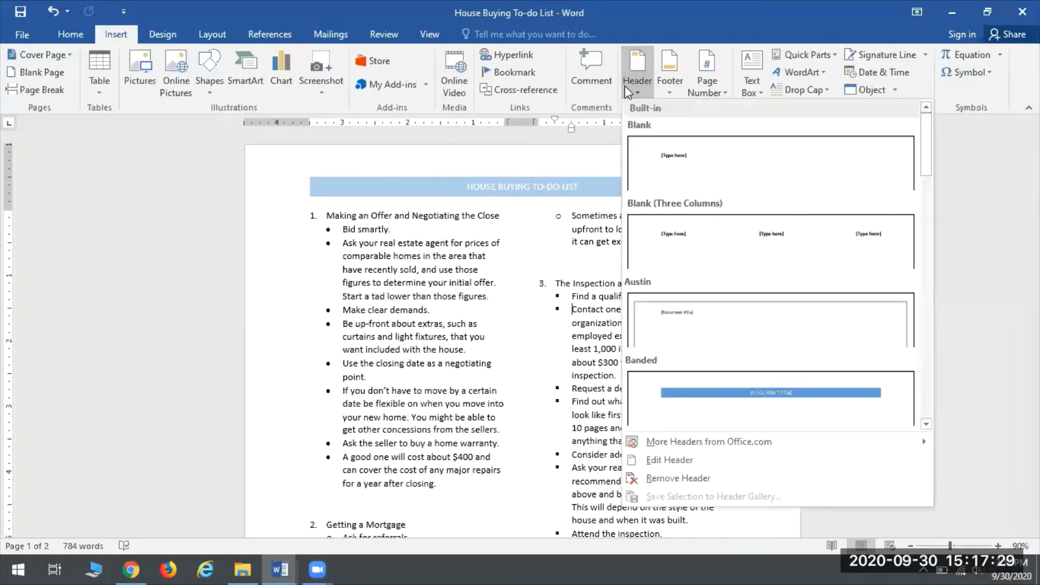
click(672, 460)
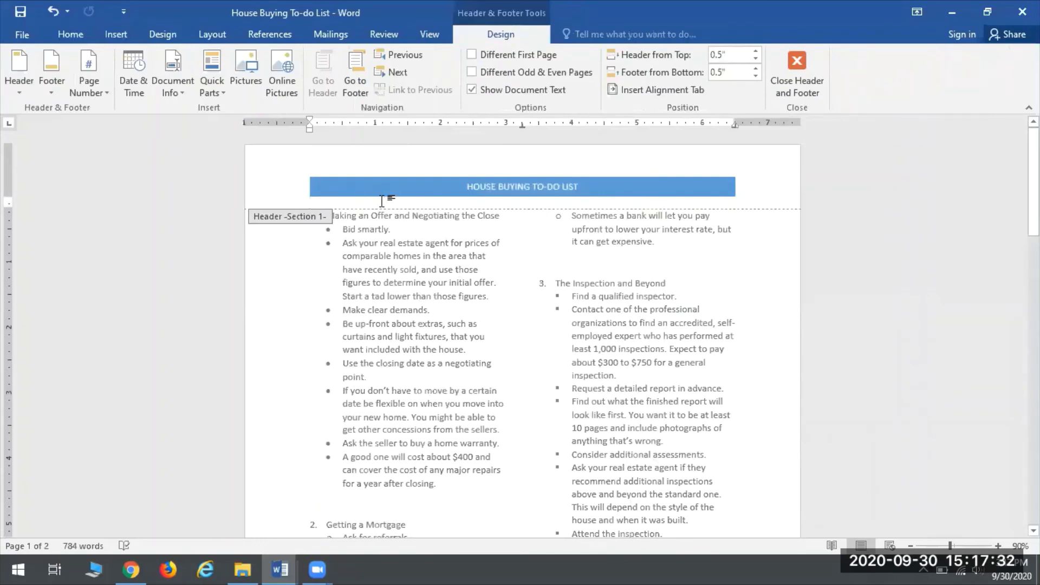
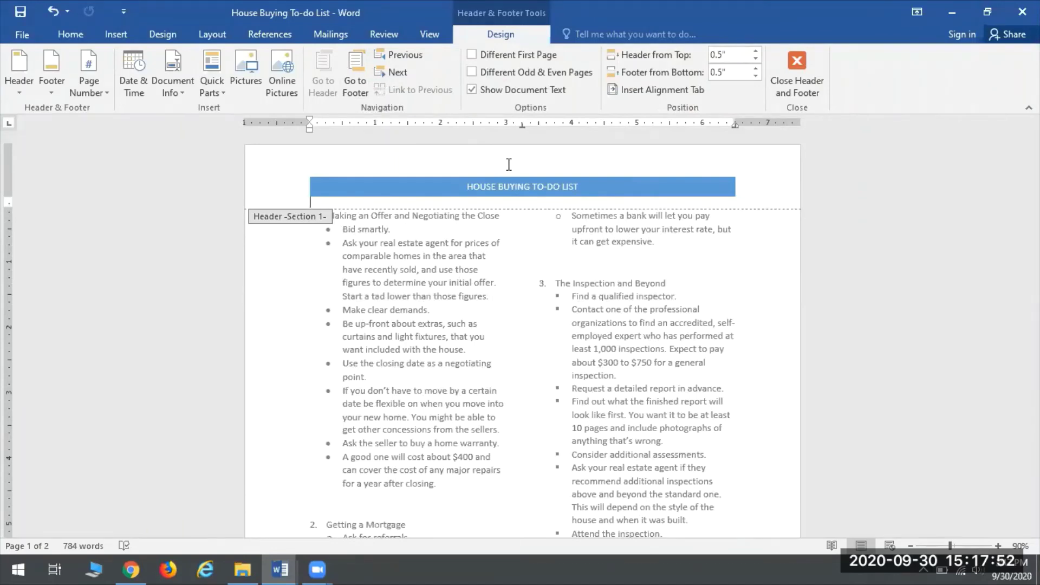
click(801, 60)
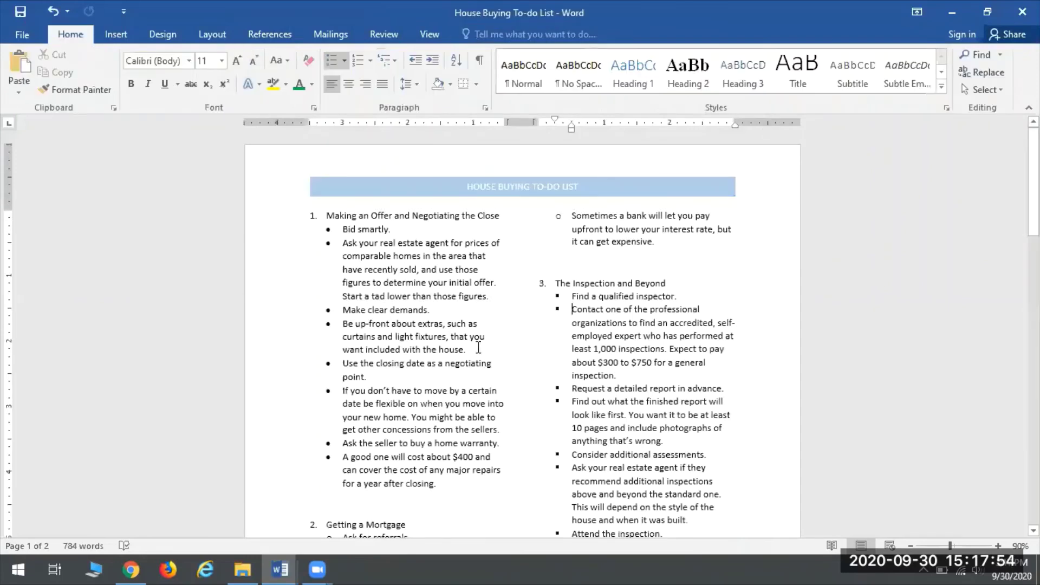
Browse the page number designs for the top of the page and look over the first page's header and footer areas
click(470, 338)
click(116, 34)
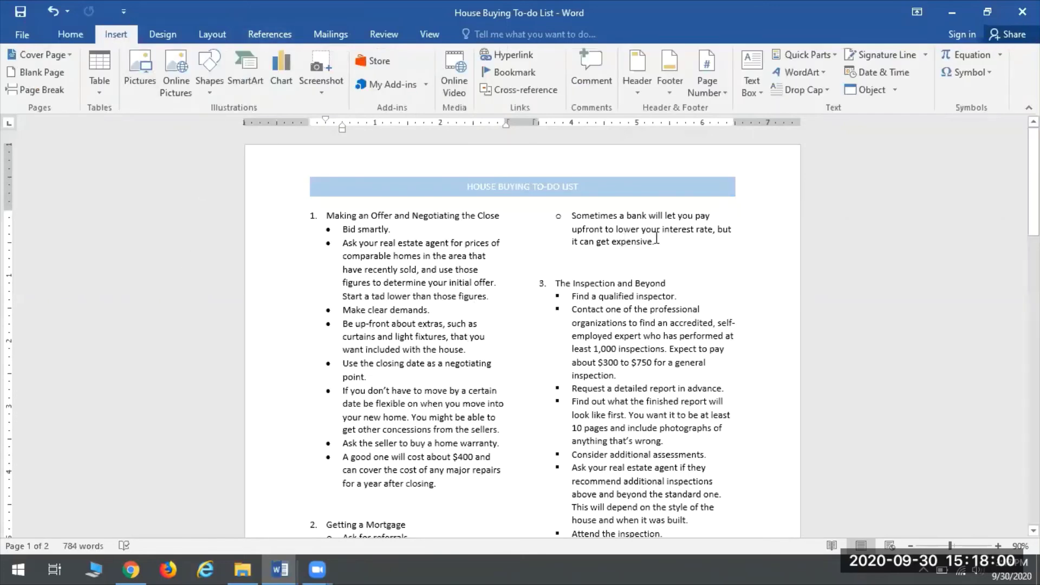
click(700, 77)
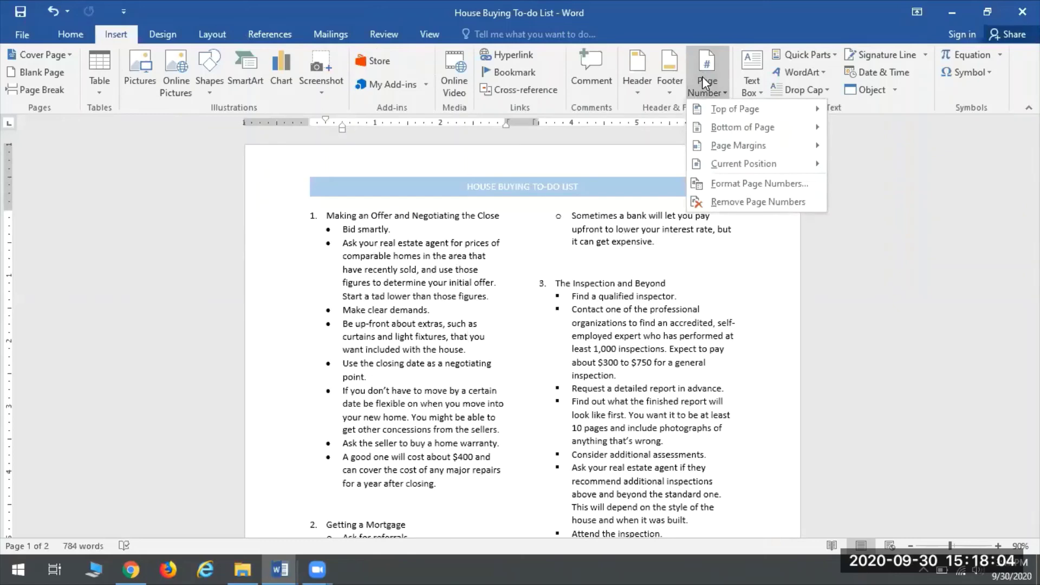
mouse_move(745, 109)
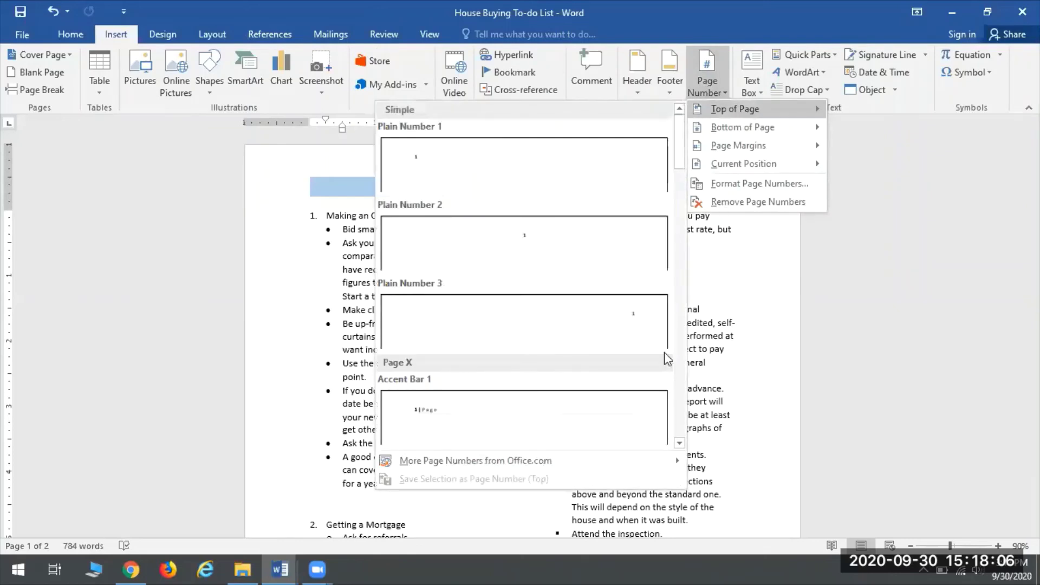
click(743, 272)
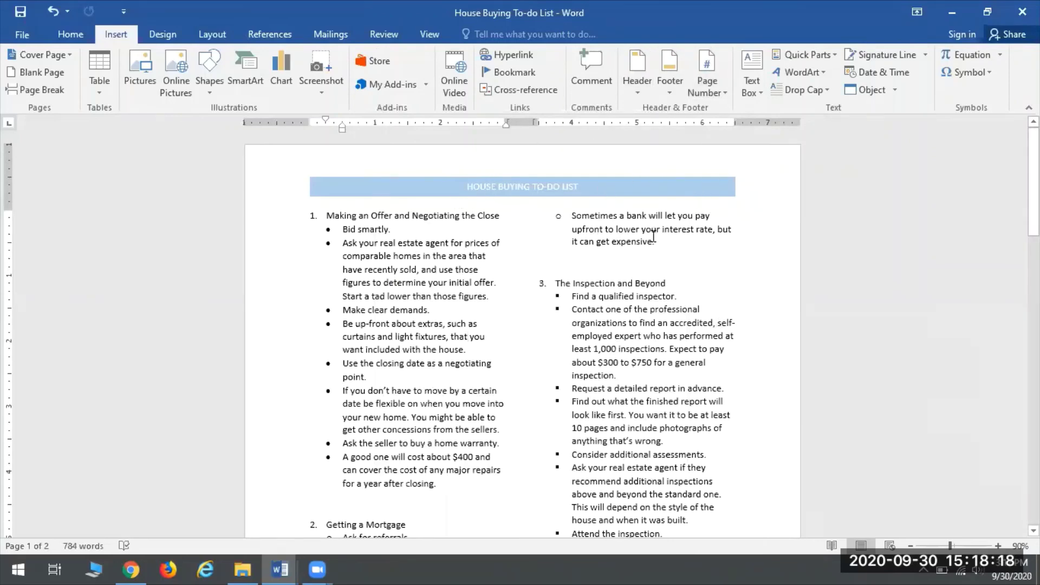
scroll(653, 236, down, 8)
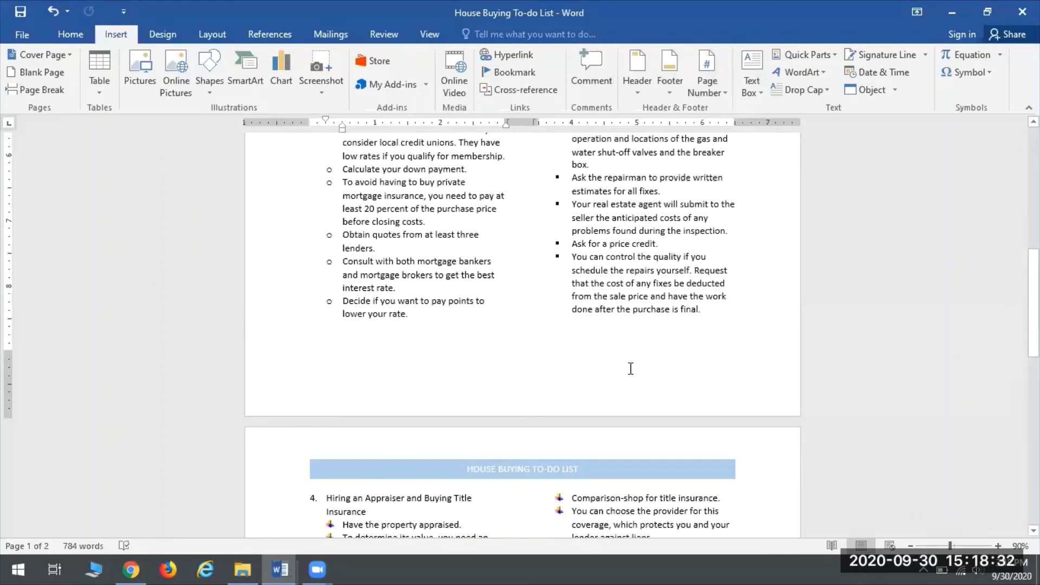
scroll(634, 406, up, 10)
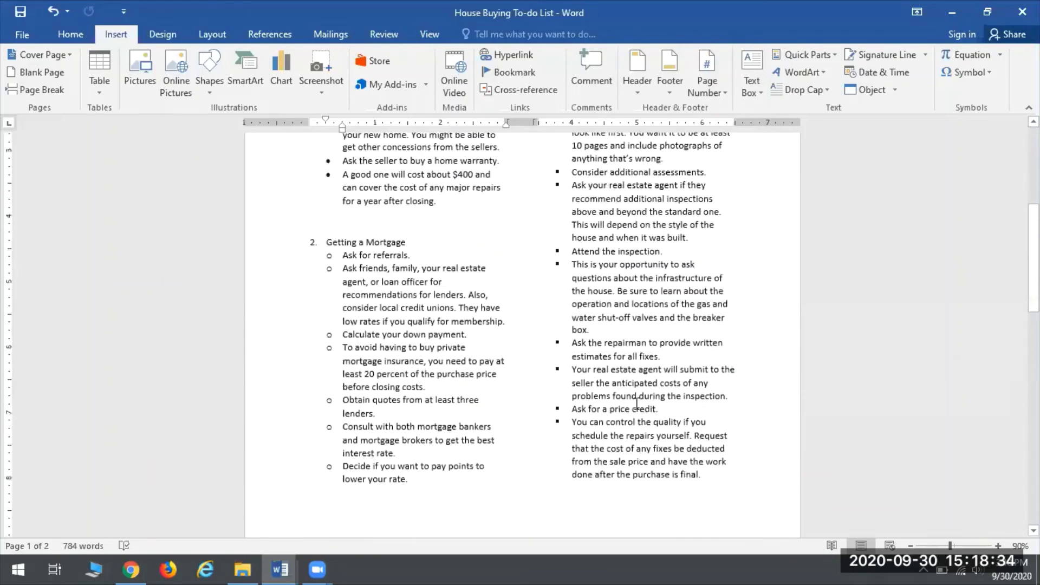
Open the title header for editing, try the Plain Number 3 page number at the top of the page, and undo it
click(632, 193)
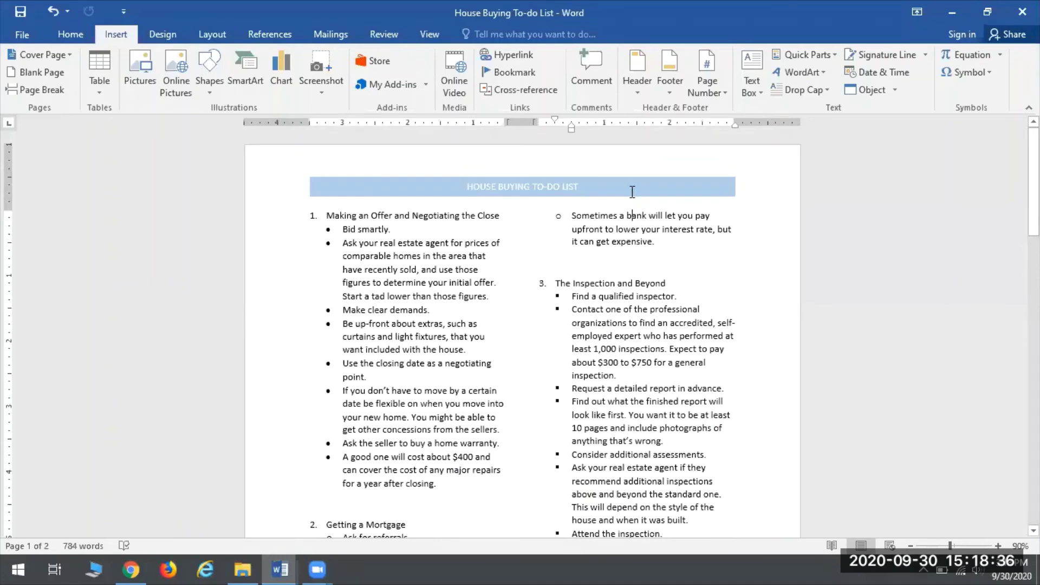
double_click(632, 193)
click(702, 192)
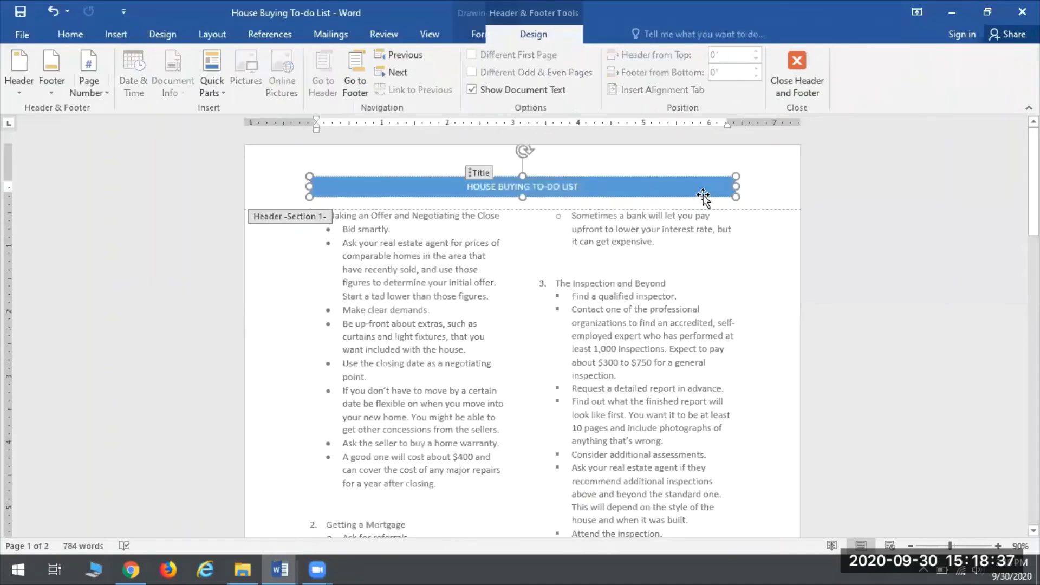
click(433, 204)
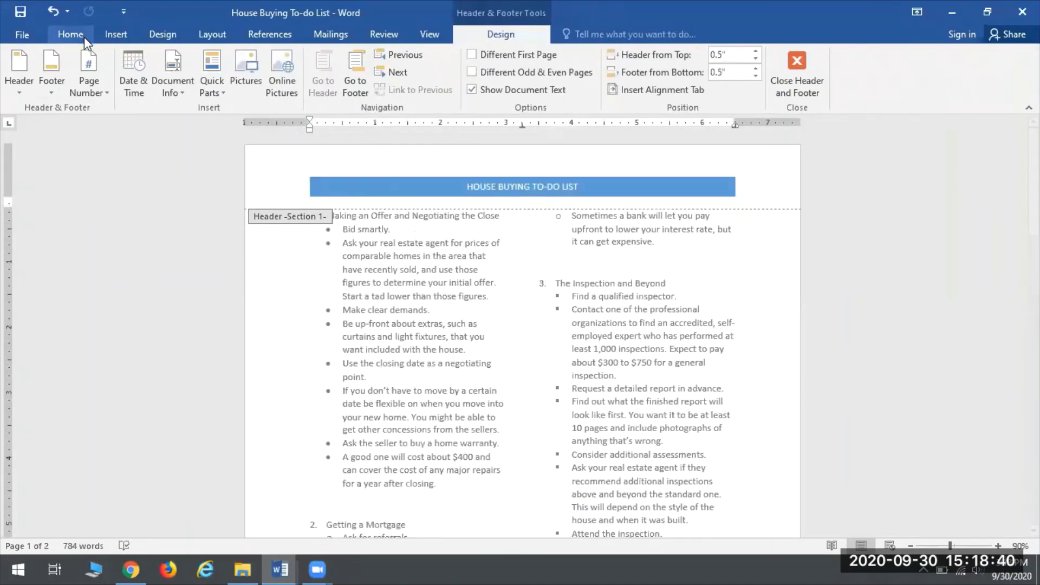
click(108, 32)
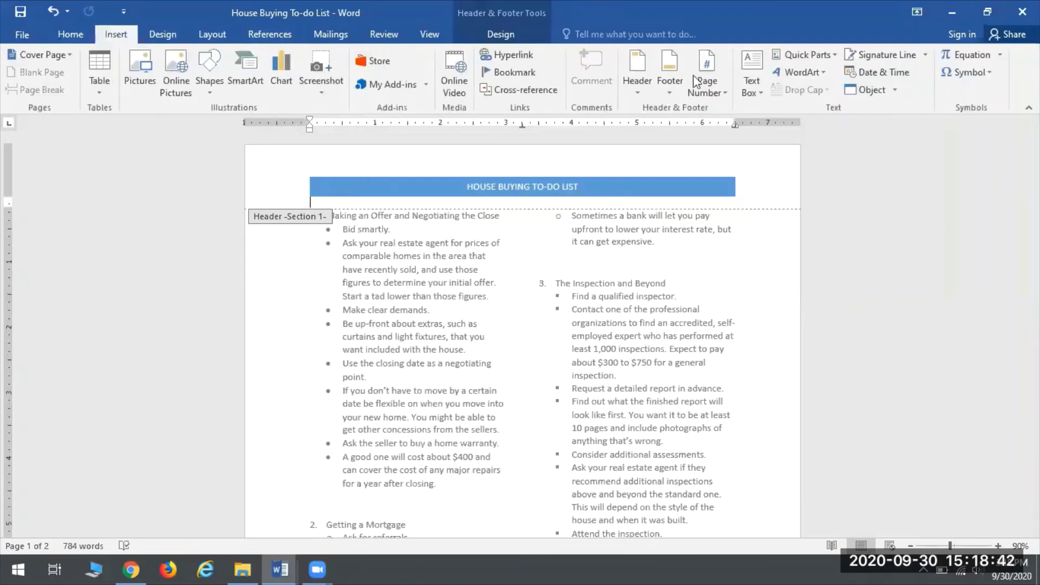
click(708, 83)
mouse_move(786, 170)
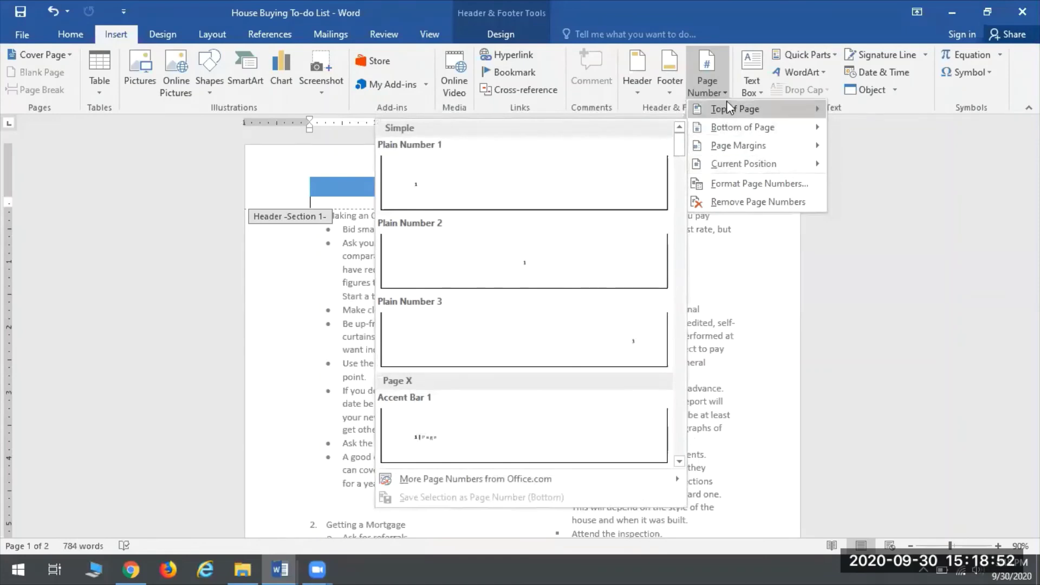
mouse_move(727, 104)
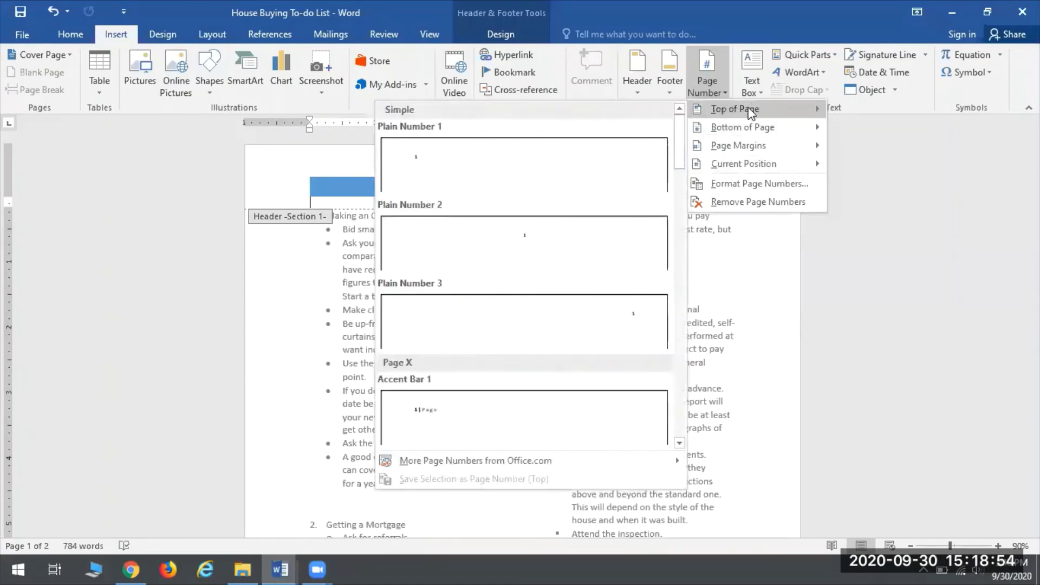
click(376, 307)
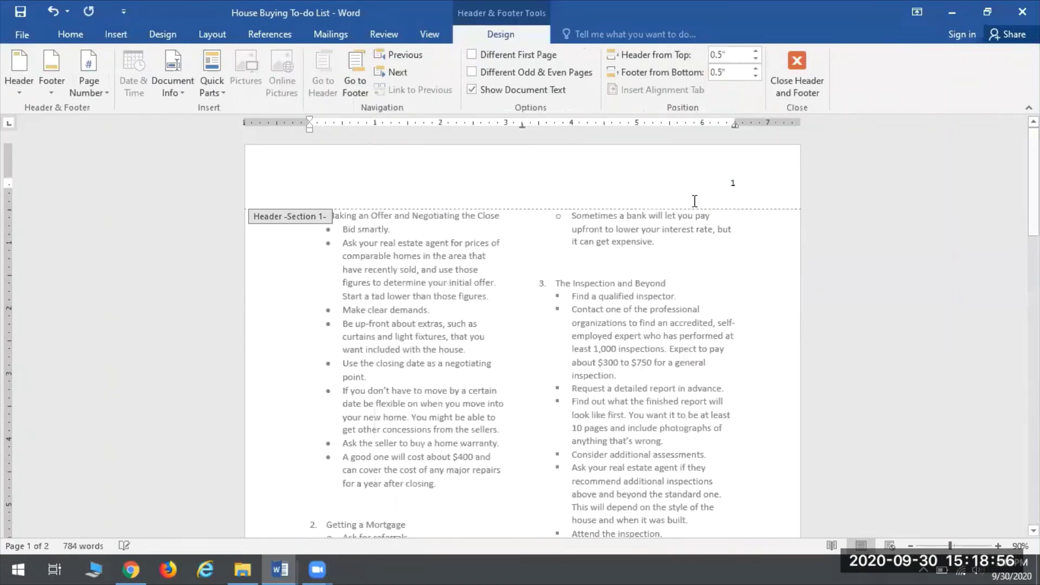
click(53, 11)
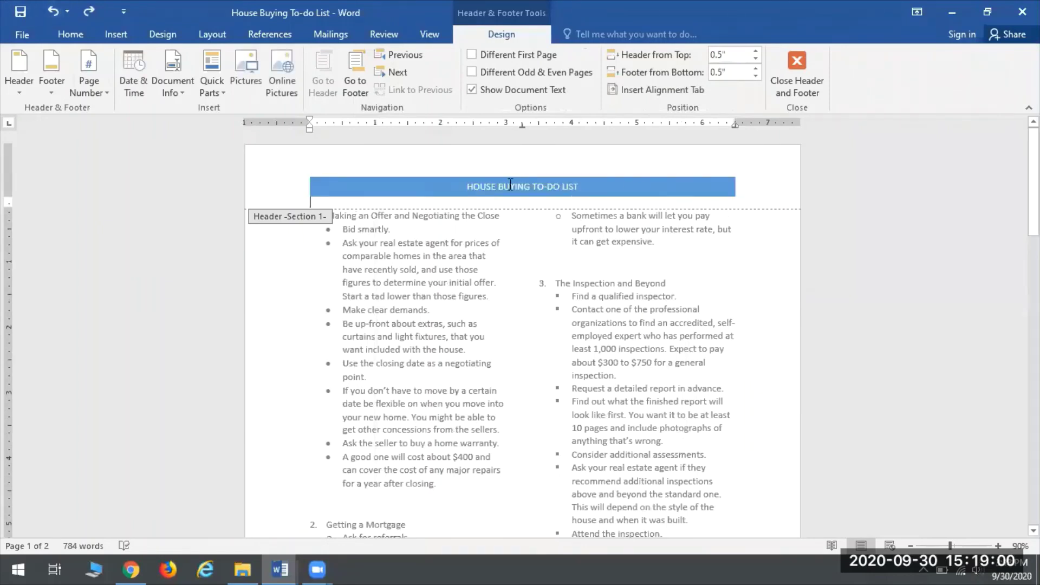
Try the Plain Number 1 page number at the top of the page, check it on both pages, and undo it
click(78, 34)
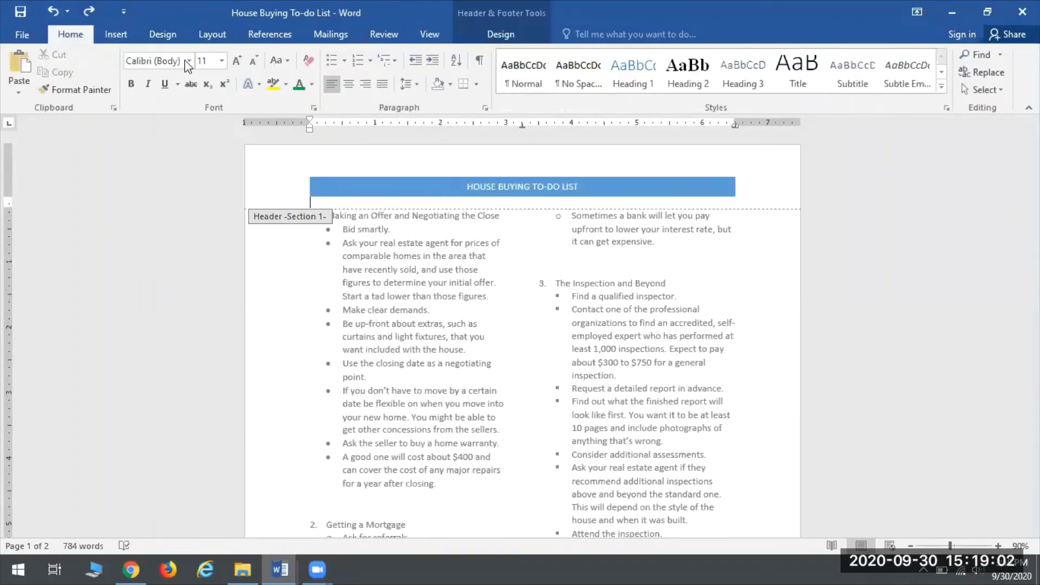
click(116, 34)
click(707, 76)
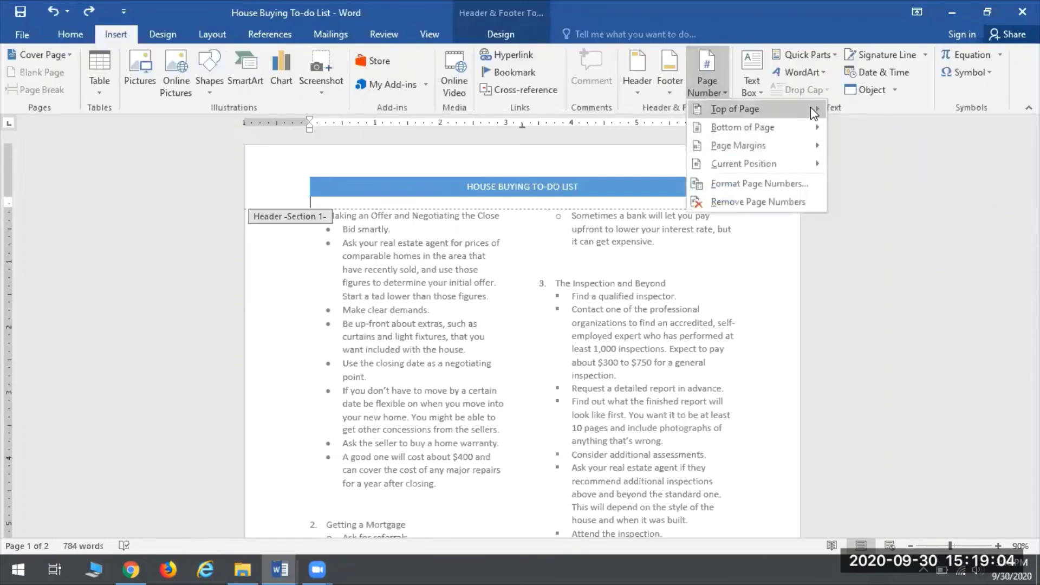
mouse_move(809, 110)
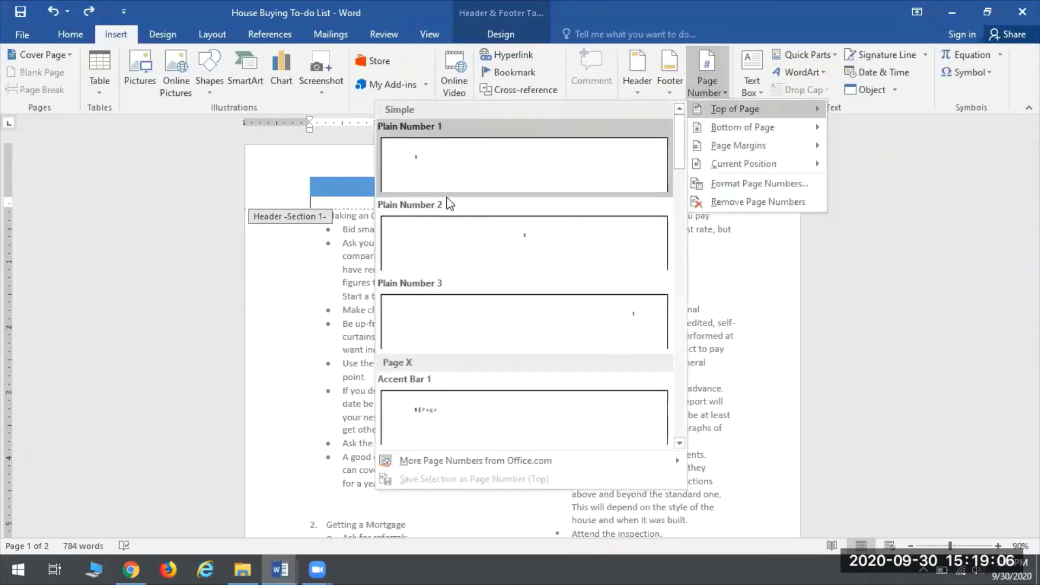
click(422, 163)
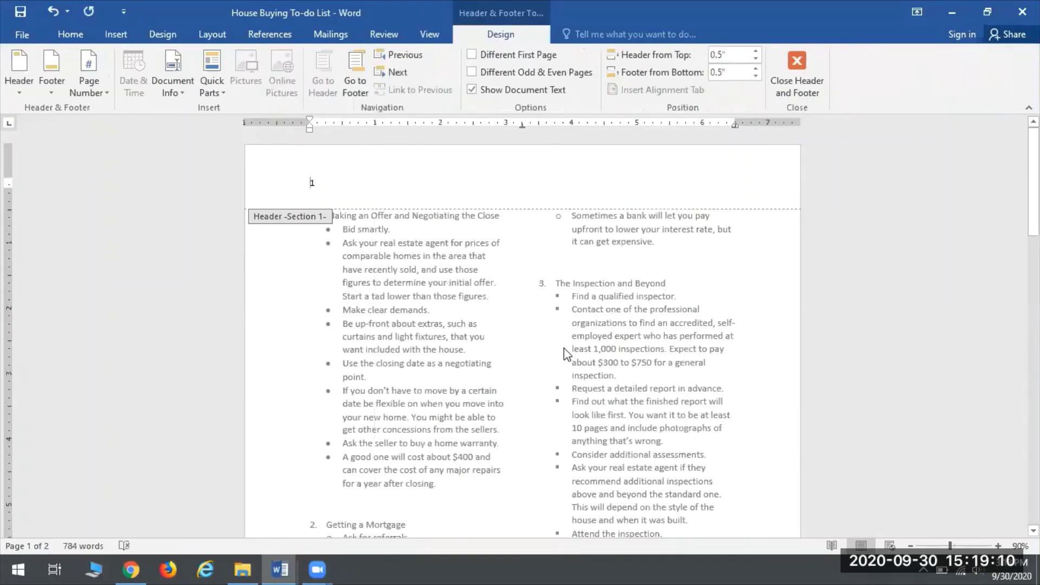
scroll(465, 361, down, 4)
scroll(466, 357, down, 9)
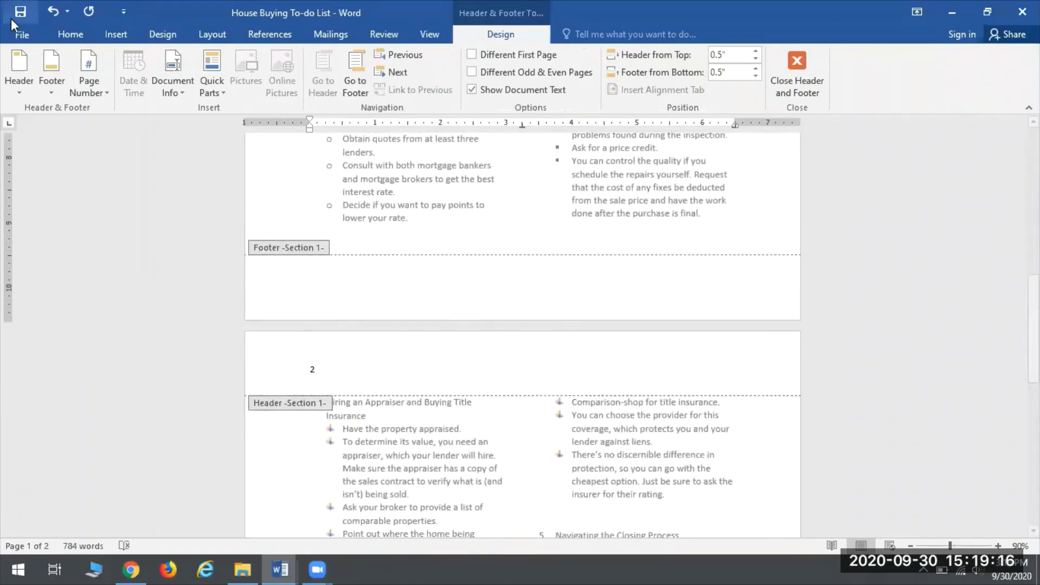
key(ctrl+z)
scroll(519, 313, up, 1)
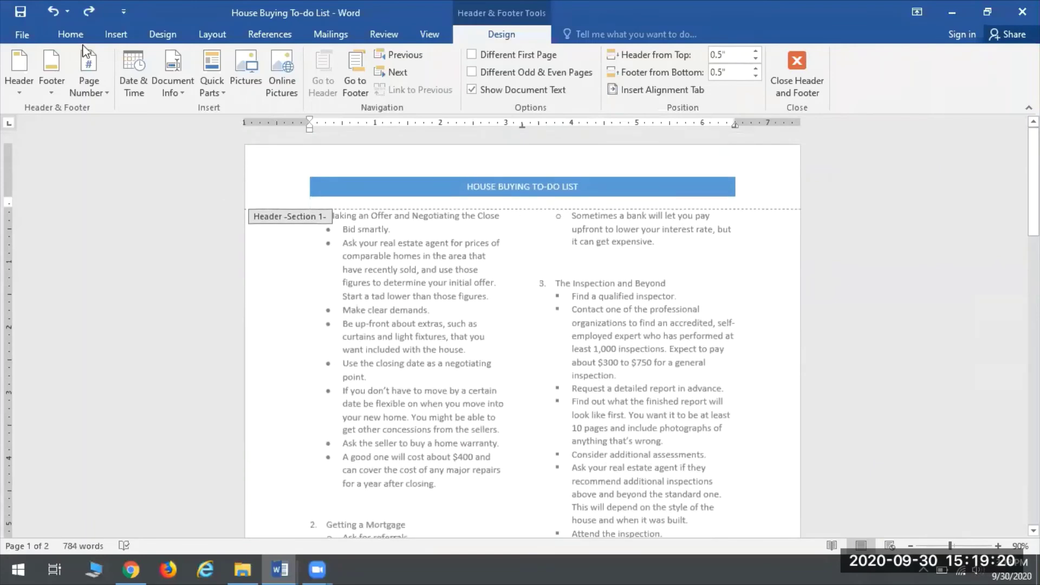
Browse the page number designs for the bottom of the page and insert the Page X of Y design Bold Numbers 3
click(74, 27)
click(112, 30)
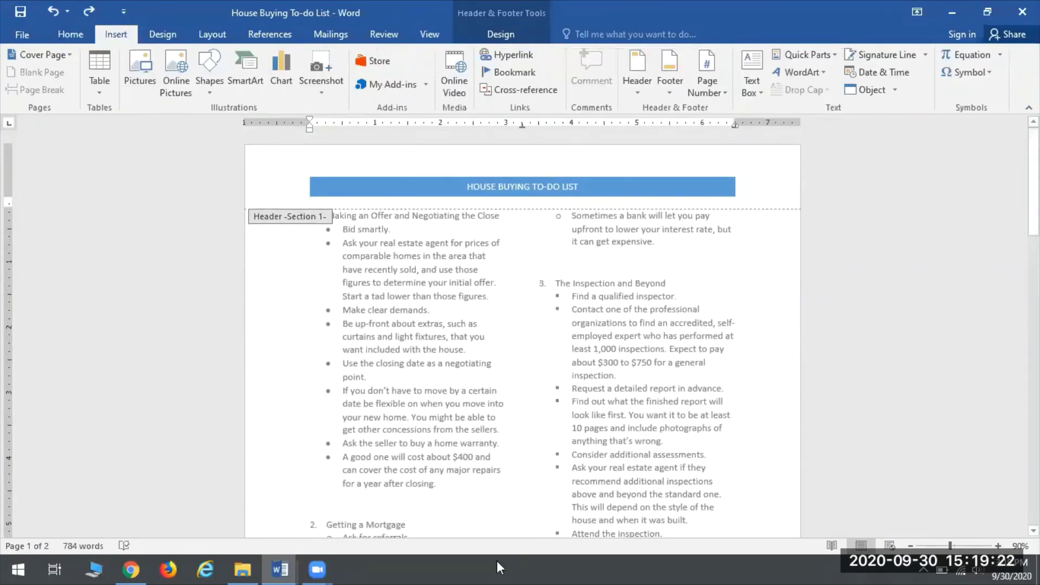
scroll(600, 393, down, 5)
scroll(554, 307, down, 4)
scroll(561, 321, up, 9)
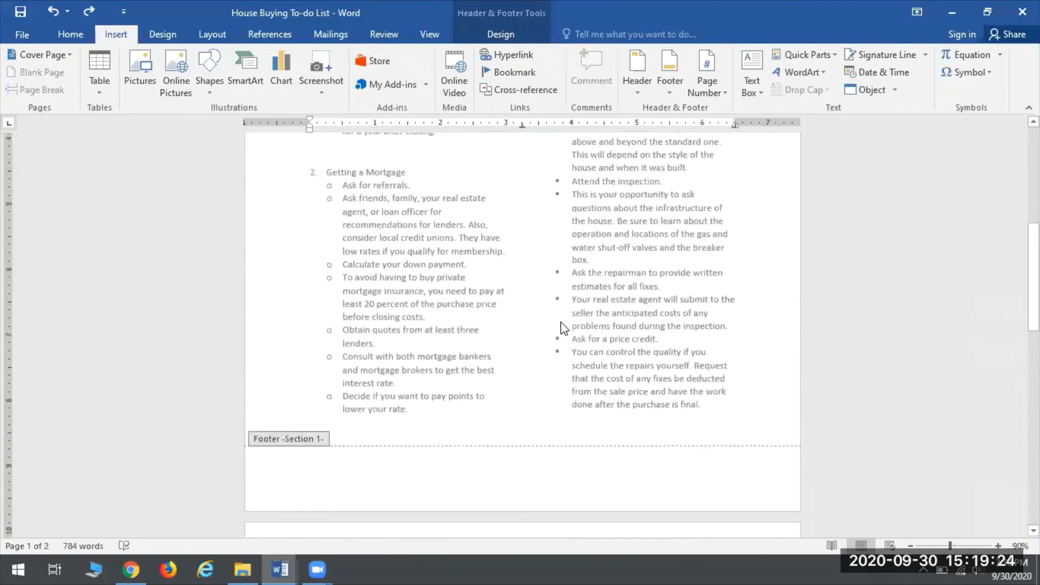
click(700, 82)
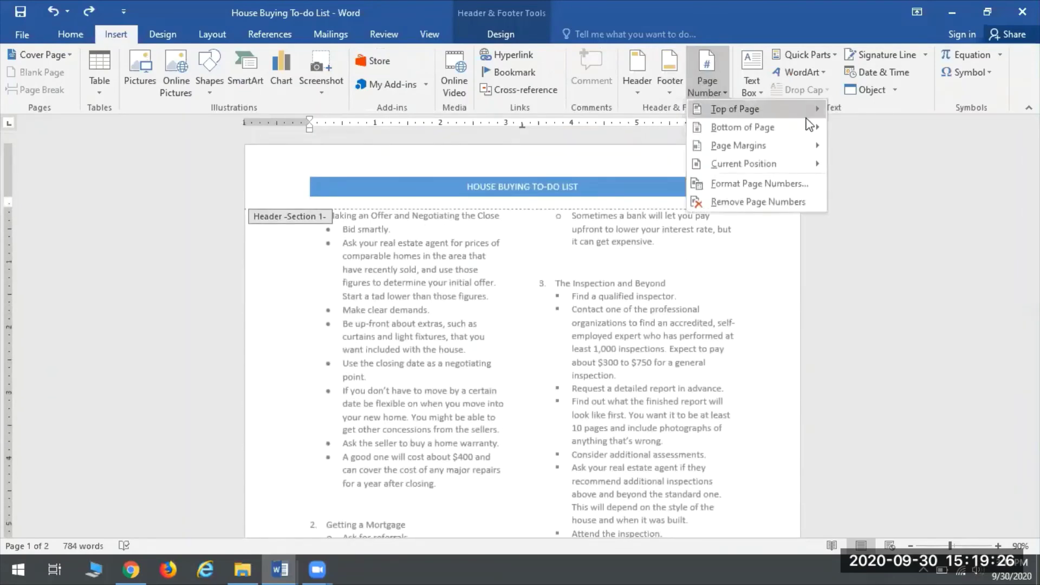
mouse_move(772, 134)
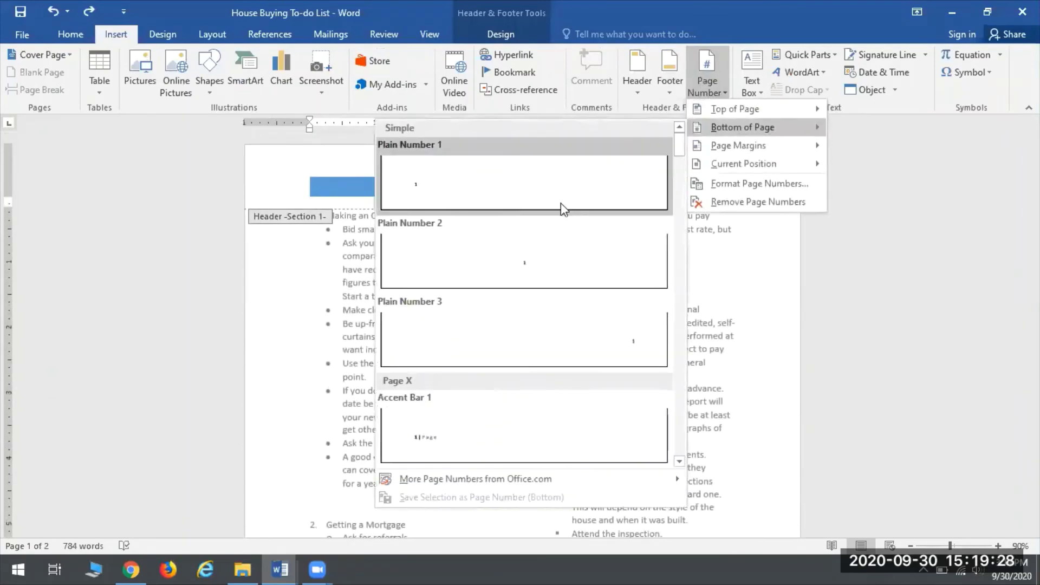
scroll(558, 217, down, 8)
scroll(558, 255, down, 10)
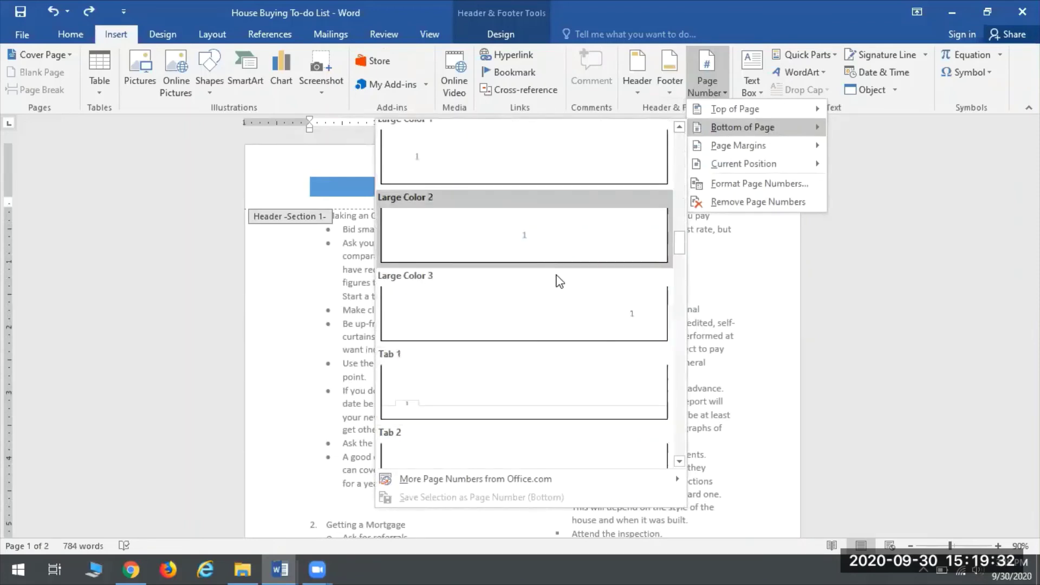
scroll(542, 325, down, 10)
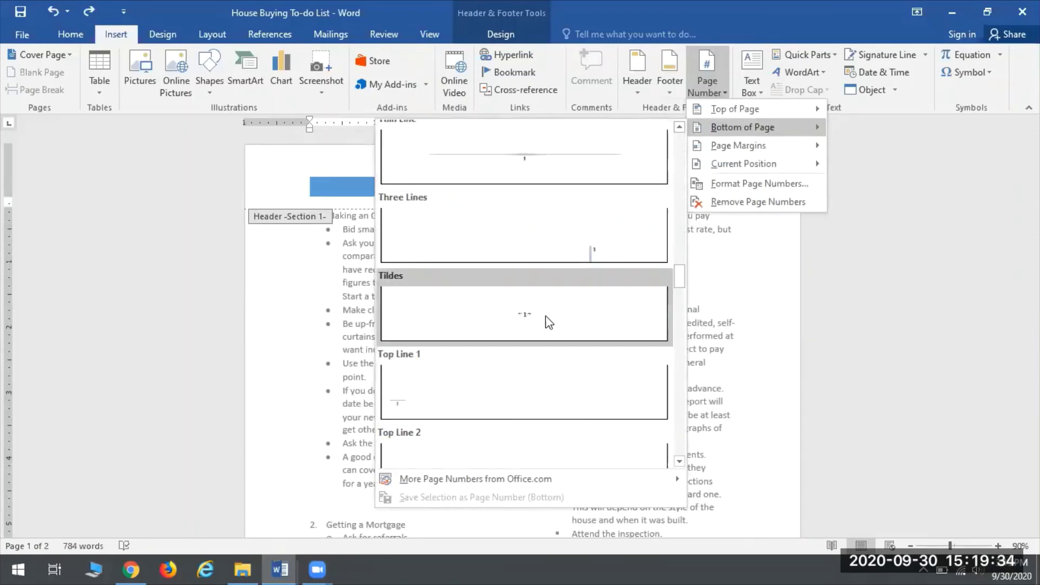
scroll(554, 339, down, 10)
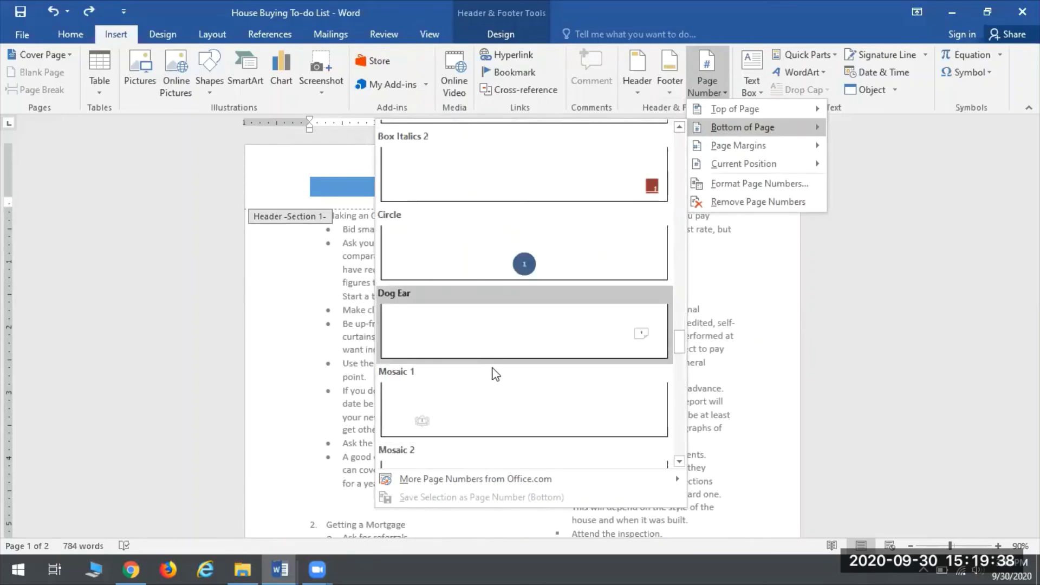
scroll(495, 374, up, 15)
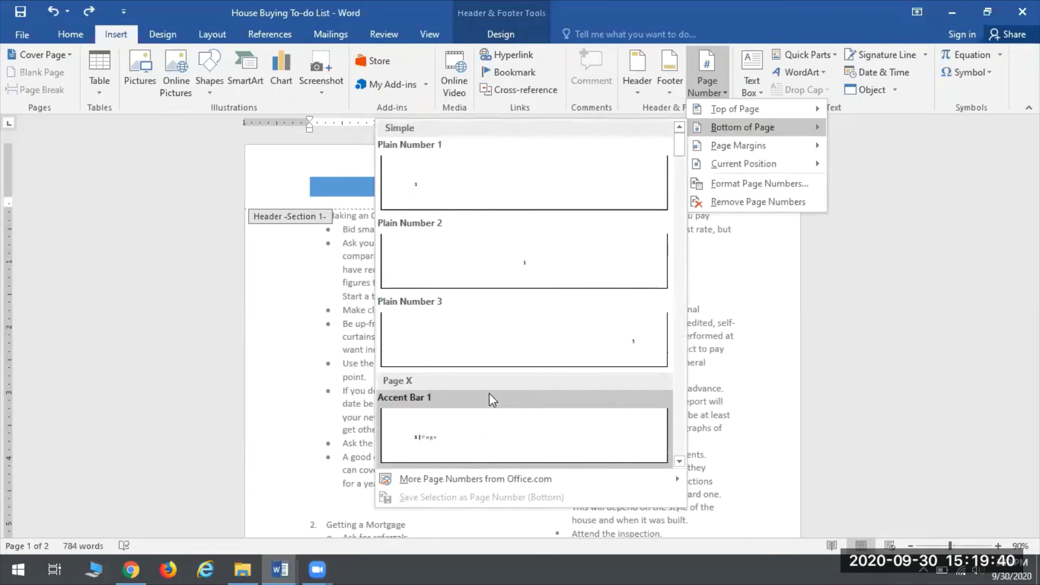
scroll(489, 393, down, 5)
scroll(522, 320, down, 3)
scroll(474, 353, up, 3)
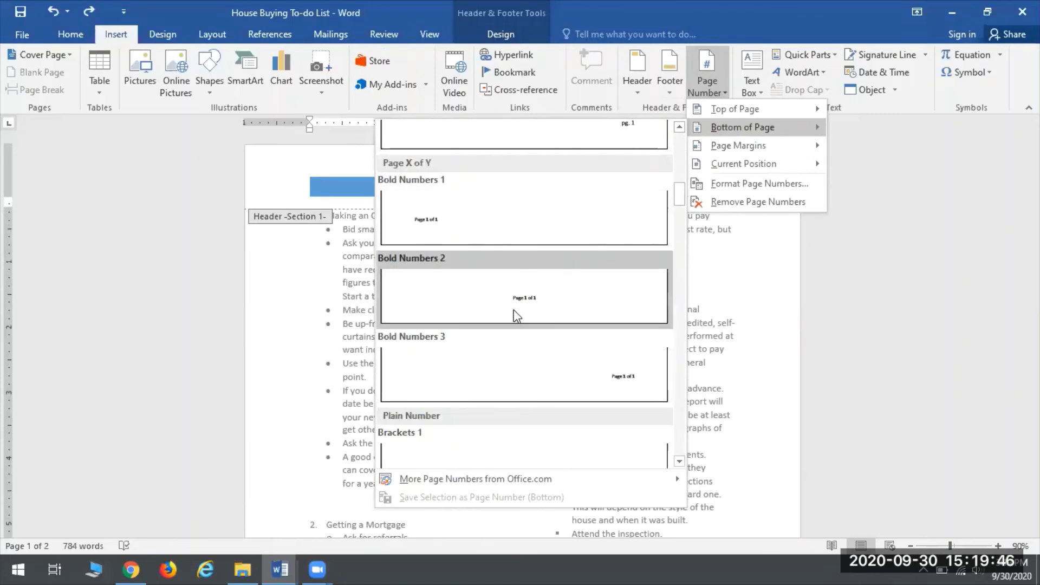
click(599, 373)
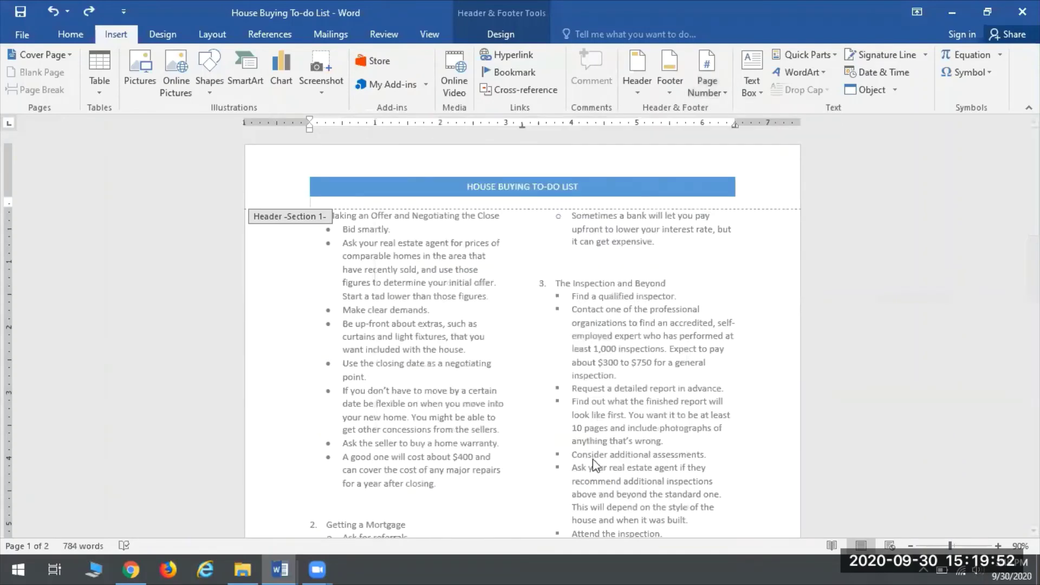
Check the page numbers in the footers of both pages
scroll(746, 488, down, 3)
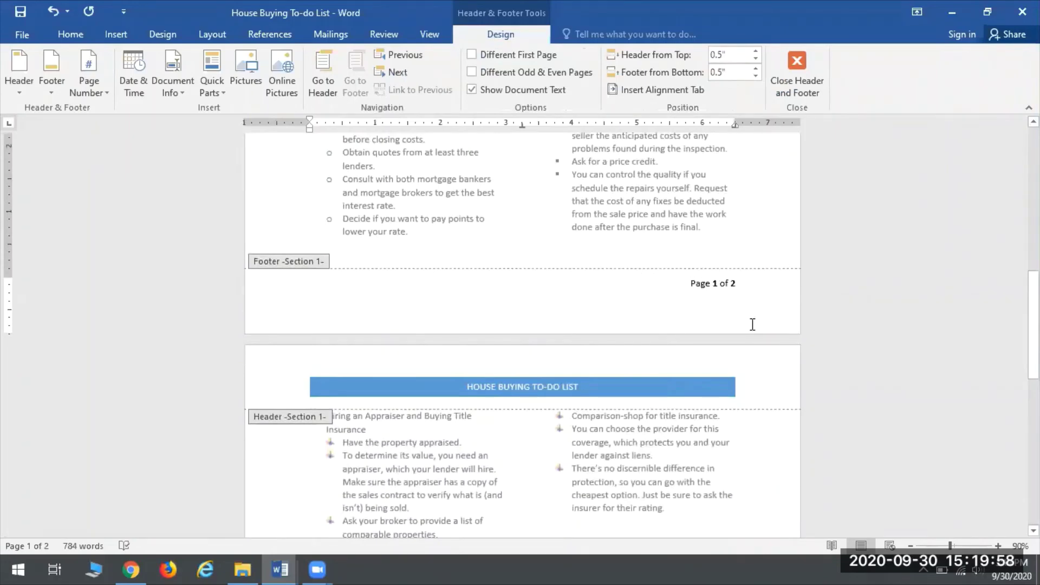
scroll(662, 361, down, 5)
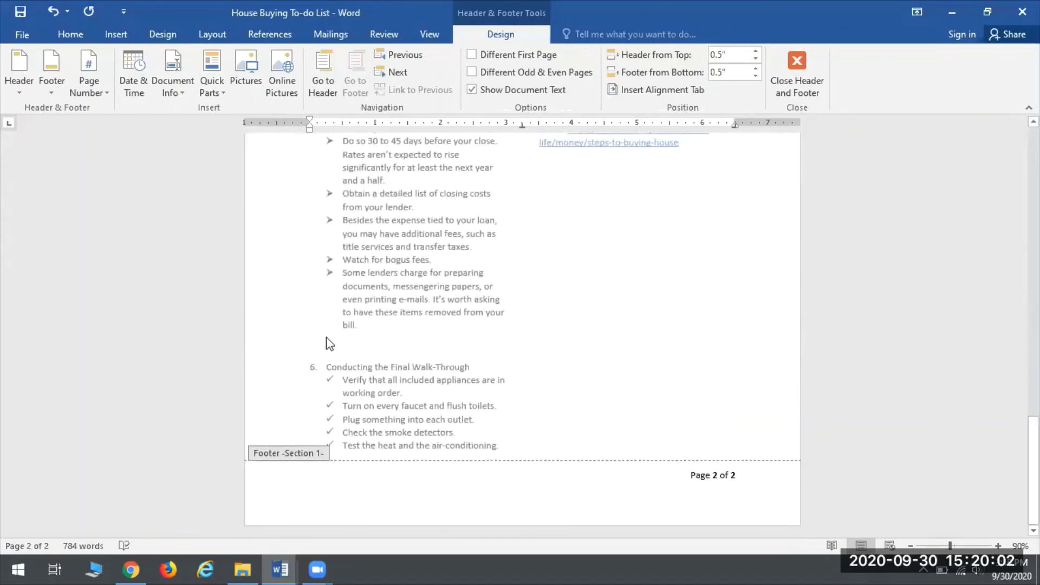
click(732, 474)
click(712, 474)
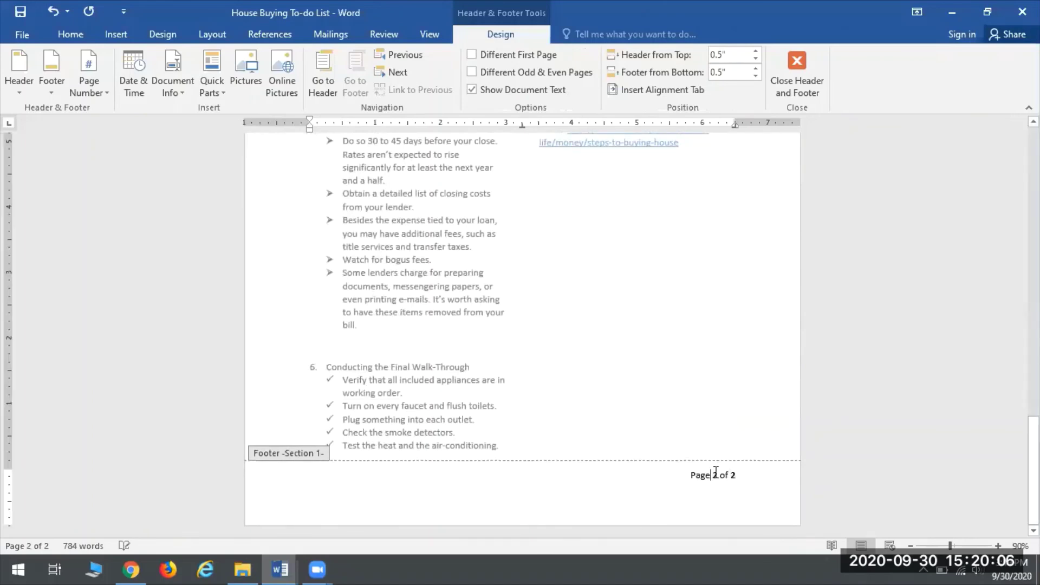
click(739, 490)
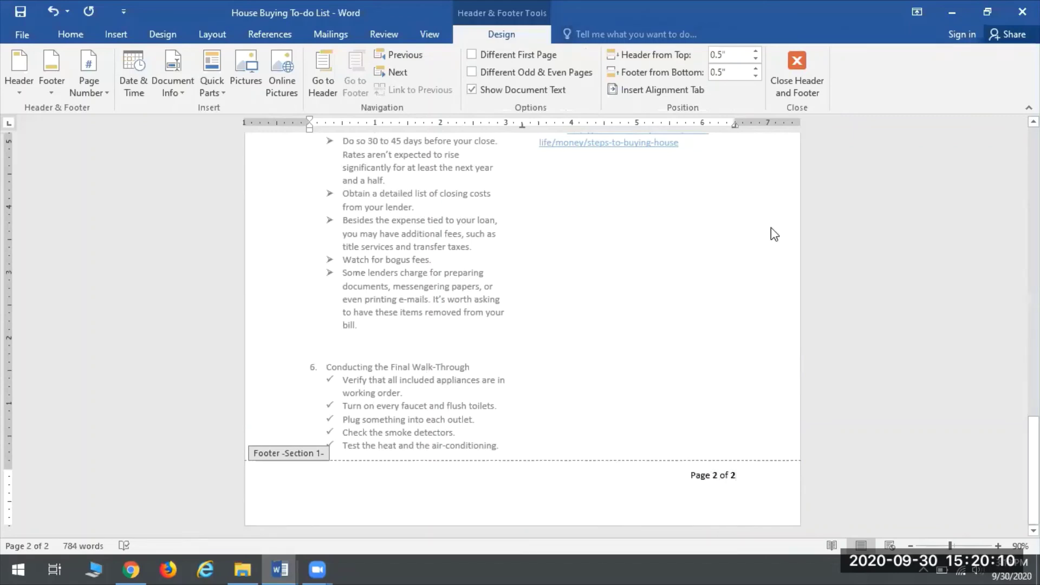
scroll(461, 484, up, 7)
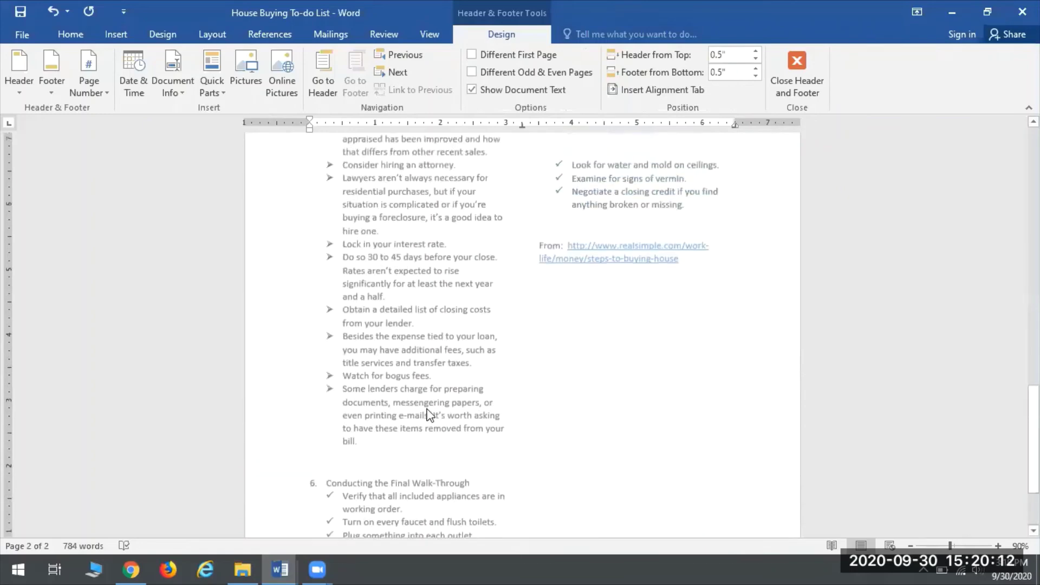
Leave header and footer editing and check the title header and footer page numbers on both pages of the document
scroll(461, 484, up, 6)
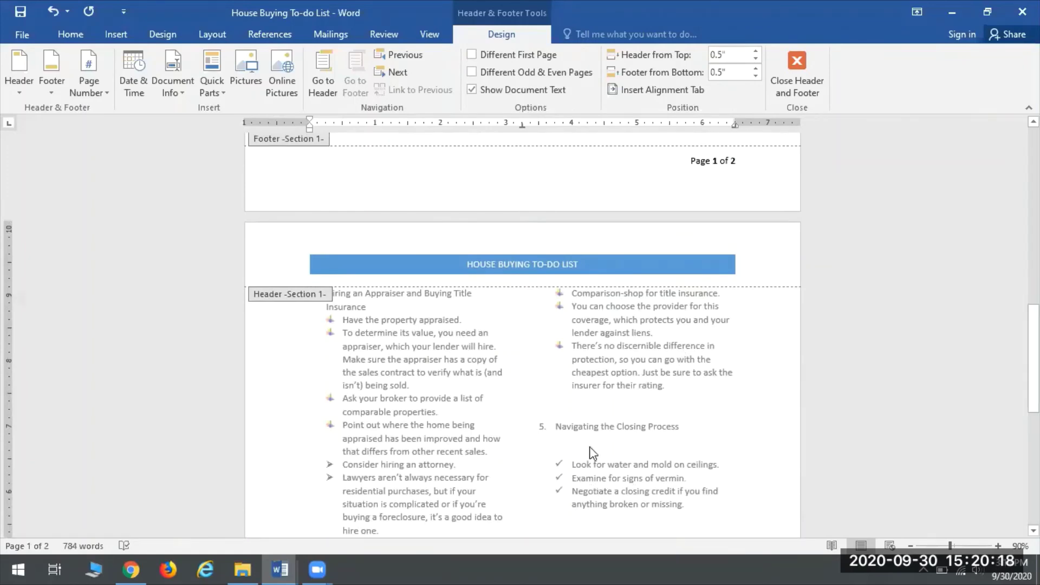
scroll(593, 412, down, 13)
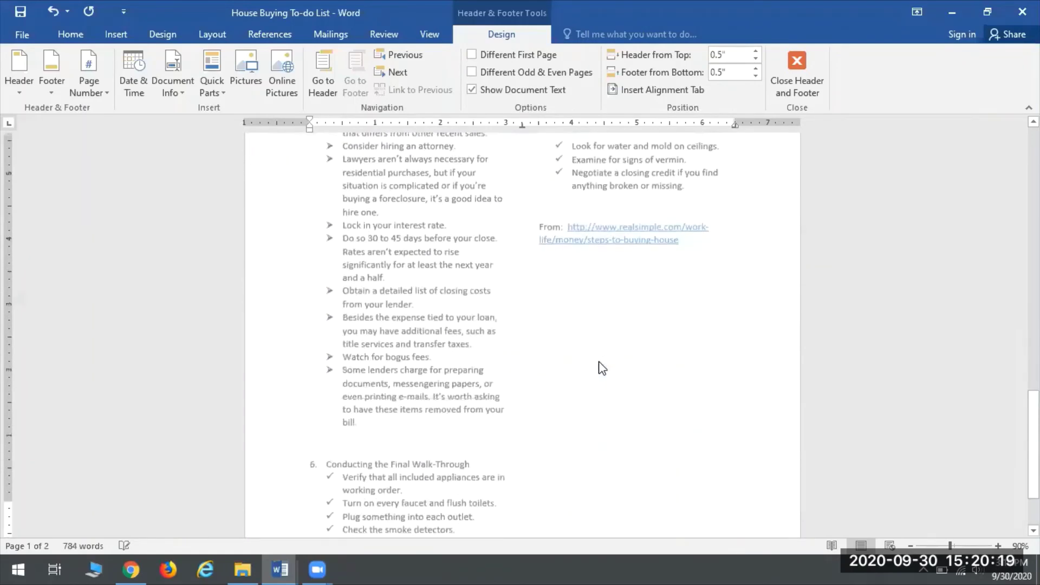
click(795, 67)
scroll(533, 412, up, 2)
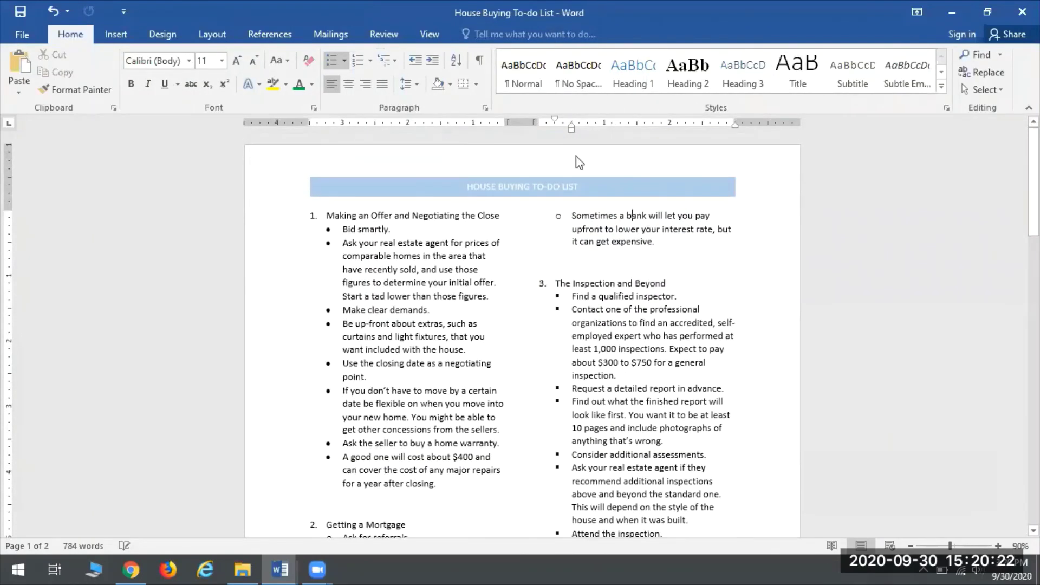
scroll(492, 323, down, 16)
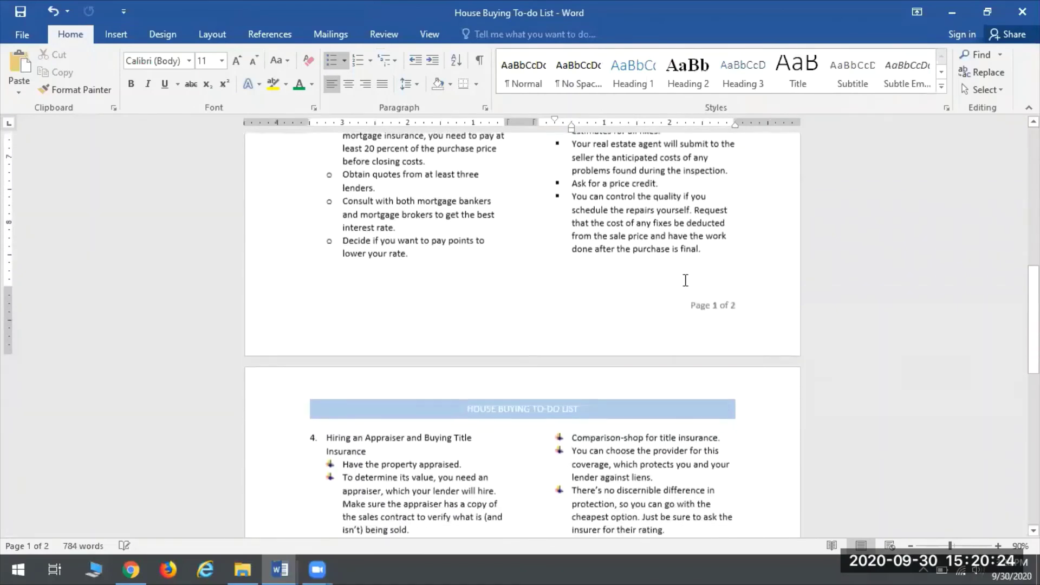
scroll(725, 278, down, 15)
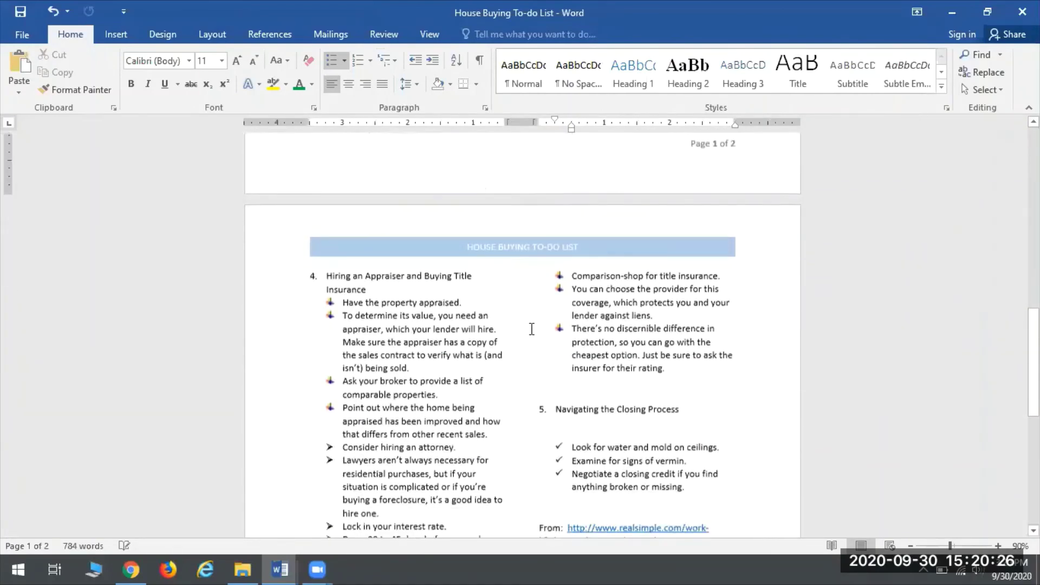
scroll(664, 318, down, 2)
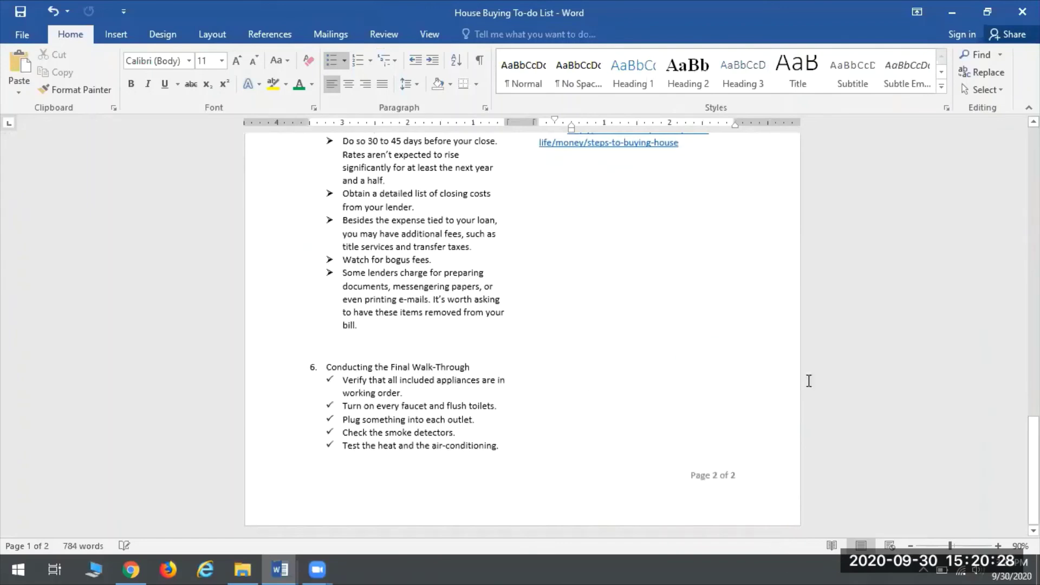